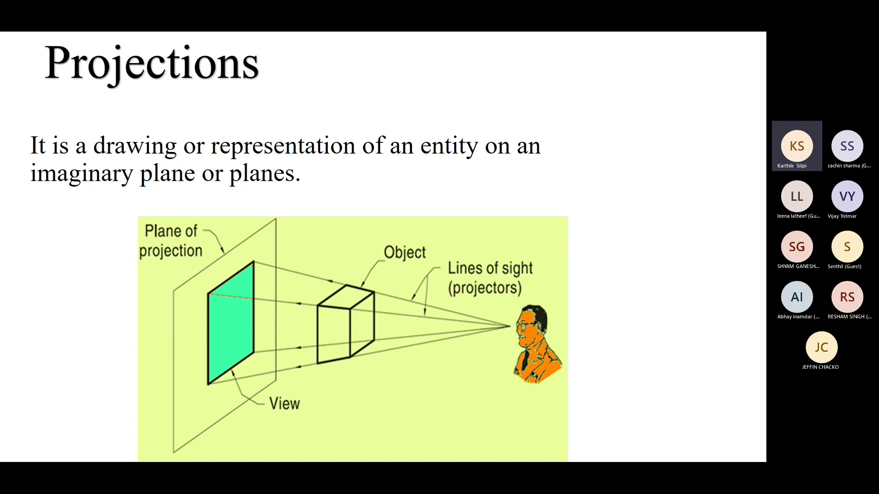
Advance through the projection slides to the advanced drawing tools slide, end the slideshow, and return to AutoCAD
{"action": "key", "text": "Right"}
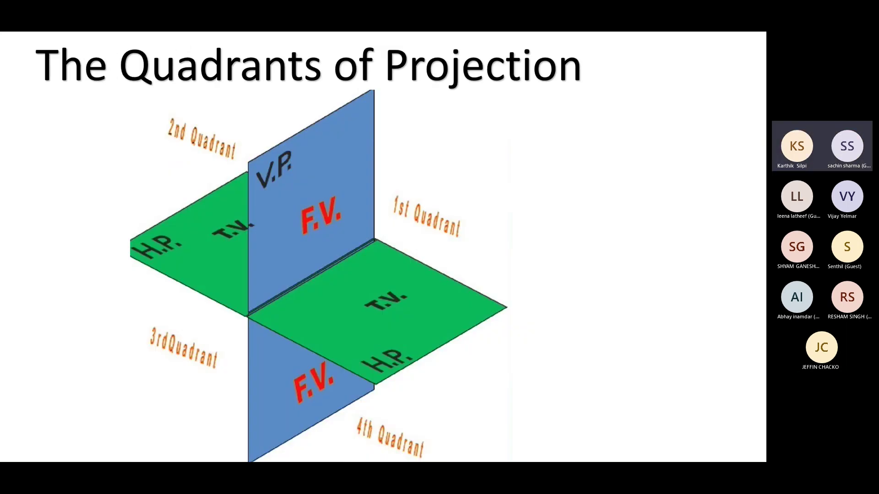
{"action": "key", "text": "Right"}
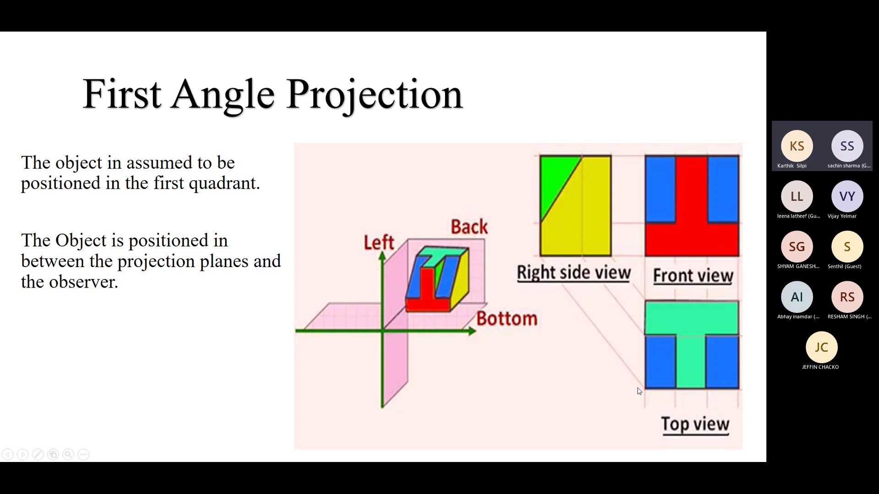
{"action": "left_click", "coordinate": [742, 284]}
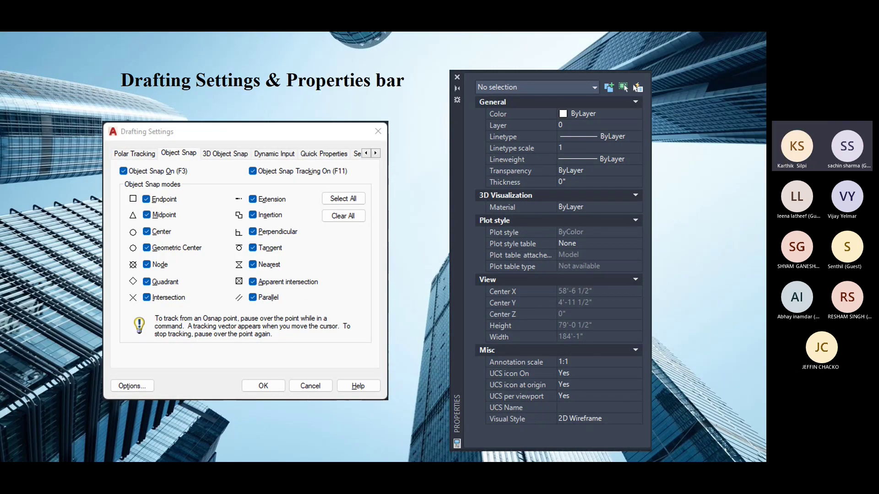
{"action": "key", "text": "Escape"}
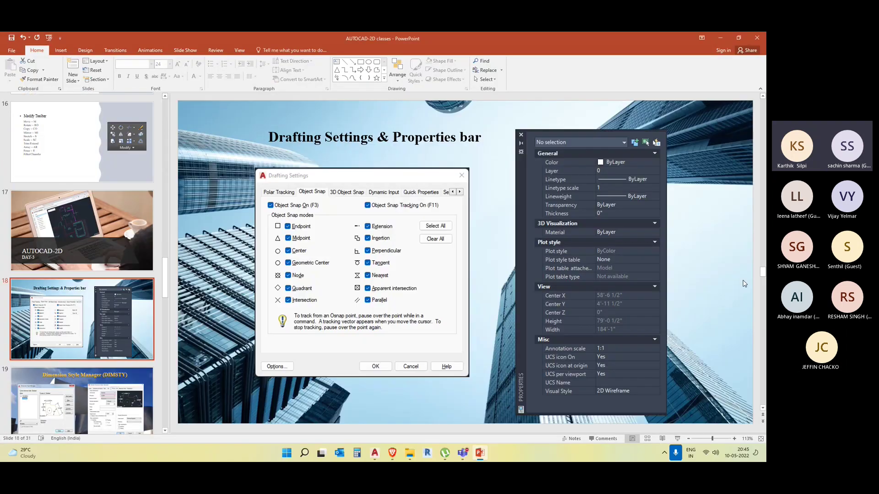
{"action": "left_click", "coordinate": [374, 452]}
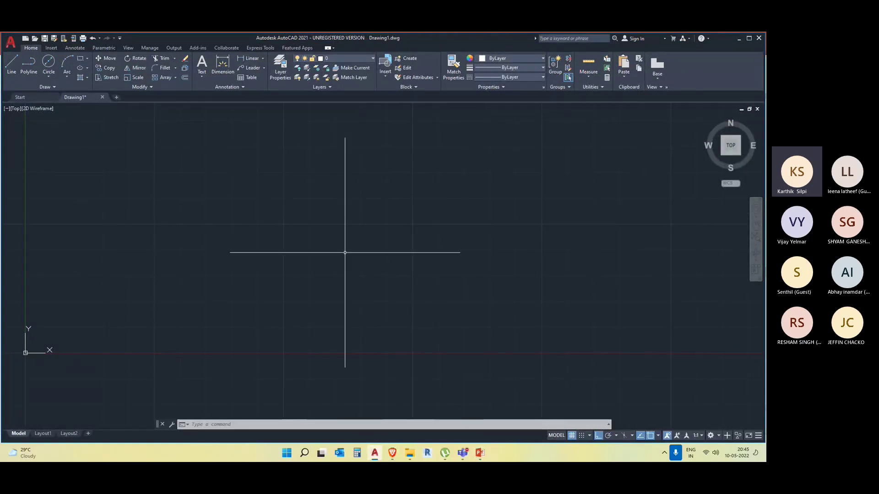
{"action": "type", "text": "un"}
{"action": "key", "text": "Return"}
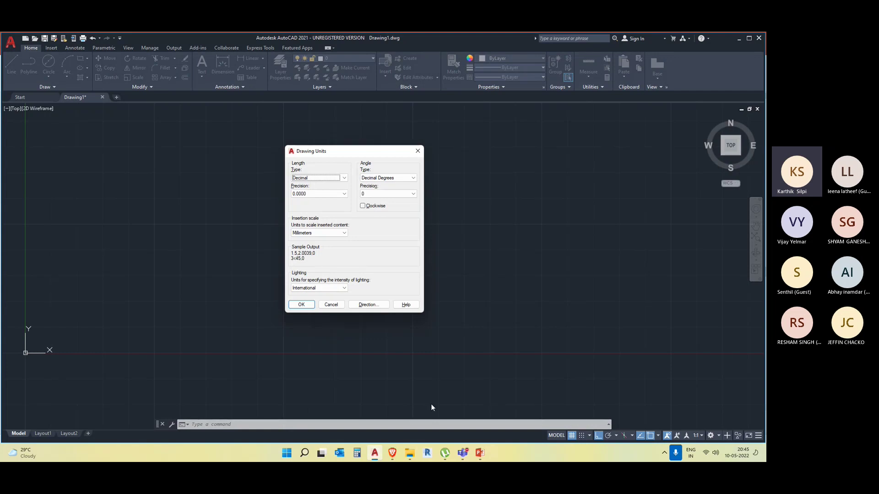
{"action": "left_click", "coordinate": [417, 151]}
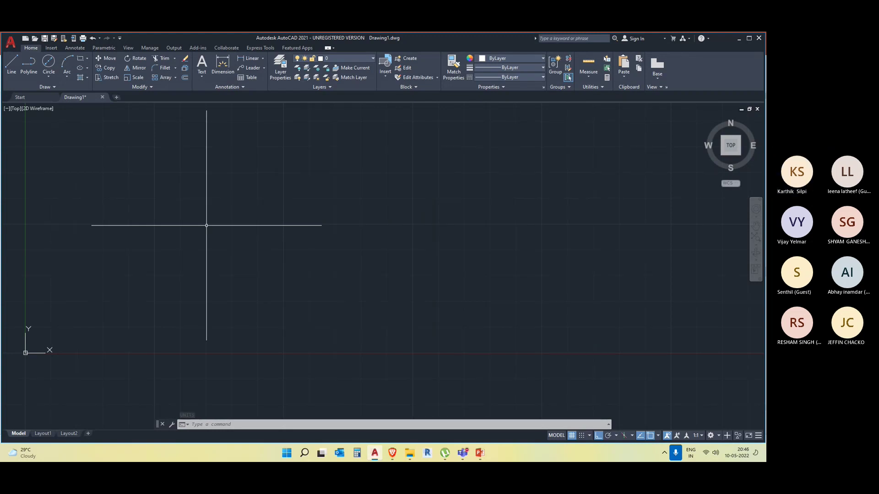
{"action": "type", "text": "di"}
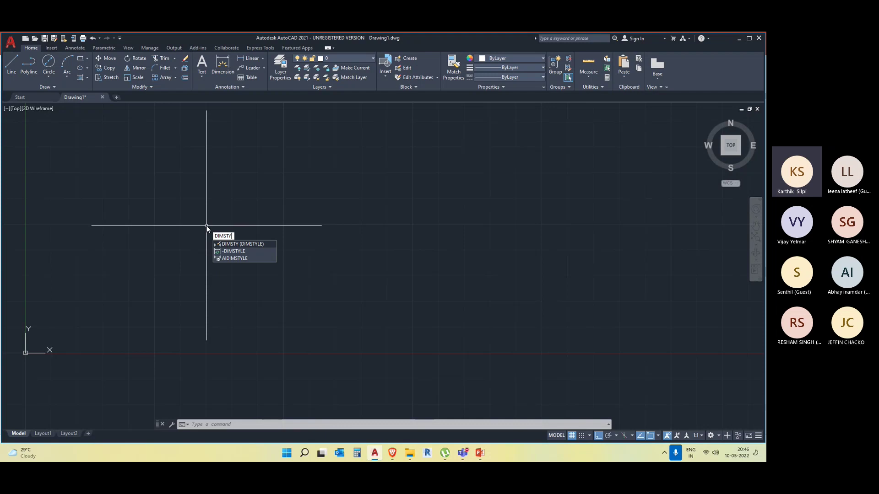
{"action": "key", "text": "Return"}
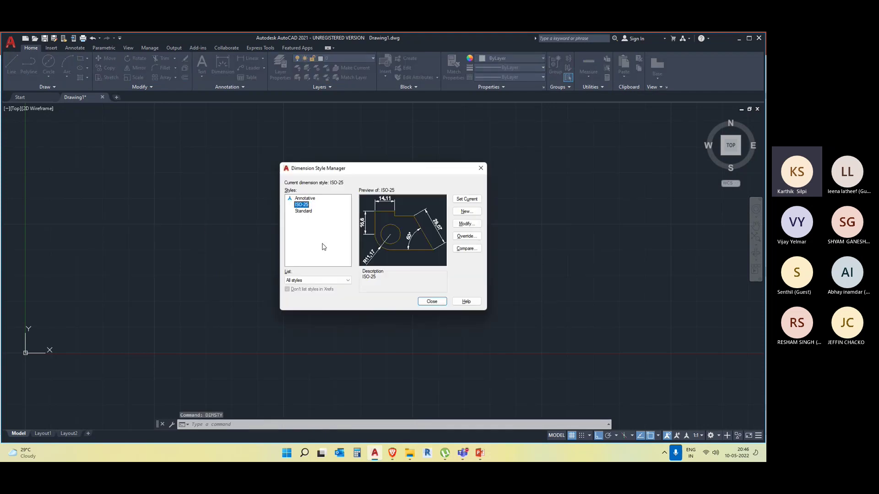
{"action": "left_click", "coordinate": [475, 224]}
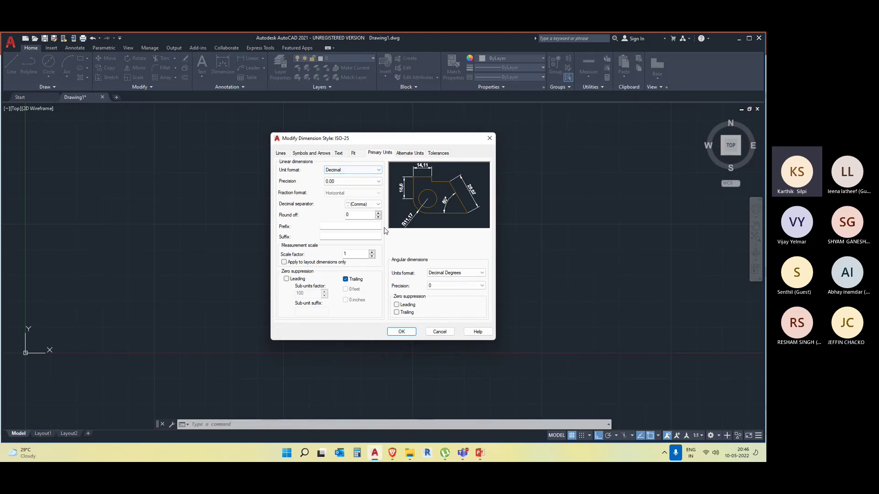
{"action": "left_click", "coordinate": [401, 331]}
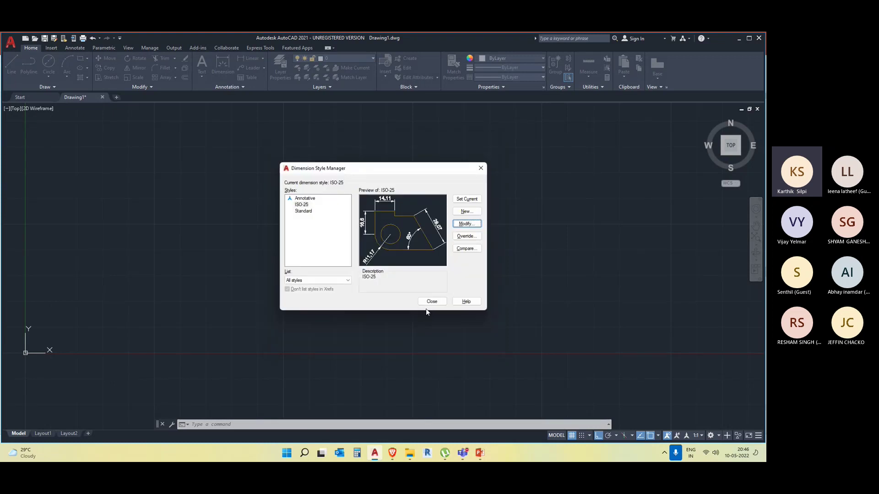
{"action": "left_click", "coordinate": [429, 301]}
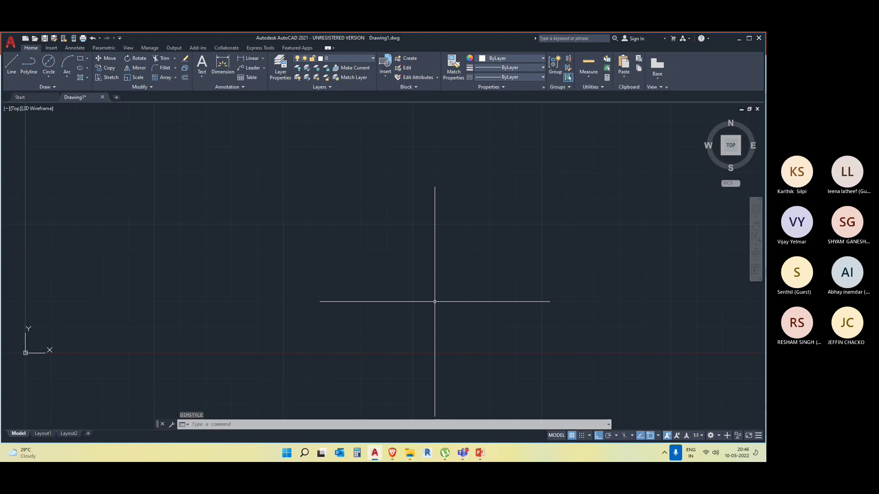
Draw a short horizontal line near the crossing of the center lines
{"action": "key", "text": "Return"}
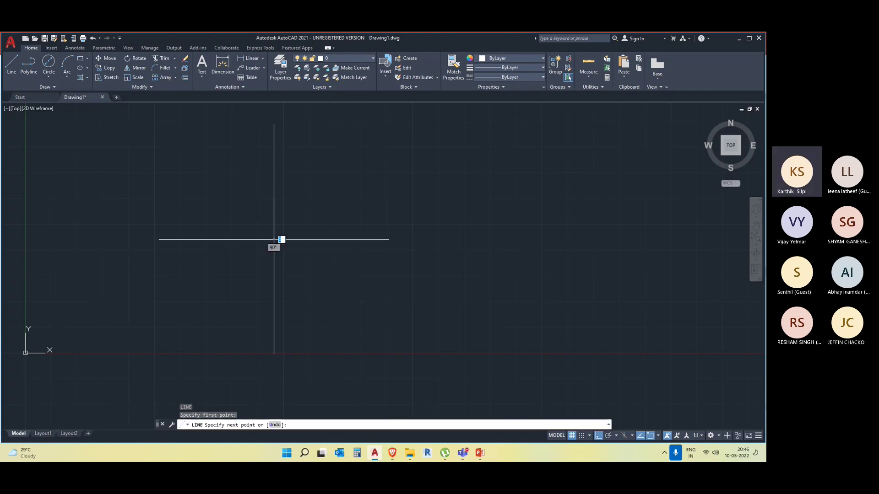
{"action": "left_click", "coordinate": [274, 239]}
{"action": "left_click", "coordinate": [422, 239]}
{"action": "key", "text": "Escape"}
{"action": "middle_click_drag", "start_coordinate": [492, 269], "coordinate": [429, 281]}
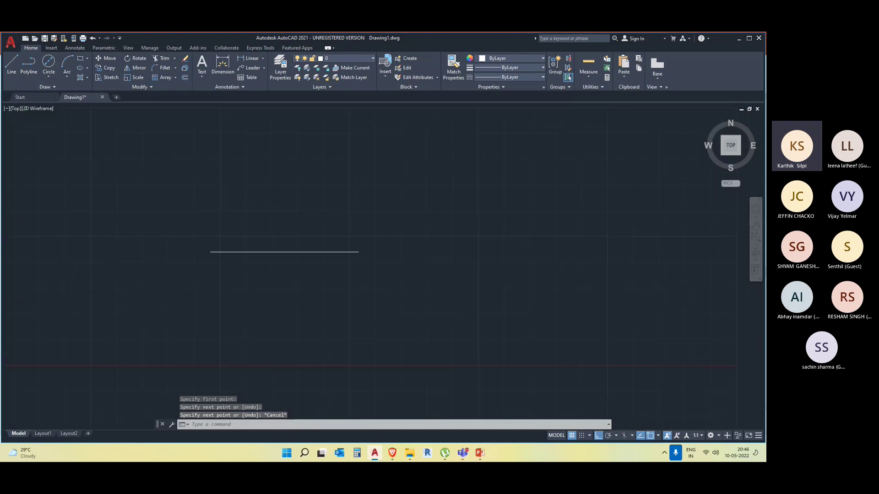
Start and cancel the LINE command twice, then enter the DS command
{"action": "type", "text": "l"}
{"action": "key", "text": "Return"}
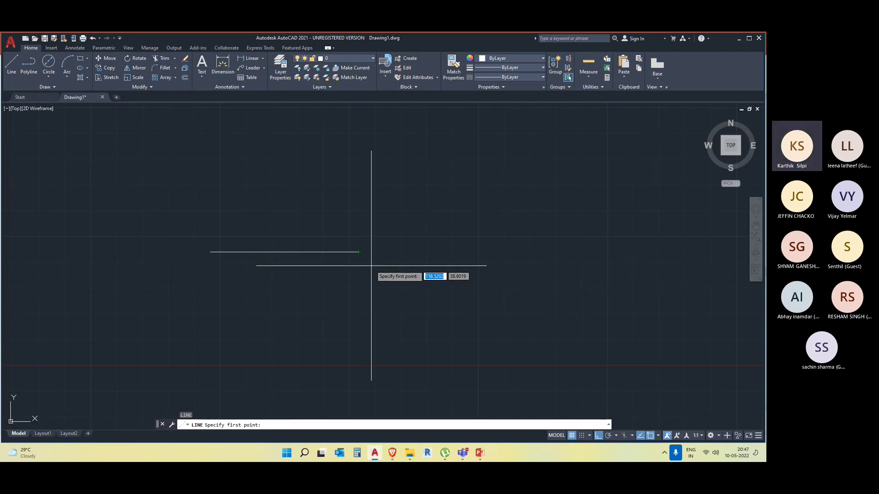
{"action": "key", "text": "Escape"}
{"action": "key", "text": "Escape"}
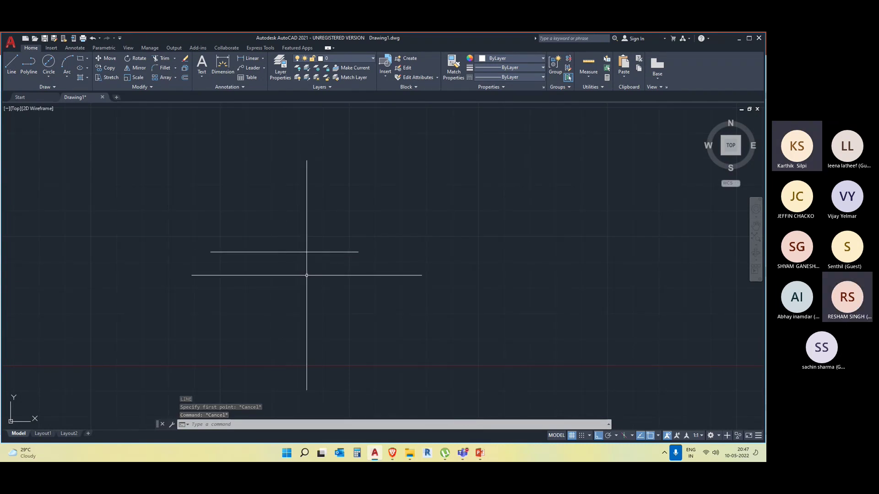
{"action": "key", "text": "Return"}
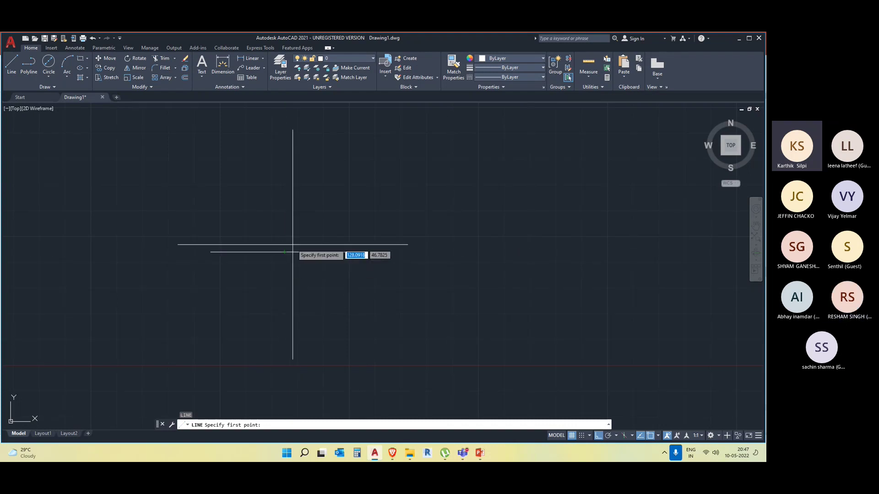
{"action": "key", "text": "Escape"}
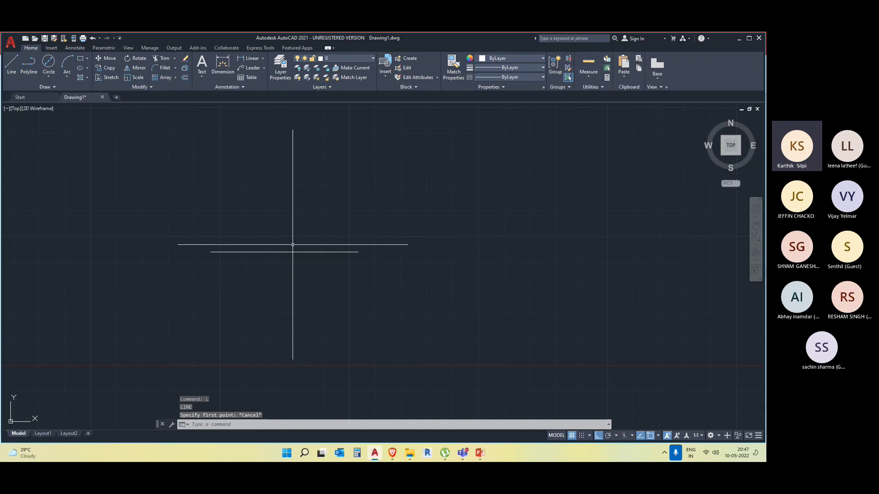
{"action": "type", "text": "DS"}
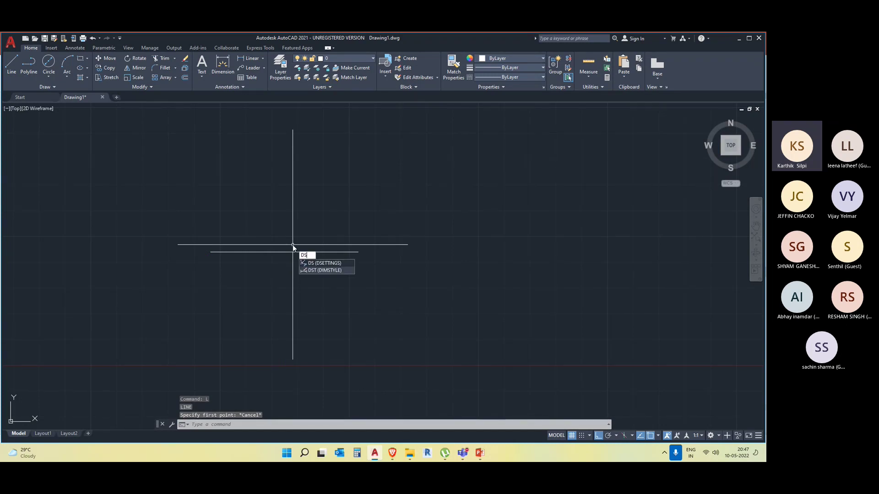
{"action": "key", "text": "Return"}
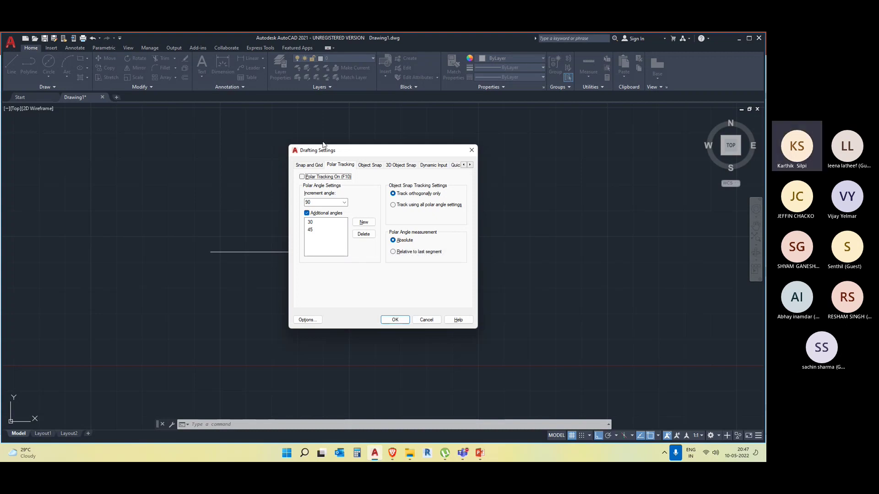
{"action": "left_click", "coordinate": [320, 168]}
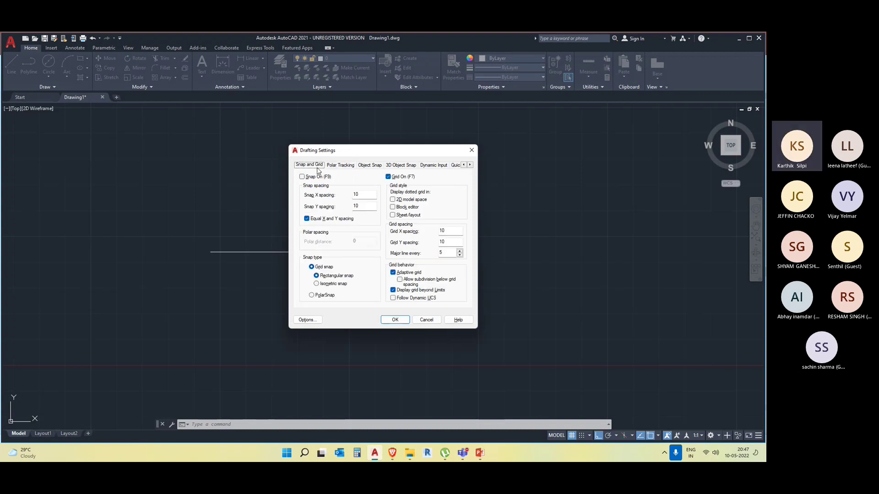
{"action": "left_click", "coordinate": [302, 178]}
{"action": "left_click_drag", "start_coordinate": [345, 155], "coordinate": [426, 139]}
{"action": "left_click", "coordinate": [552, 134]}
{"action": "type", "text": "l"}
{"action": "key", "text": "Return"}
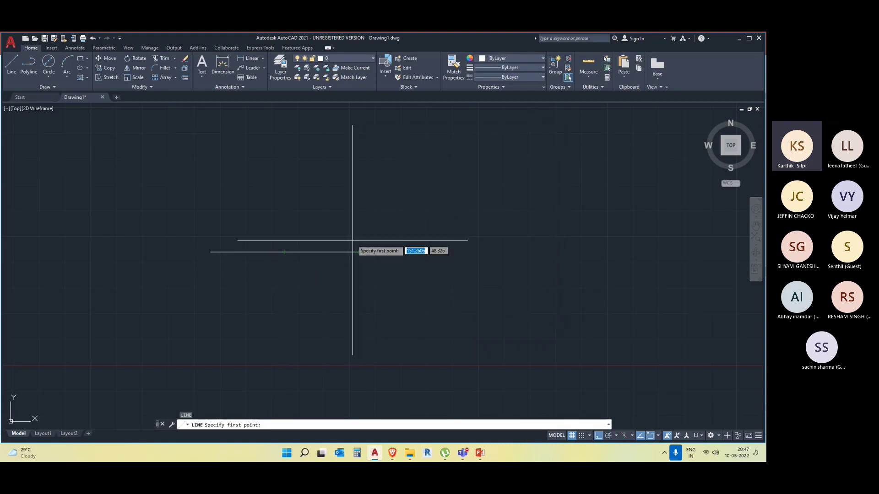
{"action": "key", "text": "Escape"}
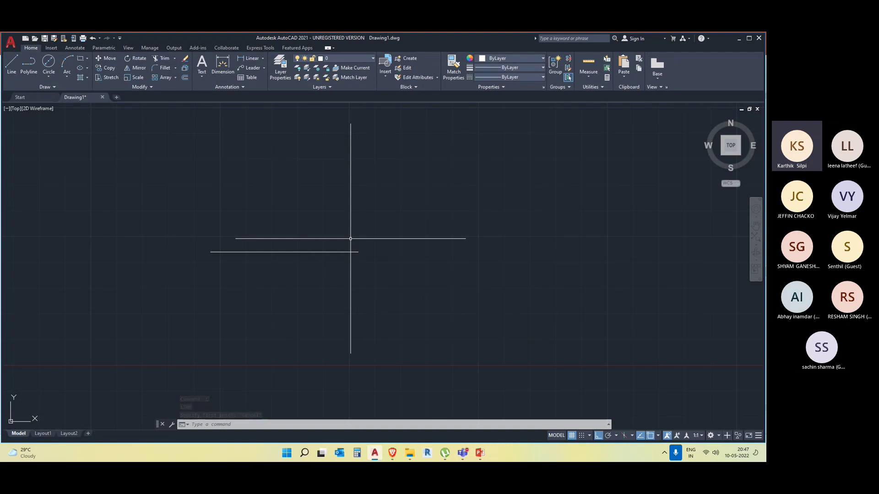
{"action": "type", "text": "DS"}
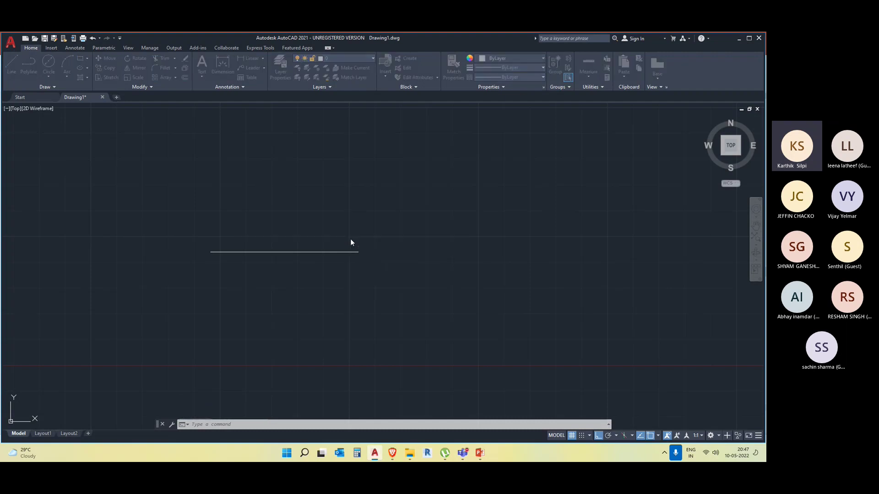
{"action": "key", "text": "Return"}
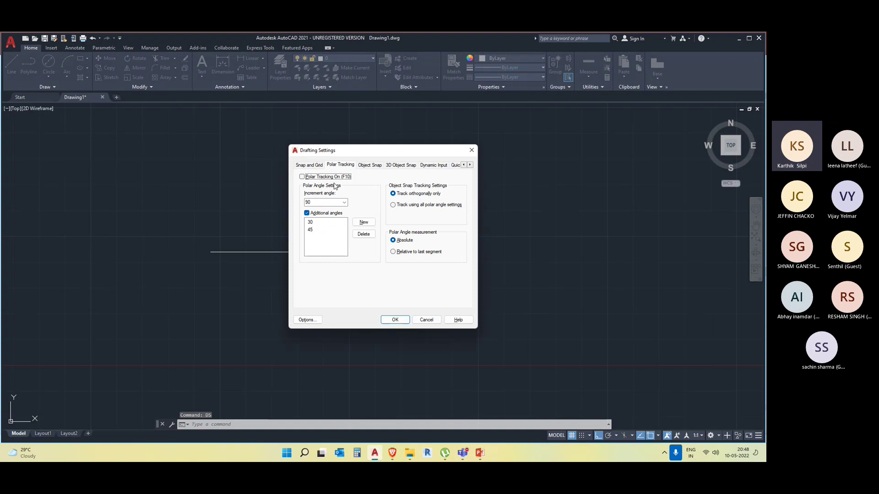
{"action": "left_click", "coordinate": [311, 168]}
{"action": "left_click", "coordinate": [302, 177]}
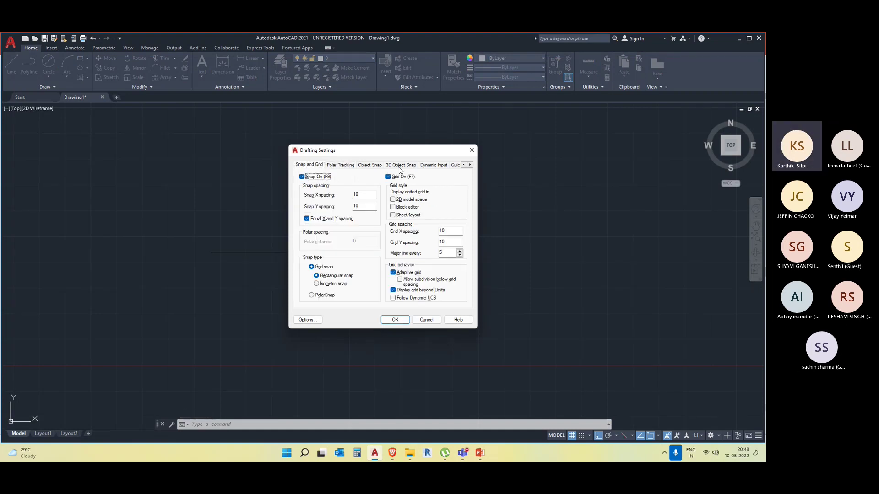
{"action": "left_click", "coordinate": [373, 166]}
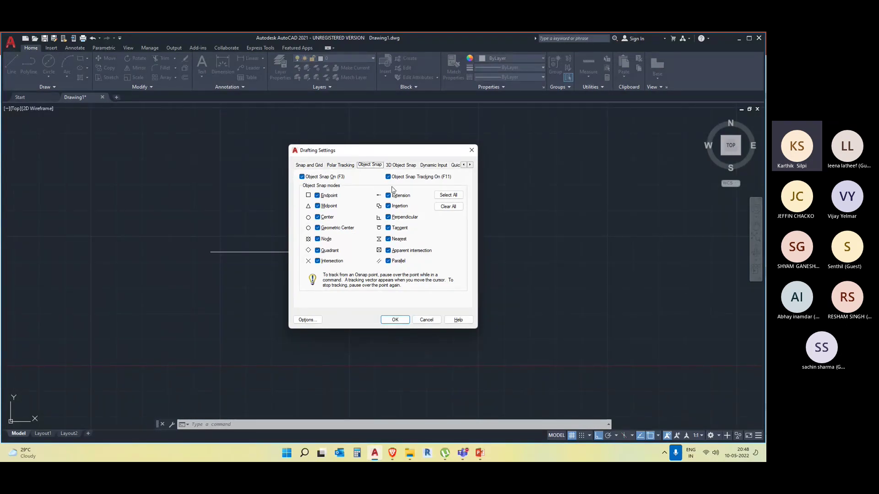
{"action": "left_click", "coordinate": [341, 165]}
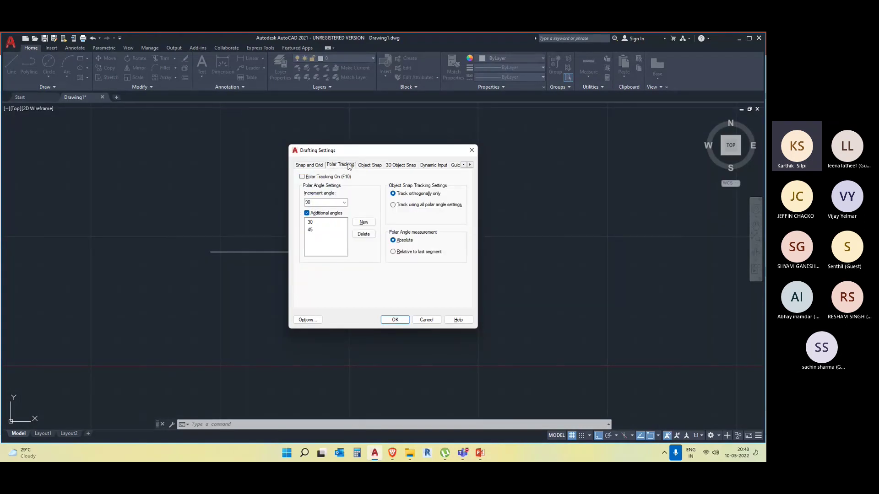
{"action": "left_click", "coordinate": [472, 150]}
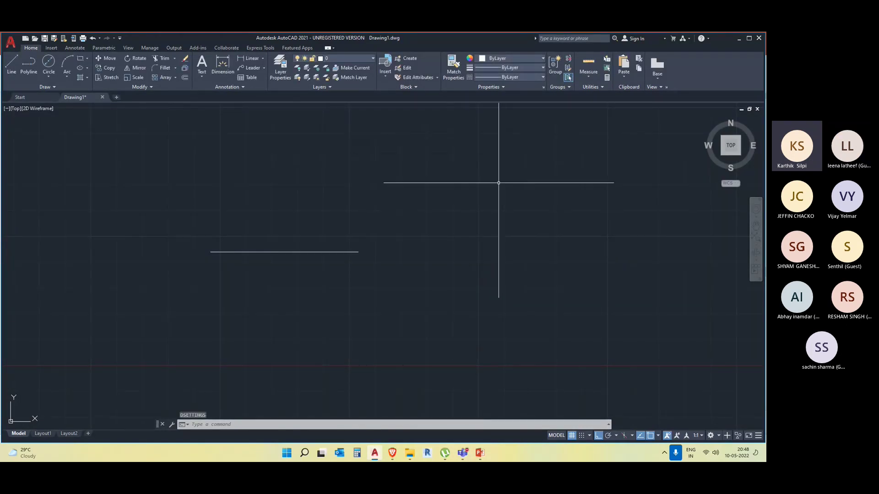
{"action": "type", "text": "c"}
{"action": "key", "text": "Return"}
{"action": "left_click", "coordinate": [482, 188]}
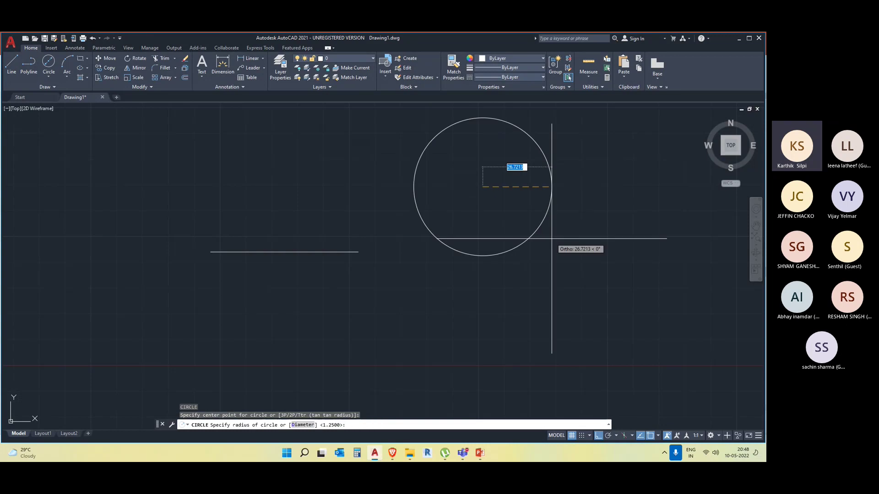
{"action": "left_click", "coordinate": [551, 240]}
{"action": "key", "text": "Escape"}
{"action": "type", "text": "l"}
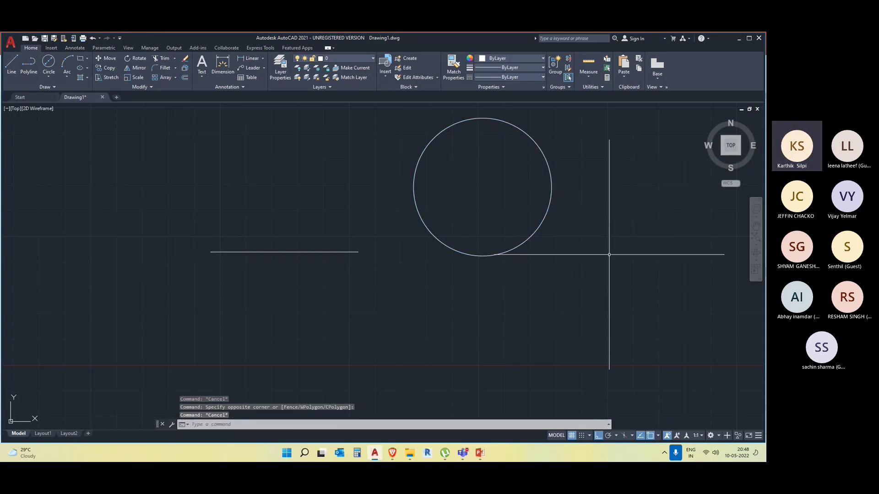
{"action": "key", "text": "Return"}
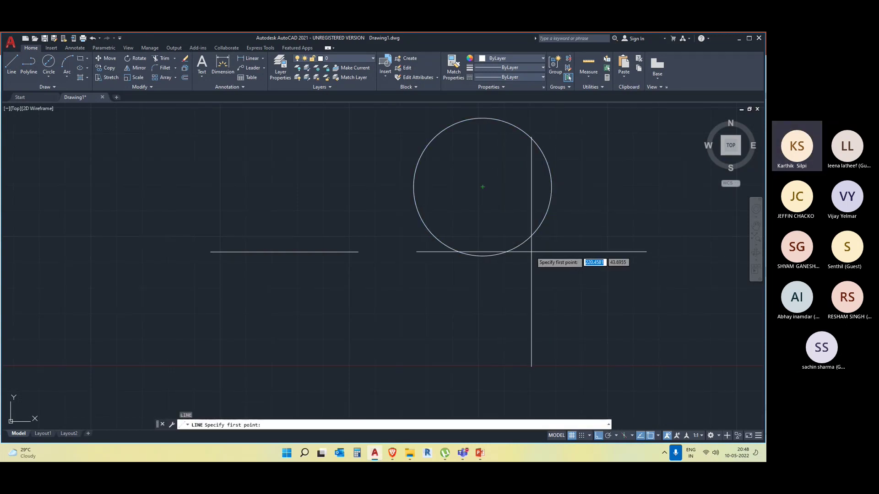
{"action": "scroll", "coordinate": [493, 193], "scroll_direction": "up", "scroll_amount": 5}
{"action": "scroll", "coordinate": [440, 181], "scroll_direction": "down", "scroll_amount": 6}
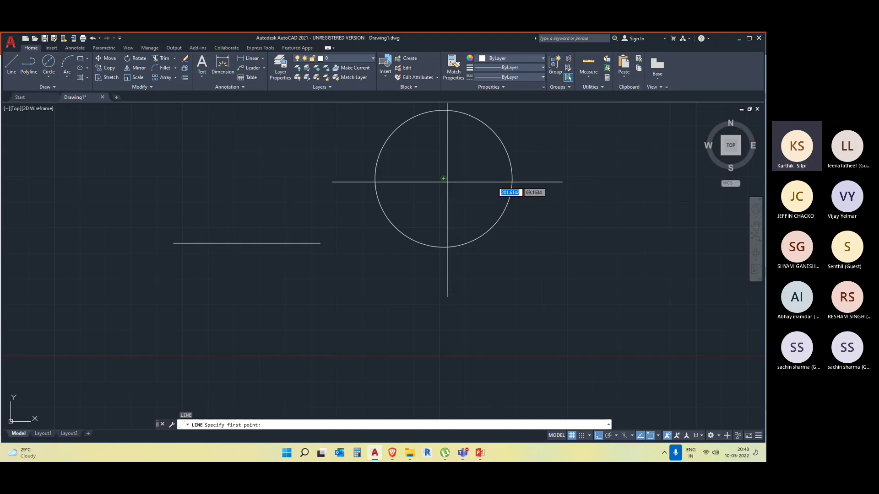
{"action": "key", "text": "Escape"}
{"action": "key", "text": "Escape"}
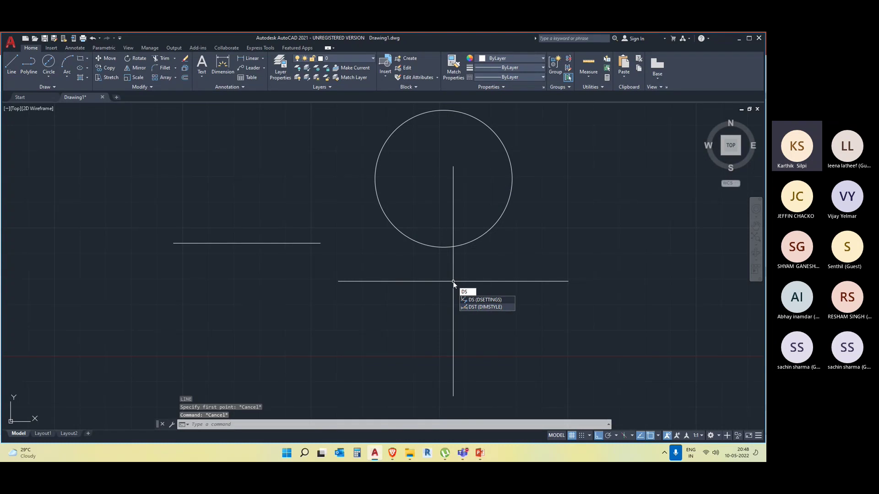
Turn on every object snap mode in Drafting Settings' Object Snap tab and confirm
{"action": "type", "text": "DS"}
{"action": "key", "text": "Return"}
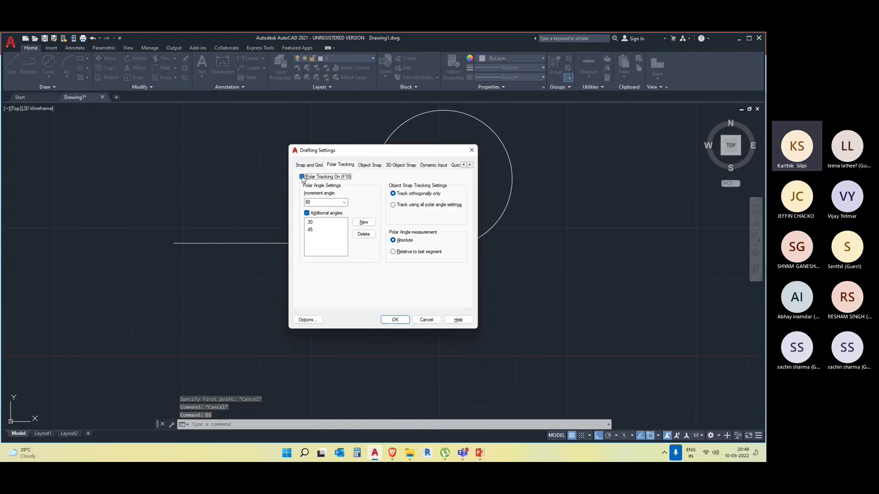
{"action": "left_click", "coordinate": [371, 165]}
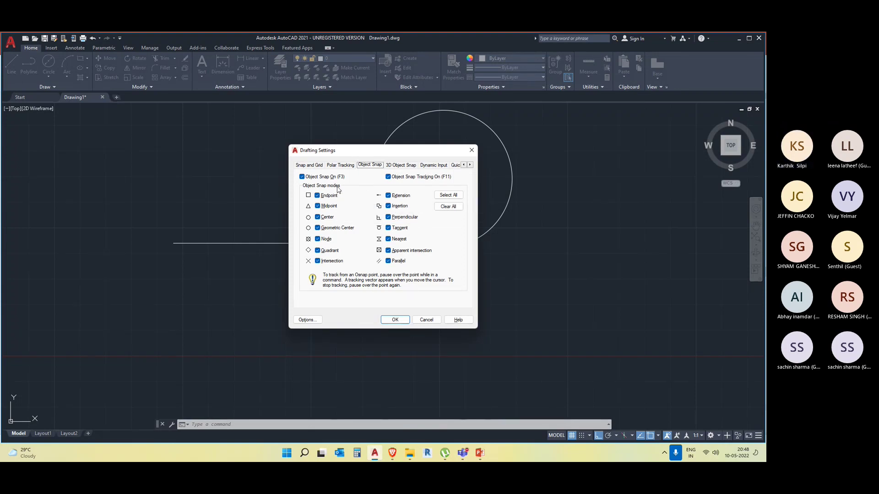
{"action": "left_click", "coordinate": [394, 319]}
{"action": "middle_click_drag", "start_coordinate": [384, 310], "coordinate": [450, 323]}
Window-select the short horizontal line, clear the selection, and select it again
{"action": "left_click", "coordinate": [294, 290]}
{"action": "left_click", "coordinate": [257, 220]}
{"action": "key", "text": "Escape"}
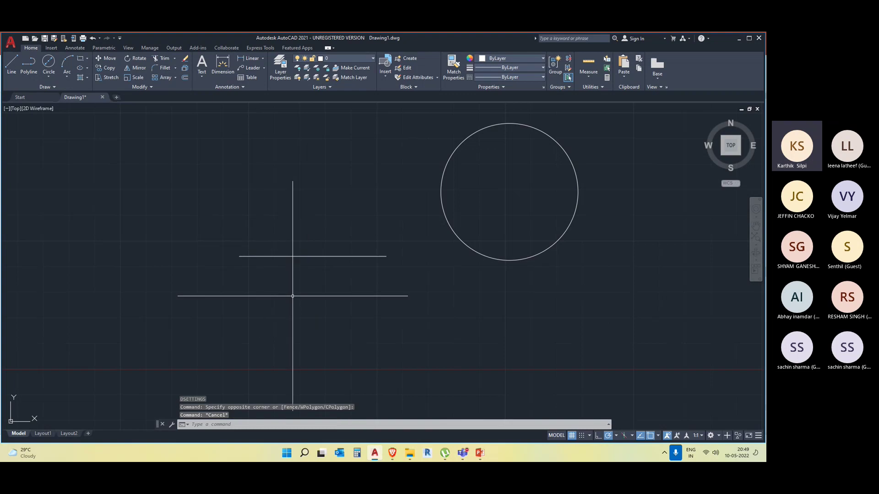
{"action": "left_click", "coordinate": [241, 207]}
{"action": "key", "text": "Escape"}
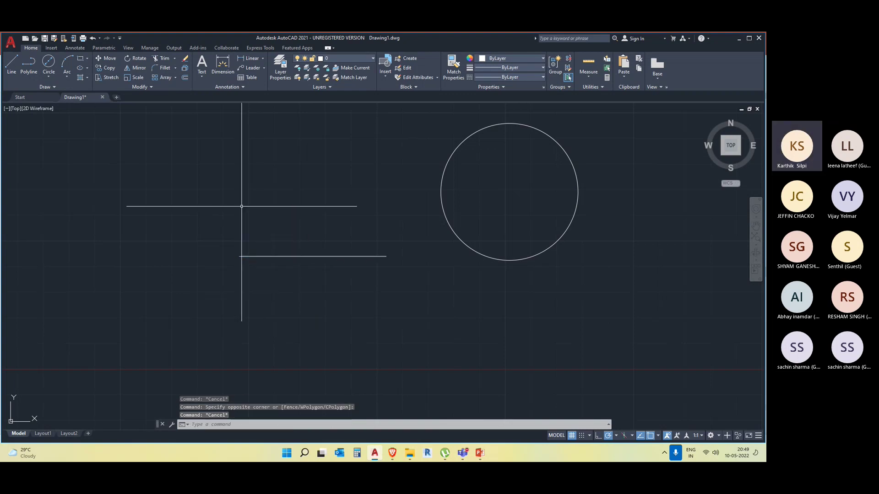
{"action": "middle_click_drag", "start_coordinate": [241, 207], "coordinate": [327, 202]}
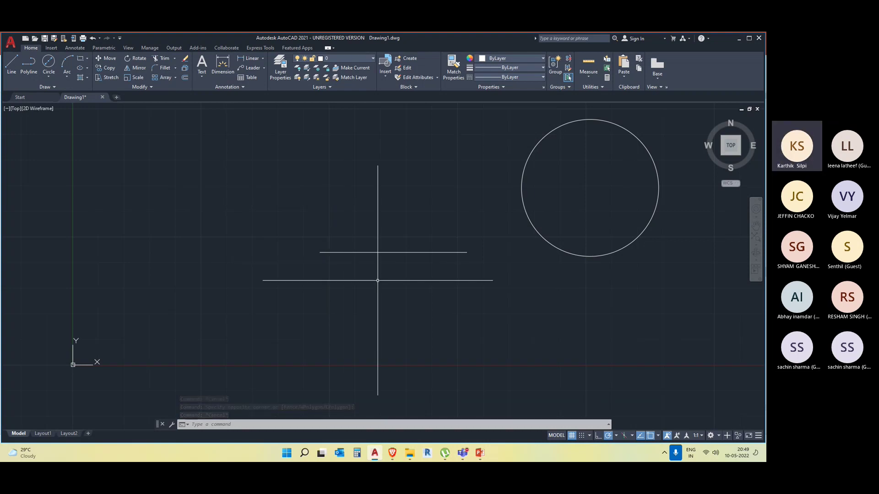
{"action": "left_click", "coordinate": [351, 252]}
{"action": "left_click", "coordinate": [315, 214]}
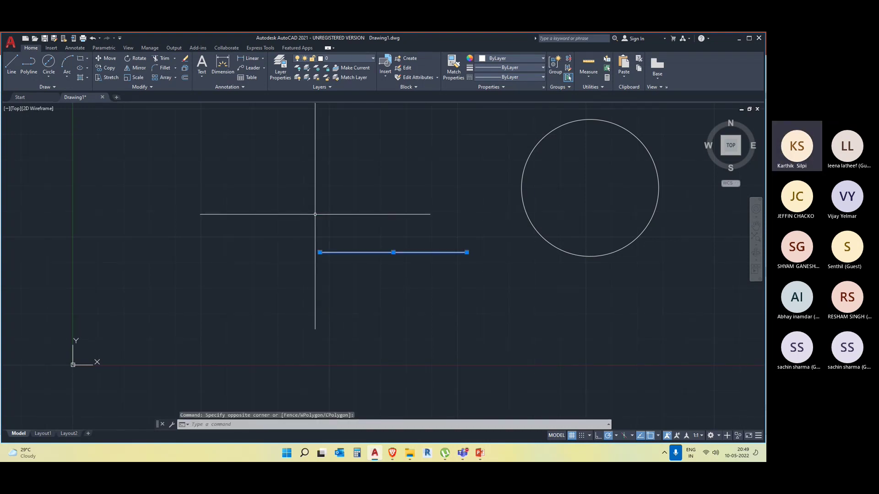
Open the Properties palette and inspect the short line's geometry
{"action": "key", "text": "Escape"}
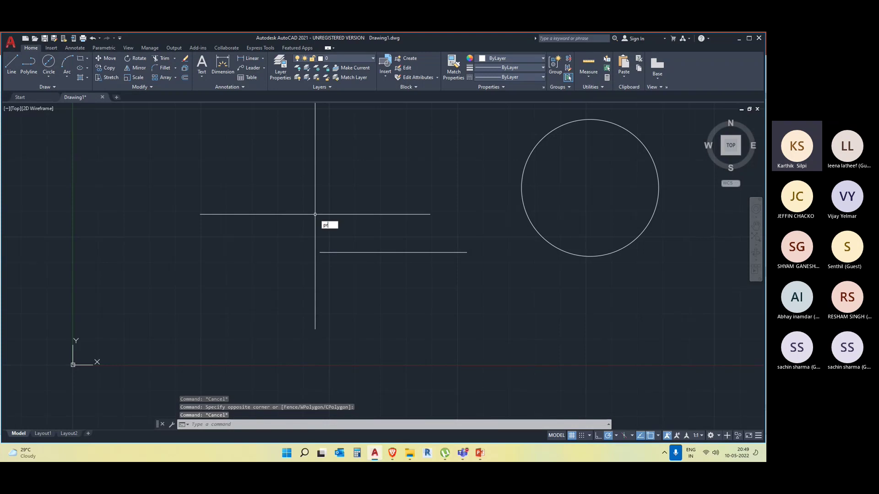
{"action": "key", "text": "Return"}
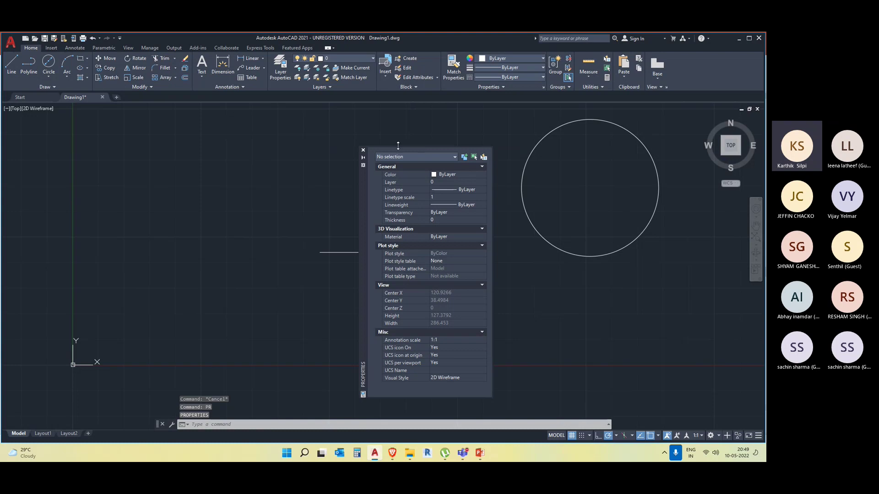
{"action": "scroll", "coordinate": [560, 209], "scroll_direction": "down", "scroll_amount": 8}
{"action": "middle_click_drag", "start_coordinate": [583, 291], "coordinate": [714, 274]}
{"action": "scroll", "coordinate": [639, 290], "scroll_direction": "up", "scroll_amount": 4}
{"action": "left_click", "coordinate": [629, 302]}
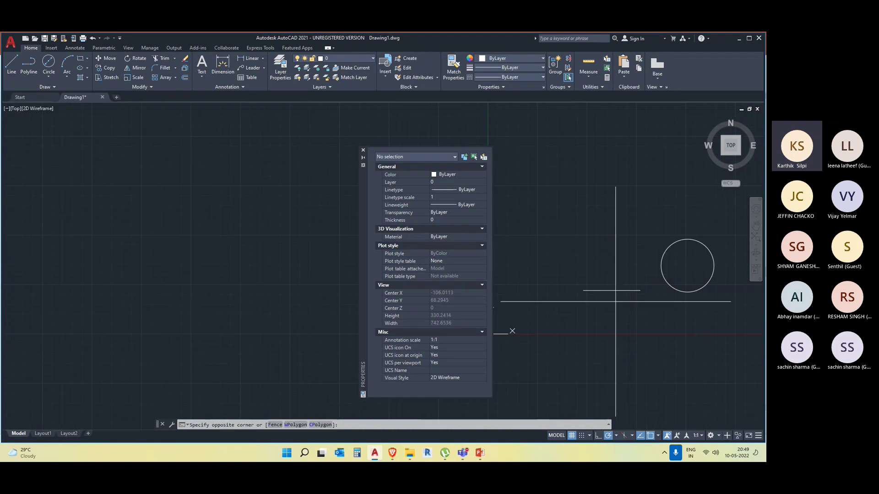
{"action": "left_click", "coordinate": [593, 270]}
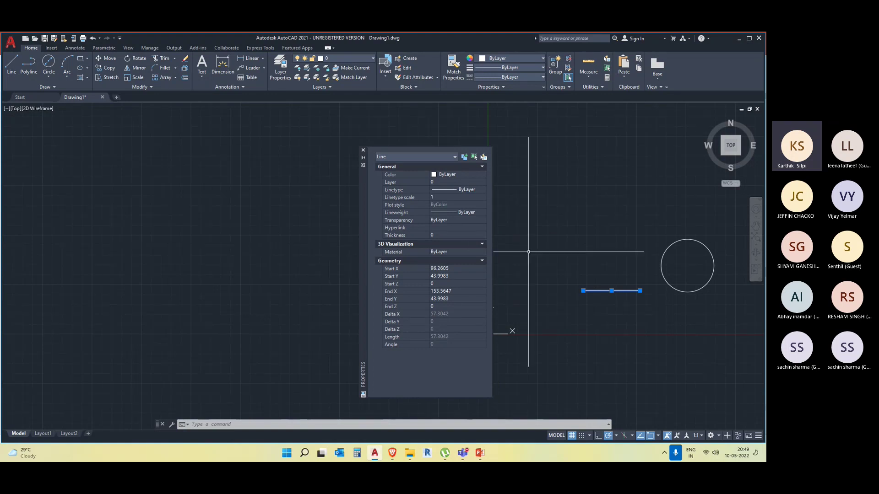
{"action": "scroll", "coordinate": [597, 289], "scroll_direction": "up", "scroll_amount": 4}
{"action": "mouse_move", "coordinate": [598, 281]}
{"action": "middle_mouse_down"}
{"action": "mouse_move", "coordinate": [558, 304]}
{"action": "mouse_move", "coordinate": [578, 289]}
{"action": "middle_mouse_up"}
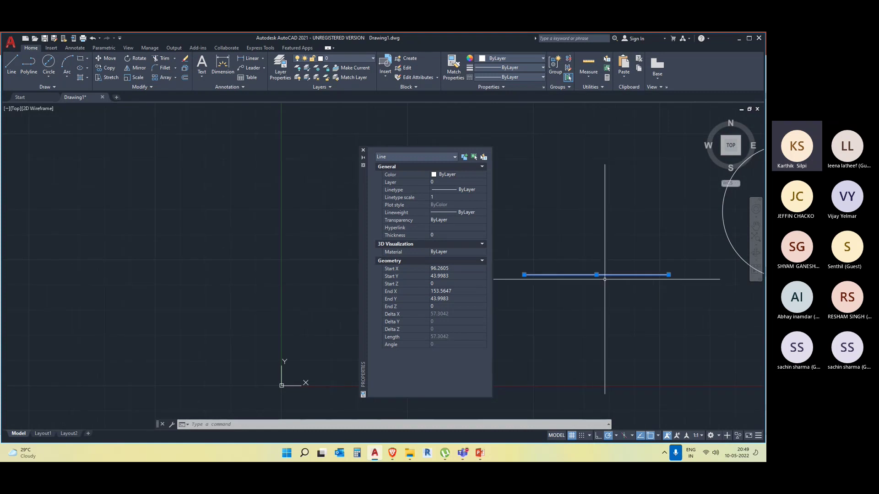
{"action": "middle_click_drag", "start_coordinate": [600, 254], "coordinate": [509, 282]}
{"action": "key", "text": "Escape"}
Select the circle to check its radius in Properties, then clear the selection
{"action": "left_click", "coordinate": [737, 318]}
{"action": "left_click", "coordinate": [648, 244]}
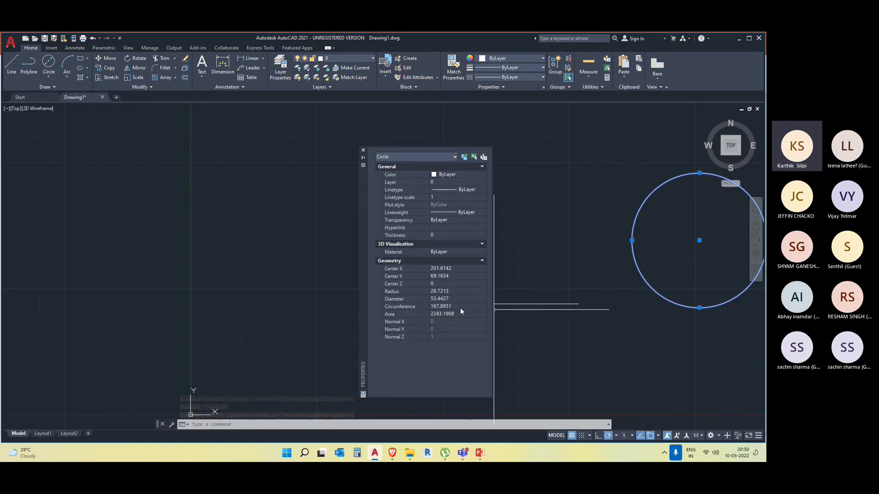
{"action": "scroll", "coordinate": [667, 279], "scroll_direction": "down", "scroll_amount": 4}
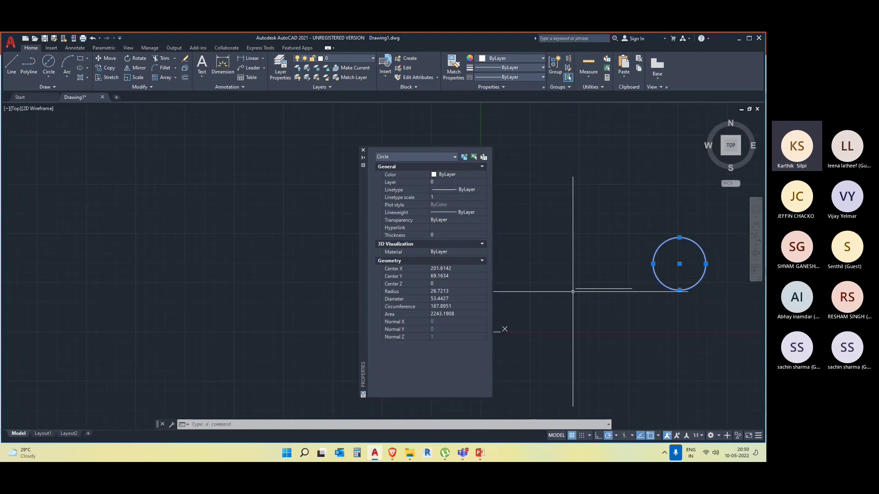
{"action": "left_click", "coordinate": [294, 299]}
{"action": "key", "text": "Escape"}
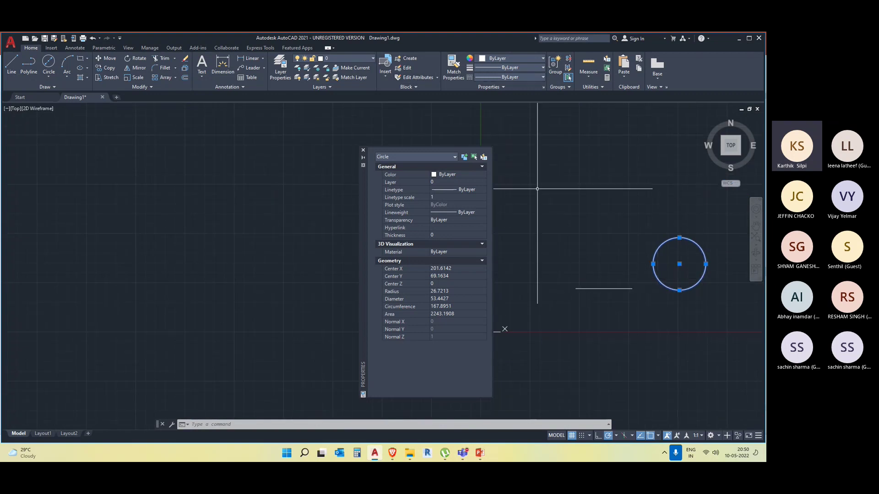
Crossing-select the circle and short line, erase them, and close the Properties palette
{"action": "left_click", "coordinate": [693, 314]}
{"action": "left_click", "coordinate": [554, 233]}
{"action": "key", "text": "Delete"}
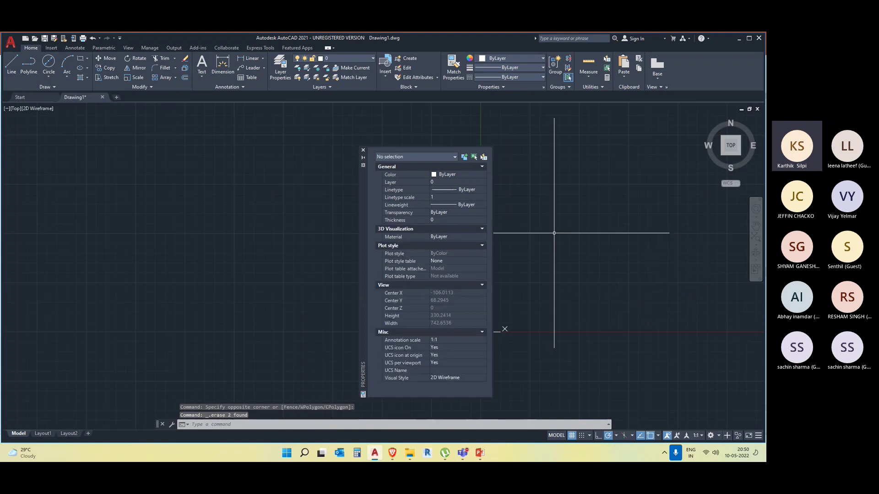
{"action": "left_click", "coordinate": [363, 150]}
Reopen the Properties palette with PR, collapse it, and close it again
{"action": "middle_click_drag", "start_coordinate": [570, 280], "coordinate": [261, 313]}
{"action": "type", "text": "PR"}
{"action": "key", "text": "Return"}
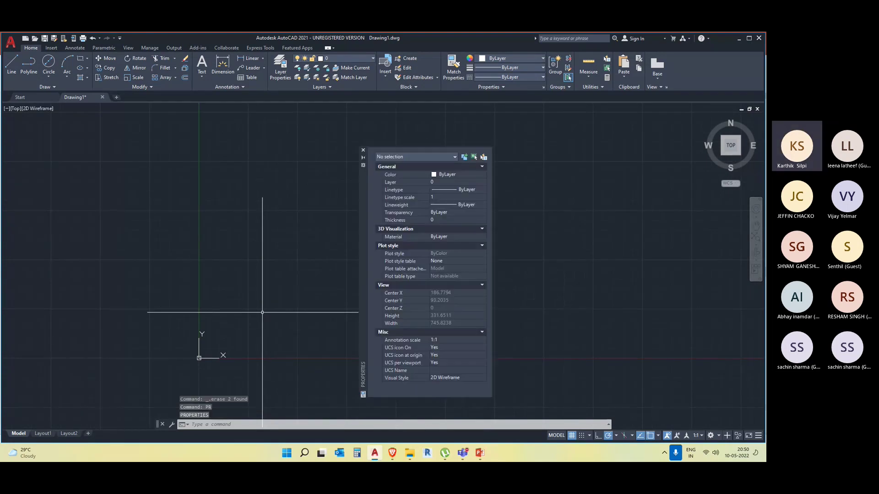
{"action": "left_click", "coordinate": [364, 157]}
{"action": "mouse_move", "coordinate": [364, 158]}
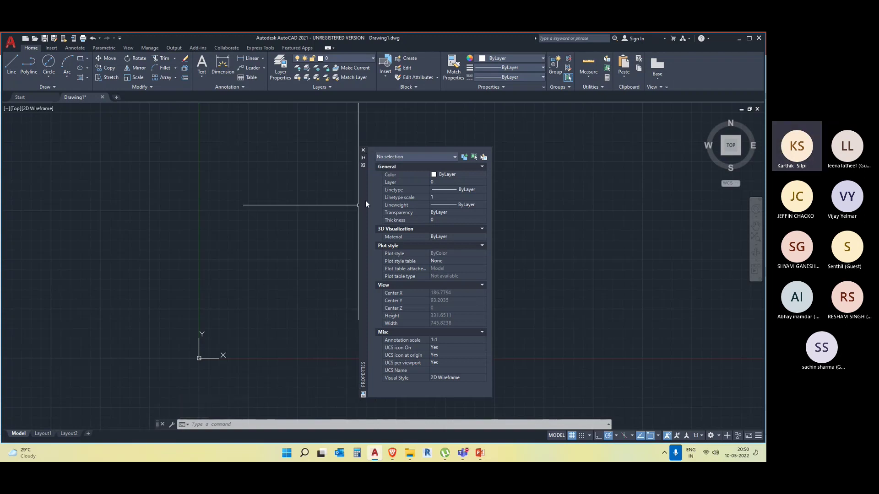
{"action": "left_click", "coordinate": [363, 150]}
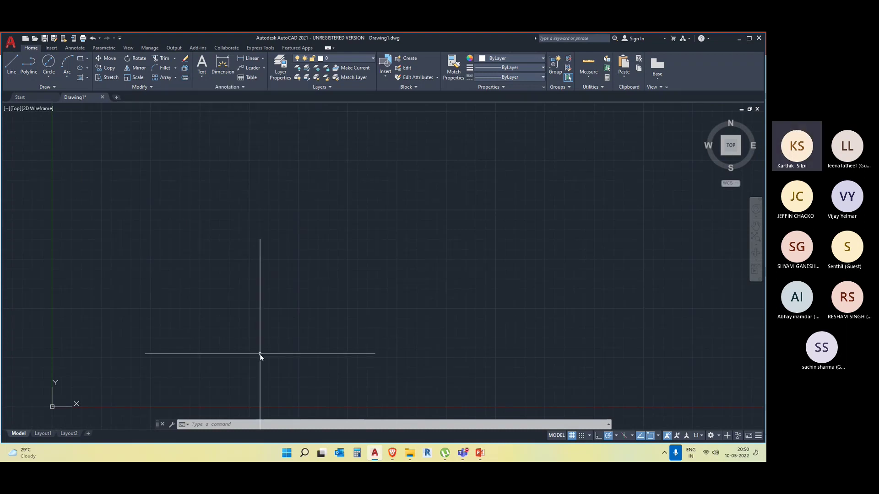
Draw an Ortho-constrained horizontal line ending at the vertical center line
{"action": "type", "text": "l"}
{"action": "key", "text": "Return"}
{"action": "left_click", "coordinate": [168, 211]}
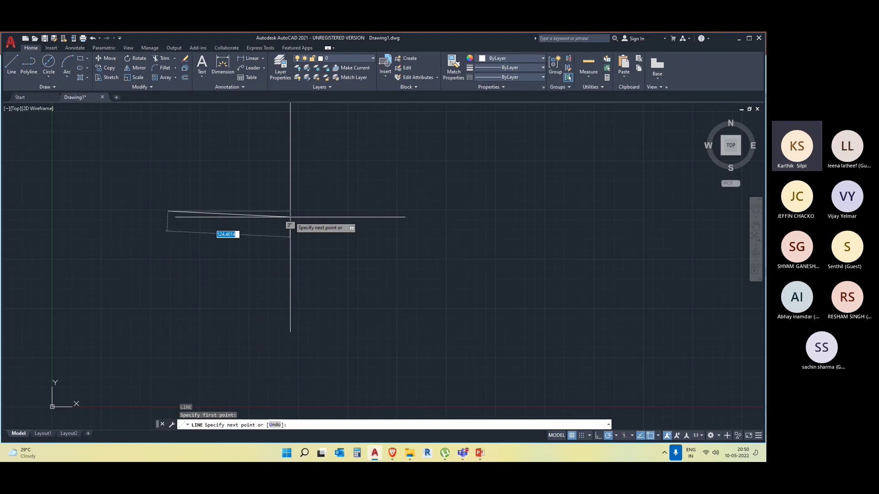
{"action": "key", "text": "F8"}
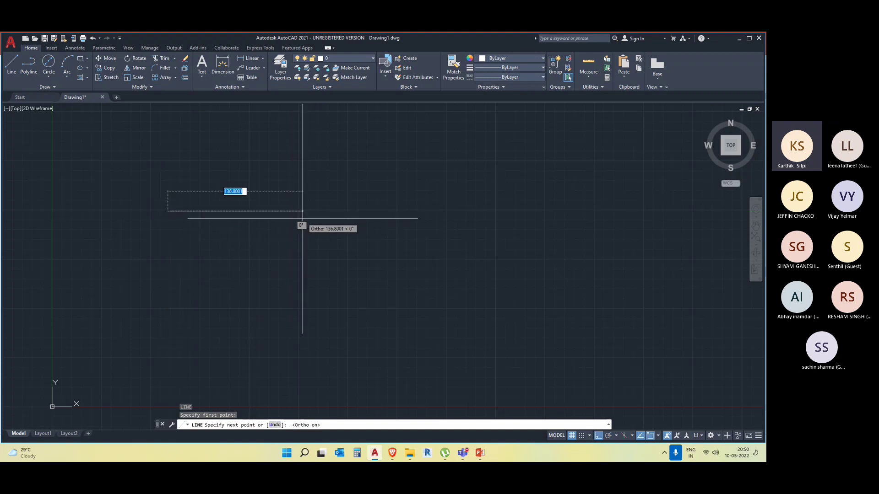
{"action": "key", "text": "F8"}
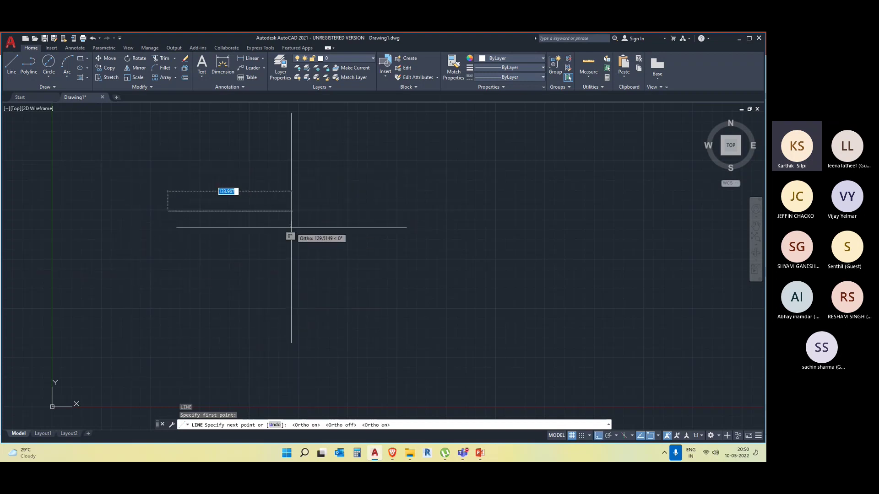
{"action": "key", "text": "F8"}
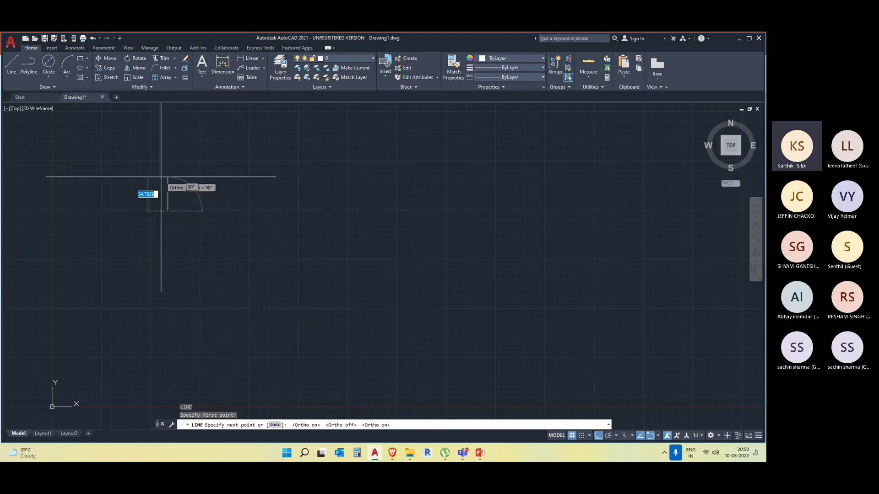
{"action": "left_click", "coordinate": [249, 233]}
{"action": "key", "text": "Escape"}
Window-select the new horizontal line a few times to check it, then deselect it
{"action": "left_click", "coordinate": [247, 232]}
{"action": "left_click", "coordinate": [212, 192]}
{"action": "key", "text": "Escape"}
{"action": "left_click", "coordinate": [218, 233]}
{"action": "left_click", "coordinate": [207, 210]}
{"action": "left_click", "coordinate": [187, 256]}
{"action": "key", "text": "Escape"}
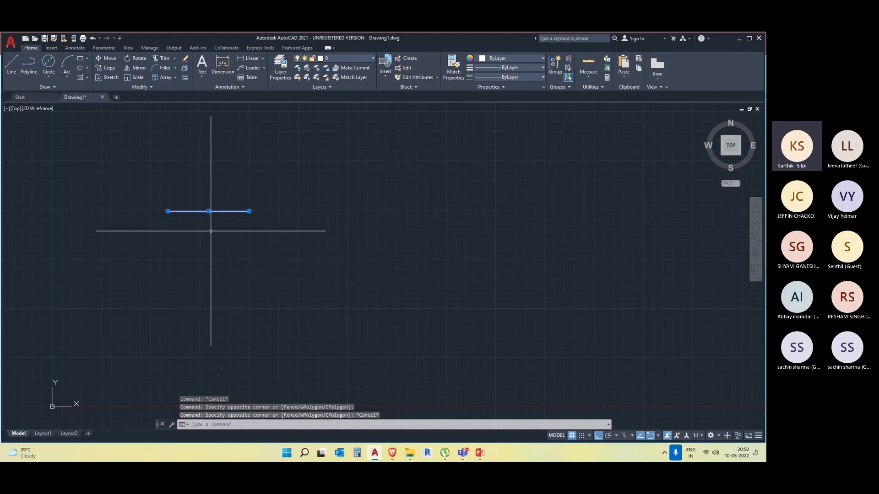
{"action": "key", "text": "Escape"}
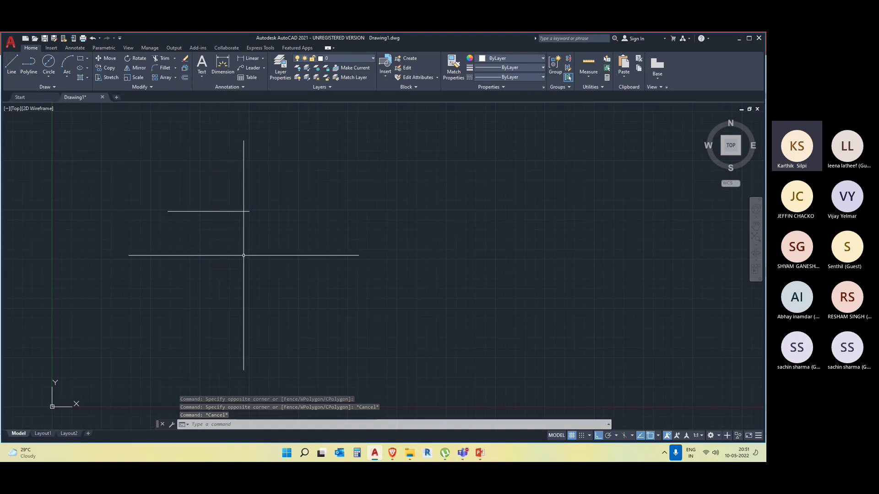
{"action": "left_click", "coordinate": [214, 227]}
{"action": "left_click", "coordinate": [173, 167]}
{"action": "key", "text": "Escape"}
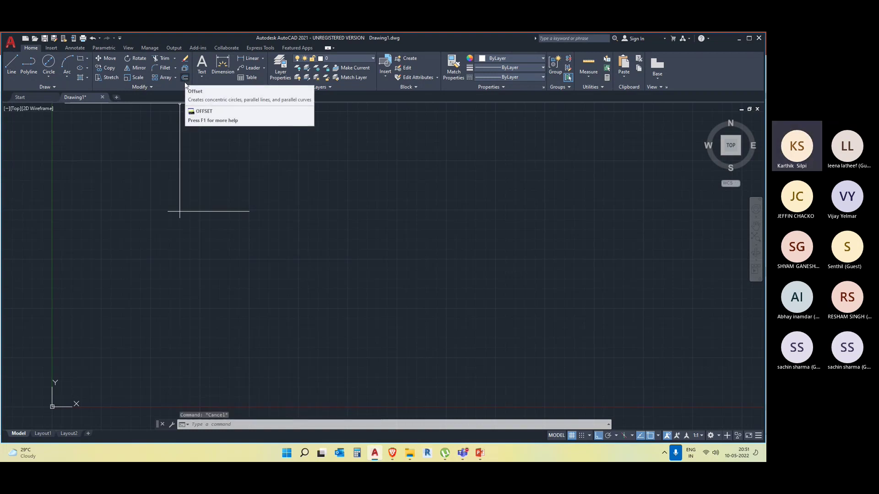
Start OFFSET with an offset distance of 10
{"action": "key", "text": "Escape"}
{"action": "type", "text": "of"}
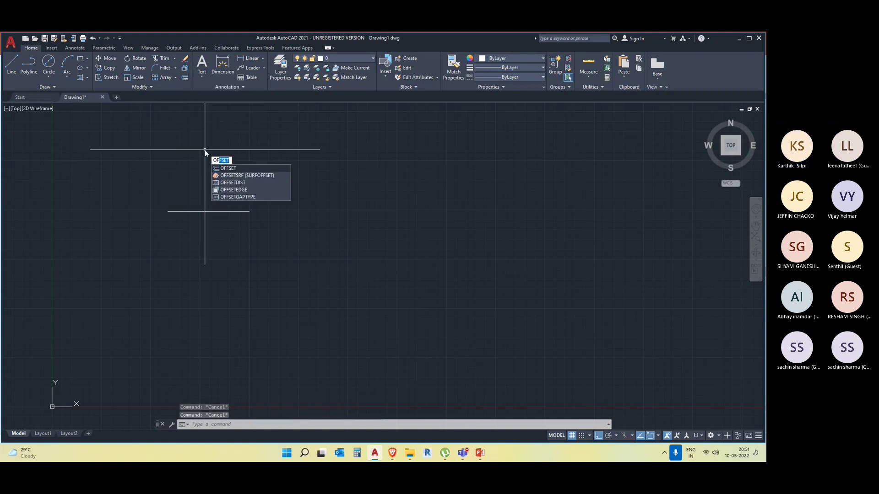
{"action": "key", "text": "Return"}
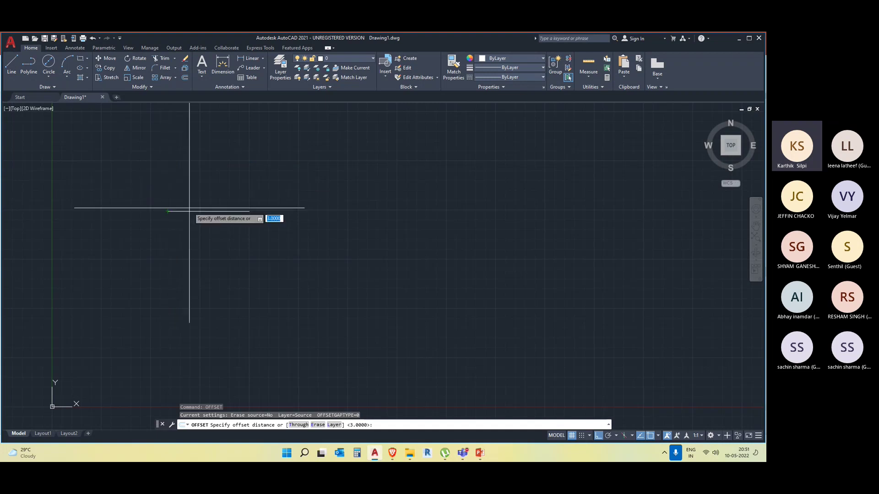
{"action": "left_click", "coordinate": [167, 211]}
{"action": "type", "text": "10"}
{"action": "key", "text": "Return"}
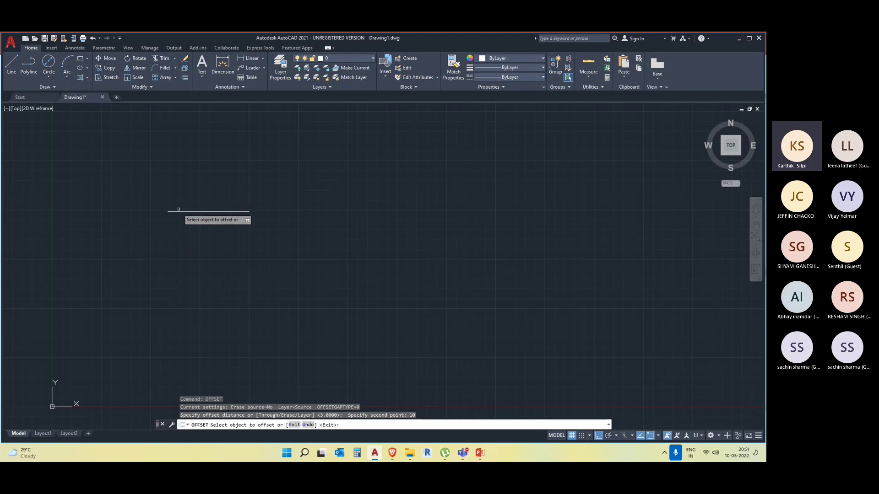
Make 10-unit parallel copies of the horizontal line, one above and three below
{"action": "left_click", "coordinate": [179, 210]}
{"action": "left_click", "coordinate": [181, 211]}
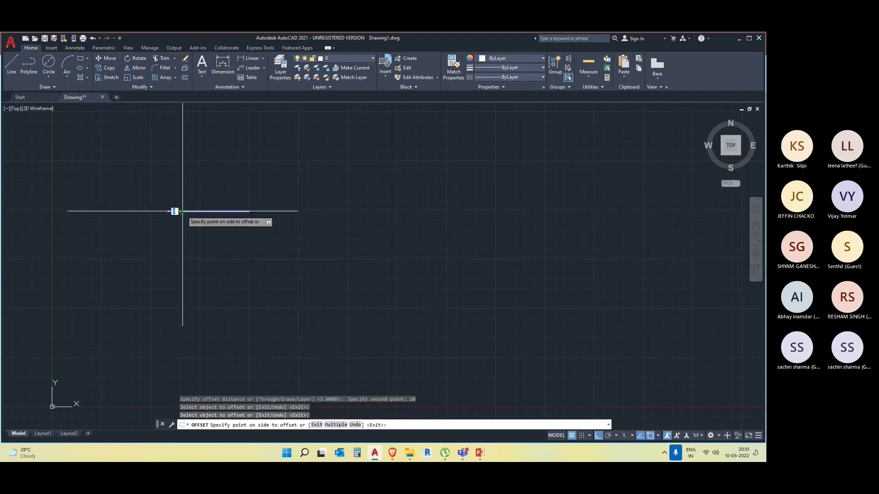
{"action": "left_click", "coordinate": [186, 173]}
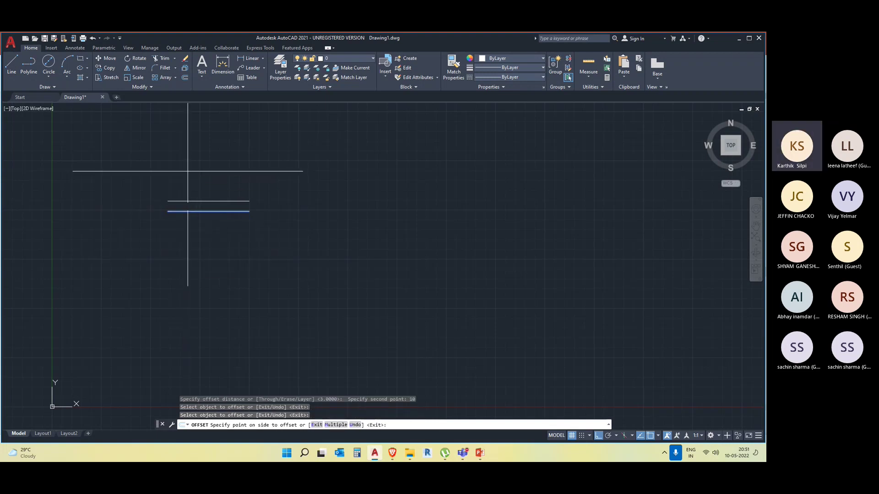
{"action": "left_click", "coordinate": [206, 211]}
{"action": "left_click", "coordinate": [206, 216]}
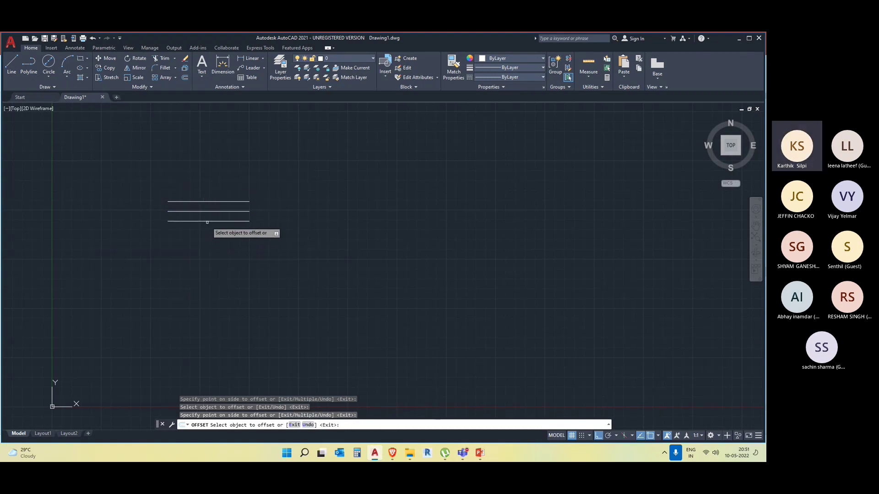
{"action": "left_click", "coordinate": [209, 221]}
{"action": "left_click", "coordinate": [212, 235]}
{"action": "left_click", "coordinate": [212, 231]}
{"action": "left_click", "coordinate": [209, 237]}
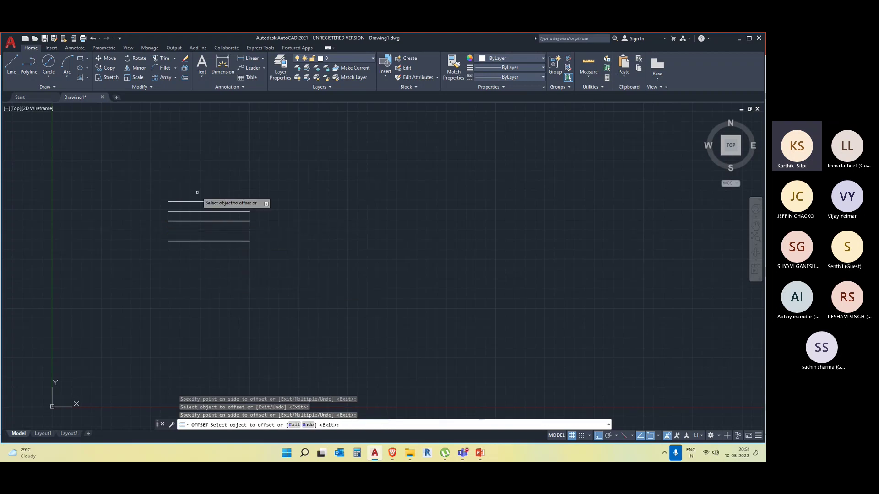
Stack four more 10-unit parallel copies above the top line
{"action": "left_click", "coordinate": [212, 201]}
{"action": "left_click", "coordinate": [213, 192]}
{"action": "left_click", "coordinate": [215, 191]}
{"action": "left_click", "coordinate": [218, 177]}
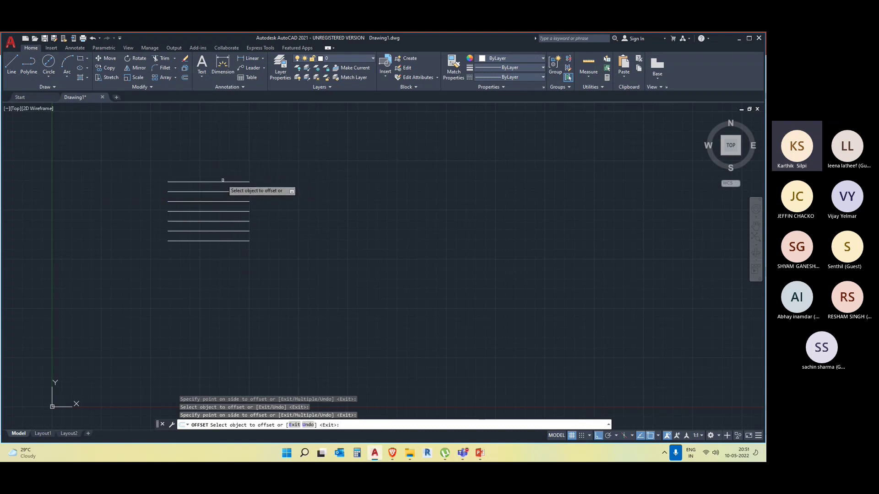
{"action": "left_click", "coordinate": [225, 182]}
{"action": "left_click", "coordinate": [231, 164]}
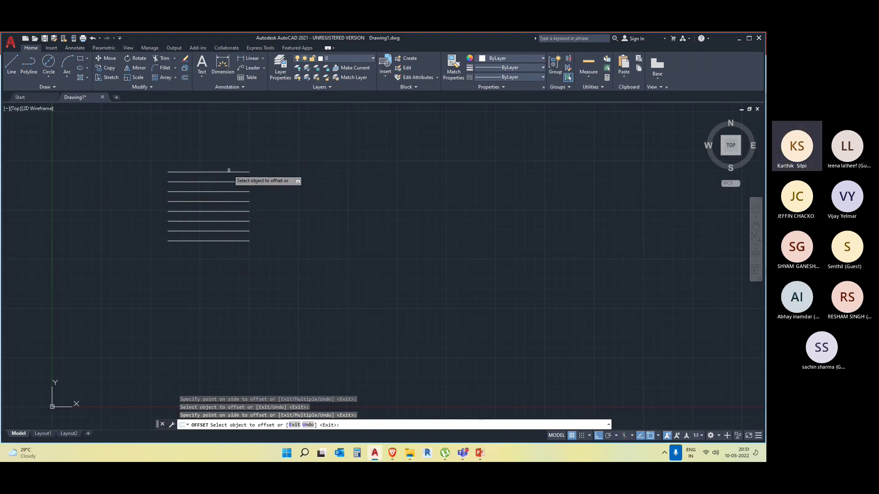
{"action": "left_click", "coordinate": [229, 172]}
{"action": "left_click", "coordinate": [231, 151]}
{"action": "key", "text": "Escape"}
{"action": "key", "text": "Escape"}
Window-select and delete all the offset lines, including the leftover bottom one
{"action": "left_click", "coordinate": [276, 234]}
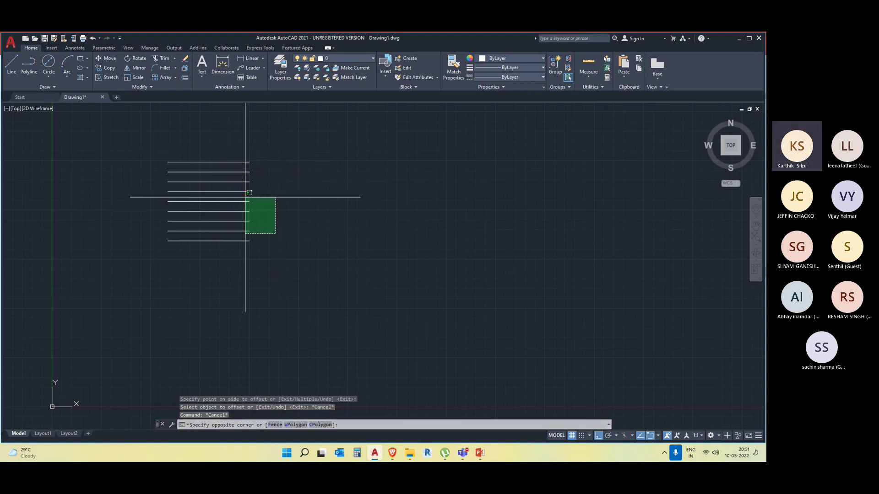
{"action": "left_click", "coordinate": [210, 139]}
{"action": "key", "text": "Delete"}
{"action": "left_click", "coordinate": [273, 304]}
{"action": "left_click", "coordinate": [211, 192]}
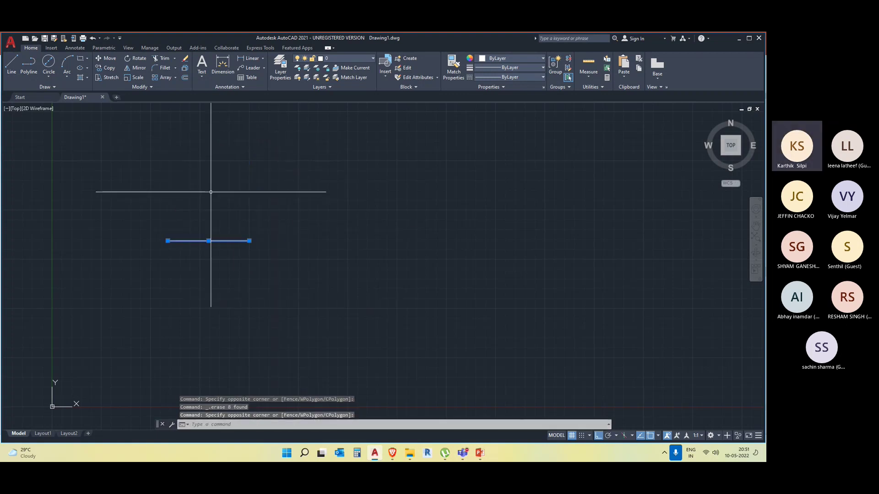
{"action": "key", "text": "Delete"}
{"action": "type", "text": "rec"}
{"action": "key", "text": "Return"}
{"action": "left_click", "coordinate": [207, 192]}
{"action": "left_click", "coordinate": [303, 274]}
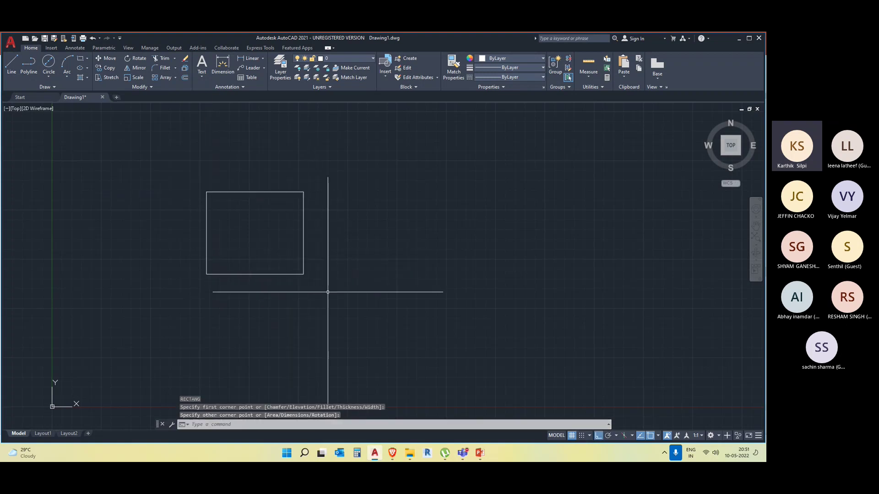
{"action": "key", "text": "Escape"}
{"action": "left_click", "coordinate": [349, 318]}
{"action": "left_click", "coordinate": [300, 253]}
{"action": "key", "text": "Escape"}
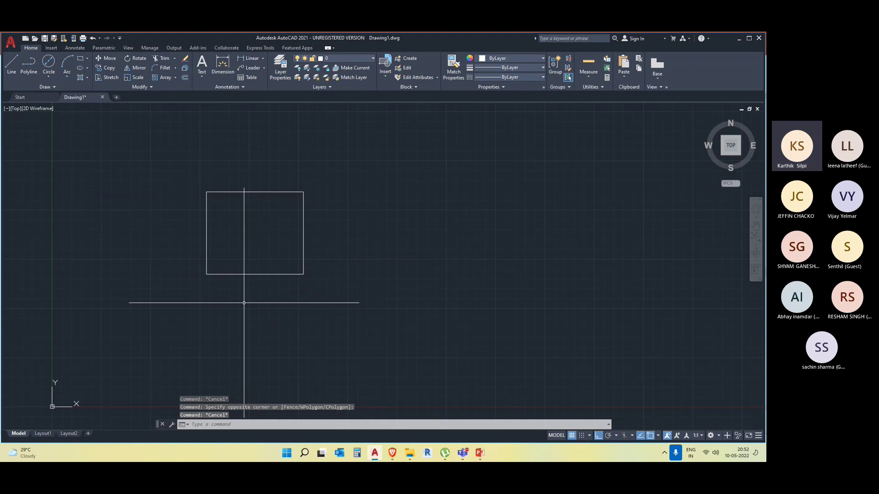
{"action": "type", "text": "o"}
{"action": "key", "text": "Return"}
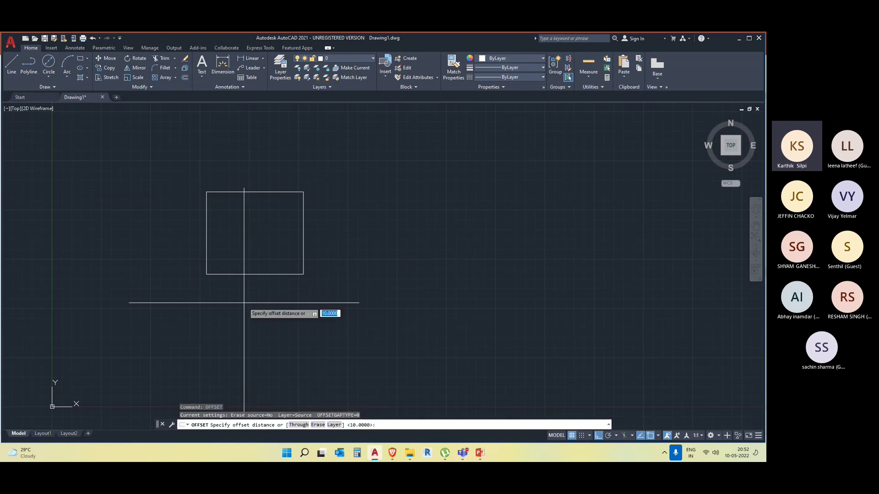
{"action": "type", "text": "10"}
{"action": "key", "text": "Return"}
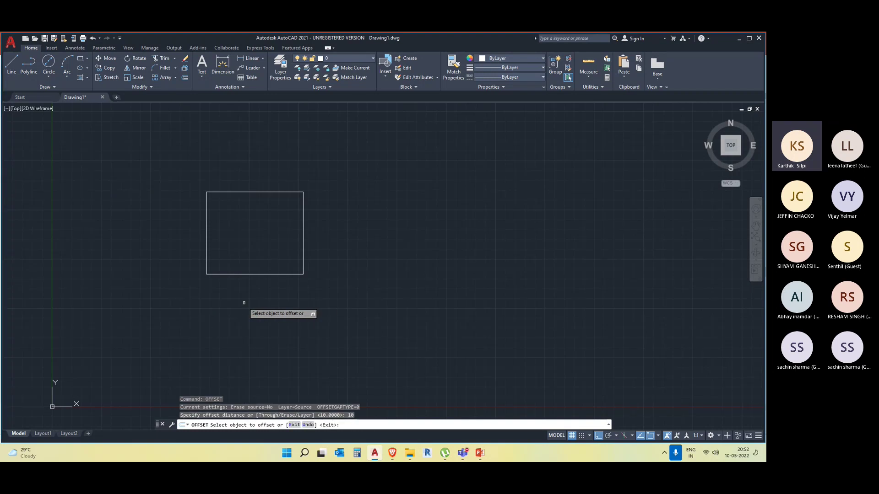
{"action": "left_click", "coordinate": [230, 273]}
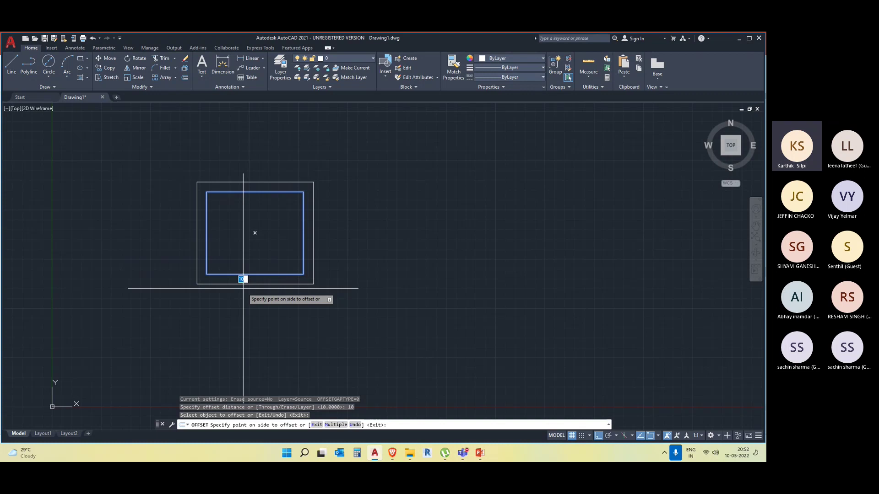
{"action": "left_click", "coordinate": [253, 328]}
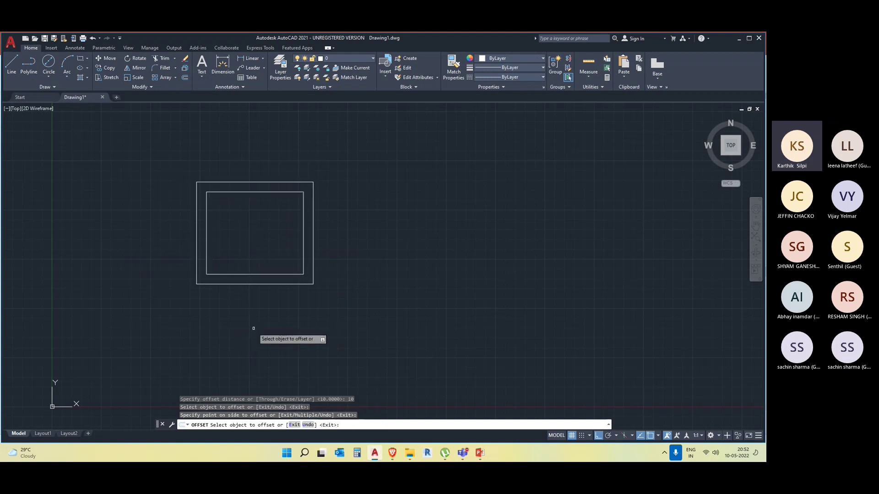
{"action": "left_click", "coordinate": [256, 285]}
{"action": "left_click", "coordinate": [263, 340]}
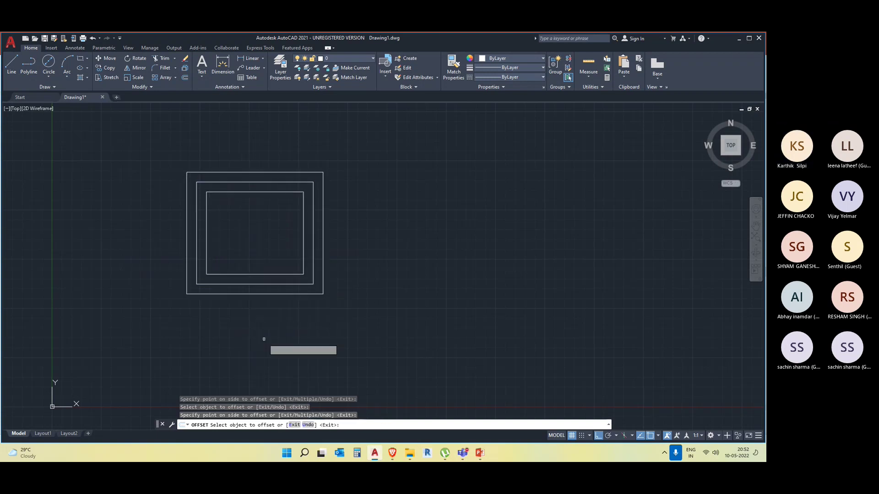
{"action": "left_click", "coordinate": [264, 292]}
{"action": "left_click", "coordinate": [274, 301]}
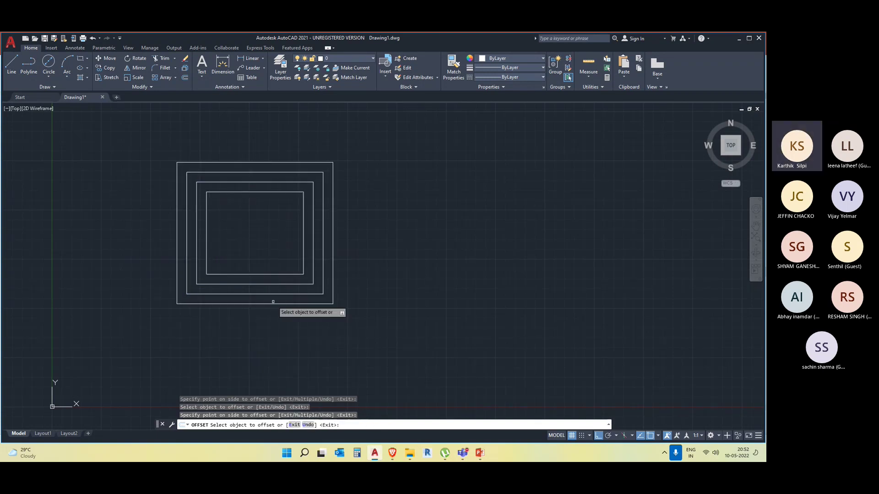
{"action": "left_click", "coordinate": [272, 304]}
{"action": "left_click", "coordinate": [290, 359]}
{"action": "left_click", "coordinate": [285, 314]}
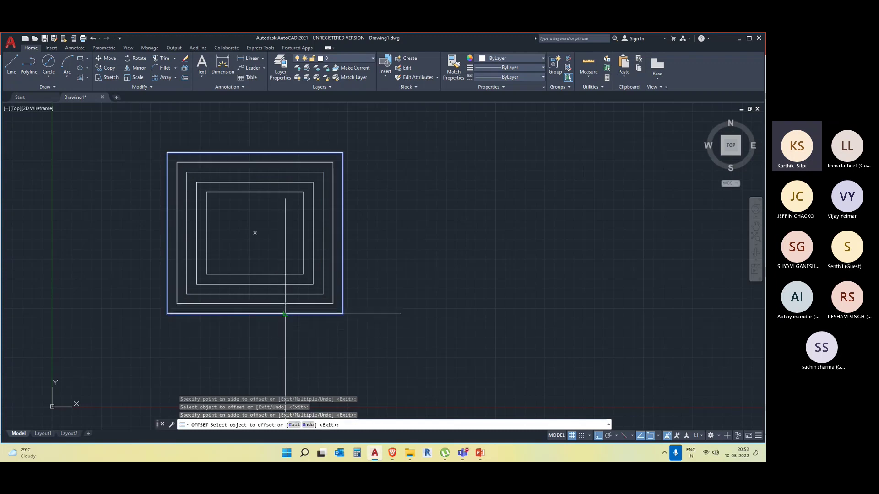
{"action": "left_click", "coordinate": [366, 361]}
{"action": "key", "text": "Escape"}
{"action": "left_click", "coordinate": [378, 353]}
{"action": "left_click", "coordinate": [250, 198]}
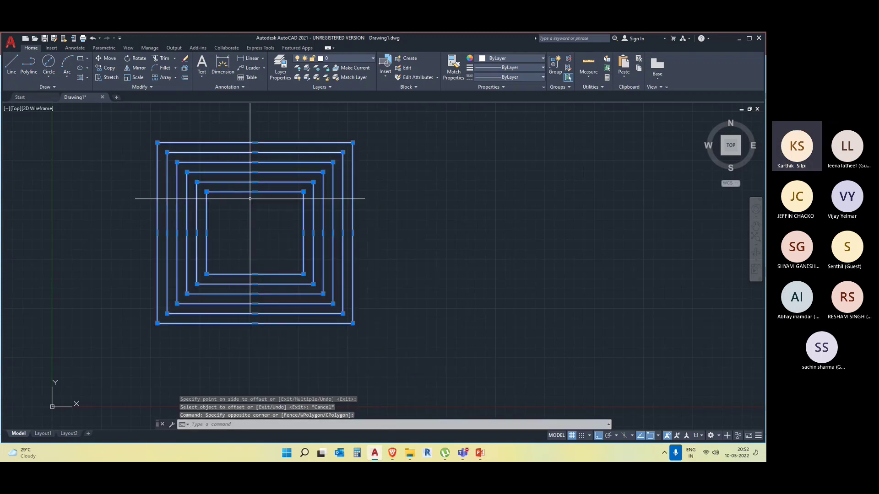
{"action": "key", "text": "Delete"}
{"action": "type", "text": "c"}
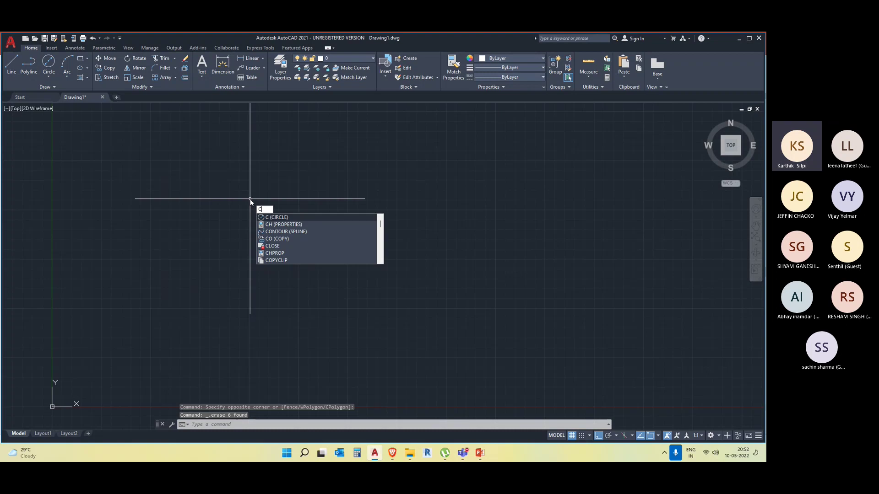
Draw a circle of radius 20 near the center-line crossing
{"action": "key", "text": "Return"}
{"action": "left_click", "coordinate": [250, 198]}
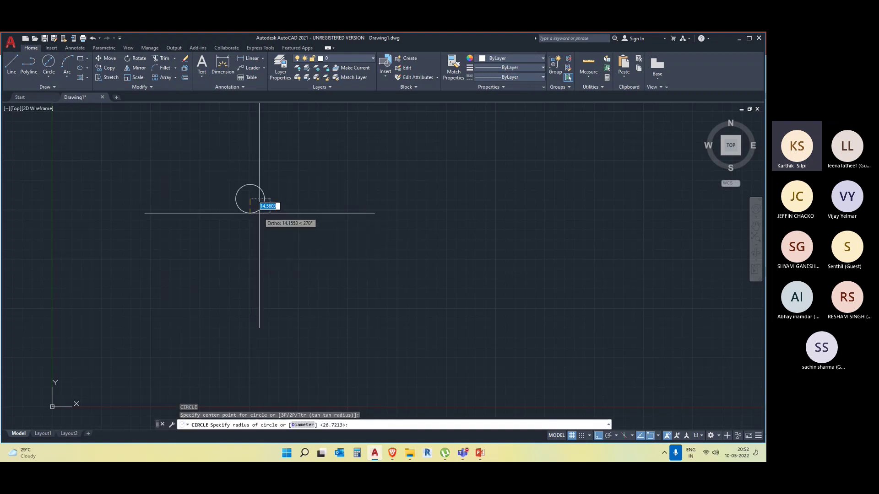
{"action": "type", "text": "20"}
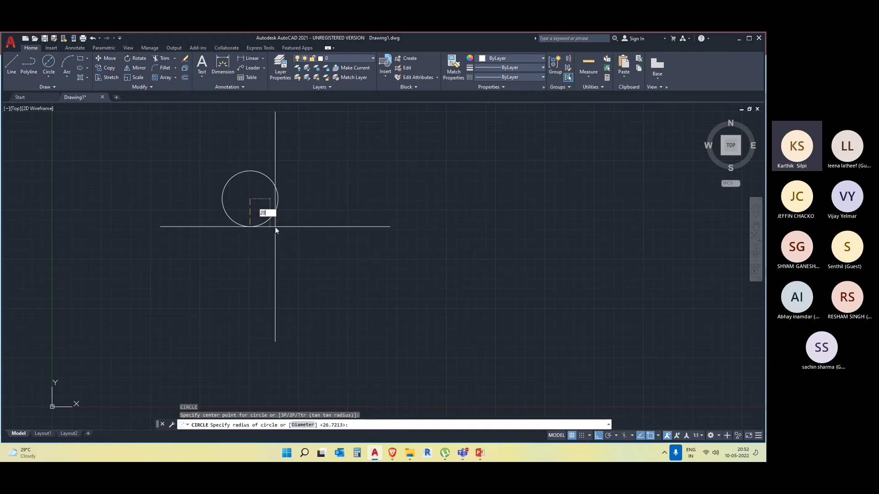
{"action": "key", "text": "Return"}
{"action": "key", "text": "Escape"}
Offset the circle outward twice at distance 20 to make two larger concentric circles
{"action": "middle_click_drag", "start_coordinate": [295, 221], "coordinate": [290, 233]}
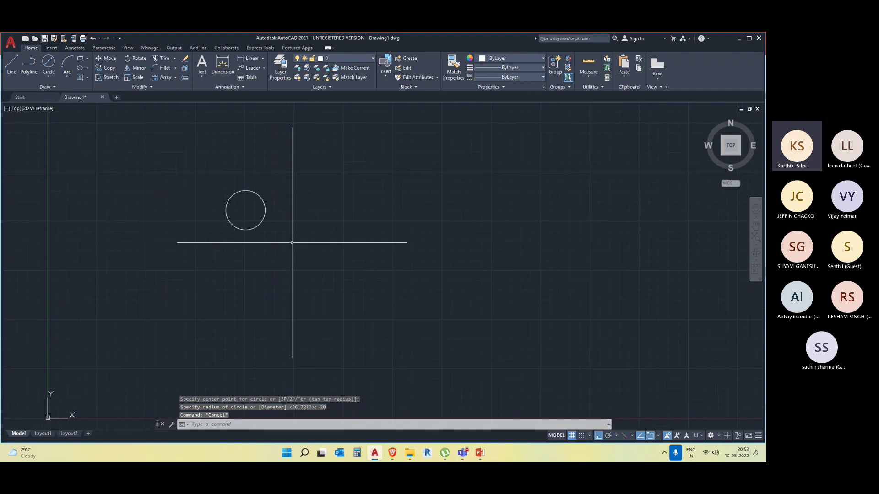
{"action": "type", "text": "of"}
{"action": "key", "text": "Return"}
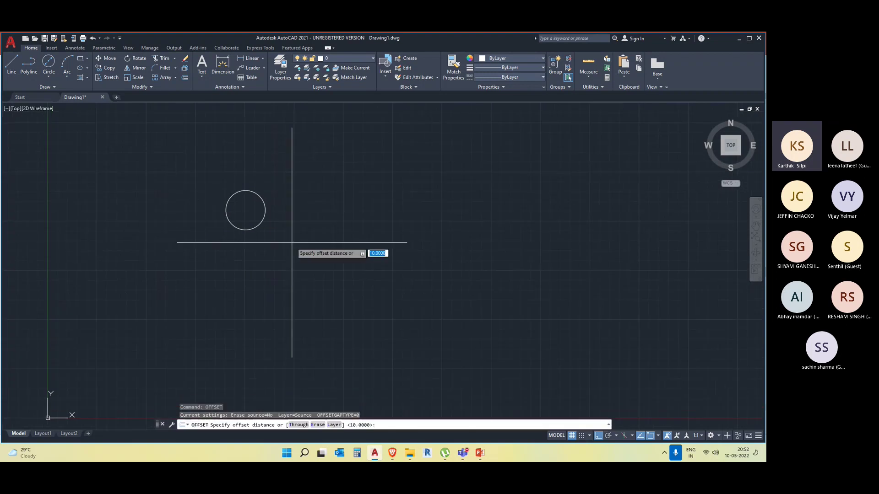
{"action": "type", "text": "20"}
{"action": "key", "text": "Return"}
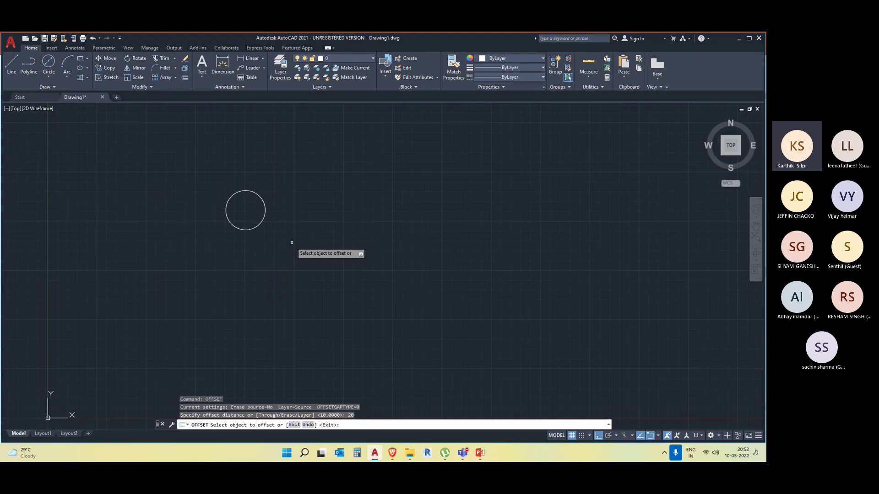
{"action": "left_click", "coordinate": [238, 229]}
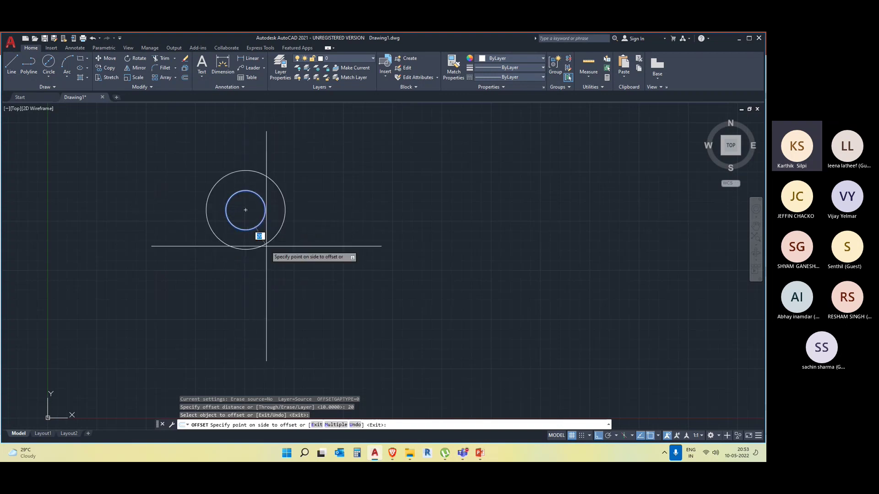
{"action": "scroll", "coordinate": [247, 216], "scroll_direction": "up", "scroll_amount": 5}
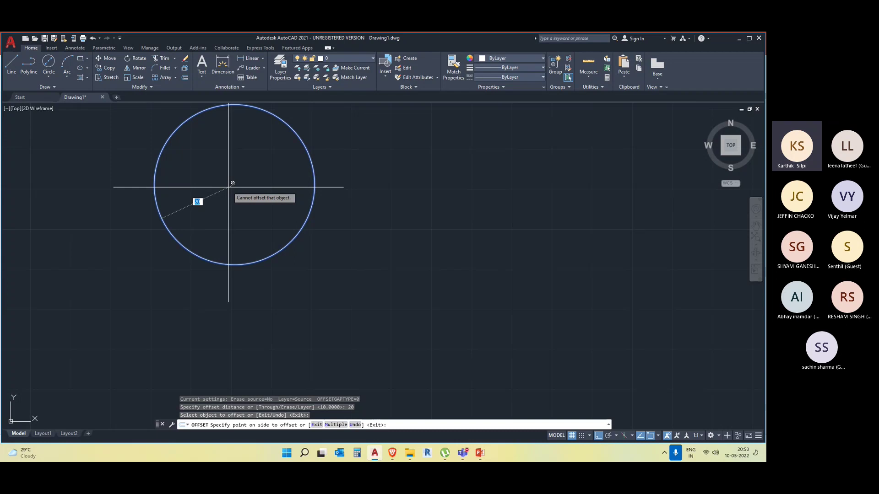
{"action": "scroll", "coordinate": [242, 302], "scroll_direction": "down", "scroll_amount": 5}
{"action": "left_click", "coordinate": [259, 303]}
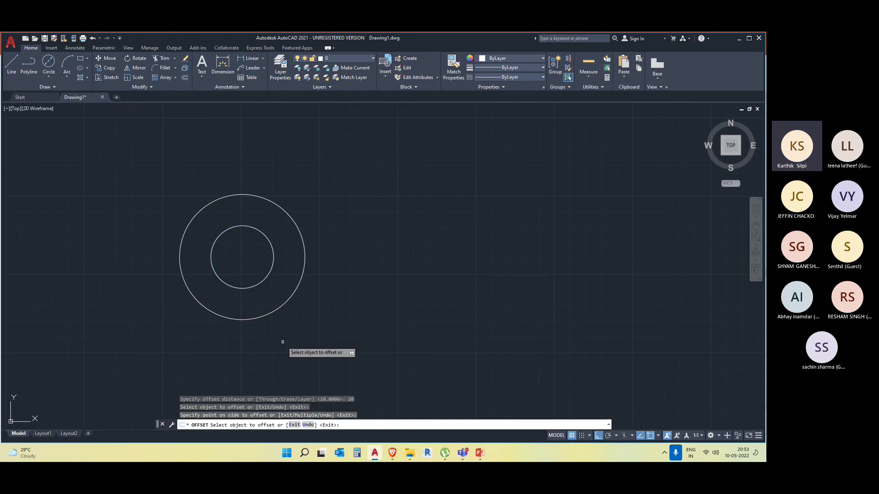
{"action": "left_click", "coordinate": [280, 308]}
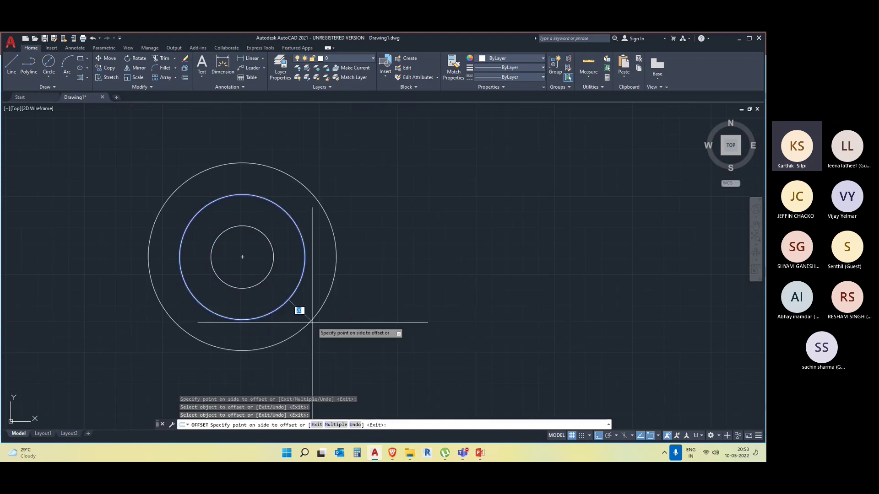
{"action": "left_click", "coordinate": [331, 332]}
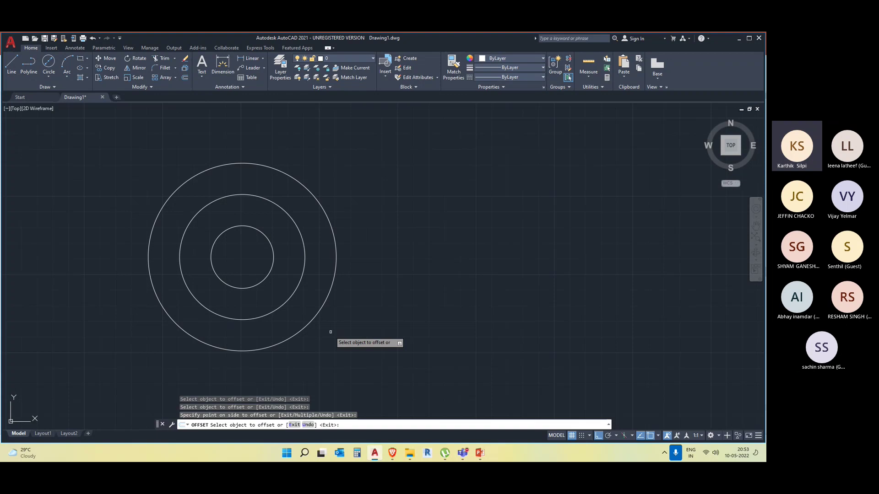
{"action": "key", "text": "Escape"}
Window-select and delete all three circles
{"action": "left_click", "coordinate": [339, 339]}
{"action": "left_click", "coordinate": [191, 233]}
{"action": "key", "text": "Delete"}
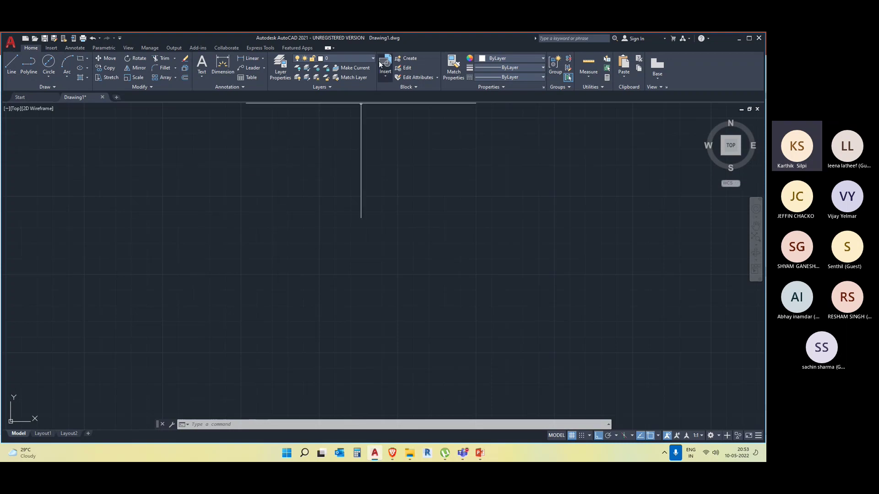
Minimize AutoCAD and PowerPoint and open Figure1.pdf from the desktop
{"action": "left_click", "coordinate": [739, 39]}
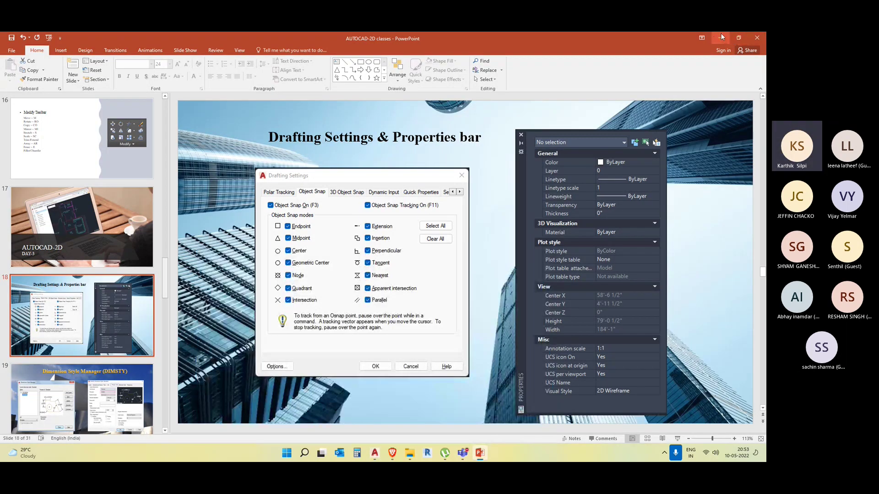
{"action": "left_click", "coordinate": [720, 37]}
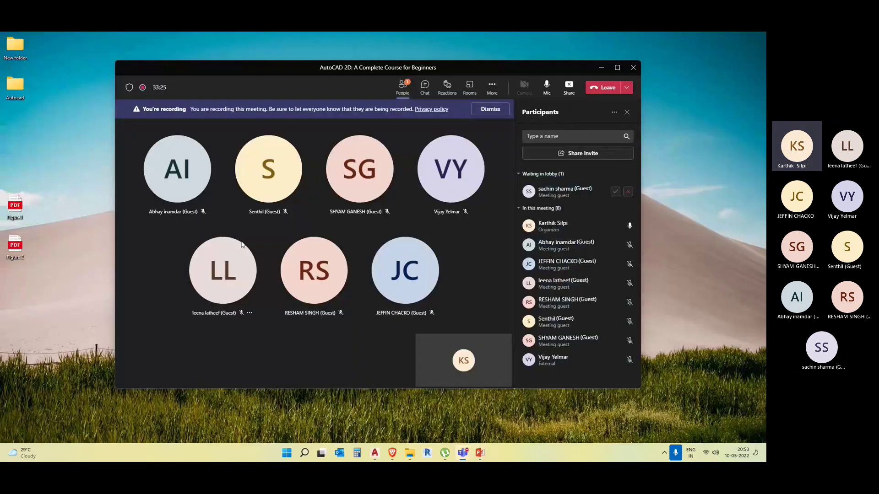
{"action": "double_click", "coordinate": [15, 206]}
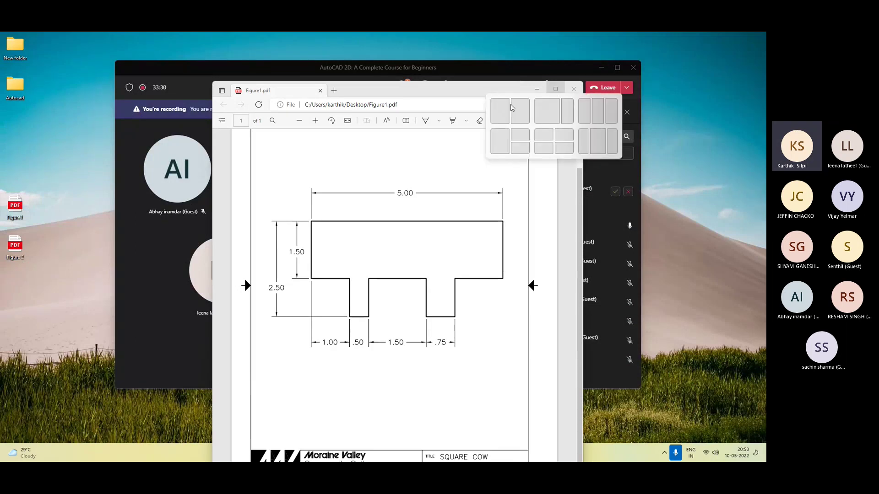
Maximize the Edge window showing Figure1.pdf
{"action": "double_click", "coordinate": [476, 86]}
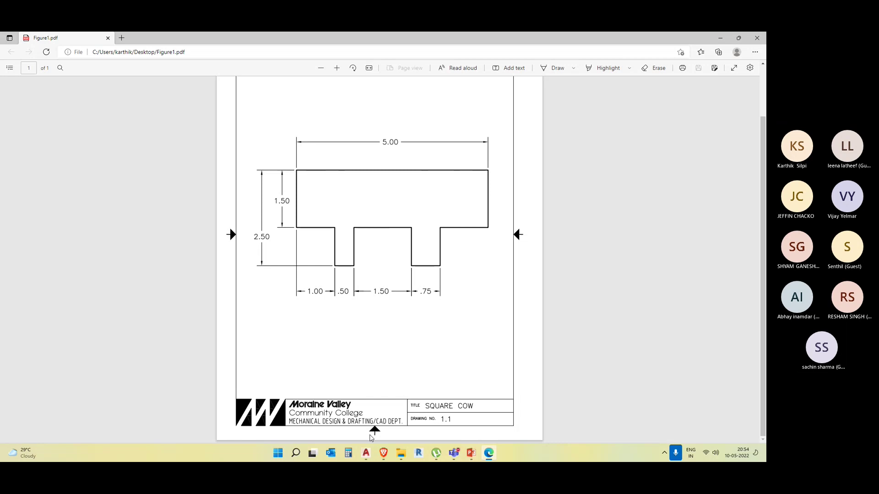
Move the Figure1.pdf window to the left, then close it and pan the AutoCAD canvas
{"action": "left_click", "coordinate": [364, 455]}
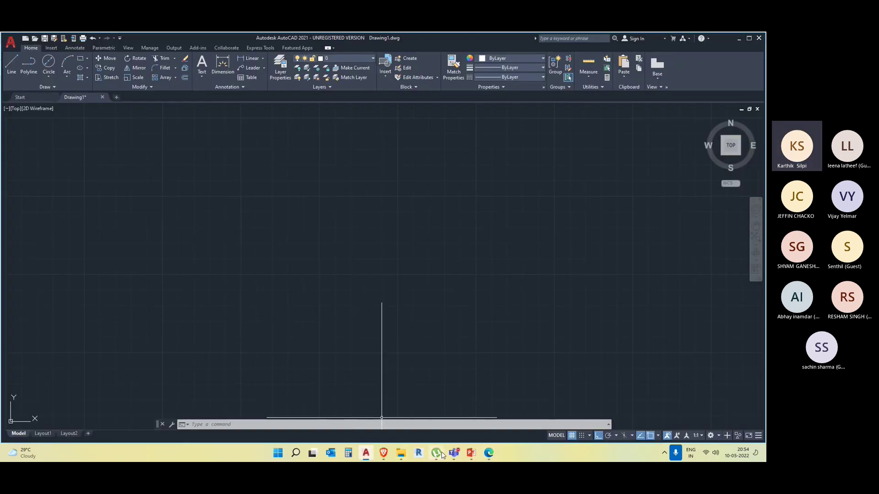
{"action": "left_click", "coordinate": [488, 454]}
{"action": "left_click_drag", "start_coordinate": [385, 38], "coordinate": [96, 71]}
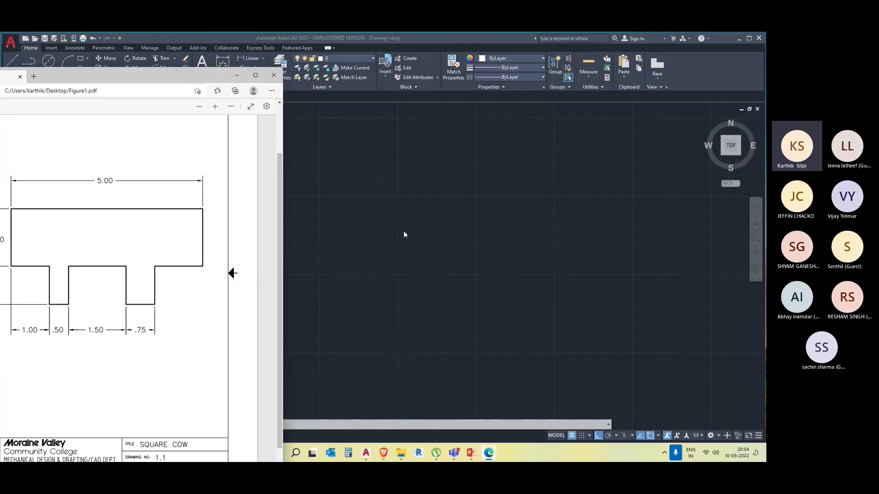
{"action": "left_click", "coordinate": [434, 285]}
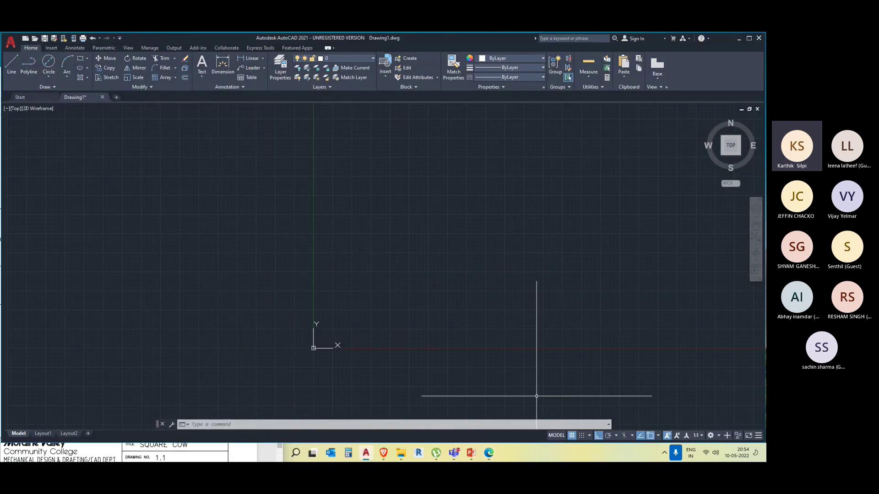
{"action": "left_click", "coordinate": [489, 453]}
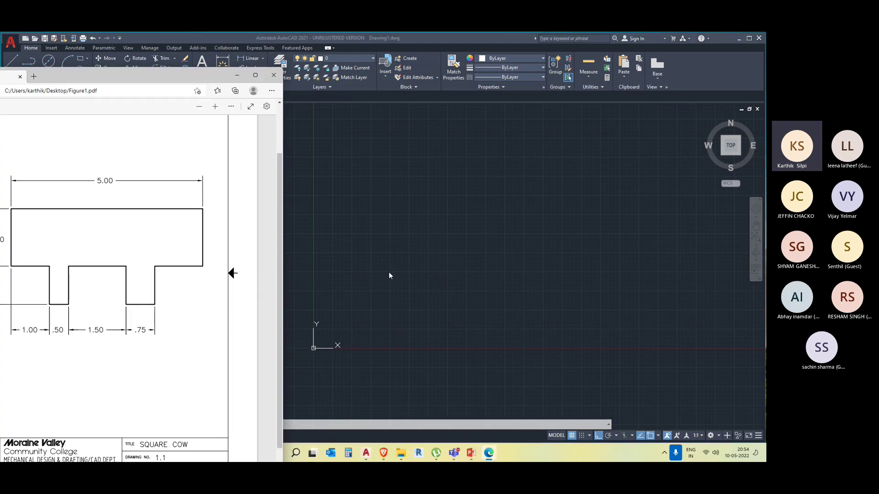
{"action": "left_click_drag", "start_coordinate": [128, 82], "coordinate": [124, 61]}
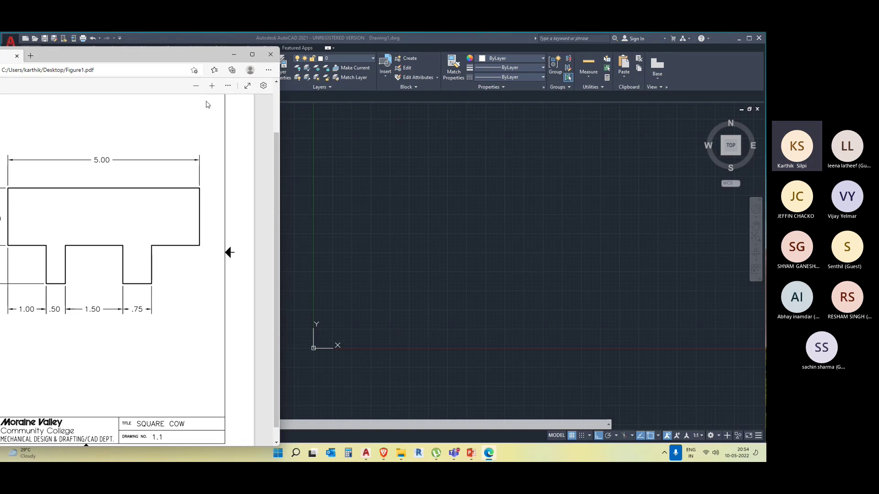
{"action": "left_click", "coordinate": [270, 56]}
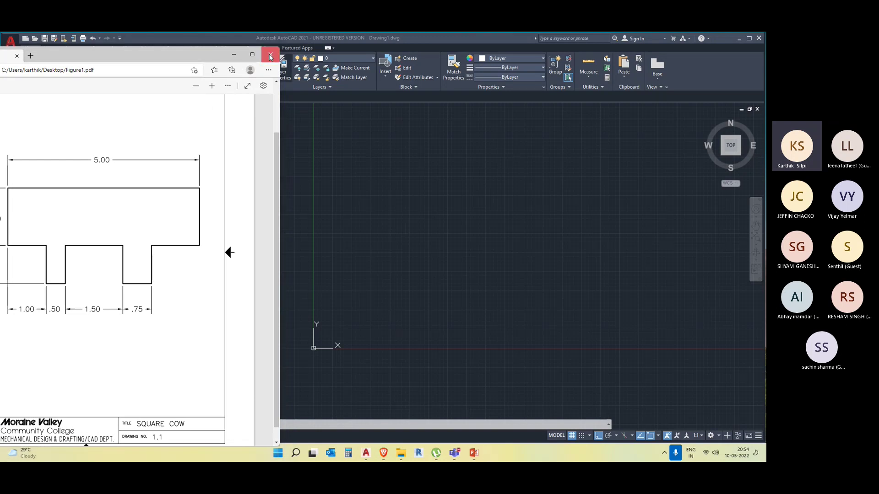
{"action": "middle_click_drag", "start_coordinate": [369, 286], "coordinate": [163, 267]}
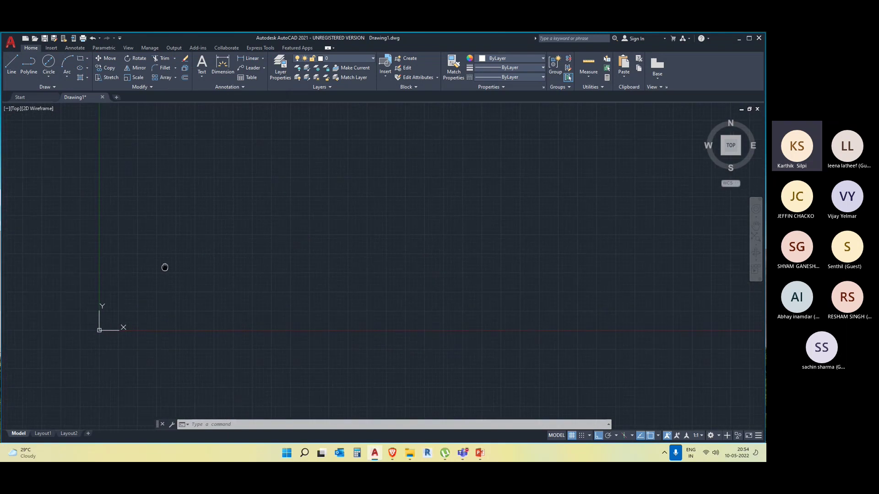
Switch the ribbon to the Insert tab
{"action": "left_click", "coordinate": [51, 49]}
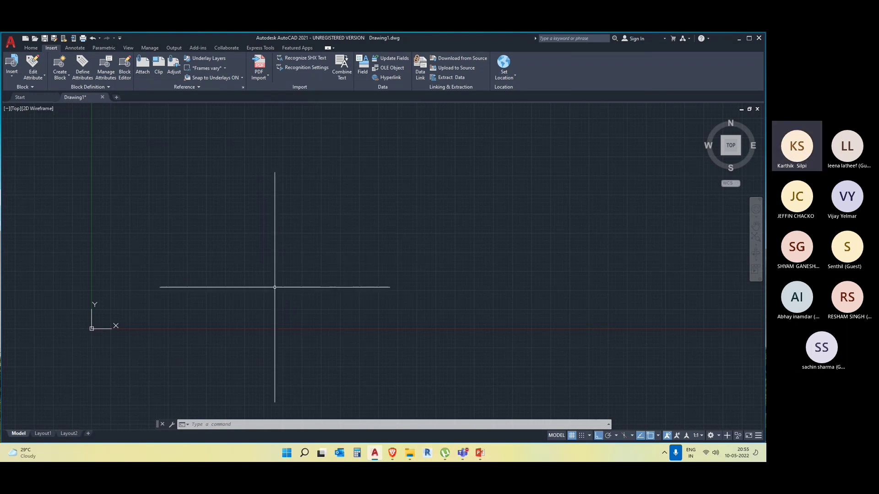
Nudge the view of the drawing holding the crossing center lines
{"action": "middle_click_drag", "start_coordinate": [322, 255], "coordinate": [307, 274]}
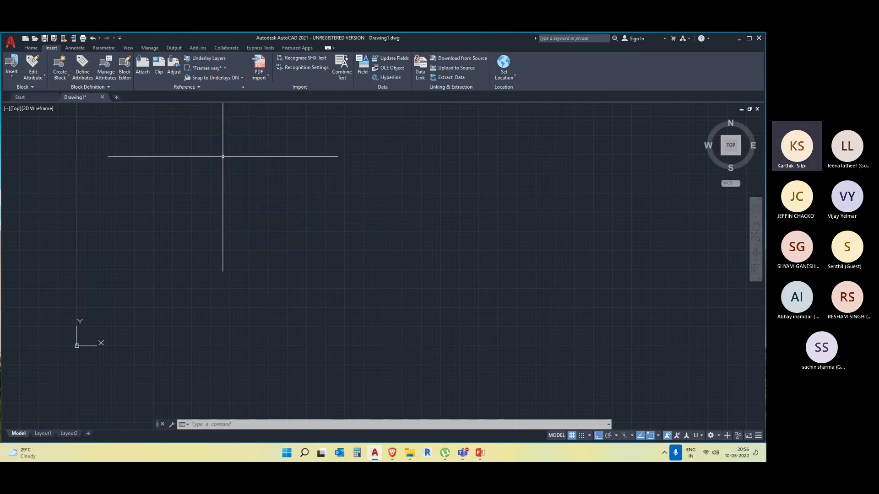
Bring page 1 of Figure1.pdf into Drawing1 using PDF Import with the default settings
{"action": "left_click", "coordinate": [262, 78]}
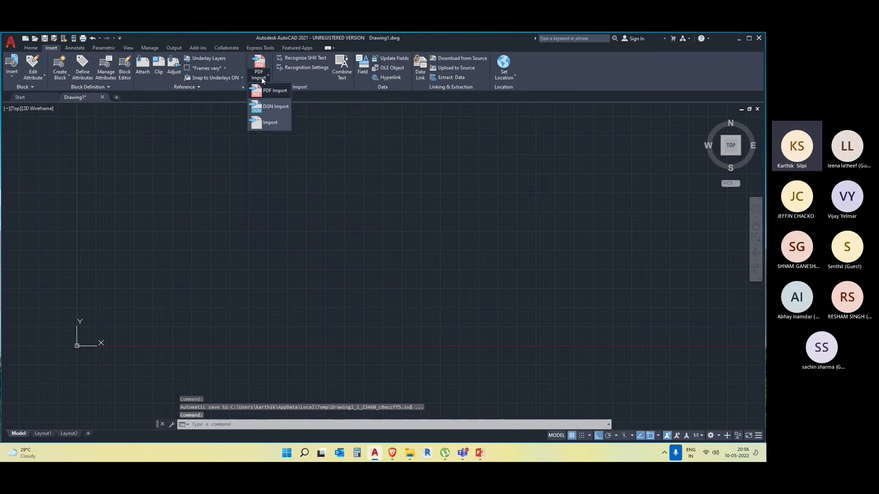
{"action": "left_click", "coordinate": [265, 91]}
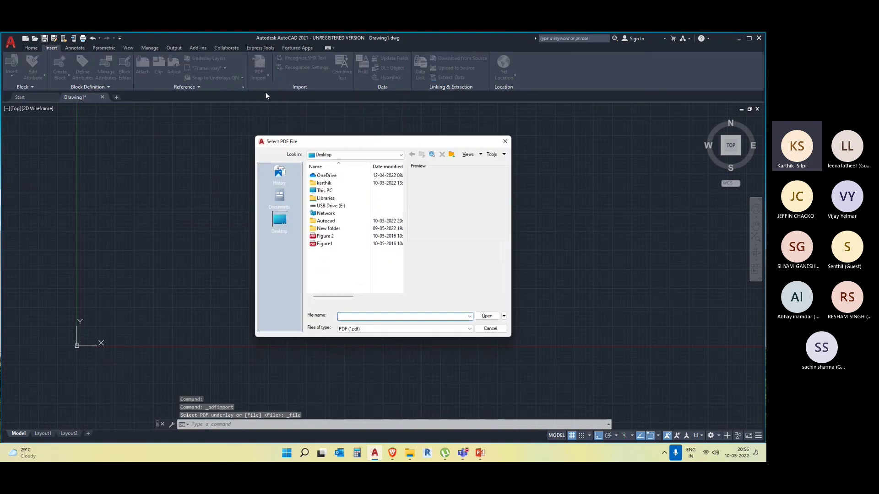
{"action": "left_click", "coordinate": [324, 243]}
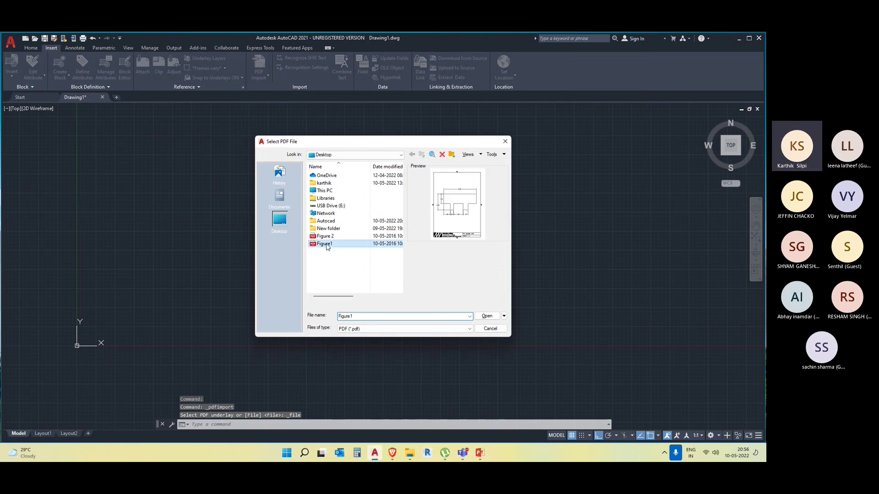
{"action": "left_click", "coordinate": [486, 316]}
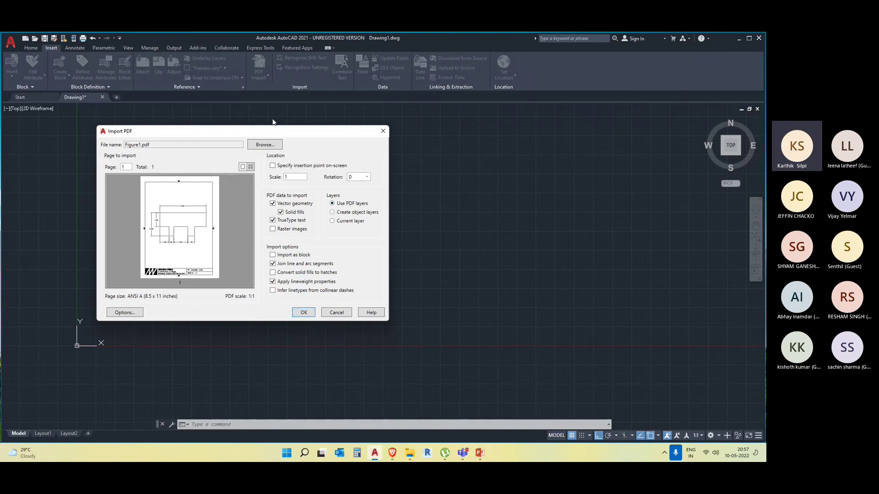
{"action": "left_click", "coordinate": [305, 313]}
Frame the imported SQUARE COW drawing beside the center lines, clearing any stray selections
{"action": "scroll", "coordinate": [333, 320], "scroll_direction": "down", "scroll_amount": 3}
{"action": "scroll", "coordinate": [332, 201], "scroll_direction": "up", "scroll_amount": 2}
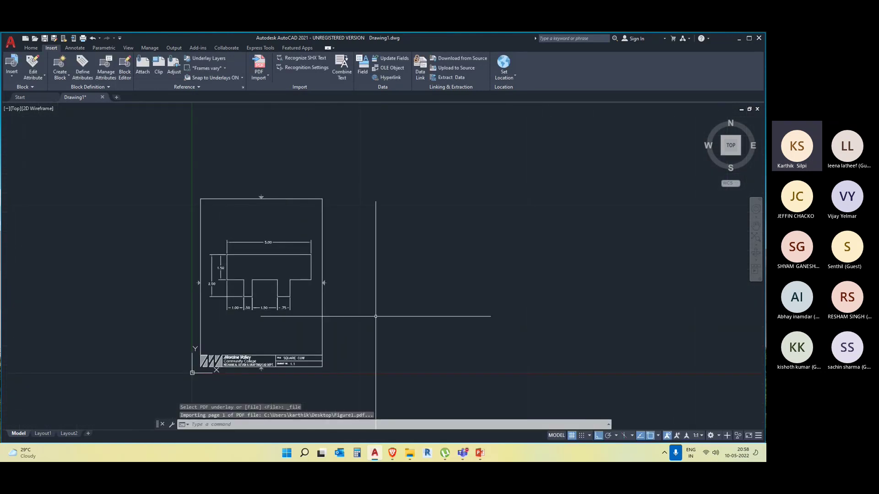
{"action": "middle_click_drag", "start_coordinate": [377, 310], "coordinate": [338, 250]}
{"action": "left_click", "coordinate": [311, 265]}
{"action": "left_click", "coordinate": [265, 258]}
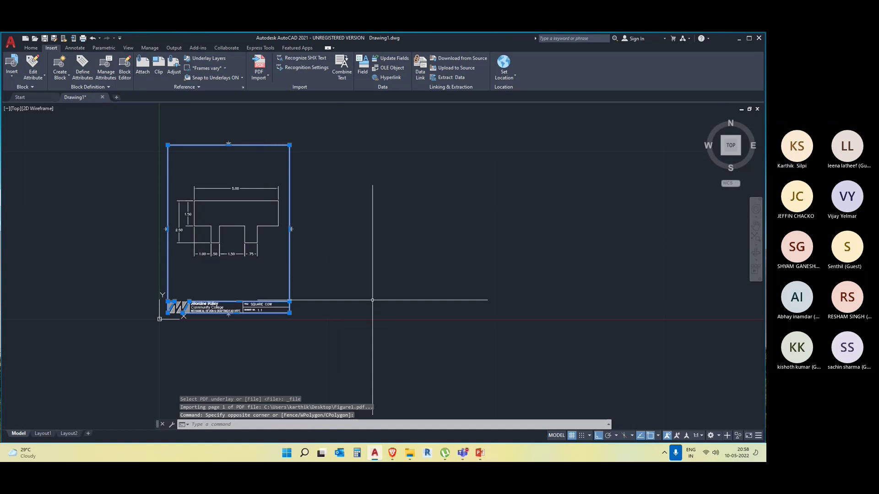
{"action": "key", "text": "Escape"}
{"action": "left_click", "coordinate": [251, 245]}
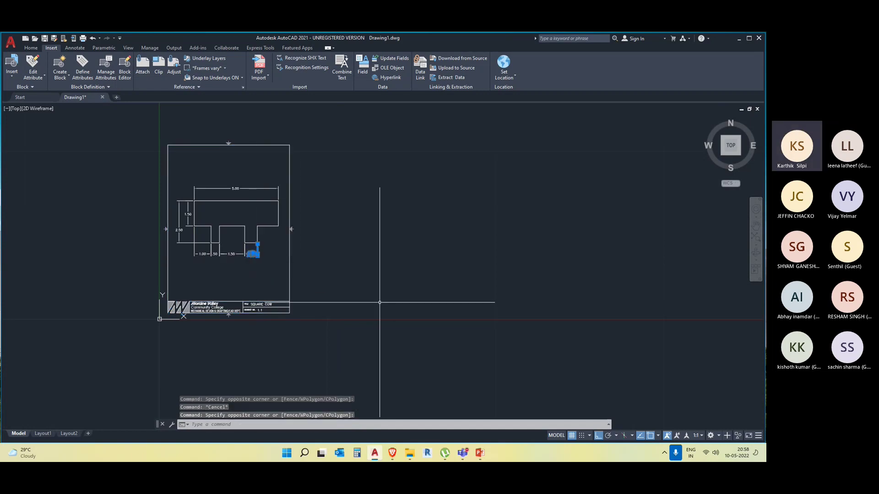
{"action": "key", "text": "Escape"}
{"action": "scroll", "coordinate": [375, 265], "scroll_direction": "up", "scroll_amount": 2}
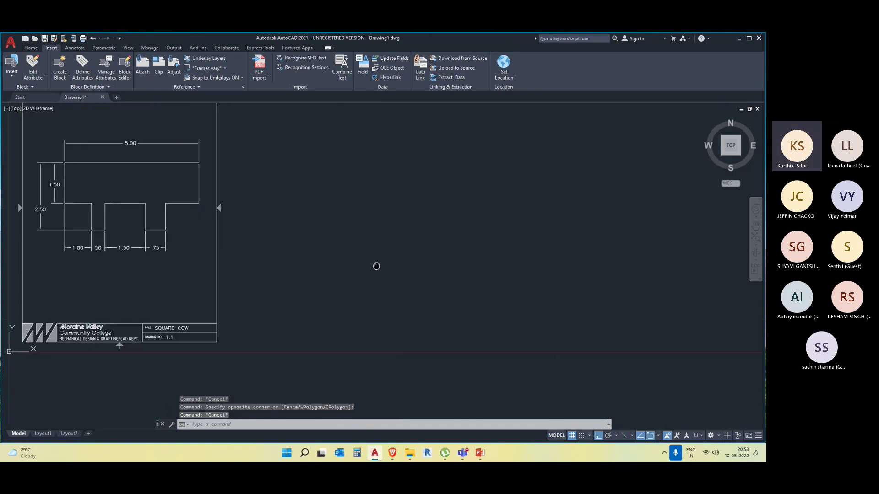
{"action": "middle_click_drag", "start_coordinate": [374, 265], "coordinate": [398, 255]}
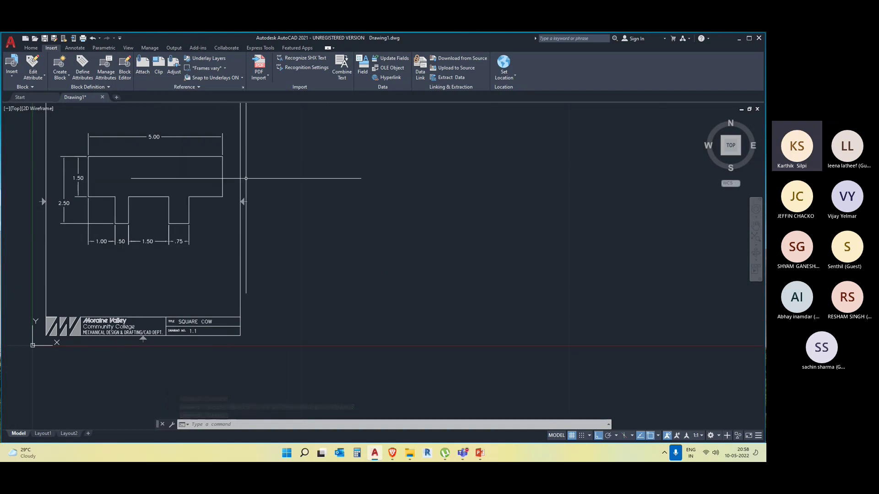
{"action": "middle_click_drag", "start_coordinate": [410, 219], "coordinate": [397, 232]}
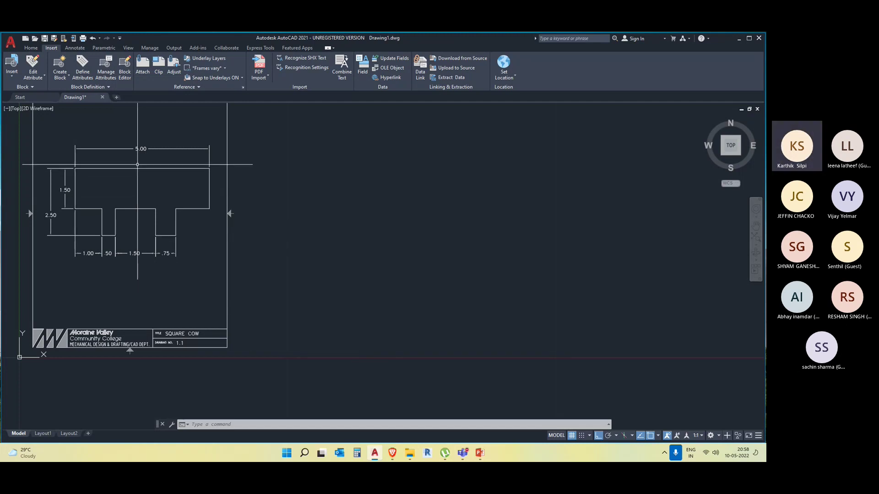
{"action": "middle_click_drag", "start_coordinate": [320, 235], "coordinate": [336, 244]}
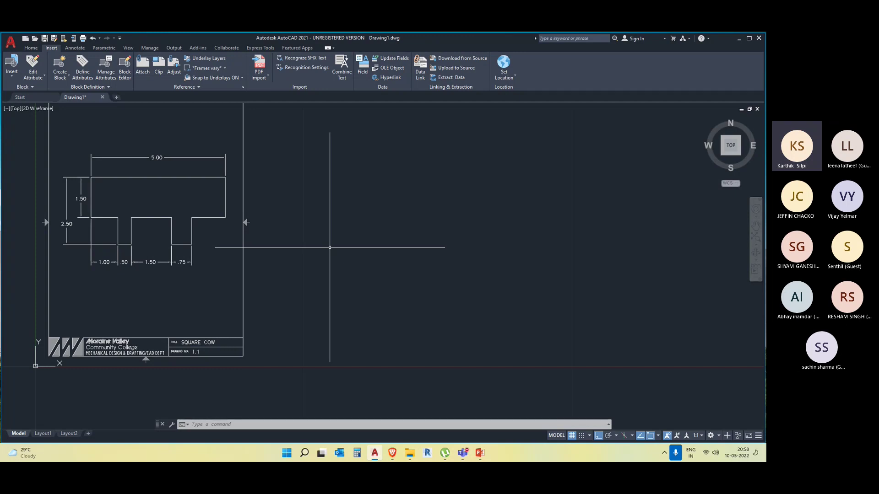
Draw a trial 5-unit line right of the figure, then erase it
{"action": "type", "text": "l"}
{"action": "key", "text": "Return"}
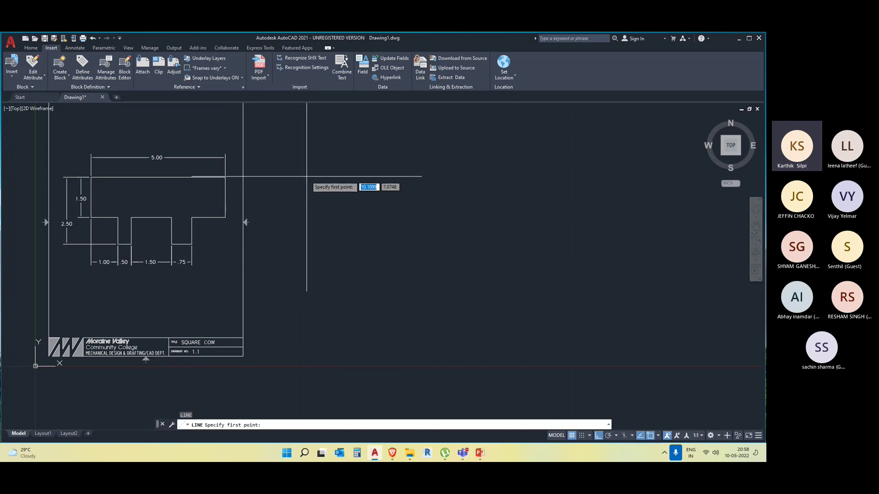
{"action": "left_click", "coordinate": [306, 177]}
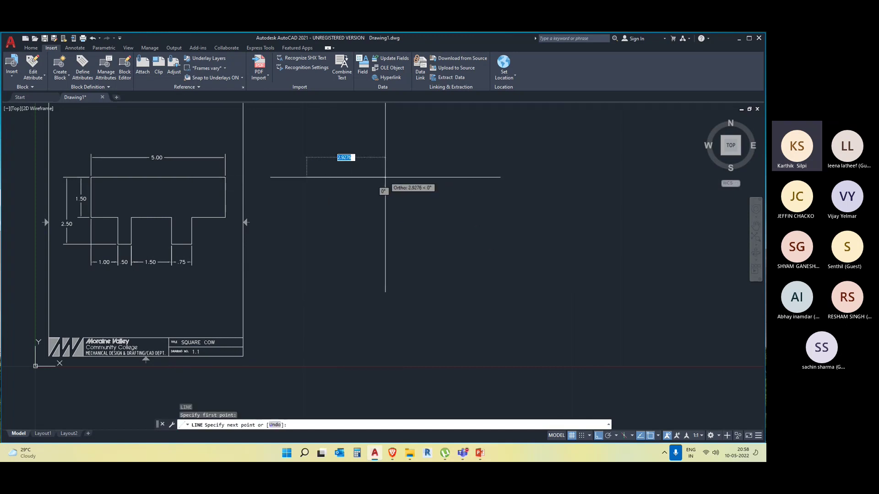
{"action": "type", "text": "5"}
{"action": "key", "text": "Return"}
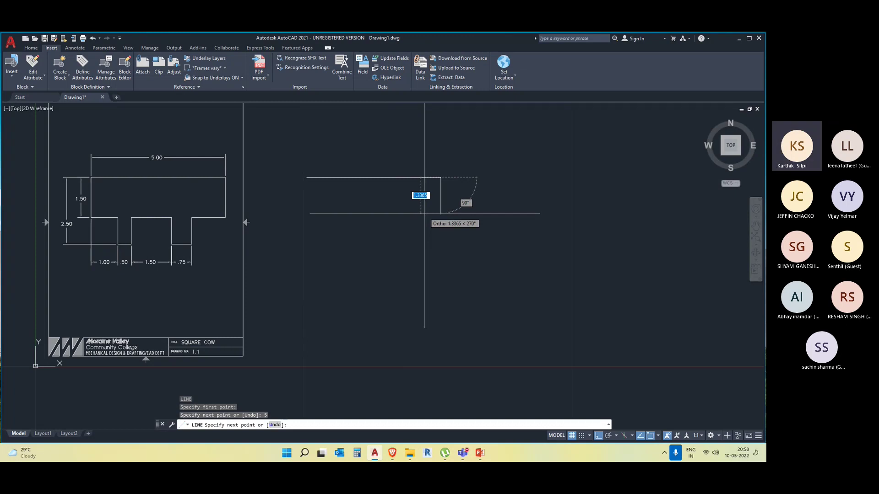
{"action": "key", "text": "Escape"}
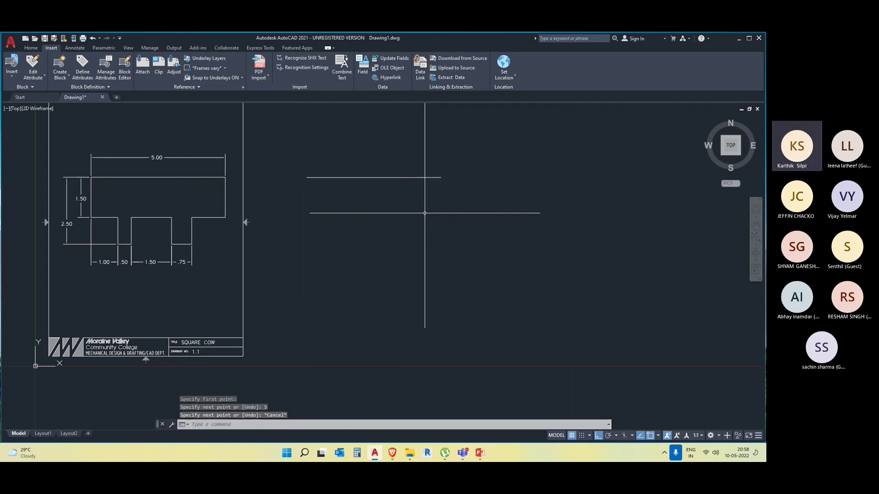
{"action": "left_click", "coordinate": [433, 179]}
{"action": "left_click", "coordinate": [389, 143]}
{"action": "key", "text": "Delete"}
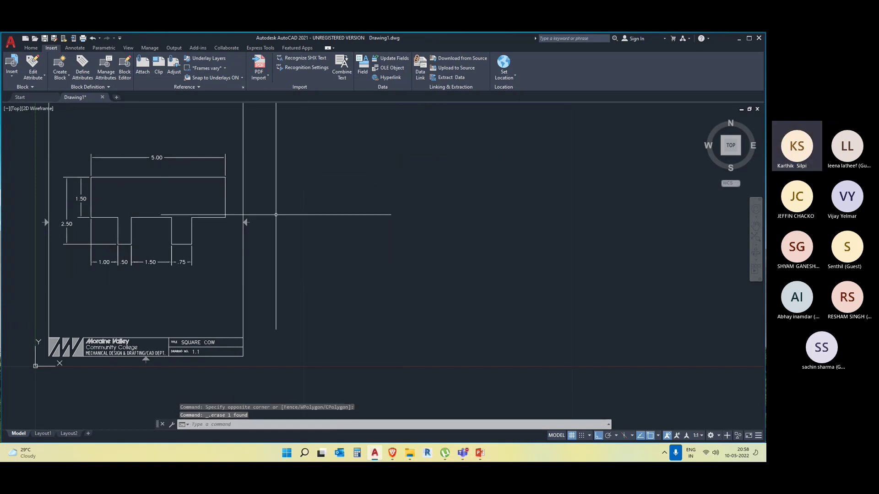
Select the imported shape's outline and return to the Home tab
{"action": "left_click", "coordinate": [131, 166]}
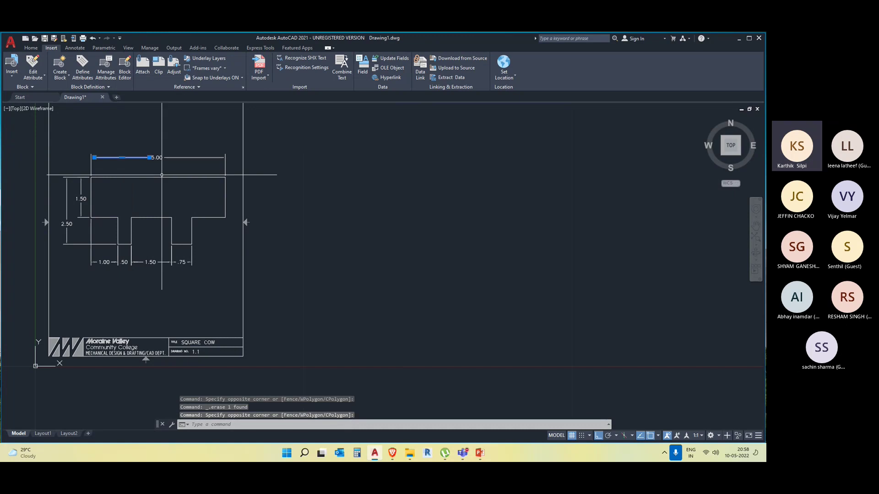
{"action": "key", "text": "Escape"}
{"action": "left_click", "coordinate": [199, 189]}
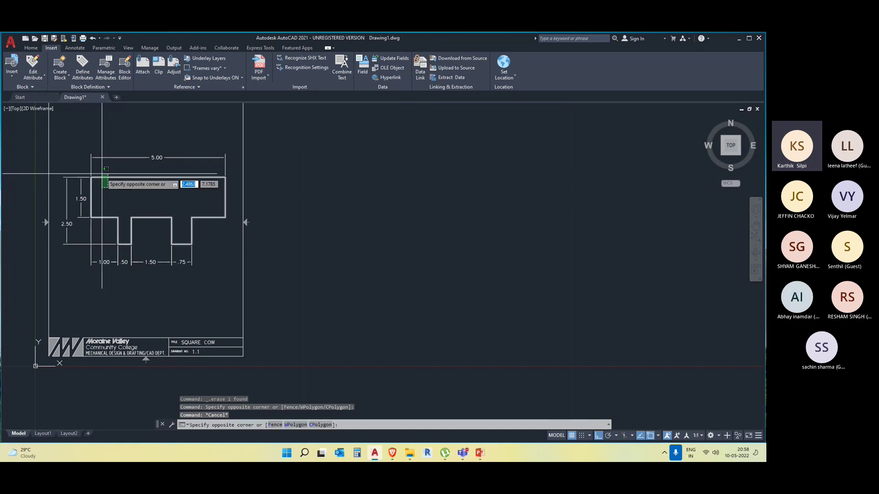
{"action": "left_click", "coordinate": [104, 176]}
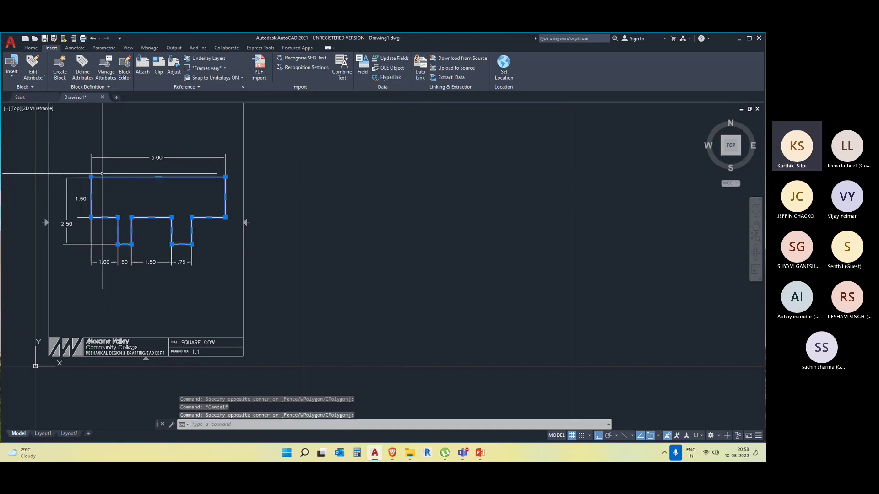
{"action": "left_click", "coordinate": [31, 47]}
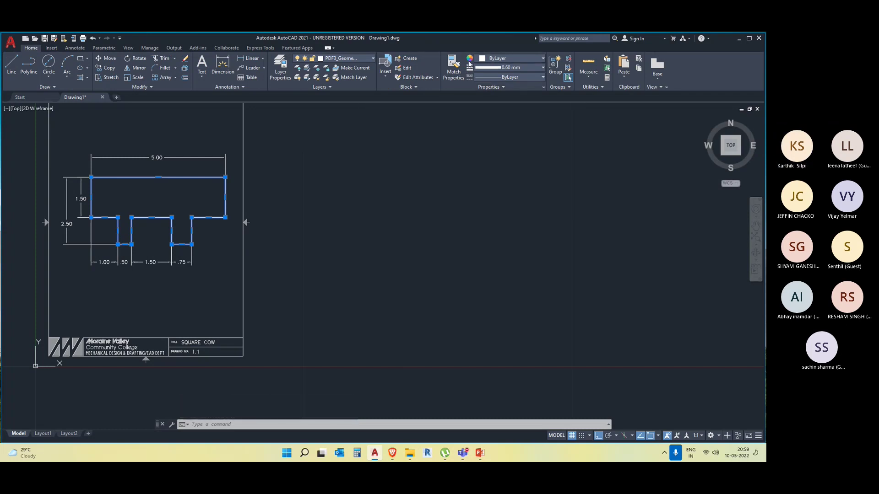
Color the selected SQUARE COW outline red (237,31,36), then deselect it
{"action": "left_click", "coordinate": [498, 58]}
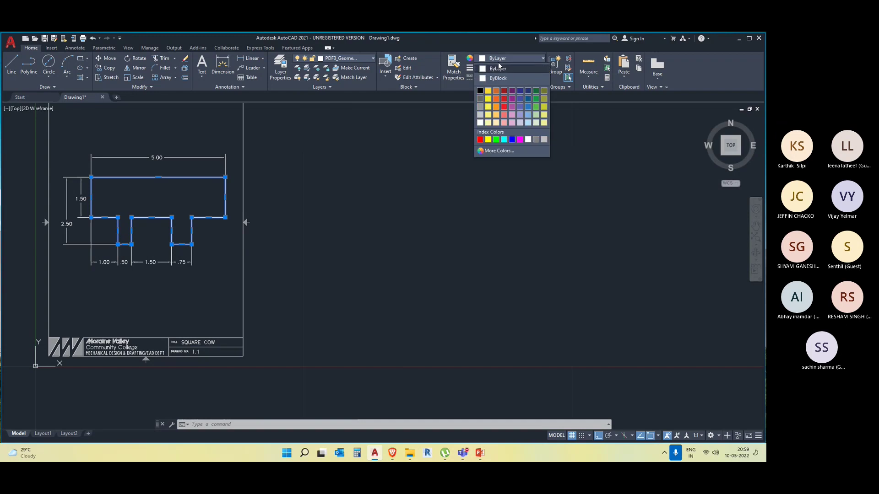
{"action": "left_click", "coordinate": [501, 109]}
{"action": "left_click", "coordinate": [495, 252]}
{"action": "key", "text": "Escape"}
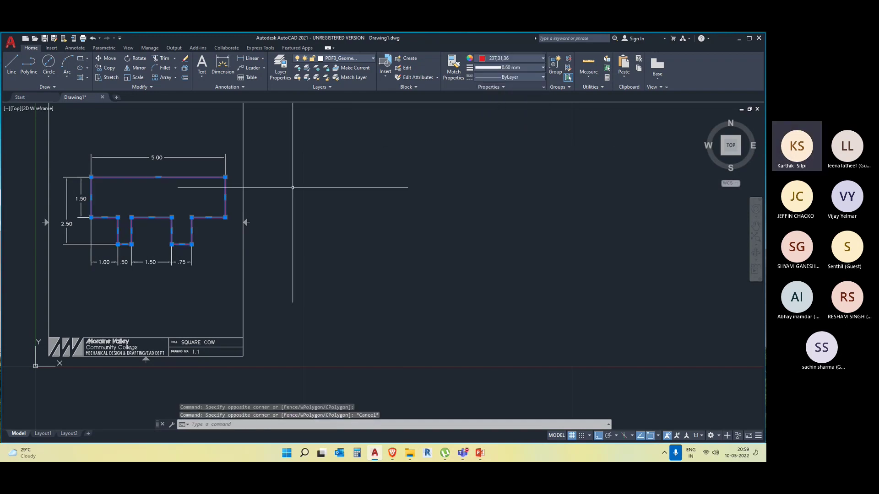
{"action": "key", "text": "Escape"}
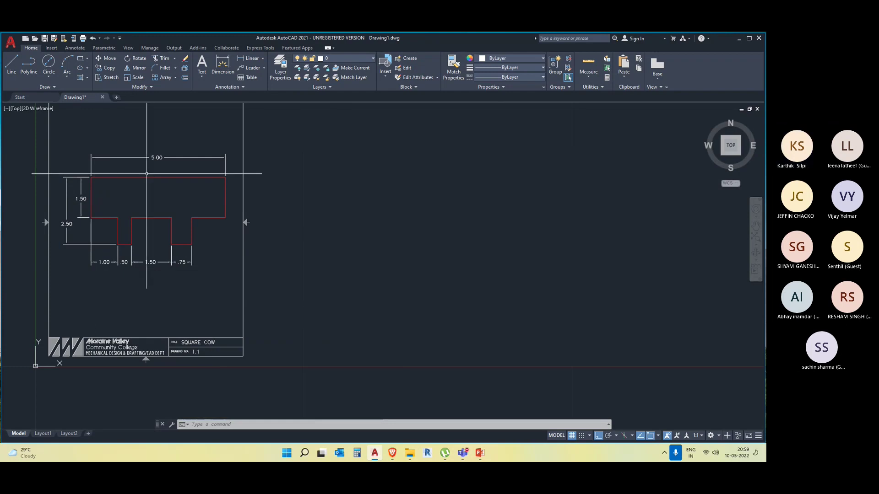
Draw a 5-unit horizontal top line beside the red part
{"action": "left_click", "coordinate": [139, 187]}
{"action": "left_click", "coordinate": [105, 195]}
{"action": "key", "text": "Escape"}
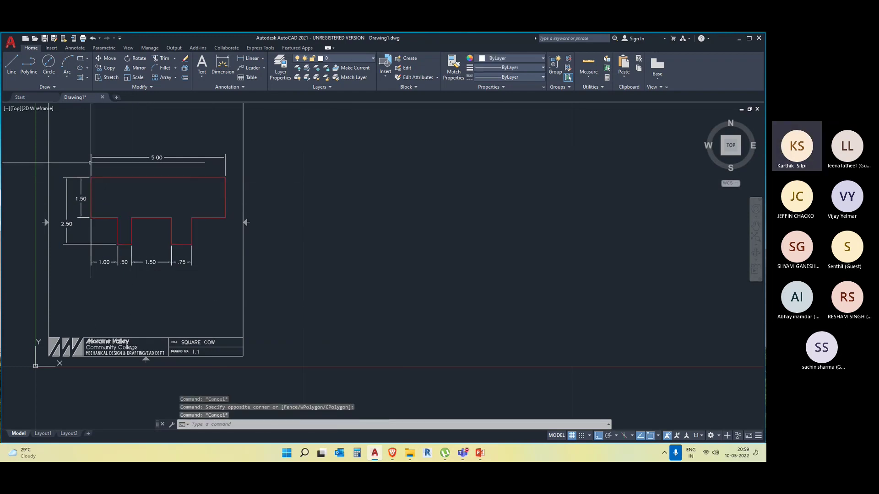
{"action": "middle_click_drag", "start_coordinate": [384, 201], "coordinate": [373, 208]}
{"action": "type", "text": "l"}
{"action": "key", "text": "Return"}
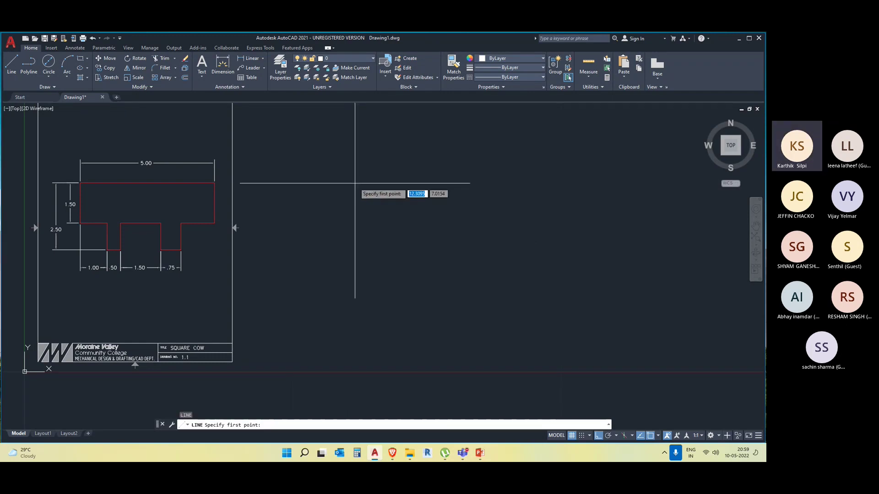
{"action": "left_click", "coordinate": [355, 183]}
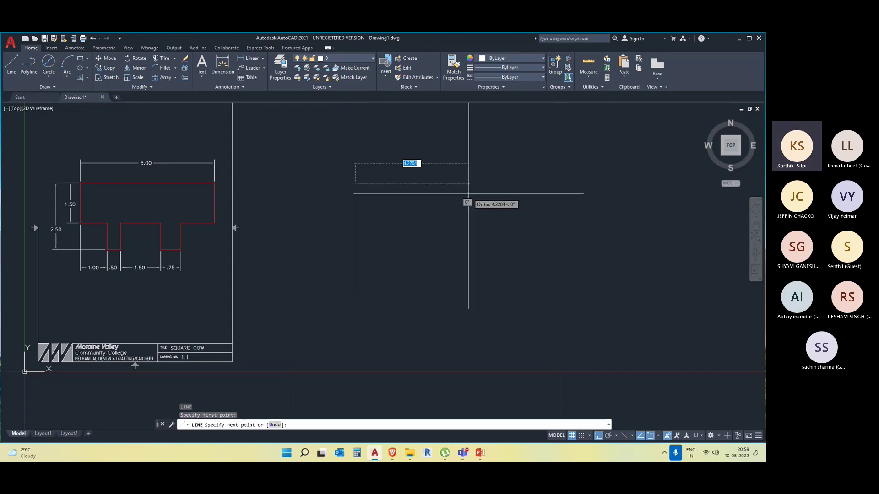
{"action": "key", "text": "Return"}
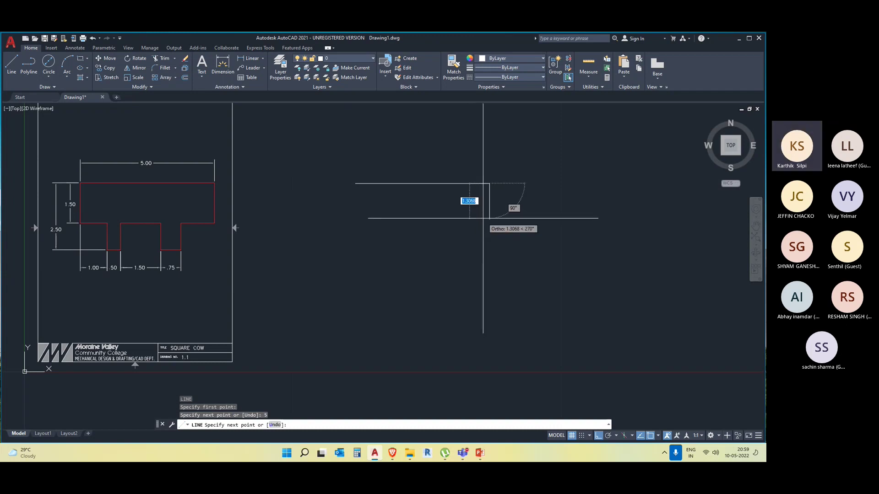
{"action": "key", "text": "Escape"}
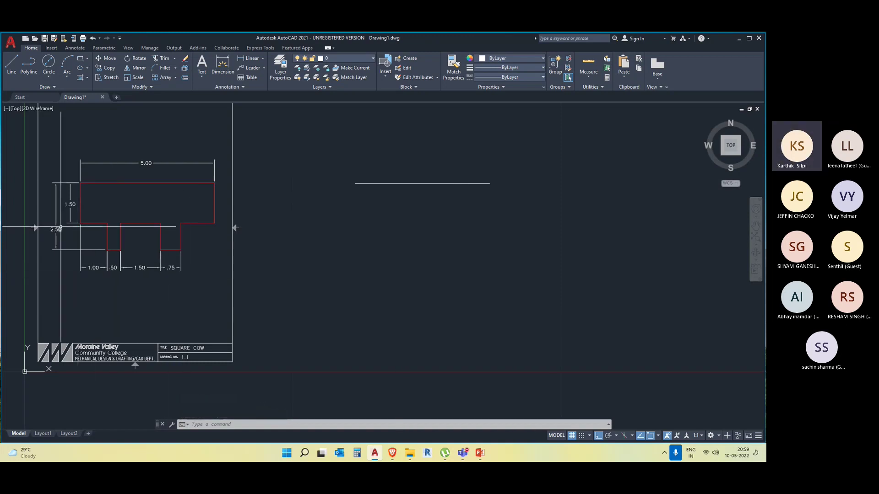
Drop a 1.5-unit vertical line from the top line's left end, then select it
{"action": "type", "text": "l"}
{"action": "key", "text": "Return"}
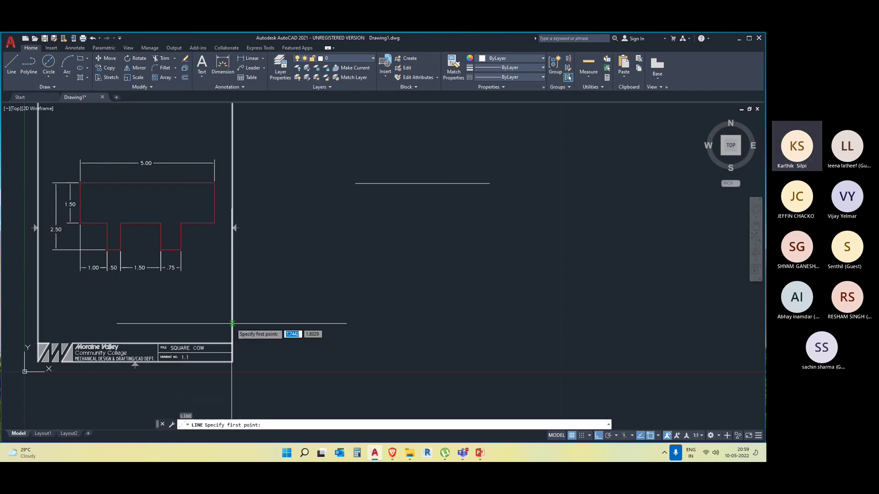
{"action": "left_click", "coordinate": [356, 183]}
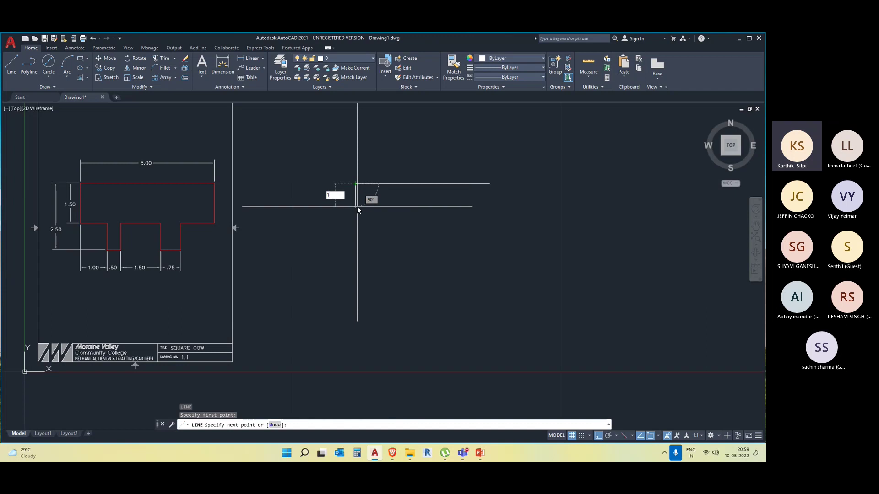
{"action": "type", "text": "1.5"}
{"action": "key", "text": "Return"}
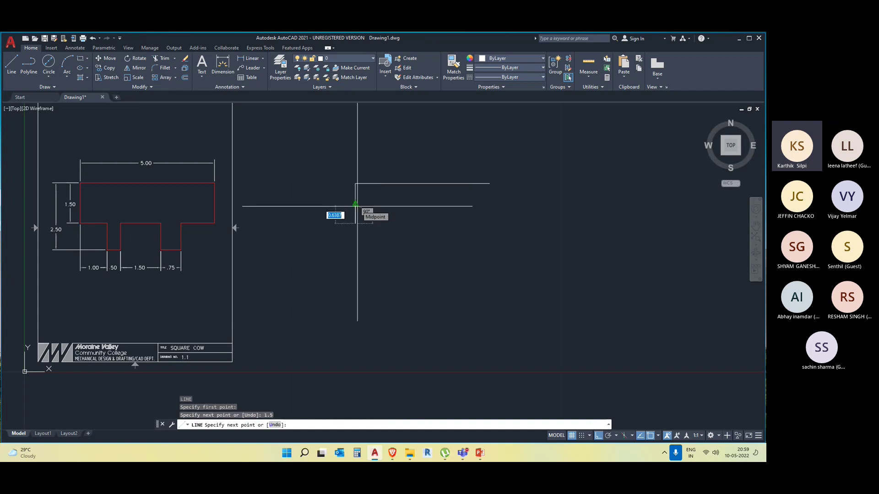
{"action": "key", "text": "Escape"}
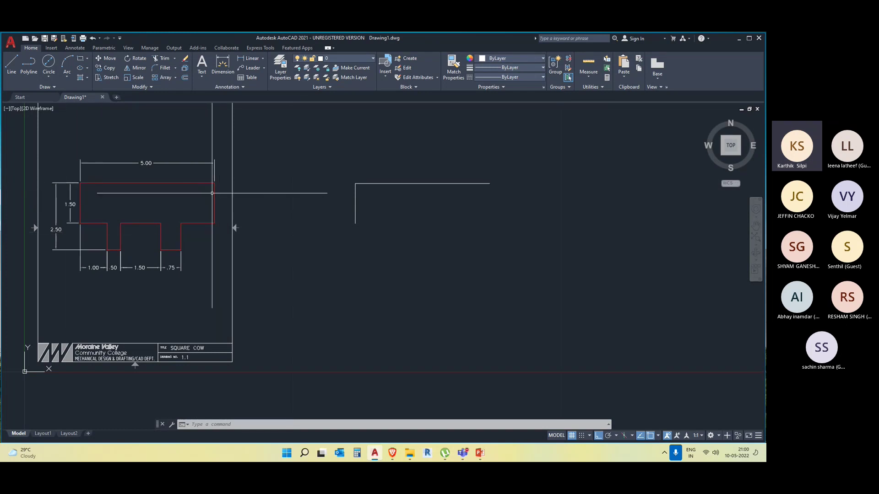
{"action": "left_click", "coordinate": [354, 211]}
Copy the 1.5-unit vertical line from its top end to the top line's right end
{"action": "left_click", "coordinate": [352, 215]}
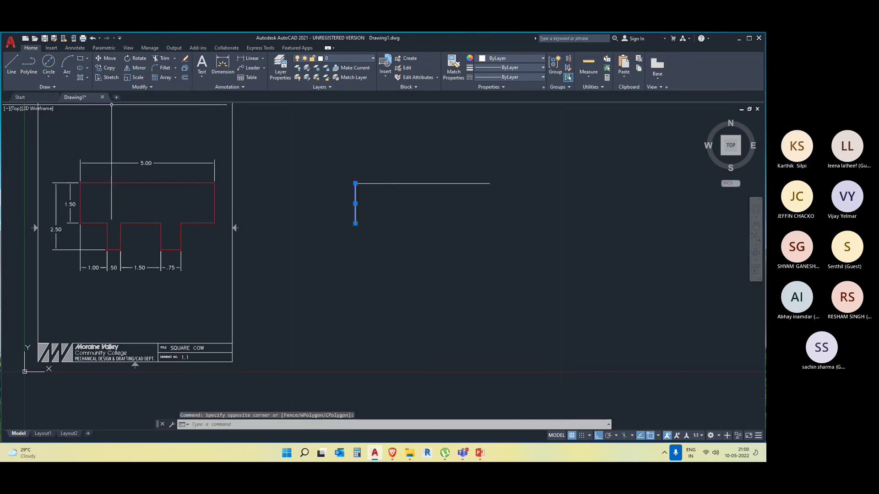
{"action": "left_click", "coordinate": [110, 69]}
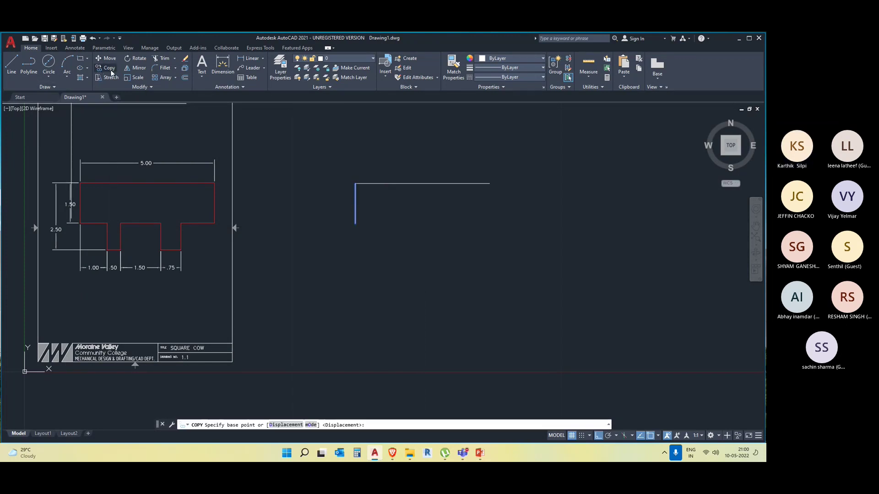
{"action": "left_click", "coordinate": [355, 184]}
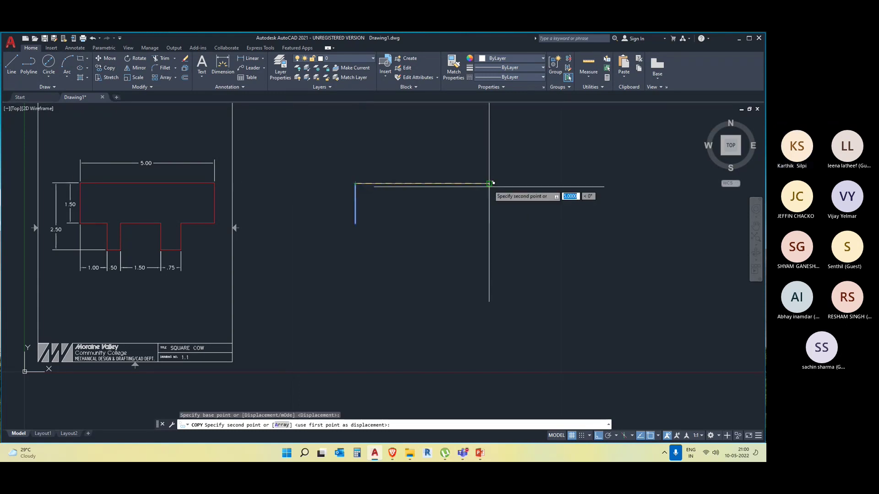
{"action": "key", "text": "Escape"}
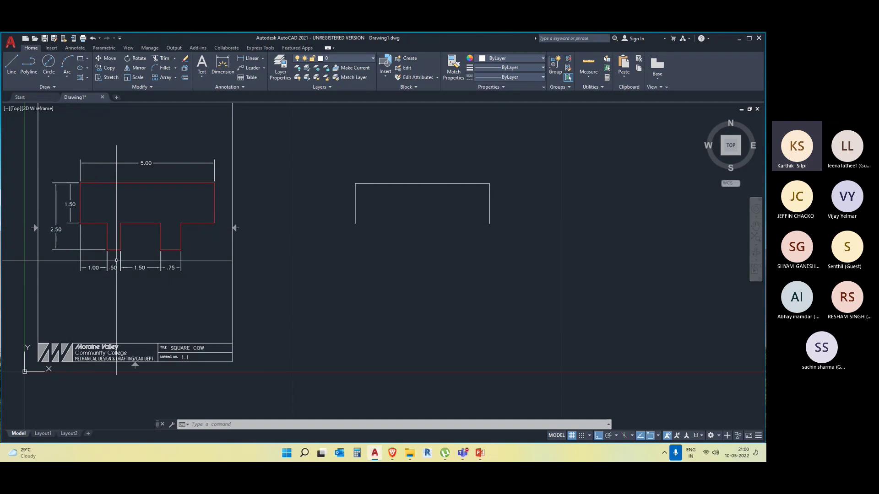
Draw a 1-unit horizontal line rightward from the left edge's lower end
{"action": "type", "text": "l"}
{"action": "key", "text": "Return"}
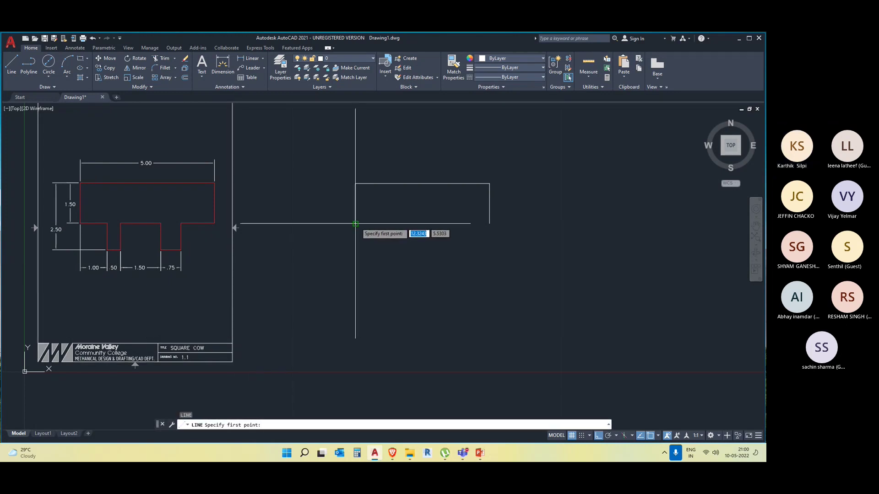
{"action": "left_click", "coordinate": [355, 224]}
{"action": "type", "text": "1"}
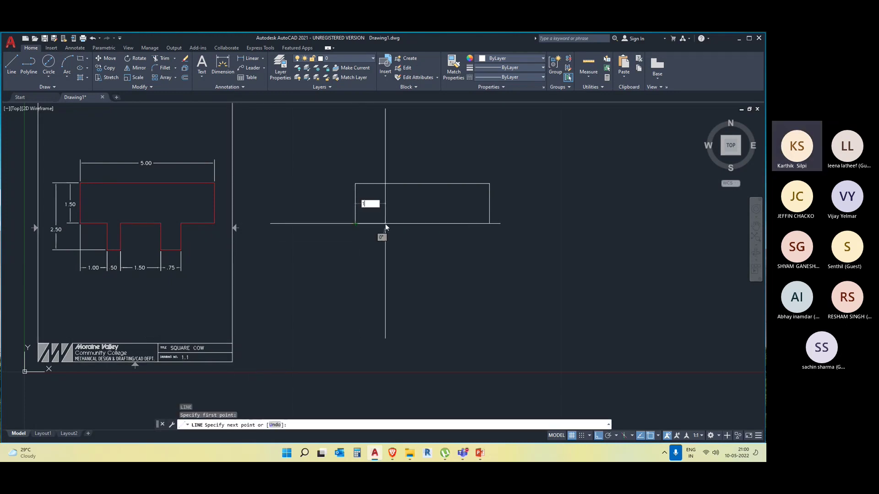
{"action": "key", "text": "Return"}
{"action": "key", "text": "Escape"}
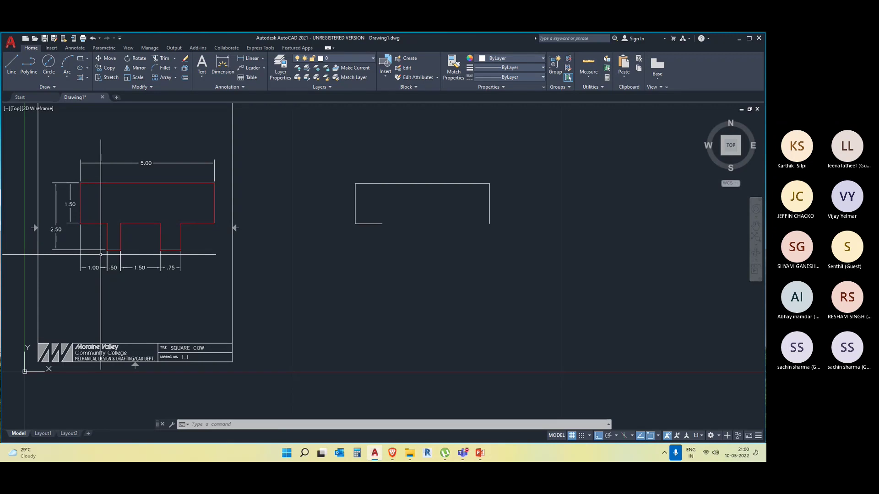
Admit all waiting guests from the Teams meeting lobby, then minimize Teams
{"action": "left_click", "coordinate": [463, 453]}
{"action": "left_click", "coordinate": [505, 387]}
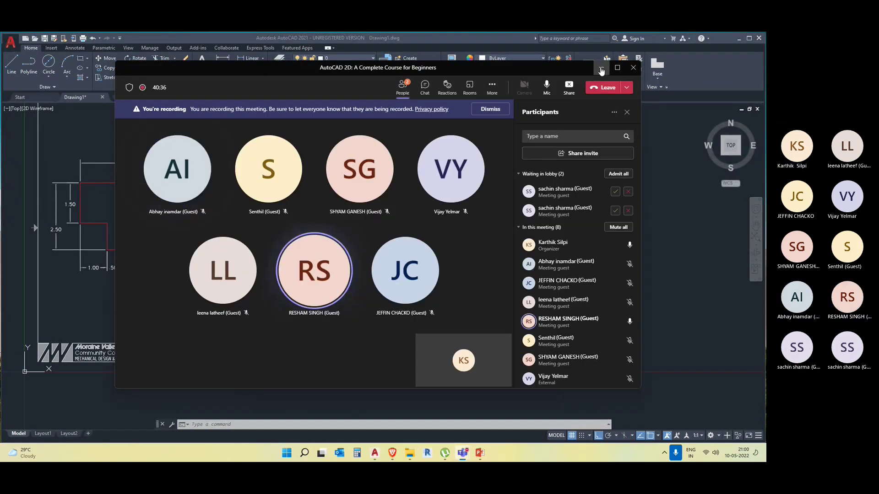
{"action": "left_click", "coordinate": [375, 453]}
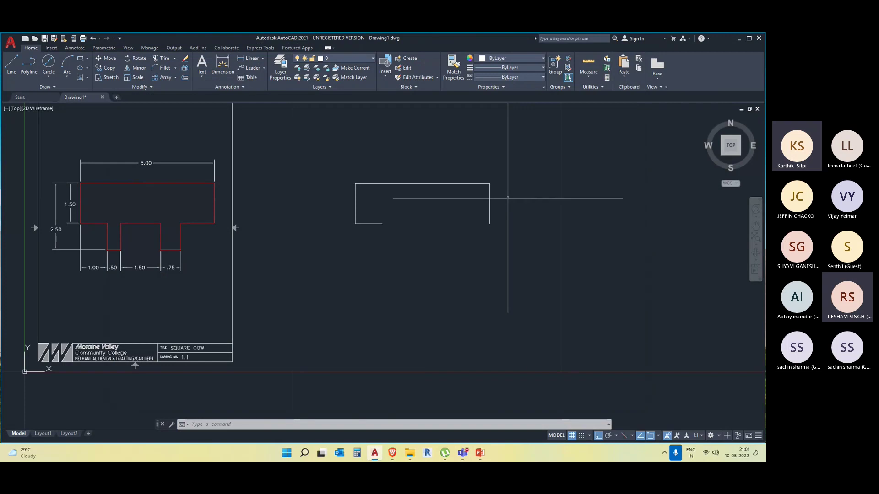
{"action": "left_click", "coordinate": [709, 392]}
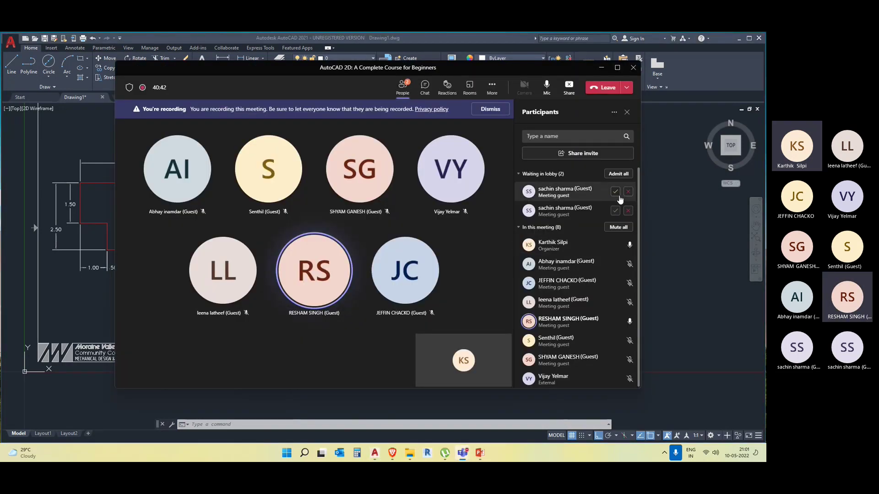
{"action": "left_click", "coordinate": [616, 193]}
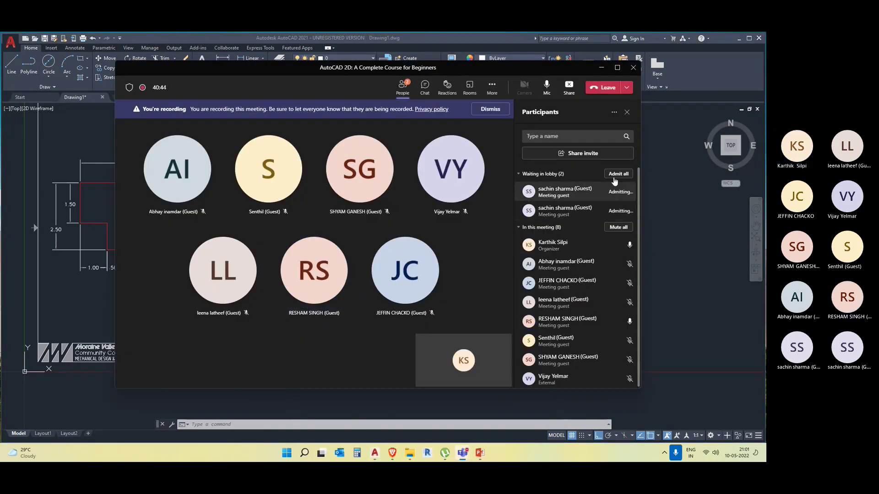
{"action": "left_click", "coordinate": [601, 68]}
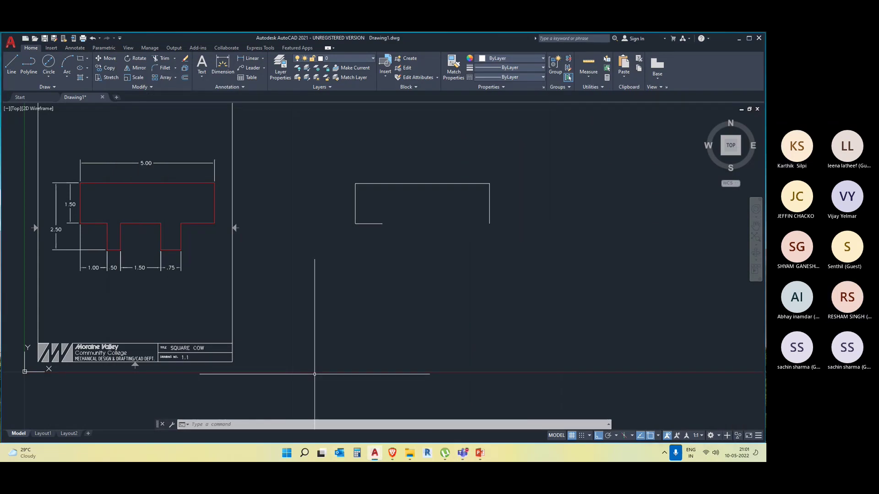
Draw a 1-unit line down from the bottom segment's right end, after cancelling a mistyped start
{"action": "type", "text": "l"}
{"action": "key", "text": "Return"}
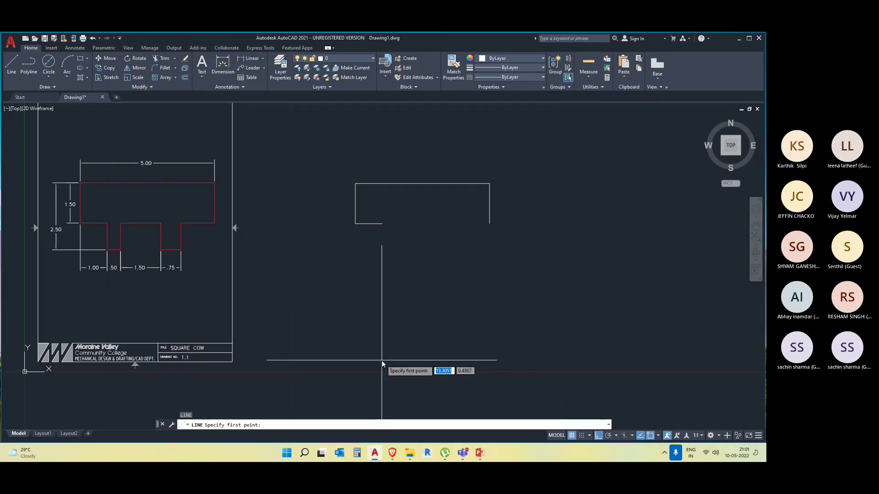
{"action": "type", "text": "1"}
{"action": "key", "text": "Return"}
{"action": "key", "text": "Escape"}
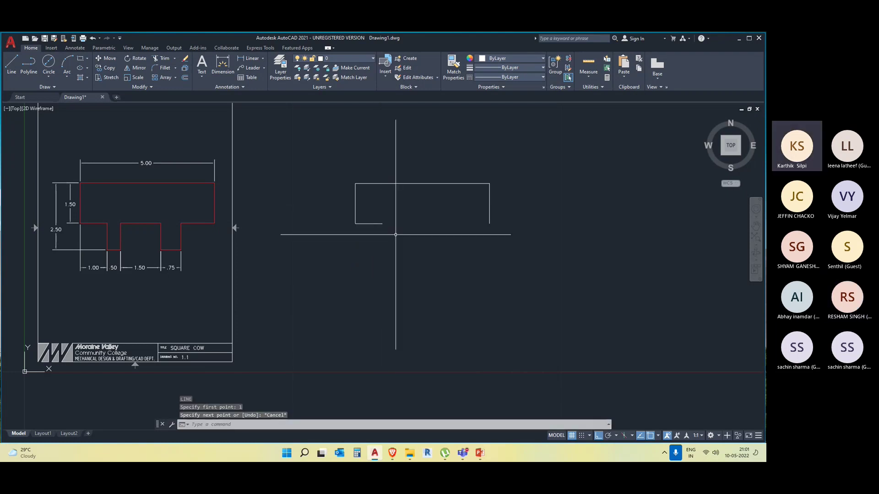
{"action": "key", "text": "Return"}
{"action": "left_click", "coordinate": [382, 224]}
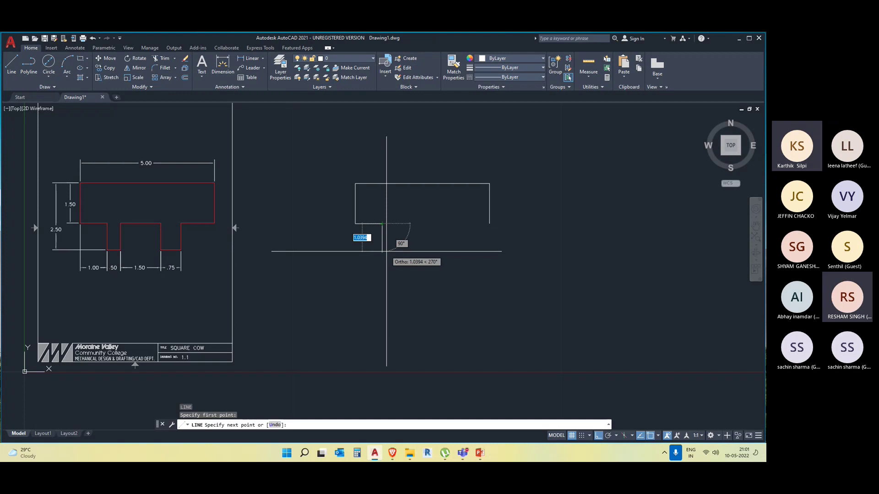
{"action": "type", "text": "1"}
{"action": "key", "text": "Return"}
{"action": "key", "text": "Escape"}
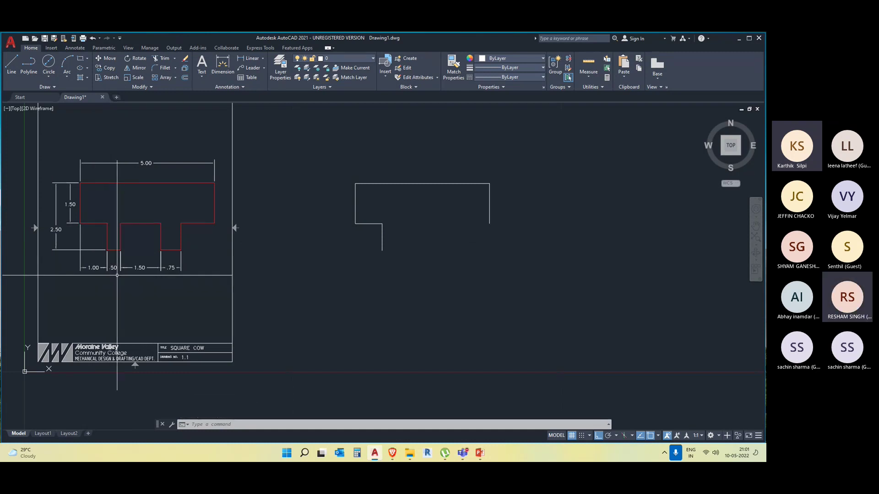
Add a 0.5-unit bottom edge running right from the drop's foot, then select the short side
{"action": "type", "text": "l"}
{"action": "key", "text": "Return"}
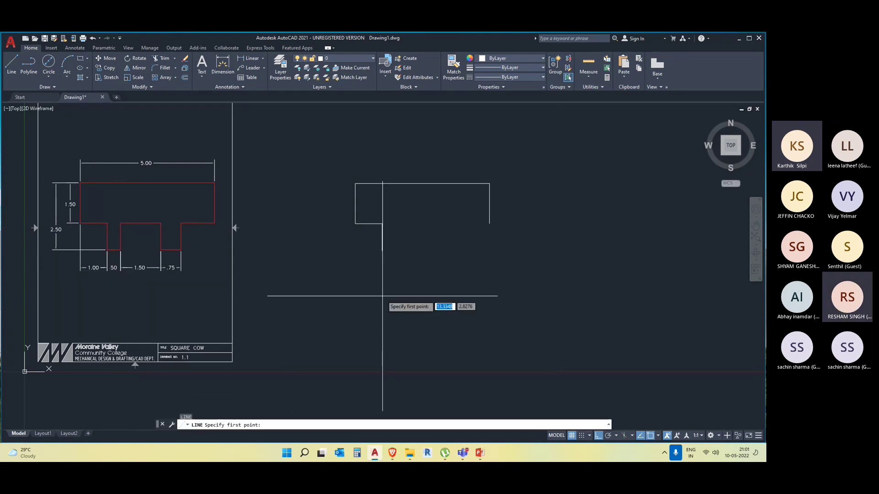
{"action": "left_click", "coordinate": [382, 251]}
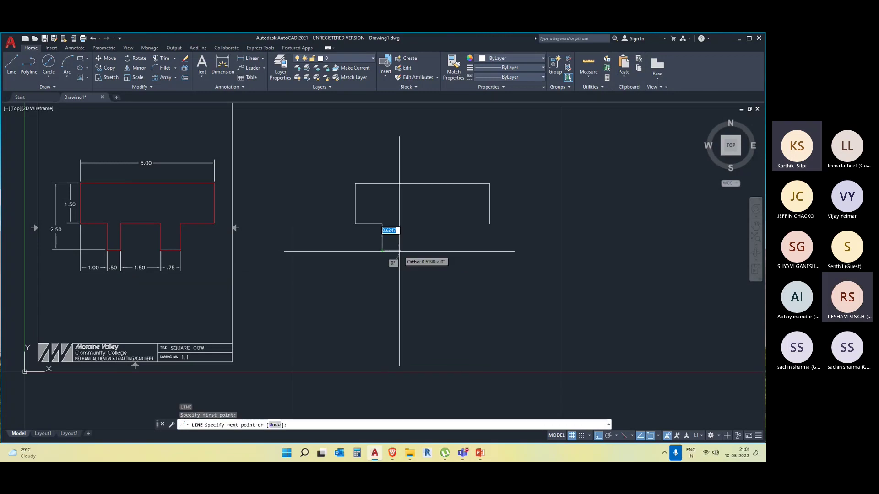
{"action": "type", "text": ".5"}
{"action": "key", "text": "Return"}
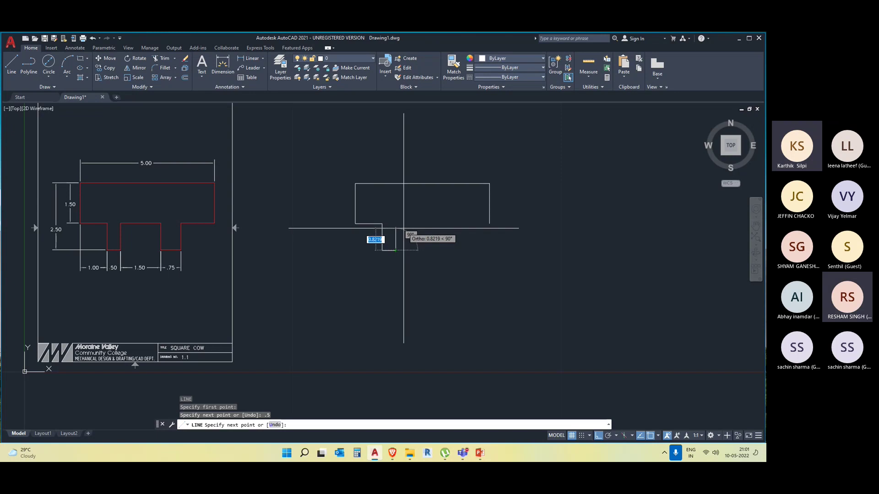
{"action": "key", "text": "Escape"}
{"action": "left_click", "coordinate": [395, 235]}
{"action": "left_click", "coordinate": [356, 236]}
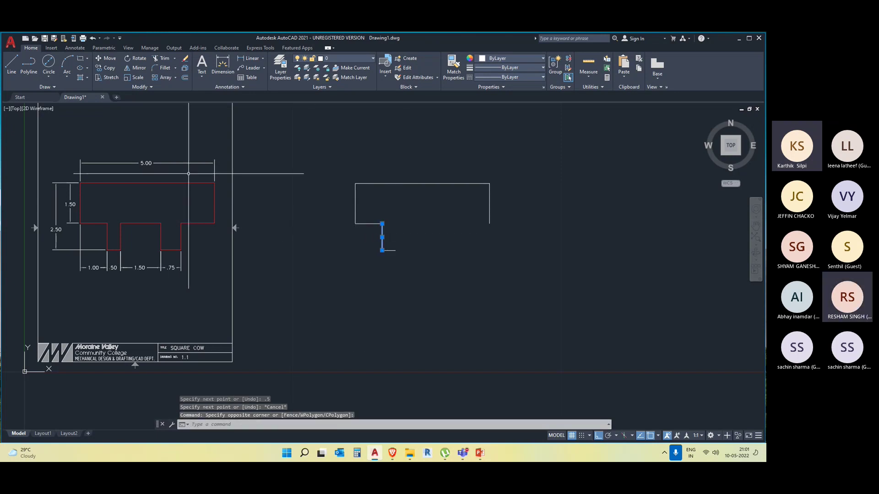
Copy the left tab's vertical side 0.5 across to close the tab, then mute and bring up Teams
{"action": "left_click", "coordinate": [106, 68]}
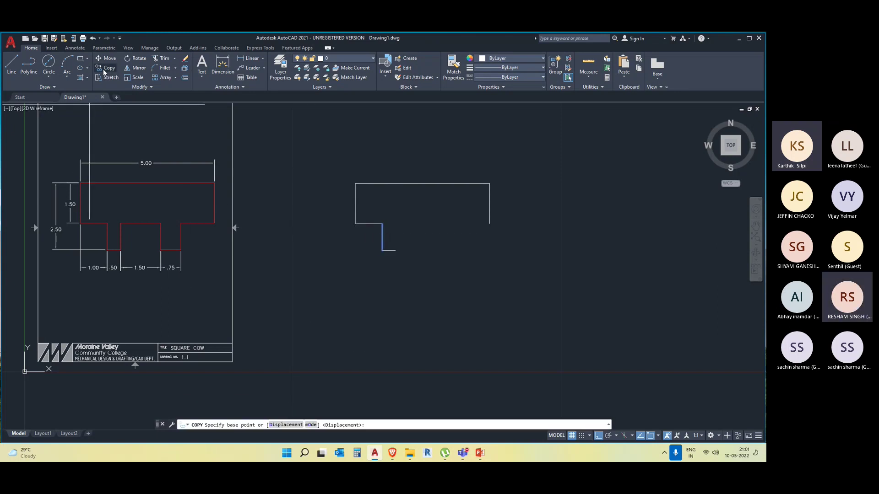
{"action": "left_click", "coordinate": [382, 250]}
{"action": "left_click", "coordinate": [395, 249]}
{"action": "key", "text": "Escape"}
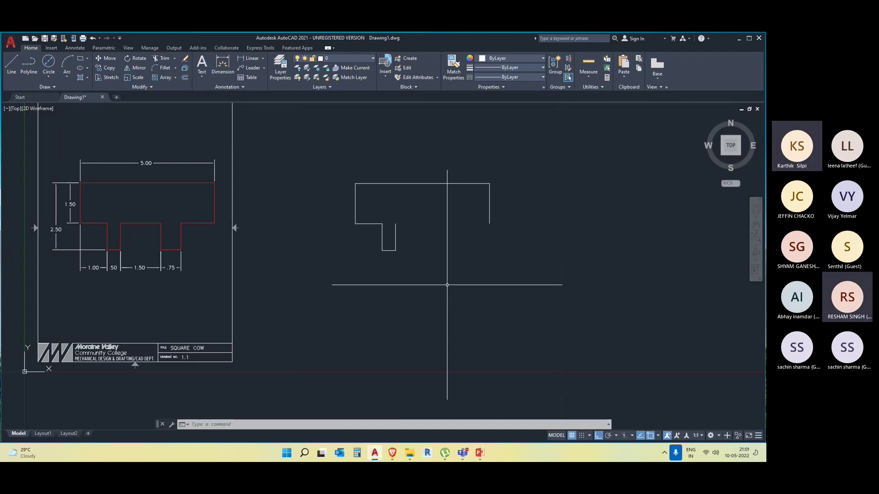
{"action": "key", "text": "super+alt+k"}
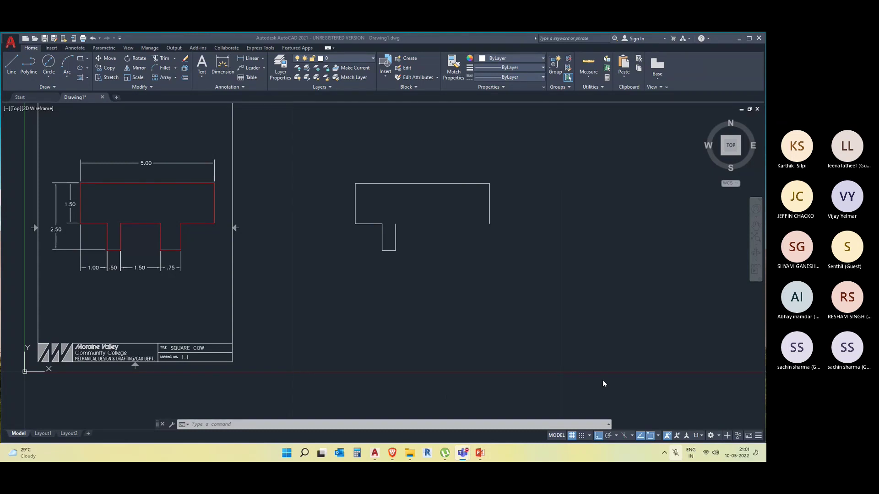
{"action": "left_click", "coordinate": [701, 401]}
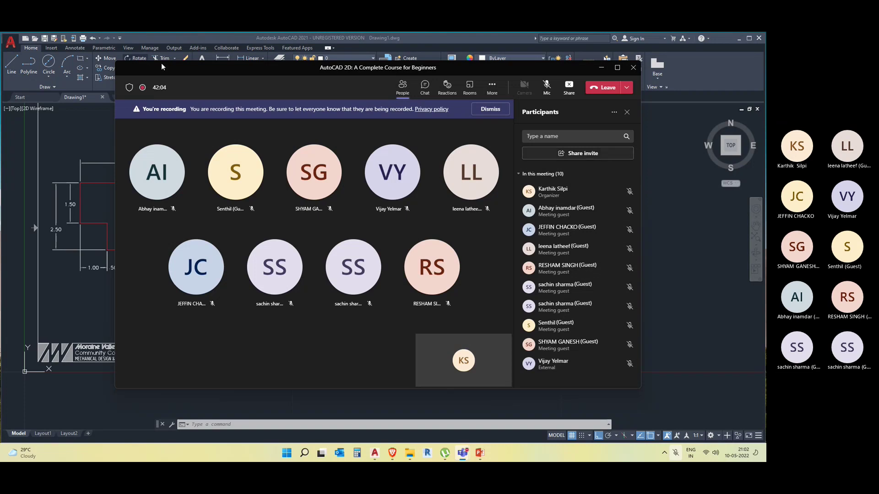
Unmute the microphone and minimise the Teams meeting window
{"action": "left_click", "coordinate": [544, 90]}
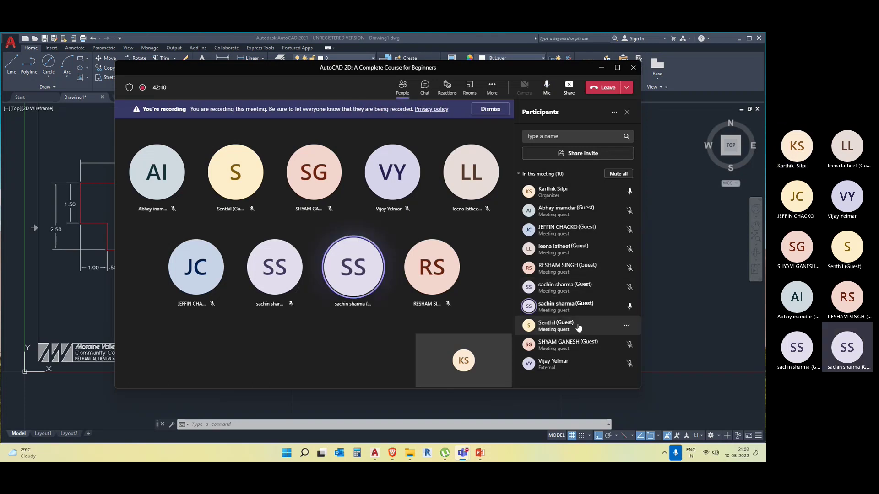
{"action": "left_click", "coordinate": [601, 69]}
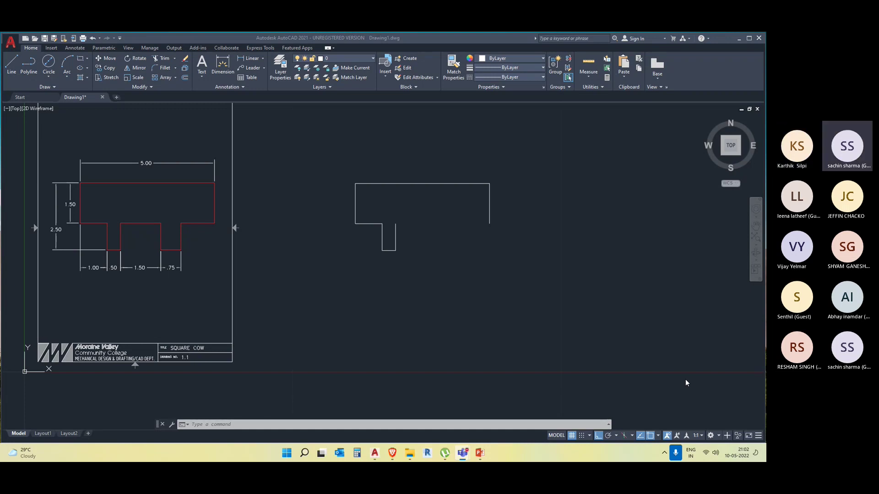
Draw the 1.5 gap edge along the base from the left tab's top-right corner
{"action": "left_click", "coordinate": [451, 288]}
{"action": "middle_click_drag", "start_coordinate": [469, 310], "coordinate": [428, 296]}
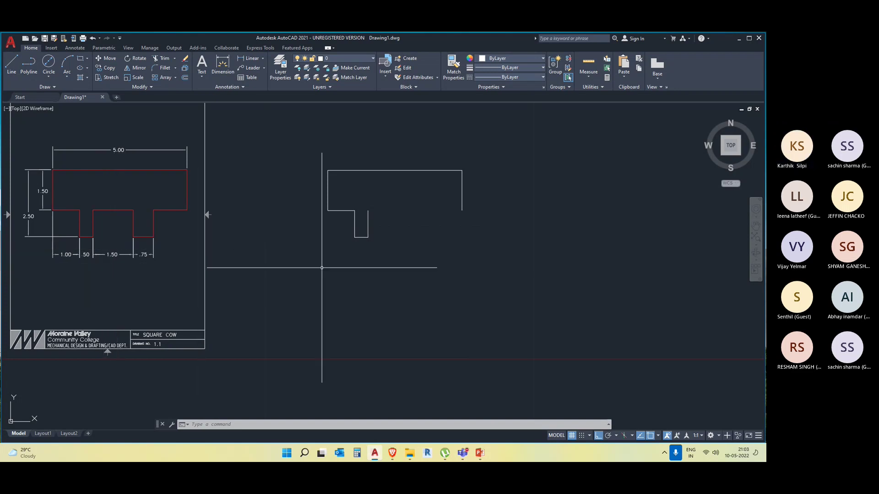
{"action": "type", "text": "co"}
{"action": "key", "text": "Return"}
{"action": "key", "text": "Escape"}
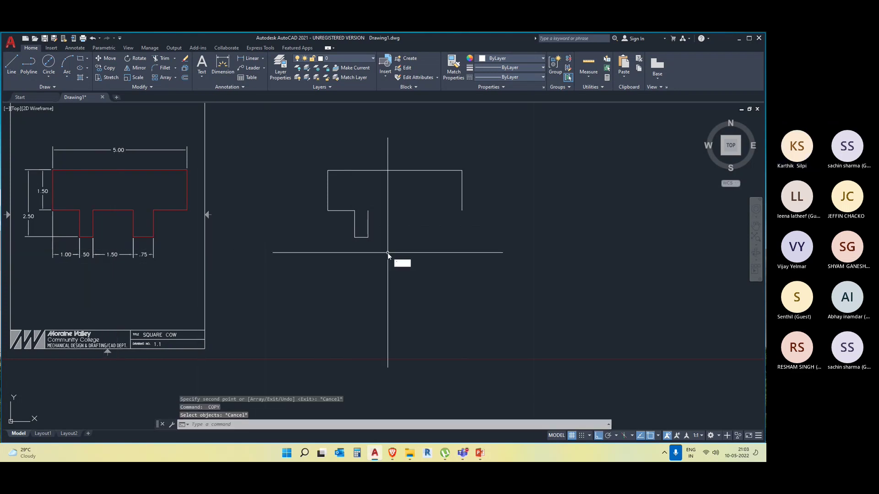
{"action": "key", "text": "Escape"}
{"action": "type", "text": "l"}
{"action": "key", "text": "Return"}
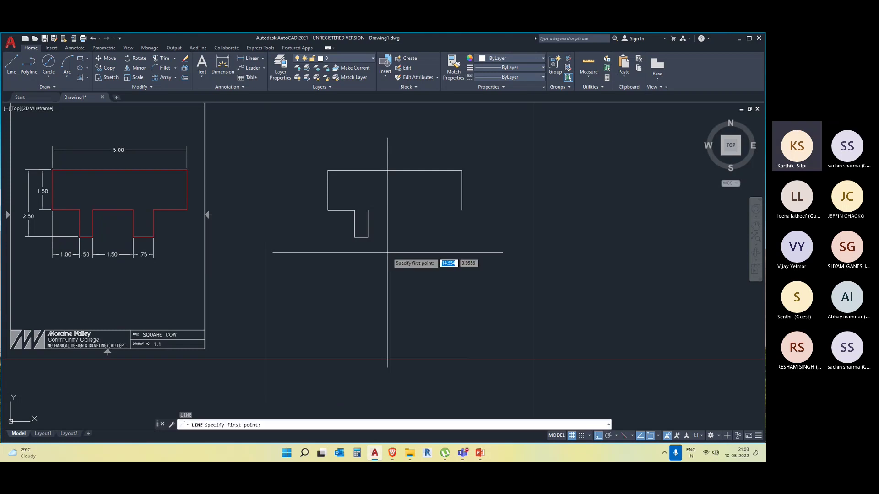
{"action": "left_click", "coordinate": [367, 210]}
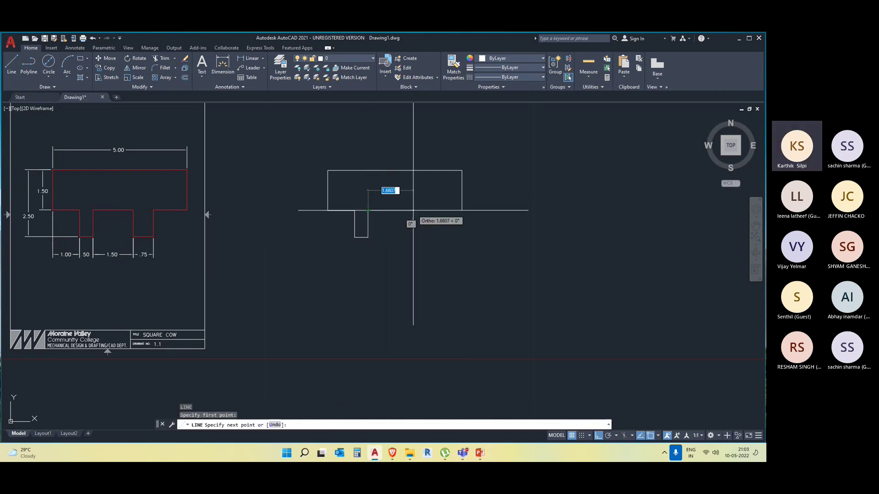
{"action": "type", "text": "1"}
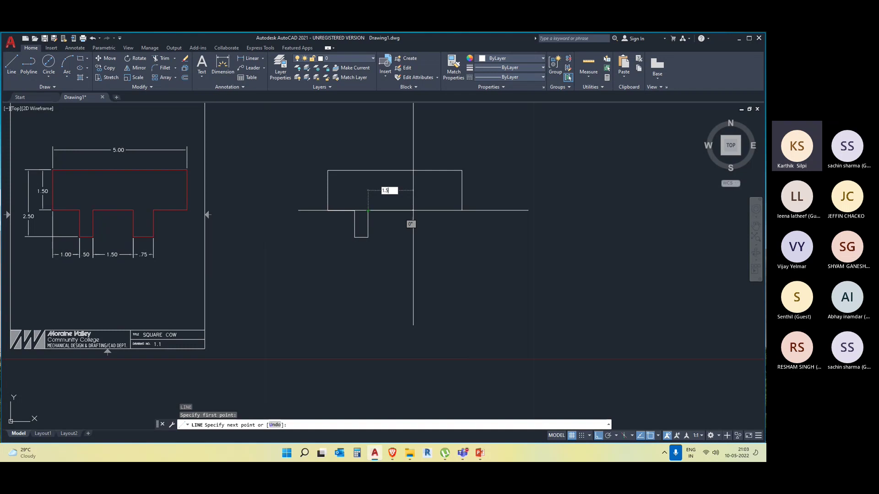
{"action": "type", "text": ".5"}
{"action": "key", "text": "Return"}
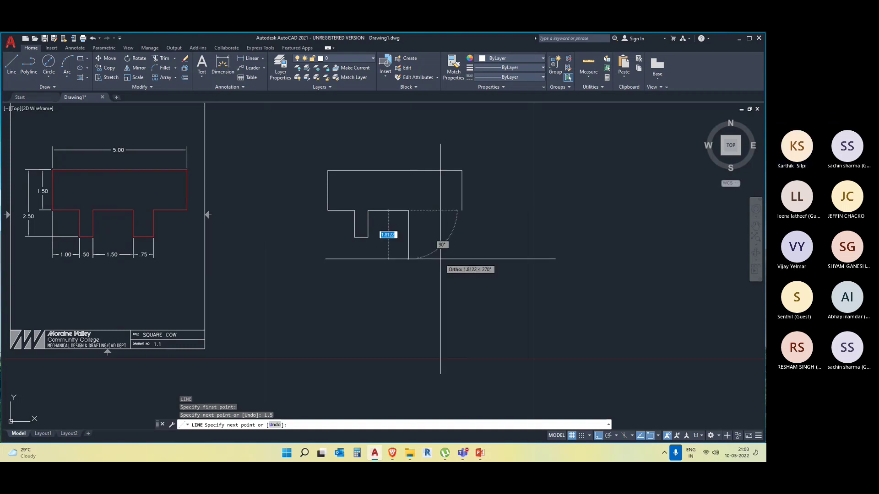
{"action": "key", "text": "Escape"}
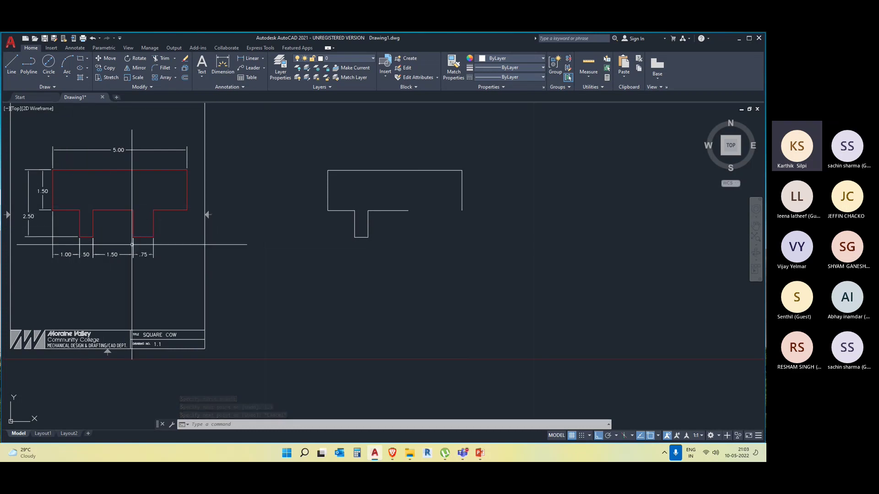
Add the right tab's 1-unit vertical side and its 0.75 bottom edge
{"action": "type", "text": "l"}
{"action": "key", "text": "Return"}
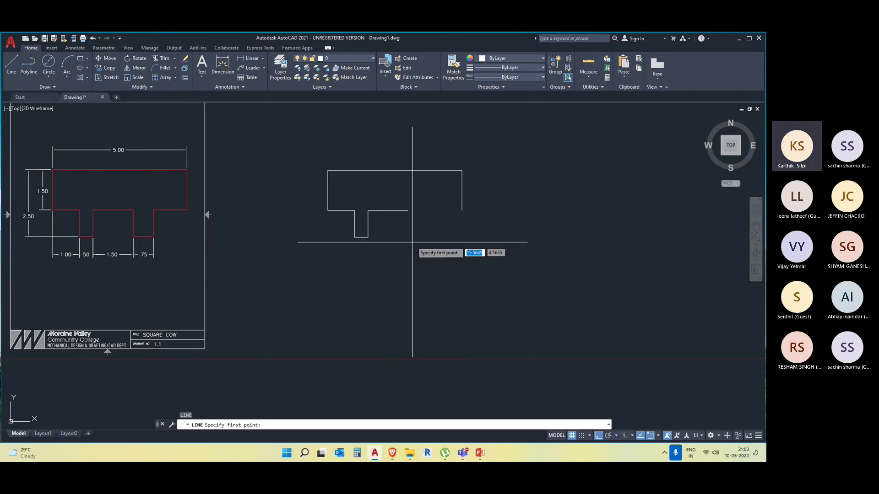
{"action": "left_click", "coordinate": [407, 210]}
{"action": "type", "text": "1"}
{"action": "key", "text": "Return"}
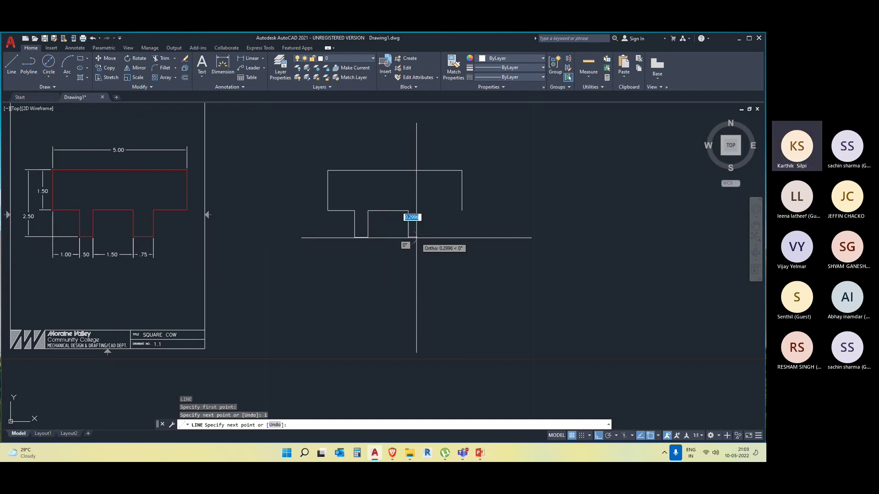
{"action": "key", "text": "Escape"}
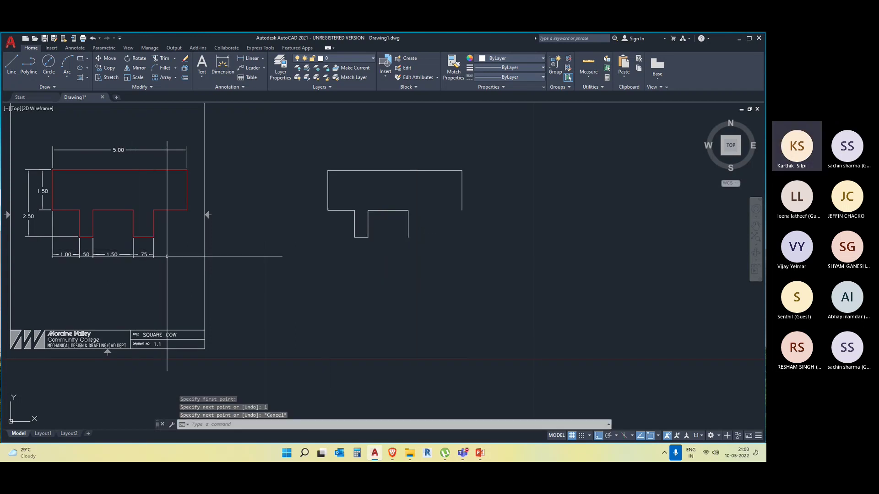
{"action": "type", "text": "l"}
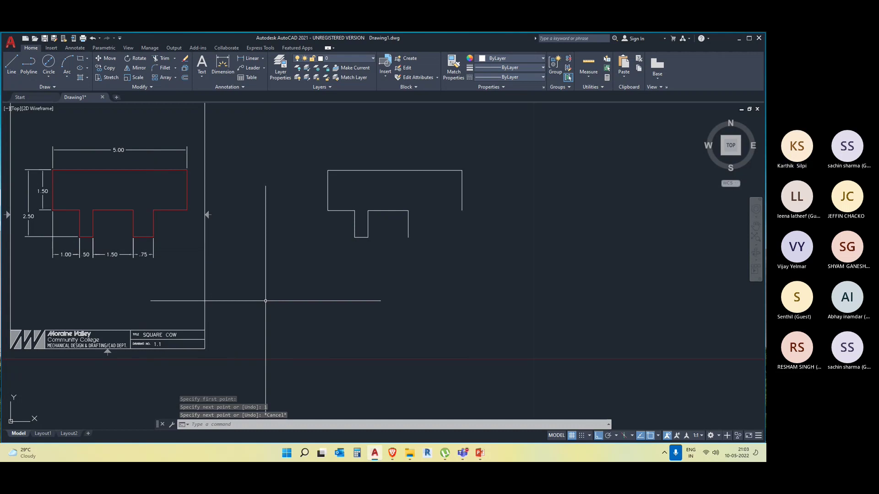
{"action": "key", "text": "Return"}
{"action": "left_click", "coordinate": [409, 237]}
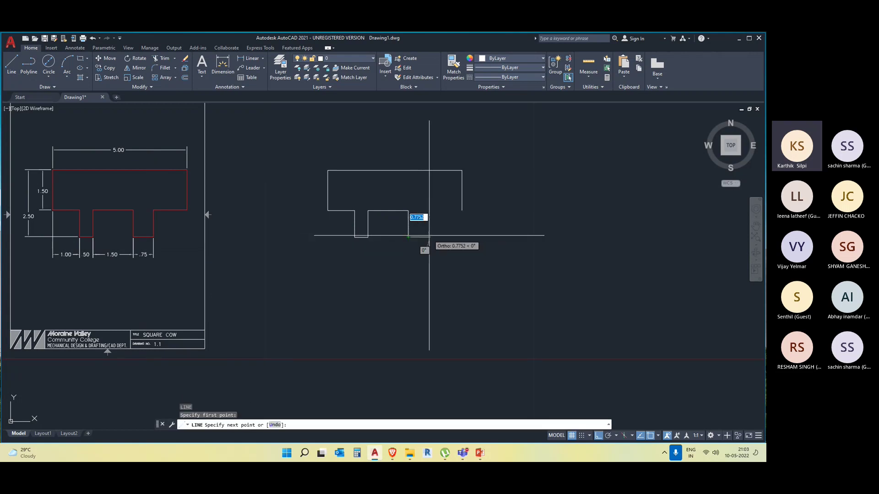
{"action": "type", "text": ".7"}
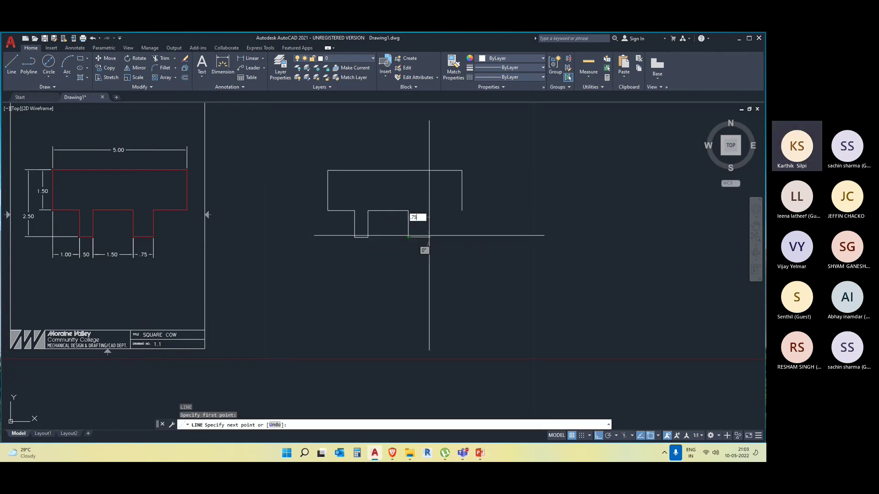
{"action": "type", "text": "5"}
{"action": "key", "text": "Return"}
{"action": "key", "text": "Escape"}
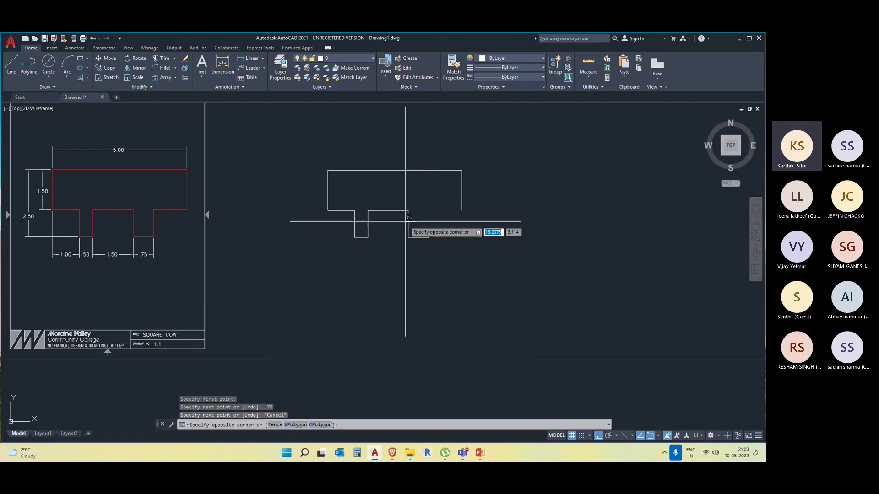
{"action": "left_click", "coordinate": [408, 224]}
Copy the right tab's vertical side 0.75 across with CP to close the tab
{"action": "left_click", "coordinate": [304, 180]}
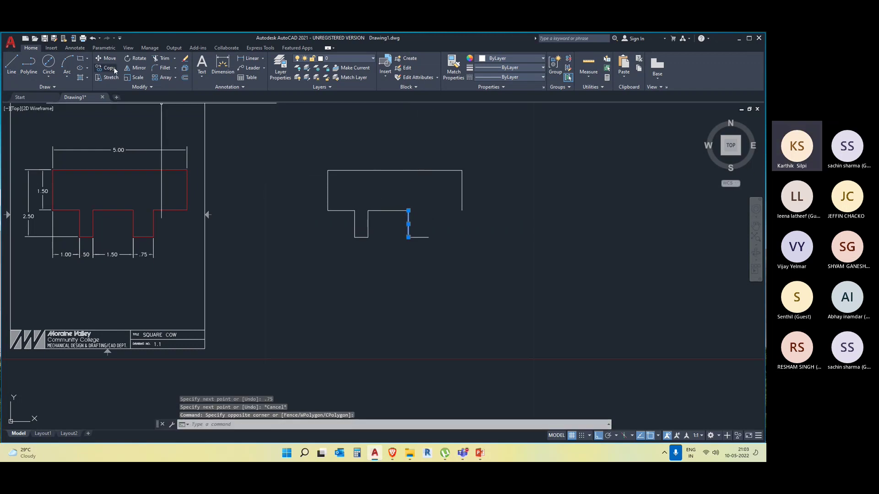
{"action": "type", "text": "c"}
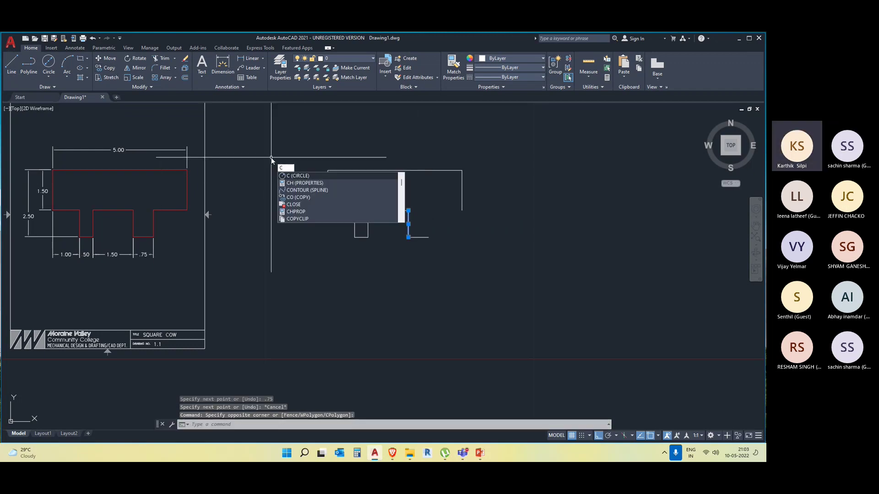
{"action": "type", "text": "p"}
{"action": "key", "text": "Return"}
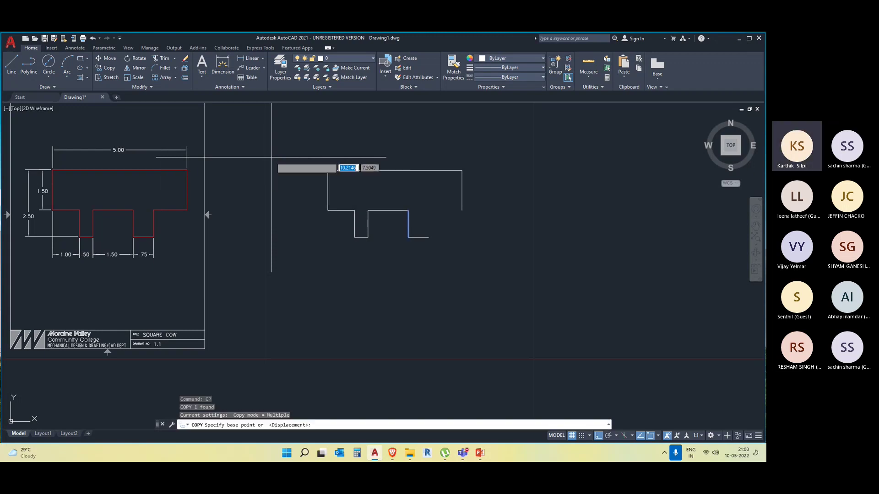
{"action": "left_click", "coordinate": [408, 237]}
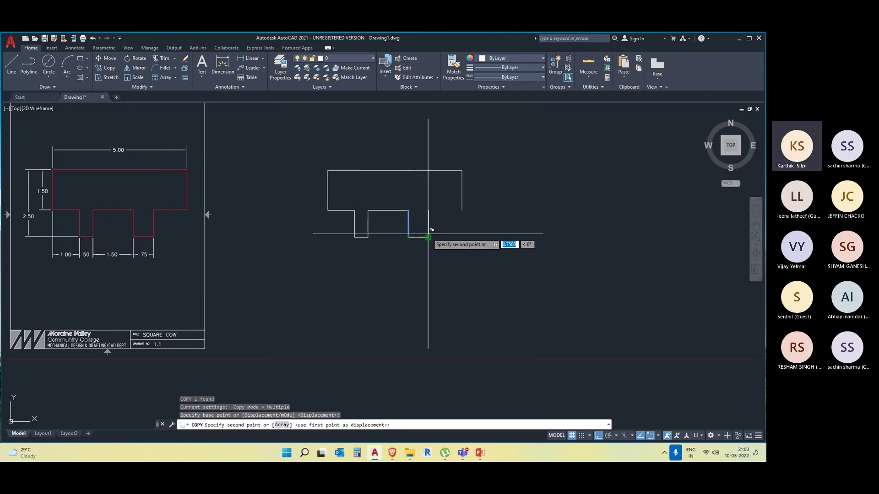
{"action": "left_click", "coordinate": [427, 236]}
{"action": "key", "text": "Escape"}
Pan to show both drawings and select the imported PDF's red outline
{"action": "type", "text": "l"}
{"action": "key", "text": "Return"}
{"action": "left_click", "coordinate": [461, 211]}
{"action": "key", "text": "Escape"}
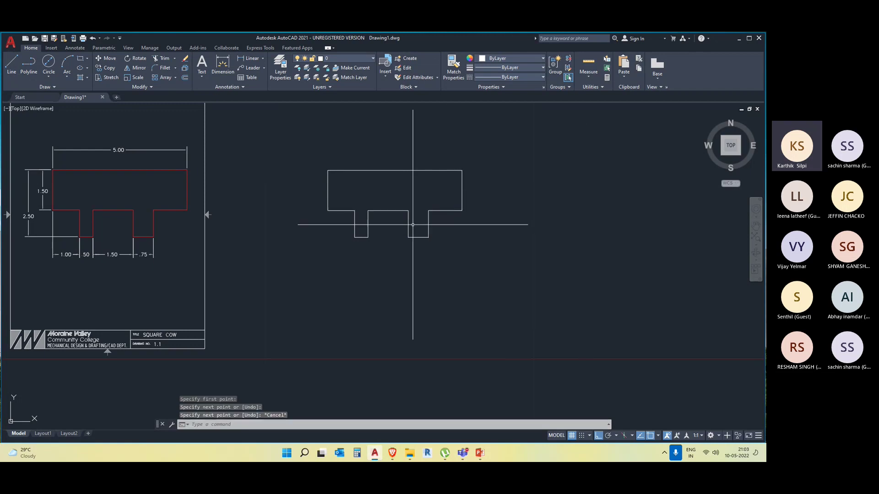
{"action": "middle_click_drag", "start_coordinate": [383, 275], "coordinate": [425, 289]}
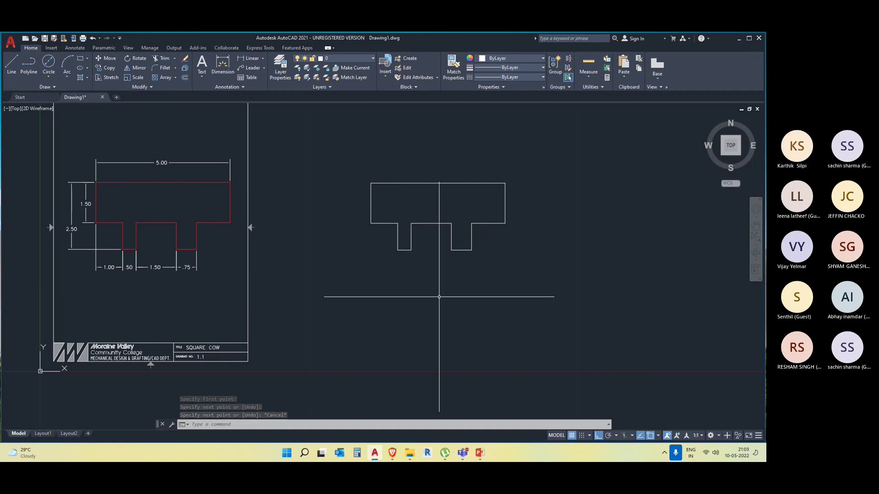
{"action": "left_click", "coordinate": [202, 221]}
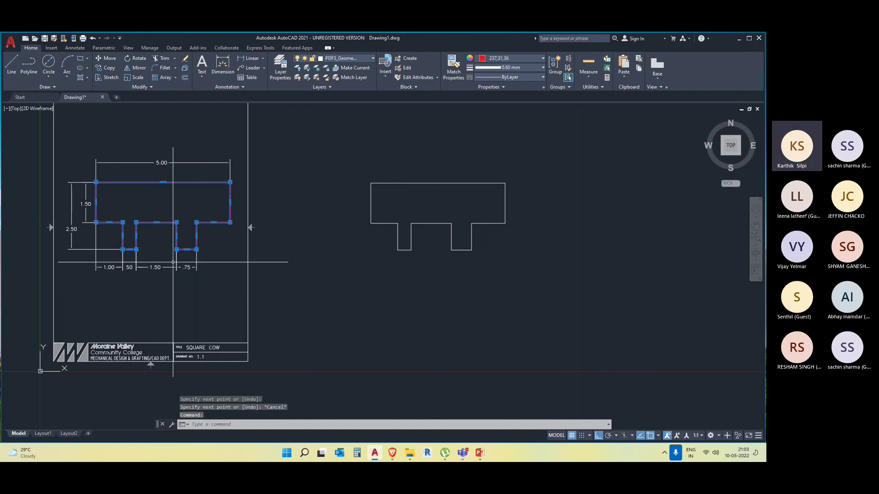
Select the redrawn outline with a crossing window and JOIN its pieces into one polyline
{"action": "key", "text": "Escape"}
{"action": "left_click", "coordinate": [583, 302]}
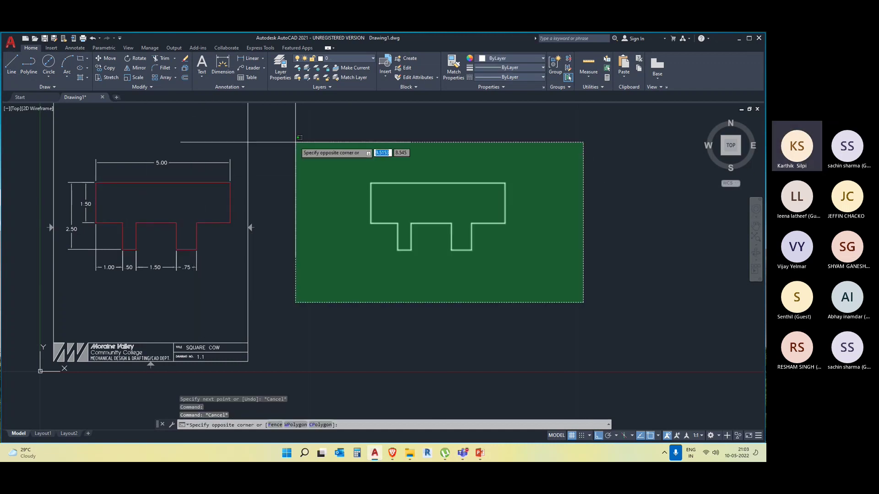
{"action": "left_click", "coordinate": [295, 142]}
{"action": "type", "text": "j"}
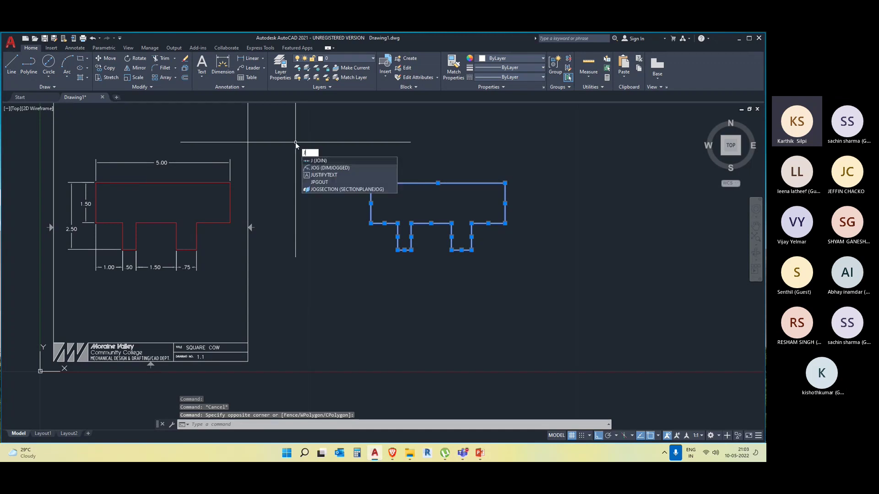
{"action": "key", "text": "Return"}
Check who is waiting in the Teams meeting, then close it and return to the drawing
{"action": "left_click", "coordinate": [713, 380]}
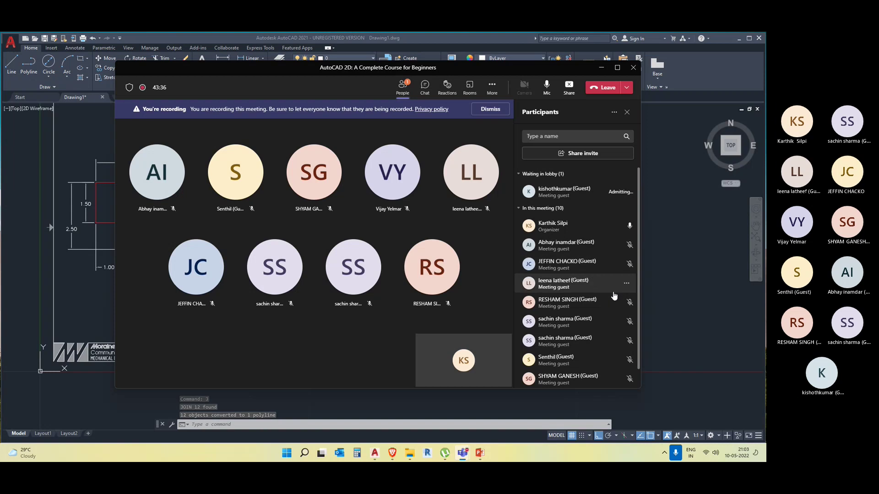
{"action": "left_click", "coordinate": [601, 67]}
{"action": "left_click", "coordinate": [463, 214]}
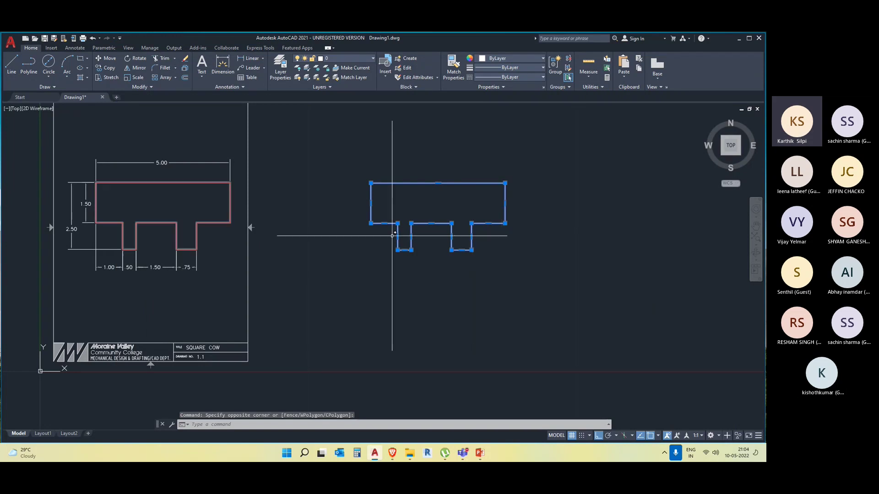
Erase the old title block, the T-shaped outlines and the small leftover object, then recenter the view
{"action": "scroll", "coordinate": [394, 237], "scroll_direction": "down", "scroll_amount": 3}
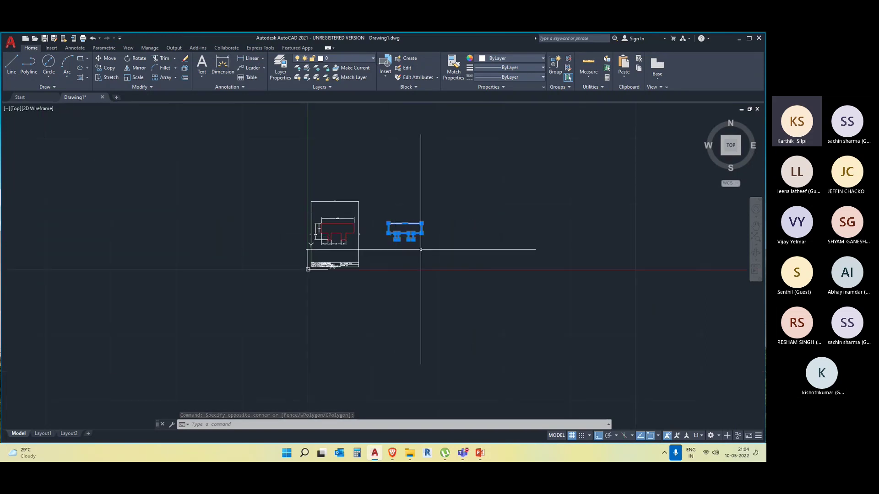
{"action": "key", "text": "Escape"}
{"action": "middle_click_drag", "start_coordinate": [280, 233], "coordinate": [220, 269]}
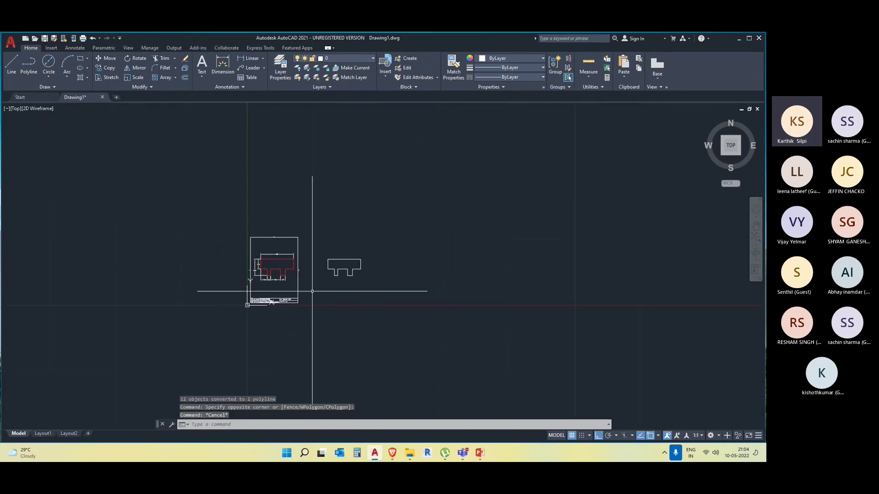
{"action": "scroll", "coordinate": [241, 222], "scroll_direction": "up", "scroll_amount": 2}
{"action": "middle_click_drag", "start_coordinate": [310, 314], "coordinate": [253, 262]}
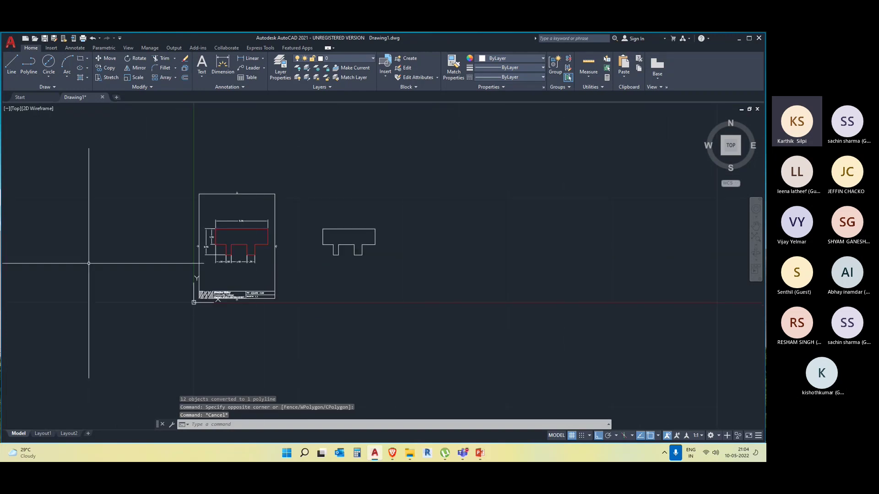
{"action": "left_click", "coordinate": [408, 347]}
{"action": "left_click", "coordinate": [160, 195]}
{"action": "key", "text": "Delete"}
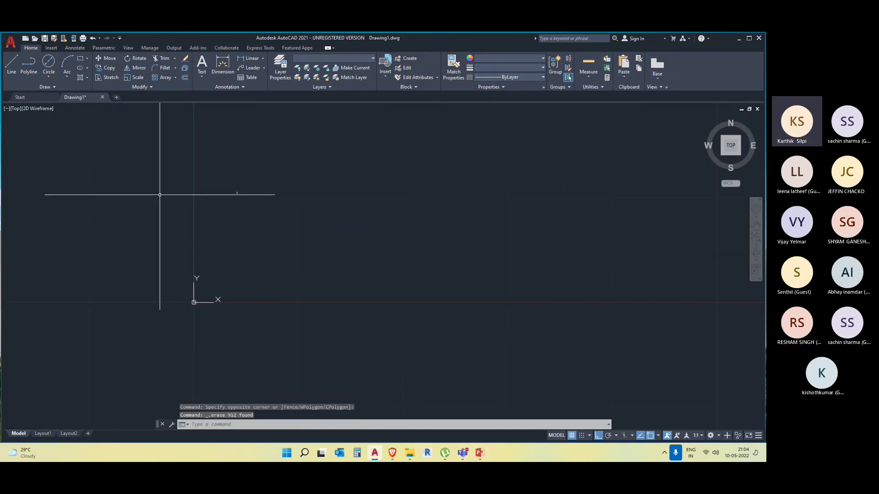
{"action": "key", "text": "ctrl+a"}
{"action": "key", "text": "Delete"}
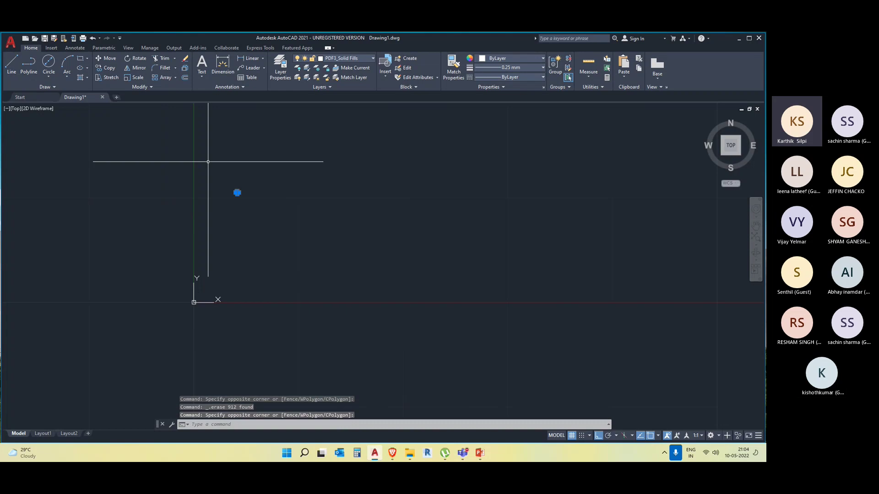
{"action": "middle_click_drag", "start_coordinate": [337, 256], "coordinate": [212, 262]}
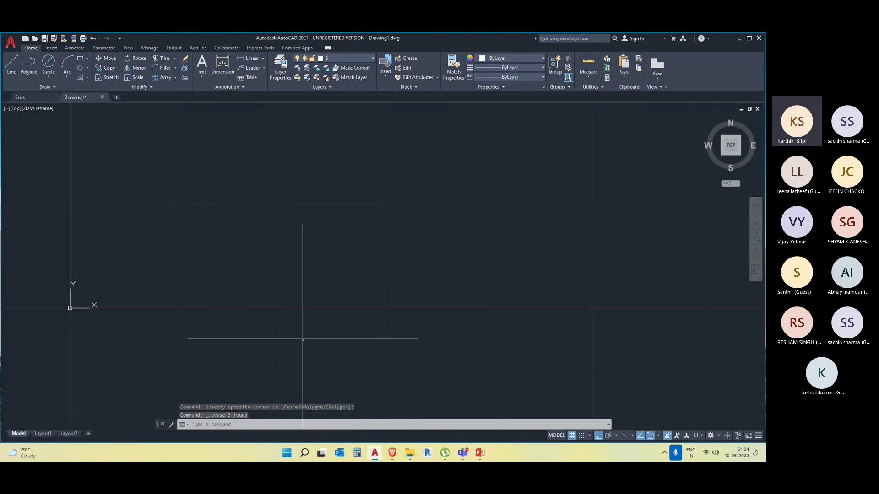
Import Figure 2.pdf with PDF Import using the default settings
{"action": "left_click", "coordinate": [56, 48]}
{"action": "left_click", "coordinate": [268, 76]}
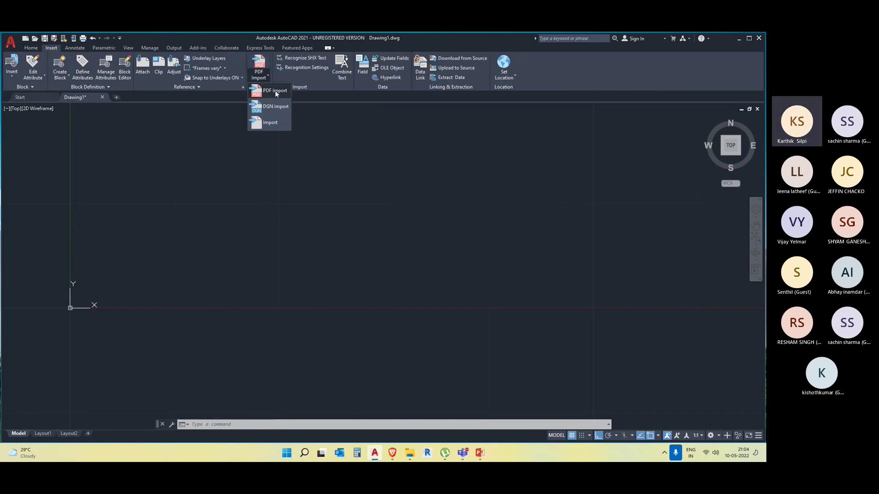
{"action": "left_click", "coordinate": [275, 90]}
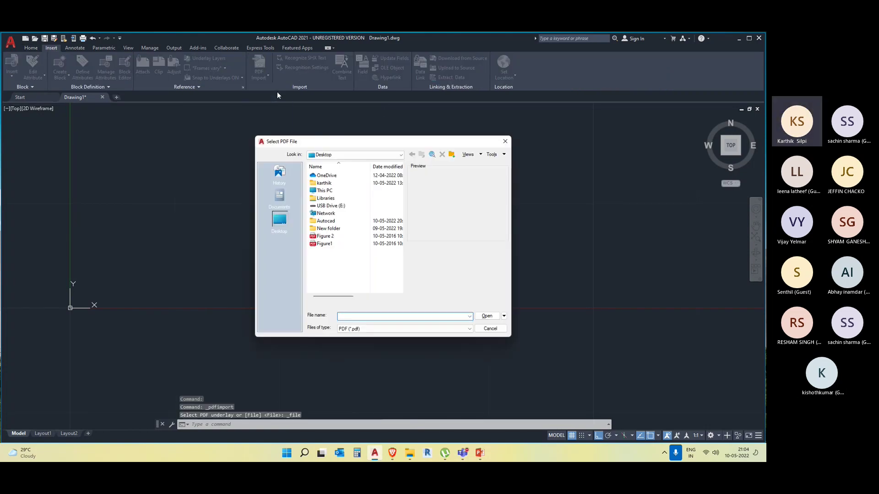
{"action": "left_click", "coordinate": [325, 236]}
{"action": "left_click", "coordinate": [486, 316]}
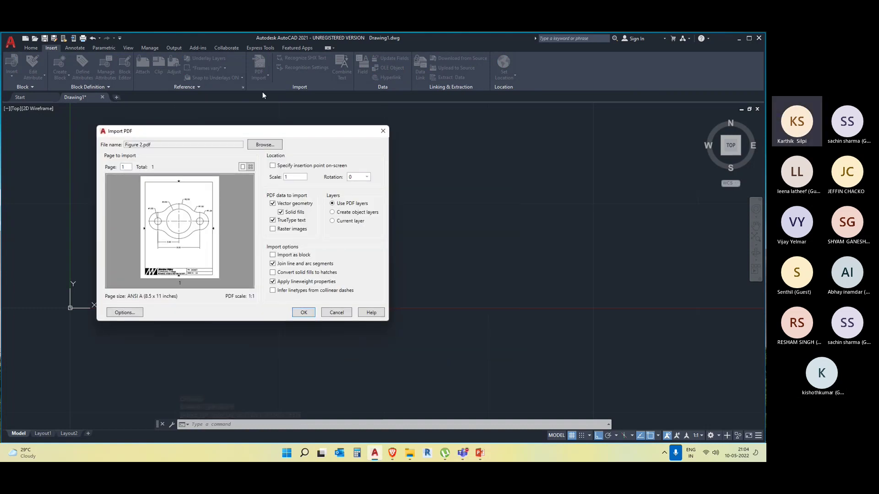
{"action": "left_click", "coordinate": [304, 313]}
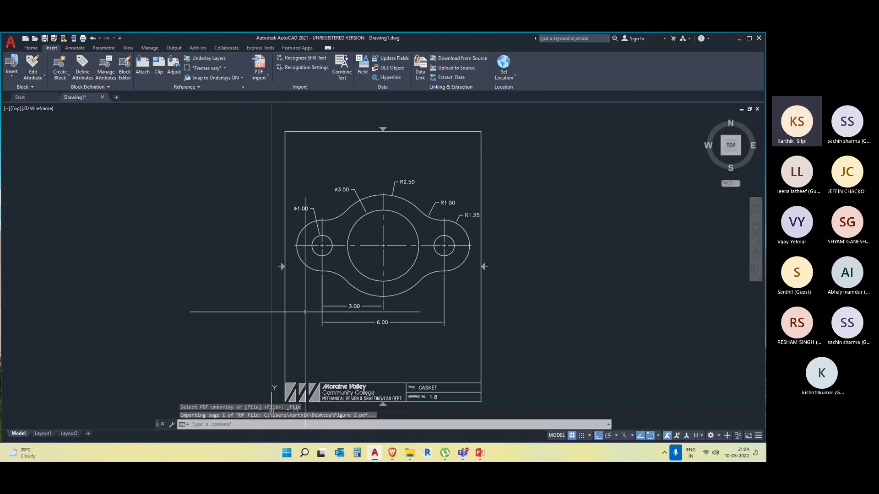
{"action": "scroll", "coordinate": [298, 311], "scroll_direction": "down", "scroll_amount": 4}
{"action": "scroll", "coordinate": [281, 316], "scroll_direction": "up", "scroll_amount": 5}
Pan and zoom to leave empty space to the right of the imported gasket
{"action": "middle_click_drag", "start_coordinate": [485, 318], "coordinate": [276, 330]}
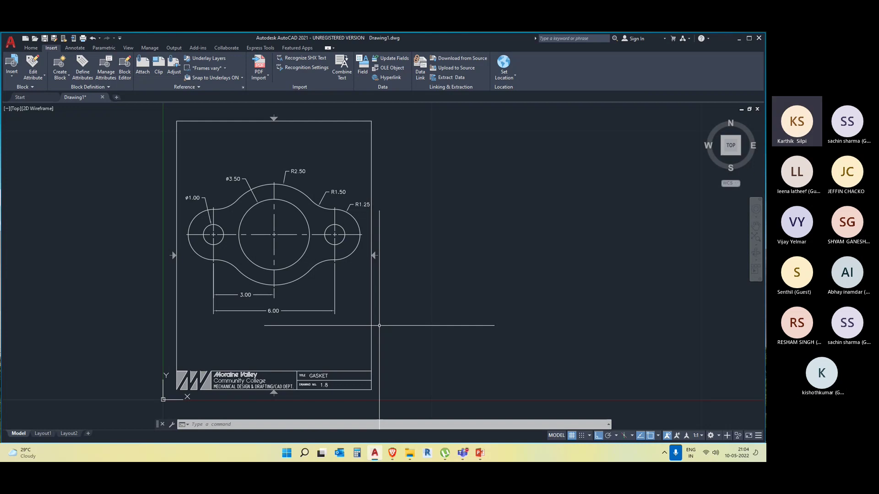
{"action": "middle_click_drag", "start_coordinate": [488, 338], "coordinate": [451, 340]}
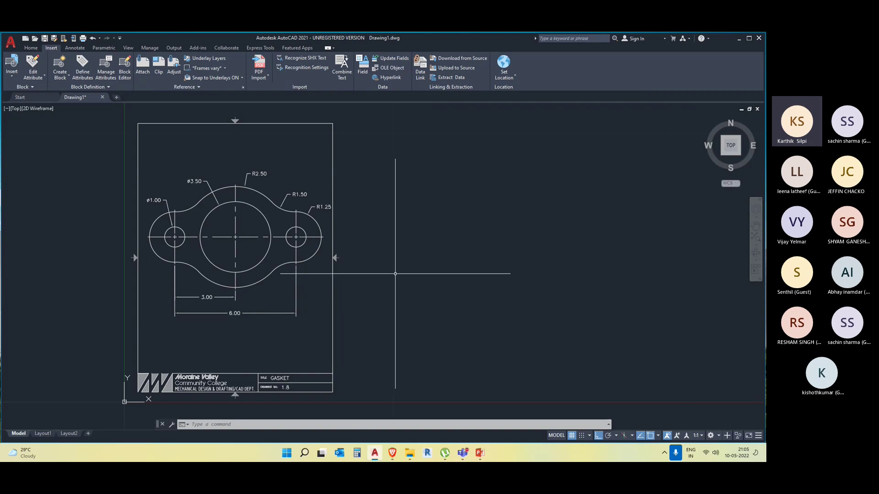
{"action": "middle_click_drag", "start_coordinate": [587, 281], "coordinate": [542, 283]}
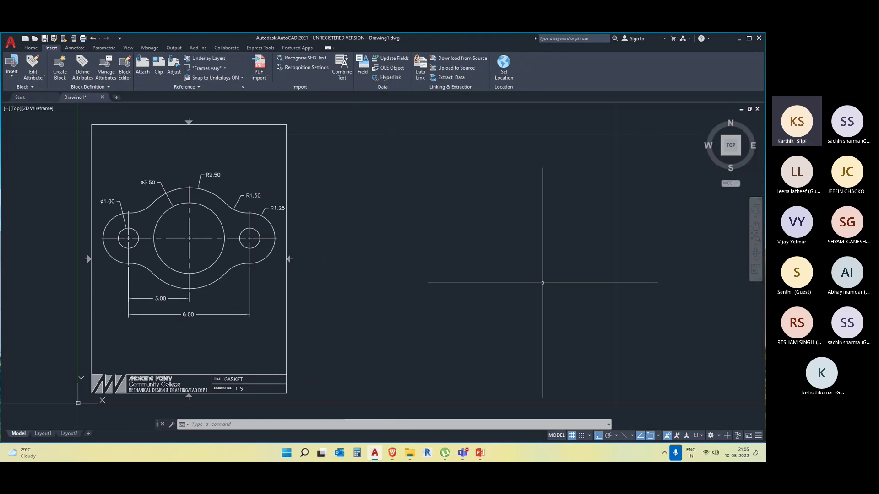
{"action": "scroll", "coordinate": [542, 283], "scroll_direction": "down", "scroll_amount": 2}
Draw a horizontal center line in the space beside the gasket
{"action": "middle_click_drag", "start_coordinate": [477, 281], "coordinate": [422, 288]}
{"action": "type", "text": "l"}
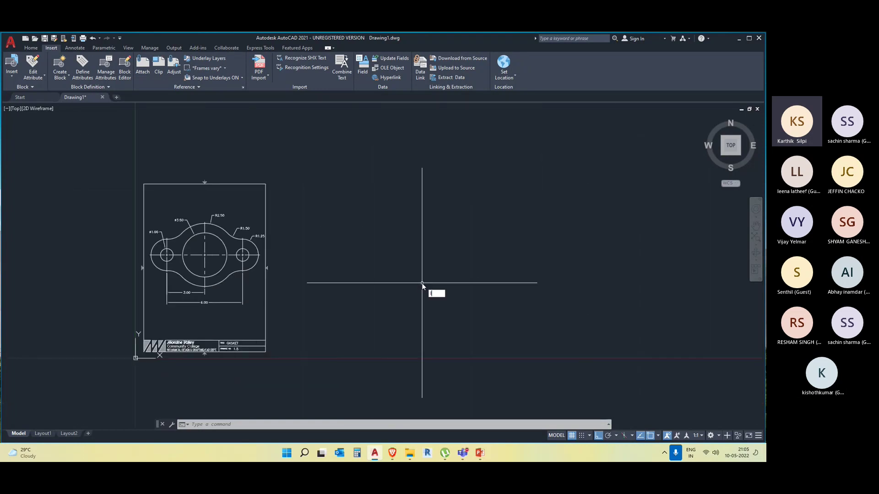
{"action": "key", "text": "Return"}
{"action": "left_click", "coordinate": [366, 255]}
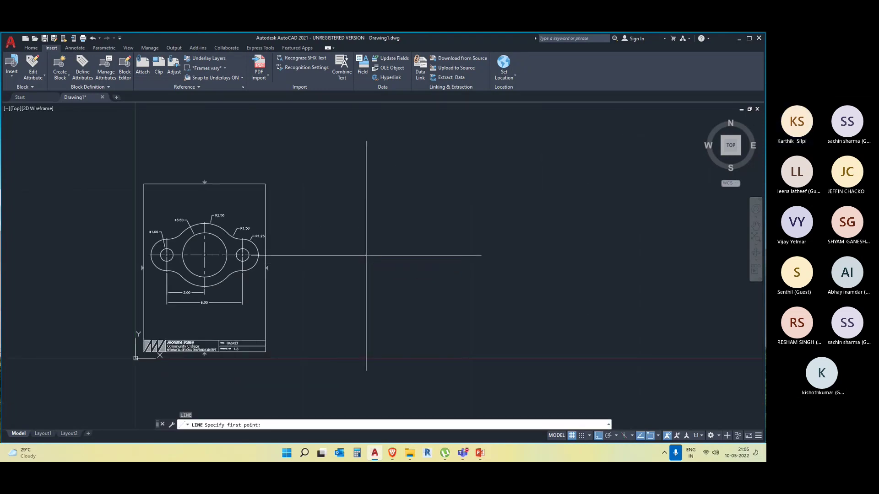
{"action": "left_click", "coordinate": [594, 255]}
{"action": "key", "text": "Escape"}
{"action": "left_click", "coordinate": [481, 291]}
{"action": "left_click", "coordinate": [458, 202]}
{"action": "middle_click_drag", "start_coordinate": [381, 281], "coordinate": [361, 265]}
{"action": "key", "text": "Escape"}
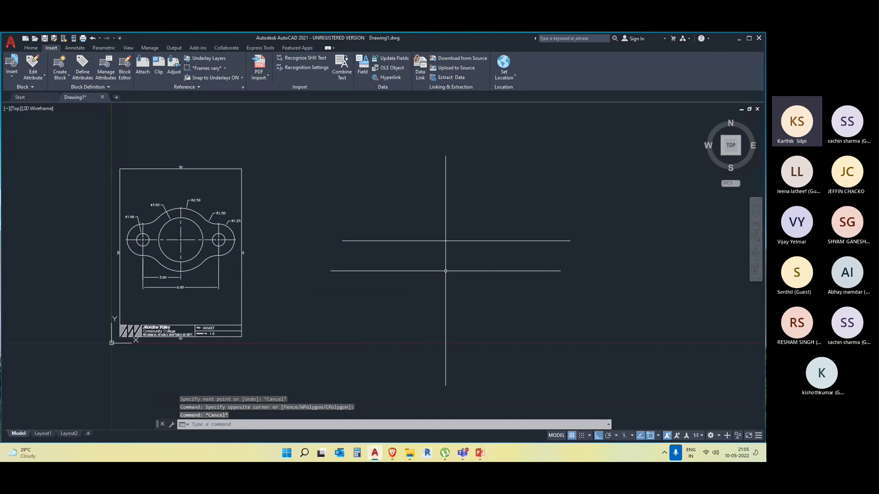
{"action": "left_click", "coordinate": [448, 270]}
{"action": "left_click", "coordinate": [381, 174]}
{"action": "key", "text": "Escape"}
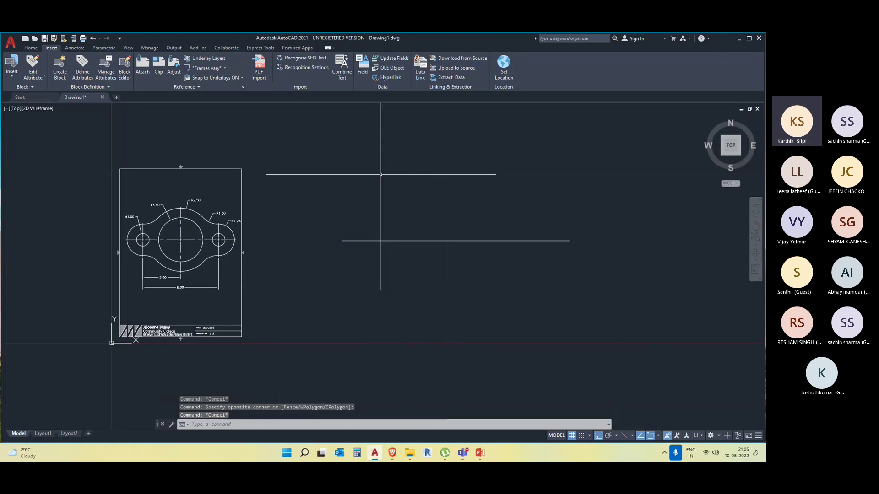
Draw a vertical center line crossing the horizontal one
{"action": "type", "text": "l"}
{"action": "key", "text": "Return"}
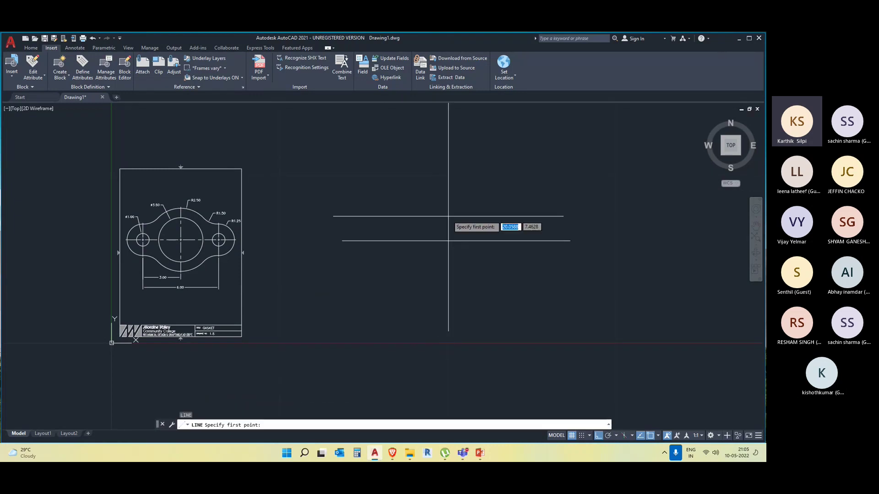
{"action": "left_click", "coordinate": [448, 188]}
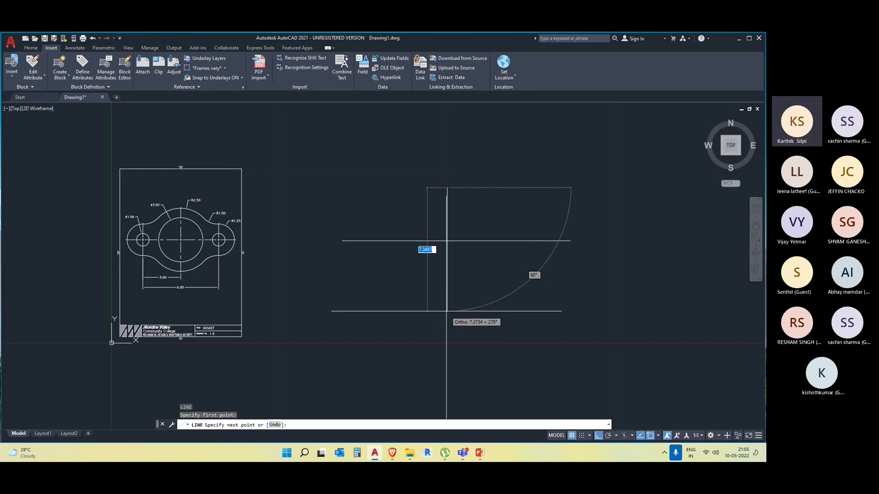
{"action": "left_click", "coordinate": [447, 311]}
{"action": "key", "text": "Escape"}
{"action": "middle_click_drag", "start_coordinate": [496, 285], "coordinate": [453, 296]}
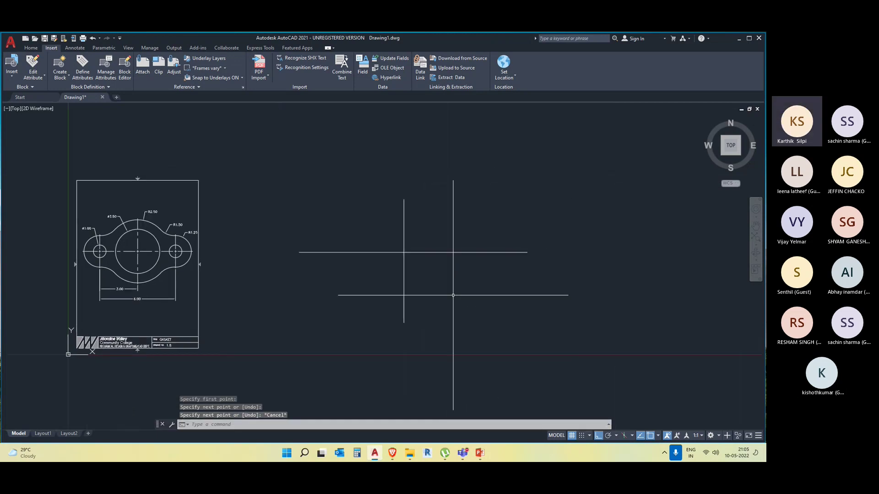
{"action": "scroll", "coordinate": [286, 281], "scroll_direction": "up", "scroll_amount": 3}
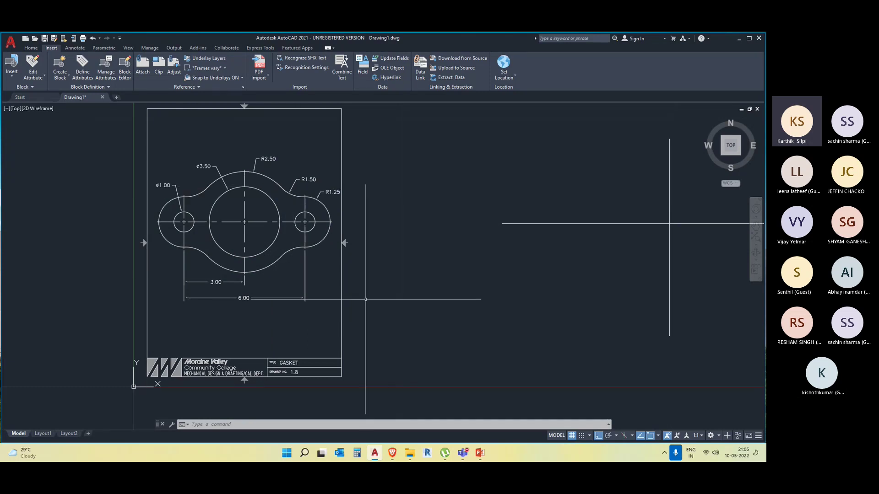
Pan and zoom to show the gasket sheet on the left with the crossed center lines beside it
{"action": "mouse_move", "coordinate": [496, 333]}
{"action": "middle_mouse_down"}
{"action": "mouse_move", "coordinate": [412, 329]}
{"action": "mouse_move", "coordinate": [372, 309]}
{"action": "middle_mouse_up"}
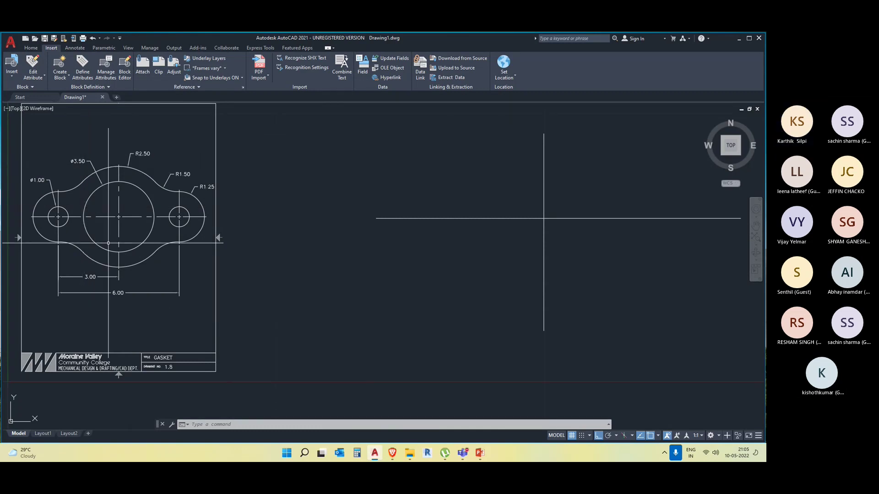
{"action": "scroll", "coordinate": [62, 165], "scroll_direction": "up", "scroll_amount": 2}
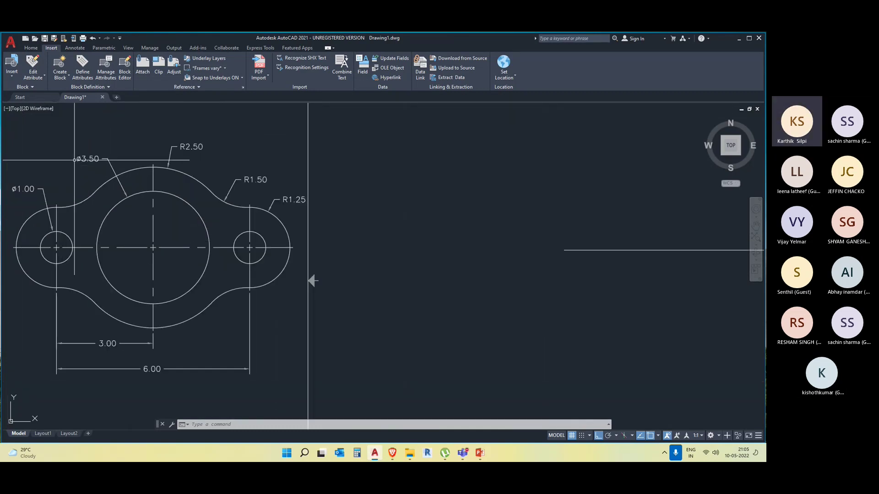
{"action": "scroll", "coordinate": [90, 165], "scroll_direction": "down", "scroll_amount": 2}
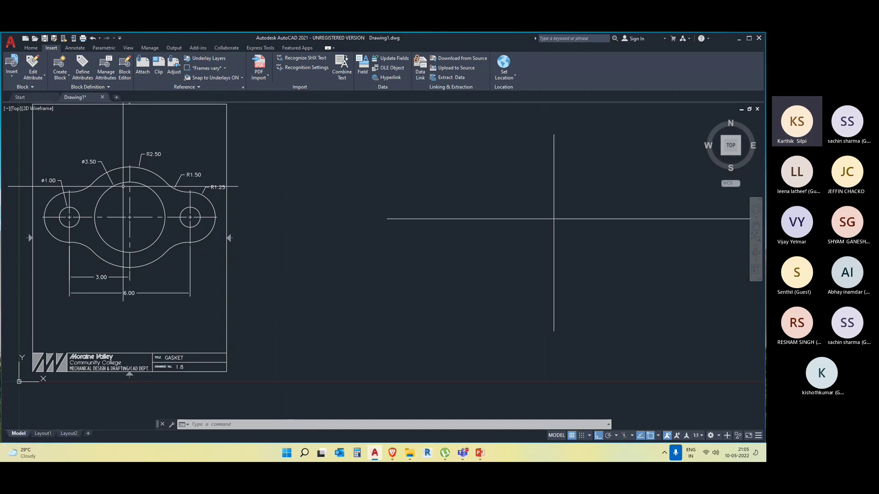
{"action": "scroll", "coordinate": [111, 154], "scroll_direction": "up", "scroll_amount": 2}
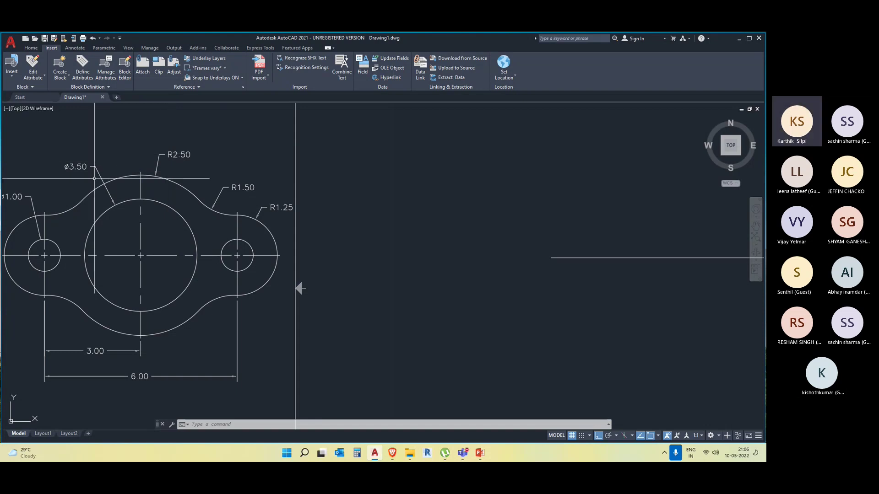
{"action": "scroll", "coordinate": [68, 155], "scroll_direction": "up", "scroll_amount": 4}
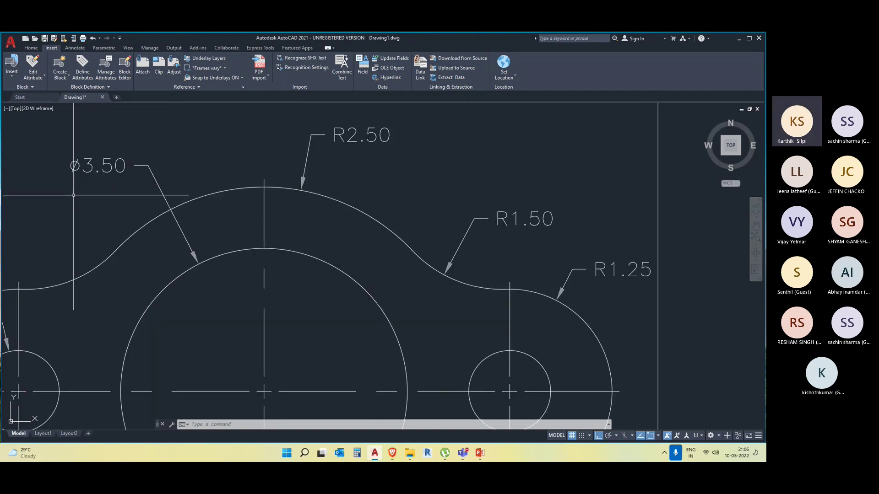
{"action": "scroll", "coordinate": [110, 235], "scroll_direction": "down", "scroll_amount": 5}
{"action": "scroll", "coordinate": [109, 235], "scroll_direction": "up", "scroll_amount": 2}
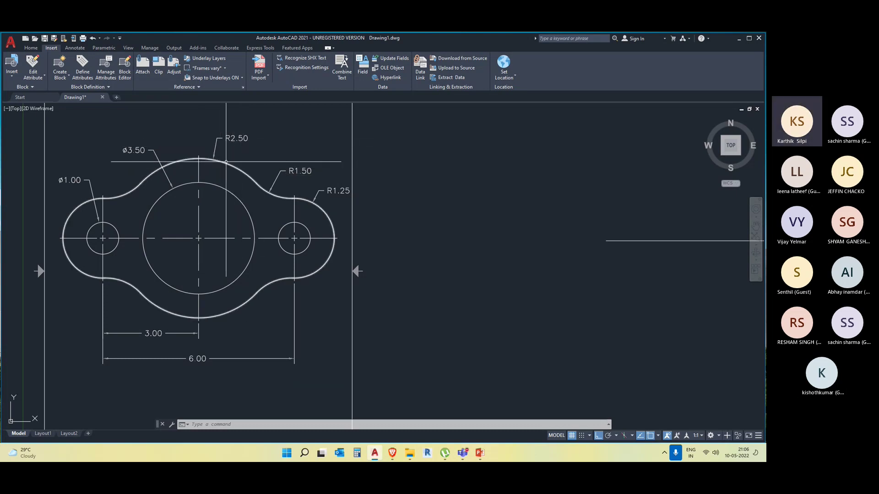
{"action": "middle_click_drag", "start_coordinate": [457, 299], "coordinate": [444, 289]}
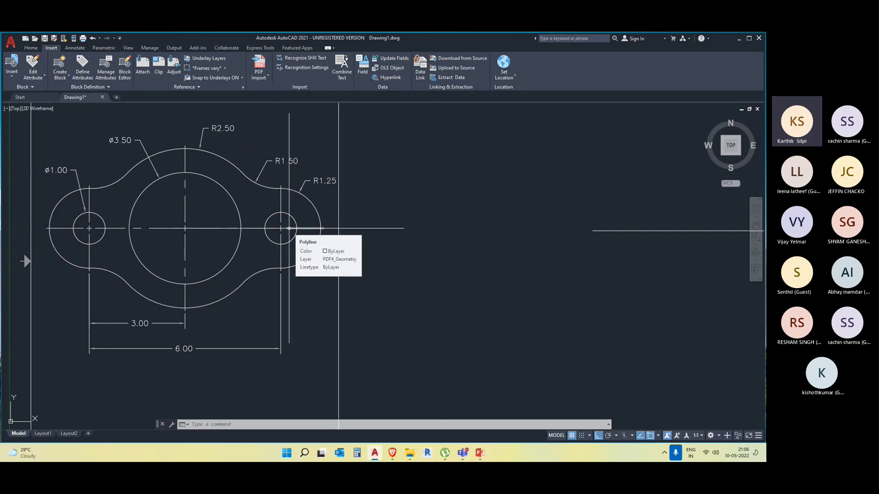
{"action": "scroll", "coordinate": [443, 281], "scroll_direction": "down", "scroll_amount": 2}
{"action": "middle_click_drag", "start_coordinate": [443, 282], "coordinate": [342, 270]}
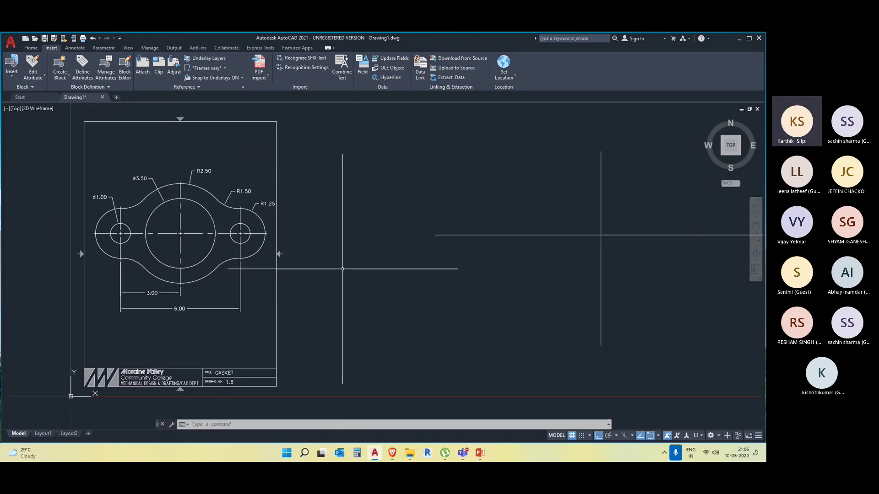
{"action": "middle_click_drag", "start_coordinate": [396, 300], "coordinate": [358, 288]}
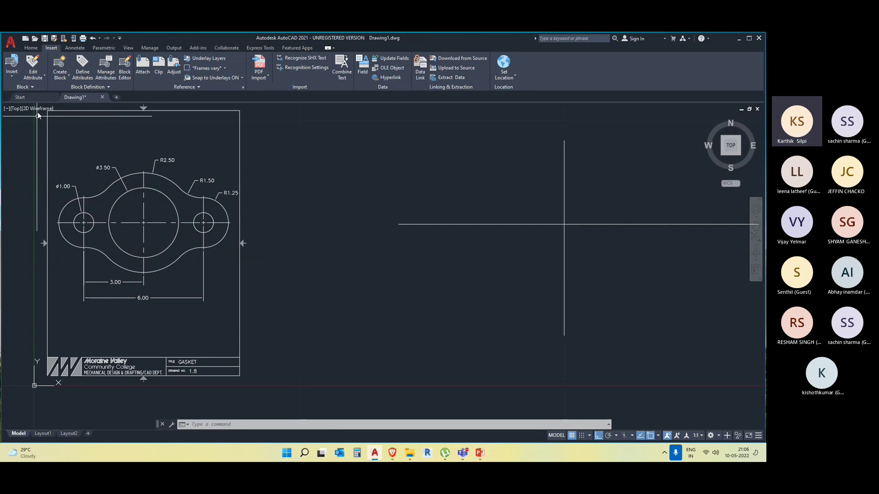
Draw a 3.5-diameter circle centred at the centre-line intersection
{"action": "left_click", "coordinate": [35, 48]}
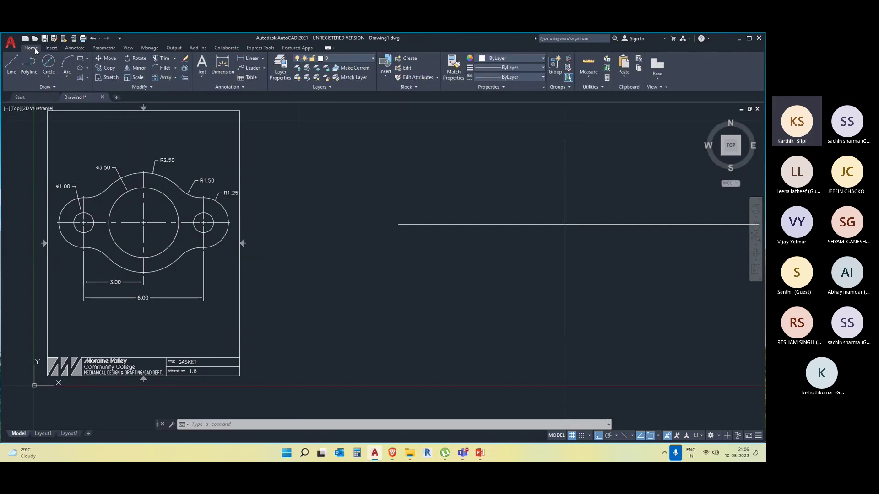
{"action": "left_click", "coordinate": [50, 80]}
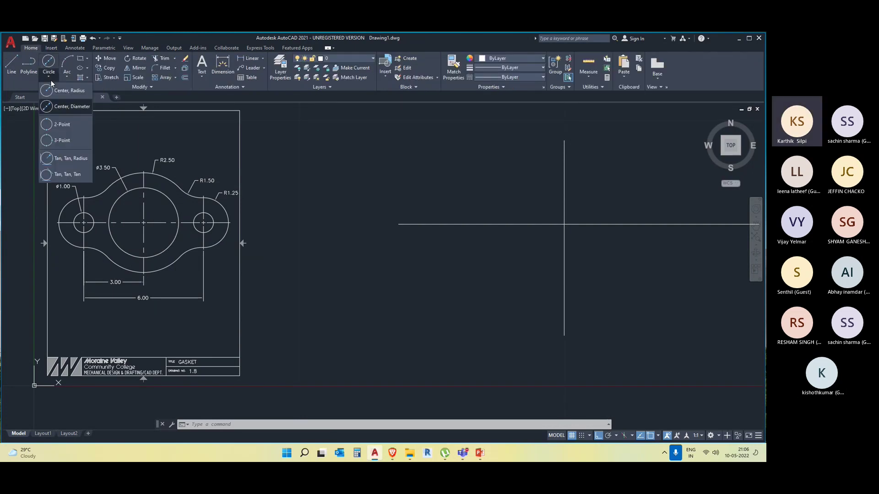
{"action": "left_click", "coordinate": [75, 107]}
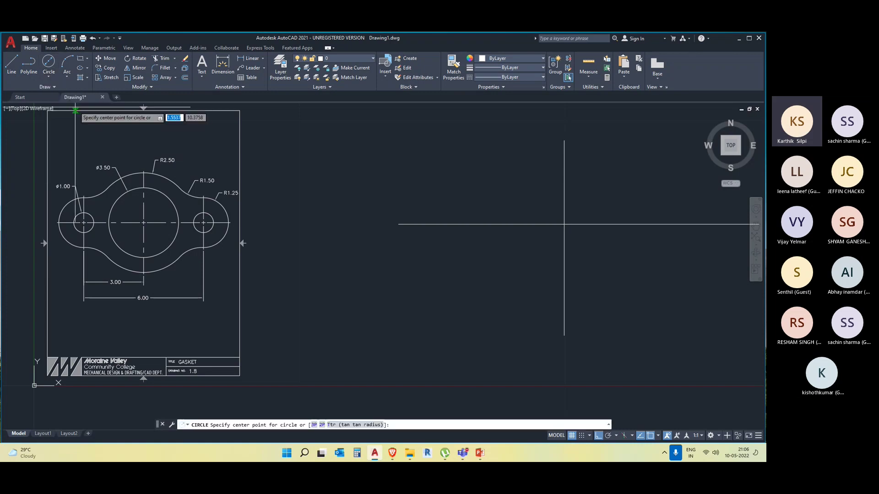
{"action": "left_click", "coordinate": [564, 225]}
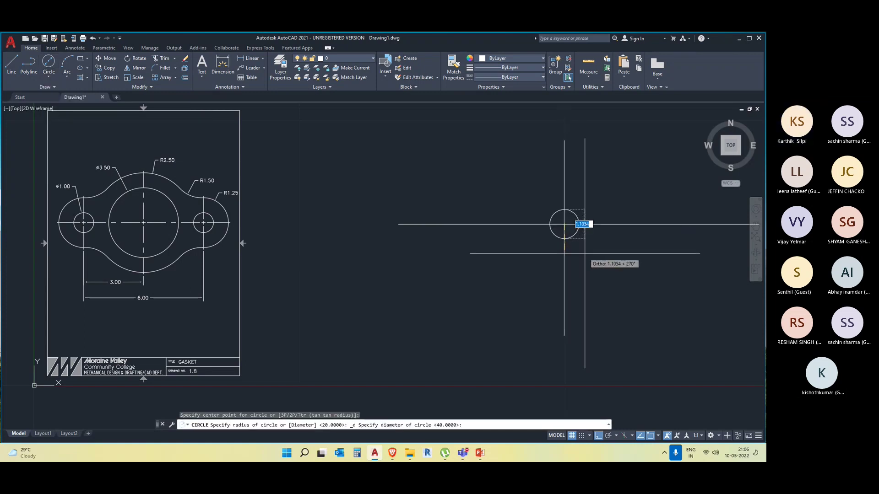
{"action": "type", "text": "3.5"}
{"action": "key", "text": "Return"}
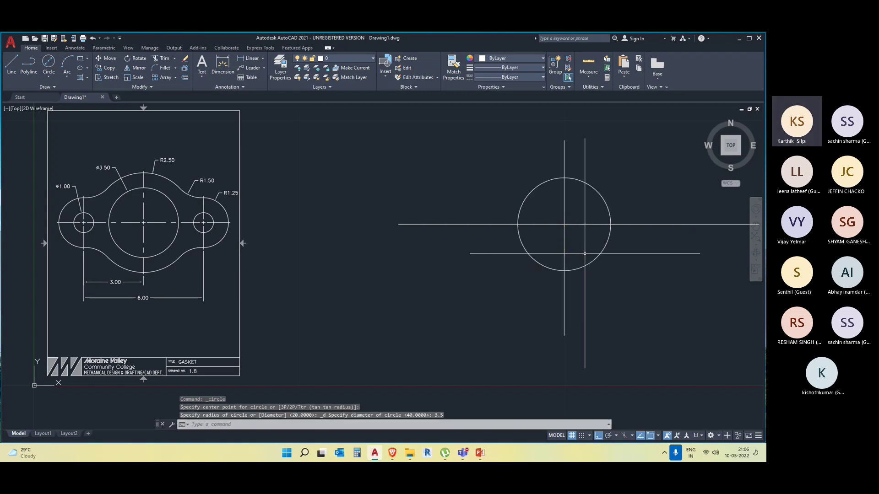
Draw a radius-5 circle at the same centre, then erase it as oversized
{"action": "key", "text": "Return"}
{"action": "left_click", "coordinate": [564, 224]}
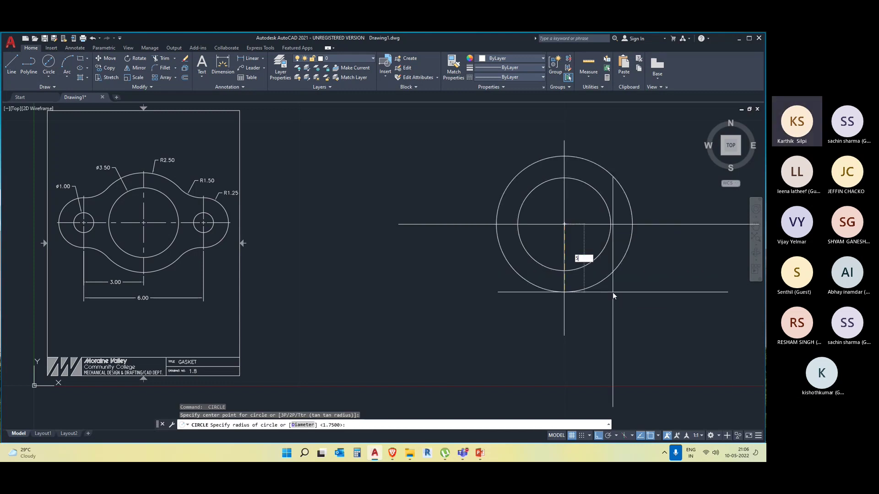
{"action": "type", "text": "5"}
{"action": "key", "text": "Return"}
{"action": "left_click", "coordinate": [663, 354]}
{"action": "left_click", "coordinate": [643, 317]}
{"action": "key", "text": "Delete"}
Draw a 2.5-radius circle concentric with the 3.5-diameter circle
{"action": "left_click", "coordinate": [52, 77]}
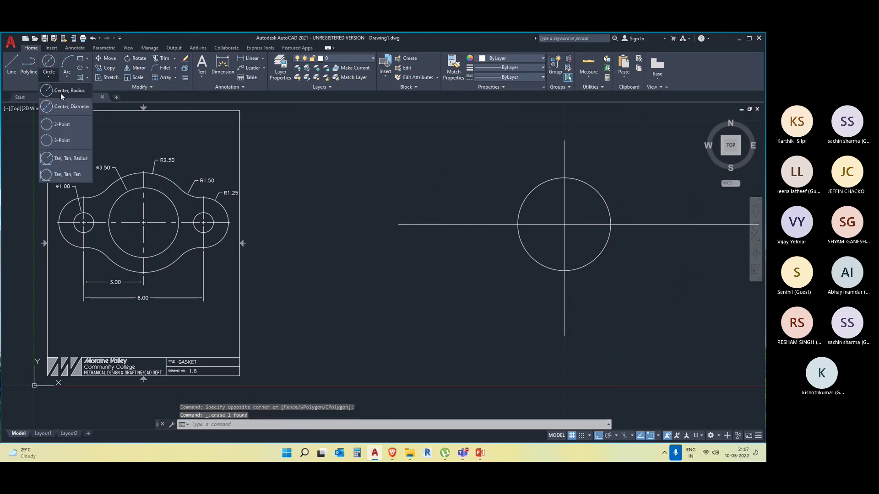
{"action": "left_click", "coordinate": [64, 104]}
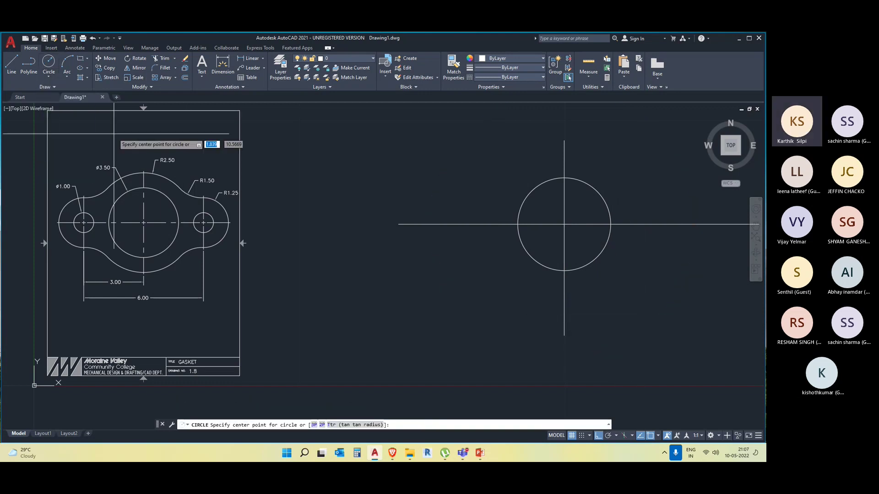
{"action": "left_click", "coordinate": [563, 224]}
{"action": "type", "text": "2.5"}
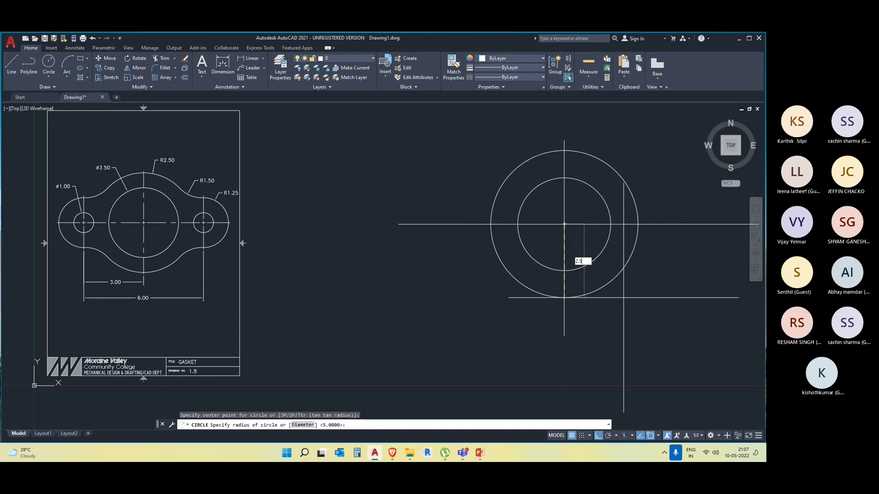
{"action": "key", "text": "Return"}
{"action": "key", "text": "Escape"}
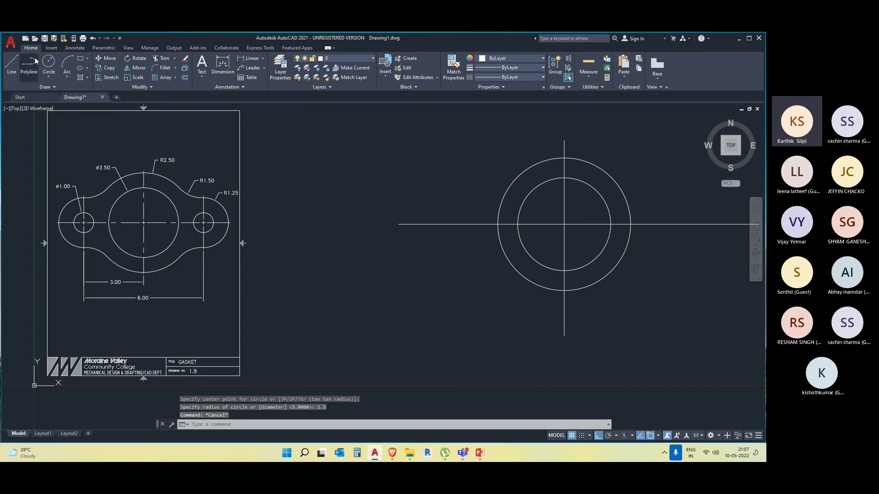
Reposition the view and select the vertical centre line
{"action": "left_click", "coordinate": [50, 79]}
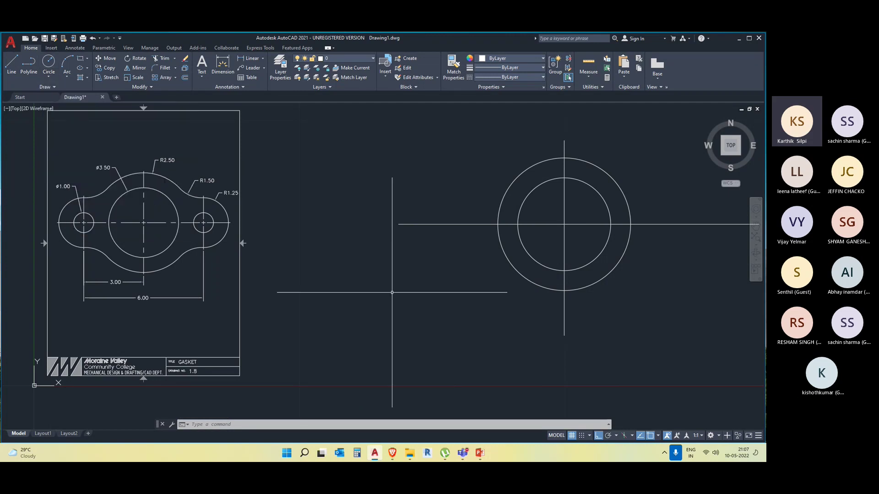
{"action": "middle_click_drag", "start_coordinate": [529, 281], "coordinate": [482, 275]}
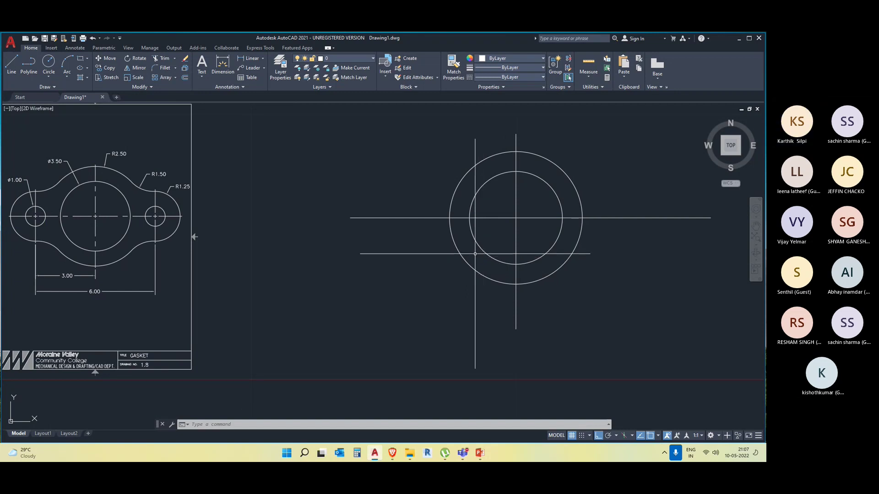
{"action": "middle_click_drag", "start_coordinate": [261, 294], "coordinate": [292, 283]}
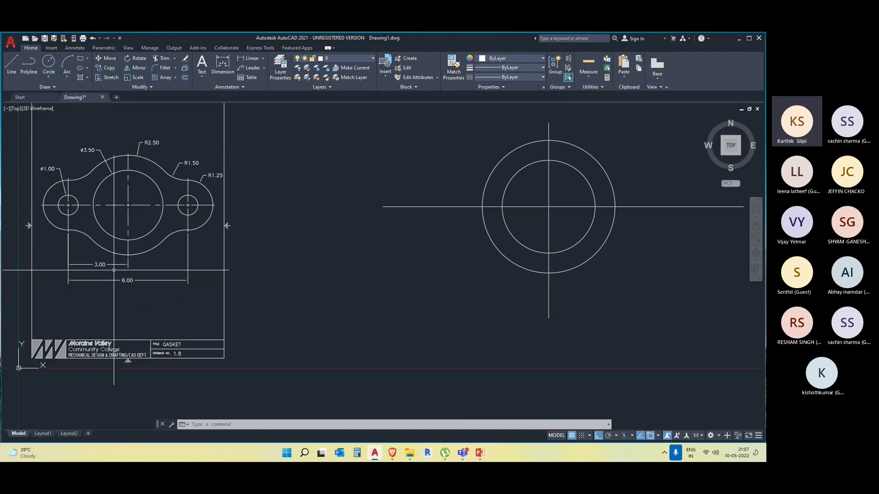
{"action": "type", "text": "l"}
{"action": "key", "text": "Return"}
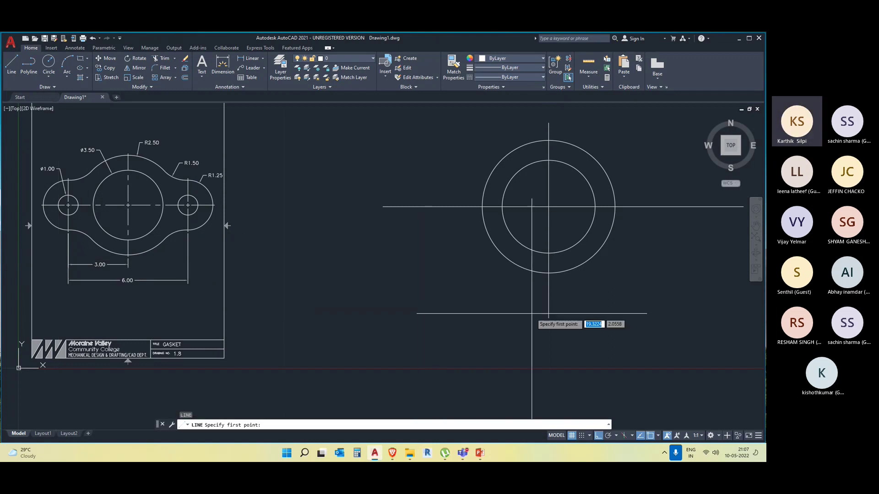
{"action": "key", "text": "Escape"}
{"action": "left_click_drag", "start_coordinate": [555, 298], "coordinate": [531, 304]}
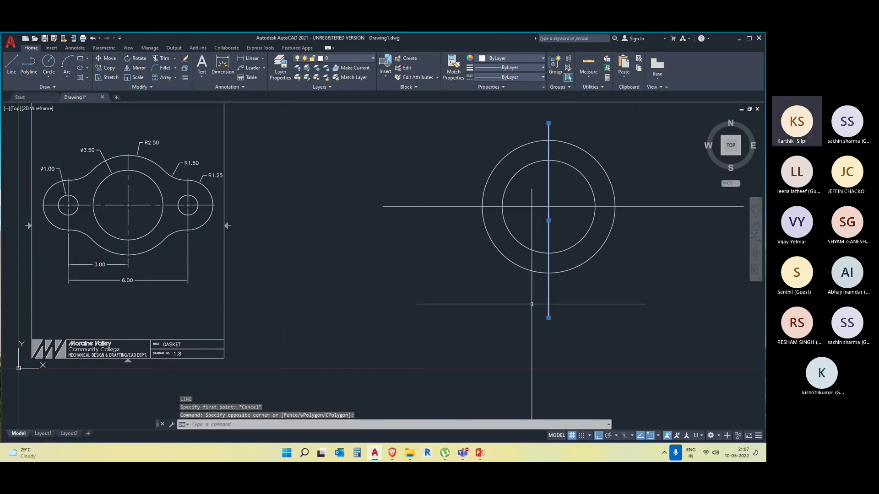
Offset the vertical centre line by 3 to the left and to the right
{"action": "type", "text": "o"}
{"action": "key", "text": "Return"}
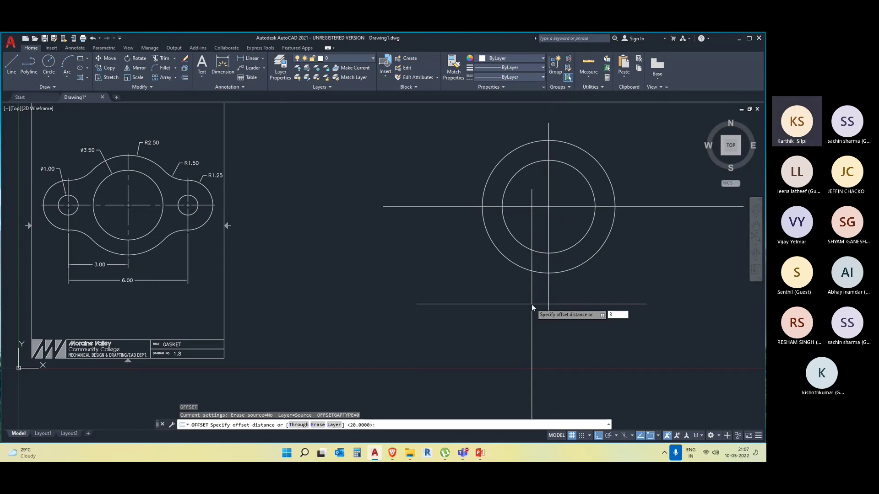
{"action": "type", "text": "3"}
{"action": "key", "text": "Return"}
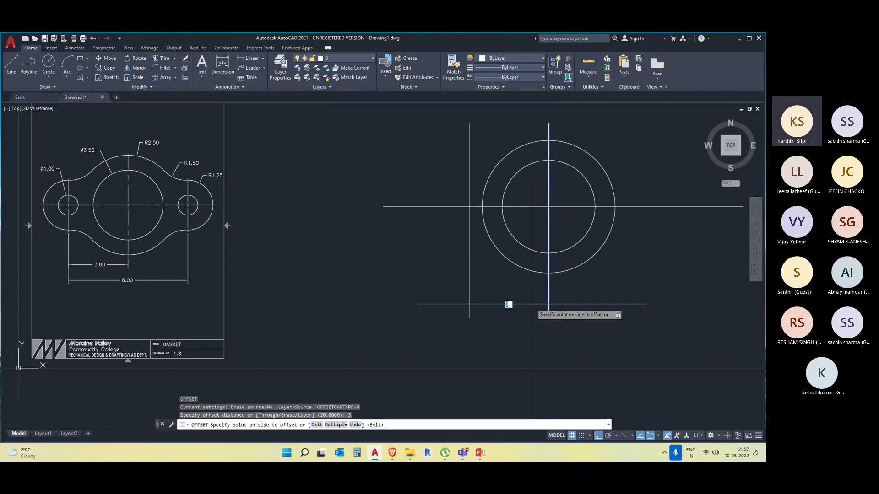
{"action": "left_click", "coordinate": [548, 303]}
{"action": "left_click", "coordinate": [439, 304]}
{"action": "left_click", "coordinate": [548, 310]}
{"action": "left_click", "coordinate": [604, 305]}
{"action": "key", "text": "Escape"}
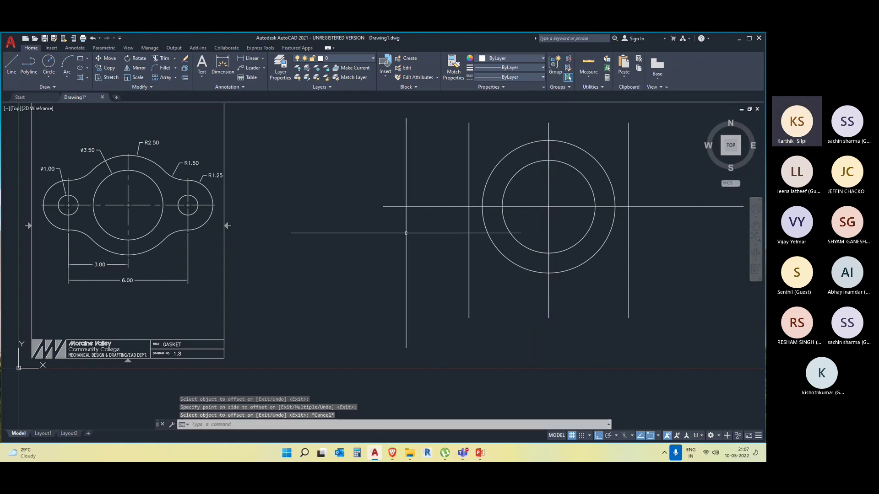
Frame the gasket sheet and the new circles together in the view
{"action": "middle_click_drag", "start_coordinate": [646, 298], "coordinate": [582, 299]}
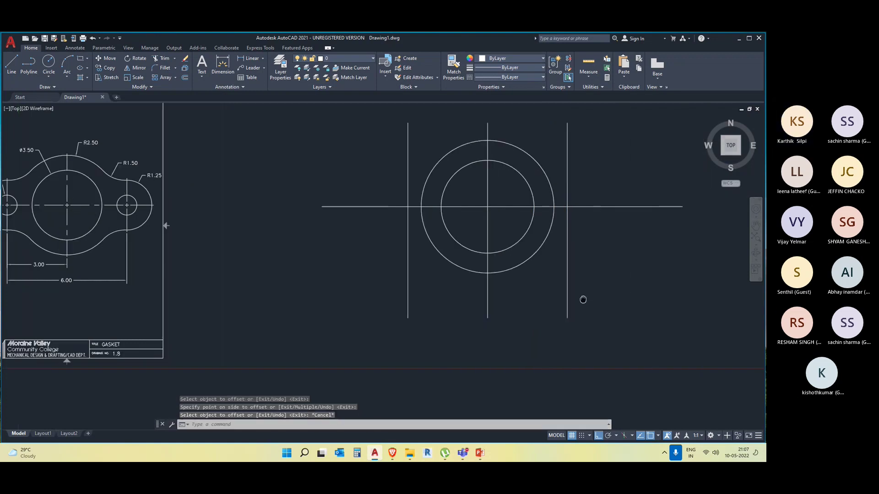
{"action": "middle_click_drag", "start_coordinate": [456, 340], "coordinate": [477, 338]}
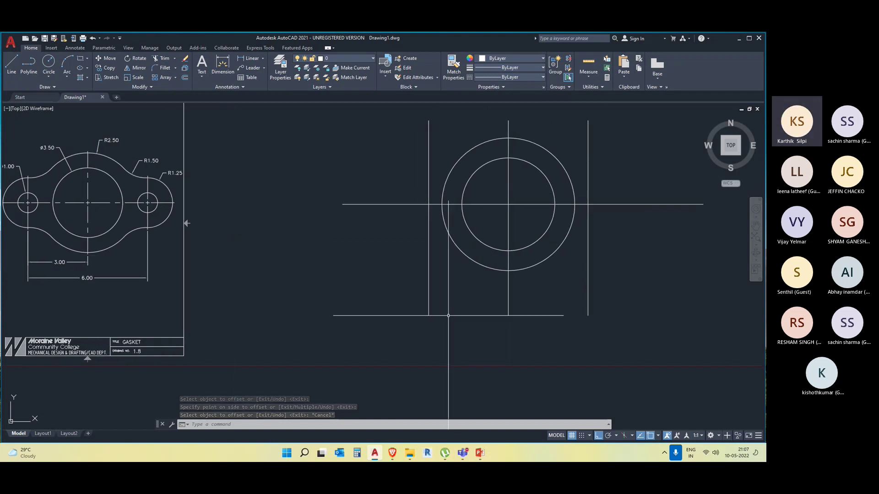
{"action": "scroll", "coordinate": [19, 225], "scroll_direction": "up", "scroll_amount": 2}
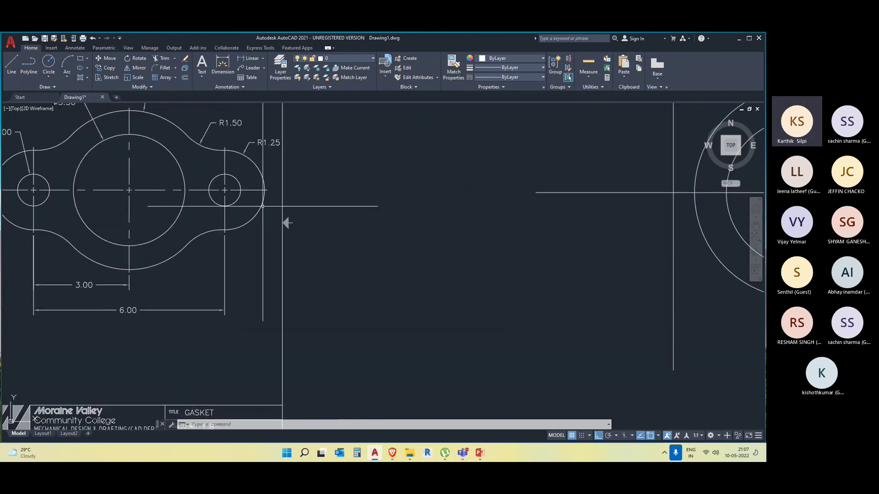
{"action": "scroll", "coordinate": [263, 207], "scroll_direction": "down", "scroll_amount": 2}
{"action": "middle_click_drag", "start_coordinate": [178, 215], "coordinate": [183, 228]}
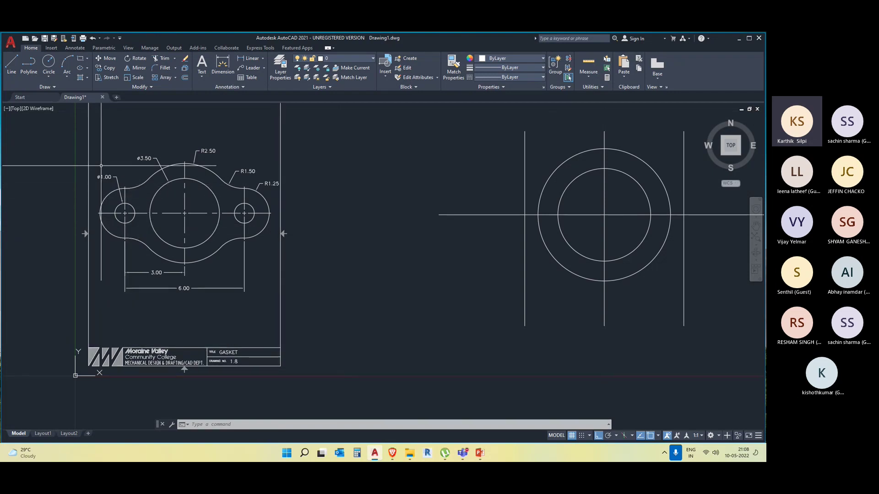
Draw a 1-diameter hole where the left offset line crosses the horizontal centre line
{"action": "left_click", "coordinate": [50, 78]}
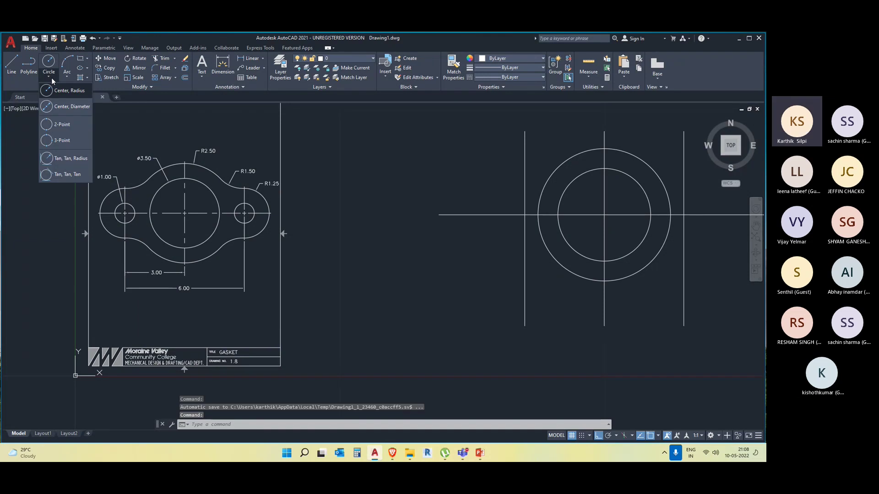
{"action": "left_click", "coordinate": [68, 108]}
{"action": "middle_click_drag", "start_coordinate": [463, 235], "coordinate": [326, 220]}
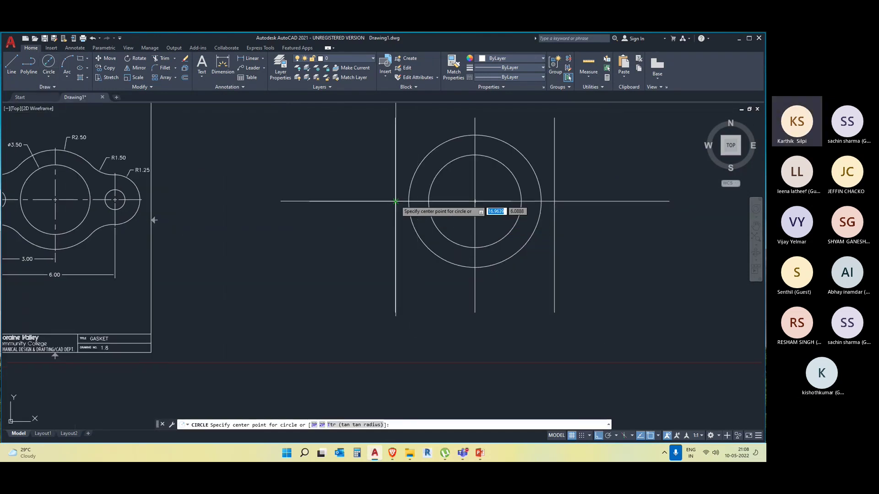
{"action": "left_click", "coordinate": [395, 200]}
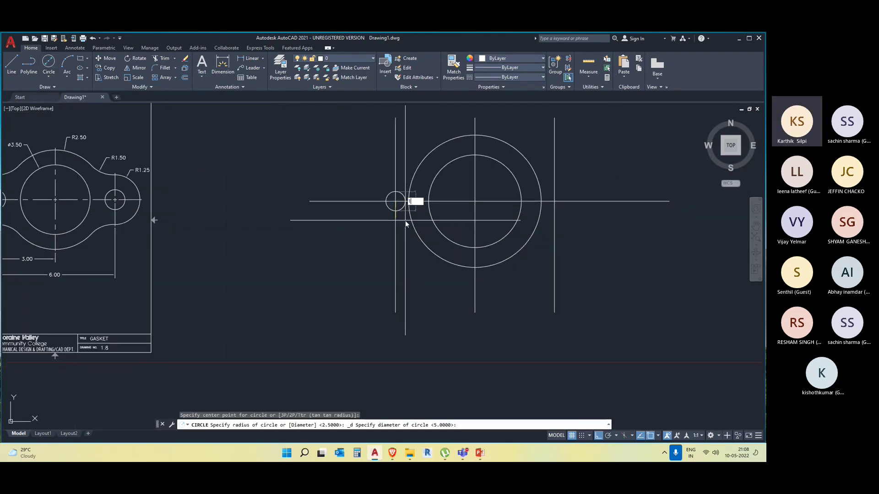
{"action": "type", "text": "1"}
{"action": "key", "text": "Return"}
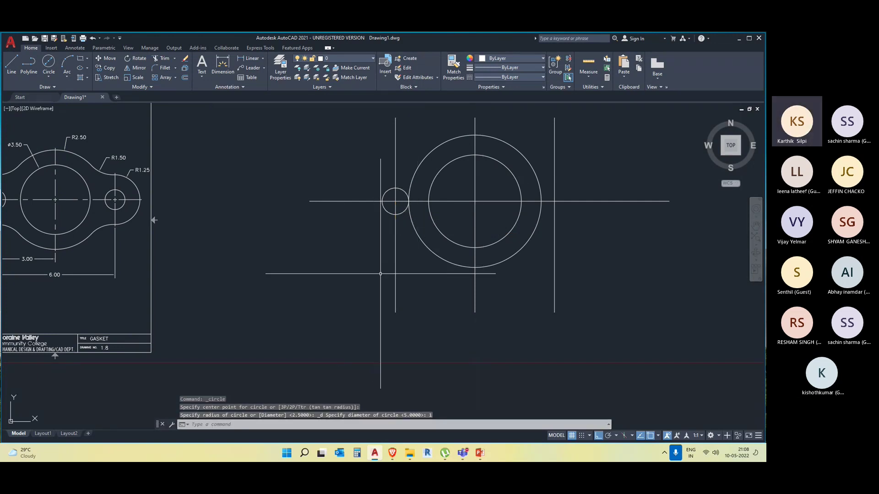
Draw a 1.25-radius circle concentric with the left hole
{"action": "middle_click_drag", "start_coordinate": [352, 270], "coordinate": [365, 274]}
{"action": "middle_click_drag", "start_coordinate": [280, 280], "coordinate": [304, 284]}
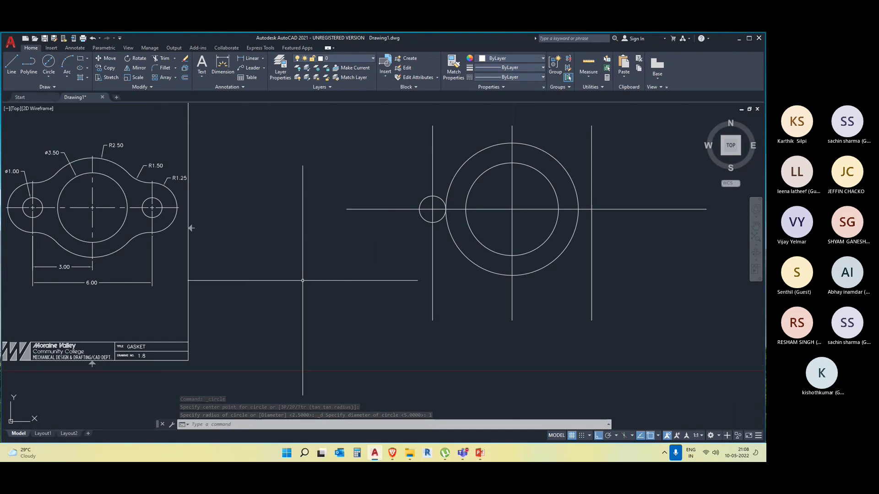
{"action": "middle_click_drag", "start_coordinate": [238, 262], "coordinate": [278, 276]}
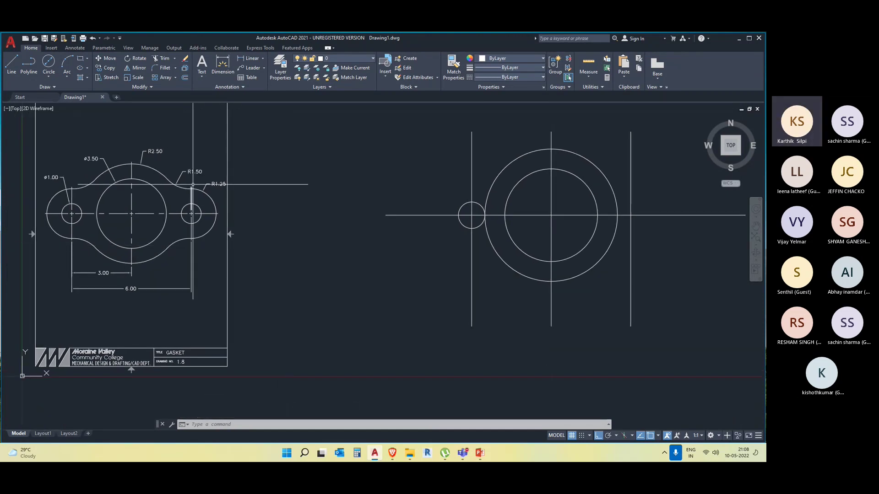
{"action": "left_click", "coordinate": [48, 77]}
{"action": "left_click", "coordinate": [64, 105]}
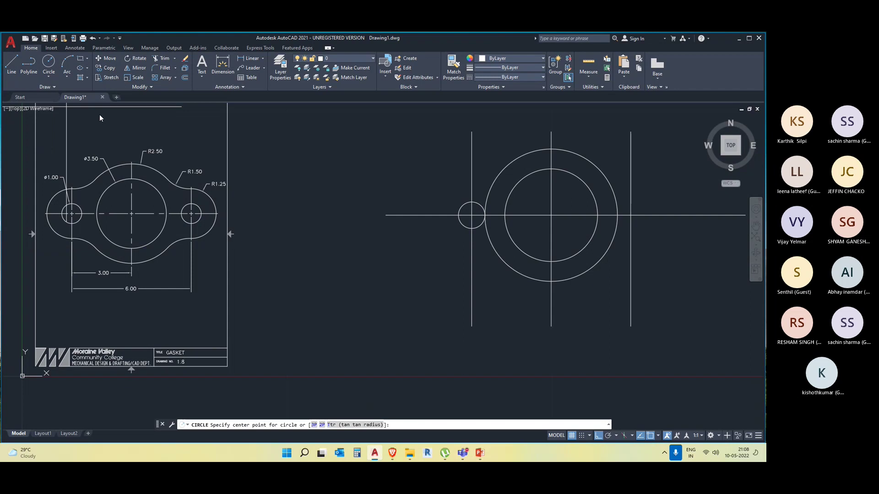
{"action": "left_click", "coordinate": [471, 215]}
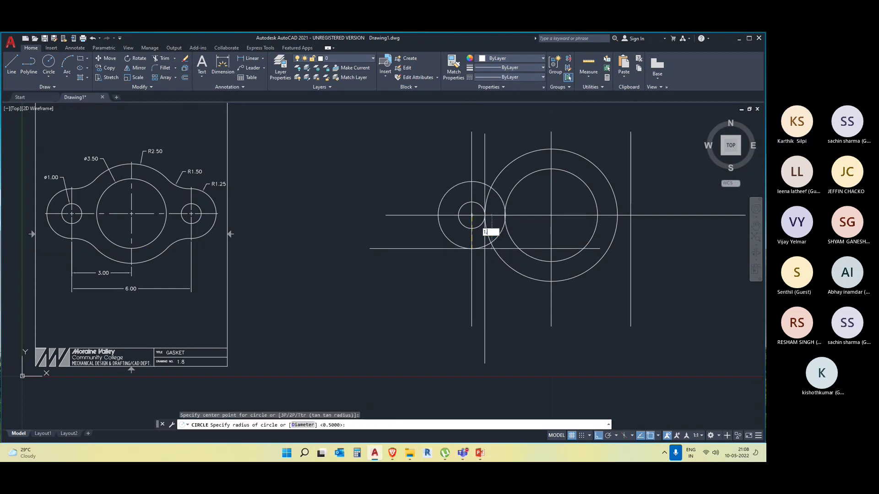
{"action": "key", "text": "Return"}
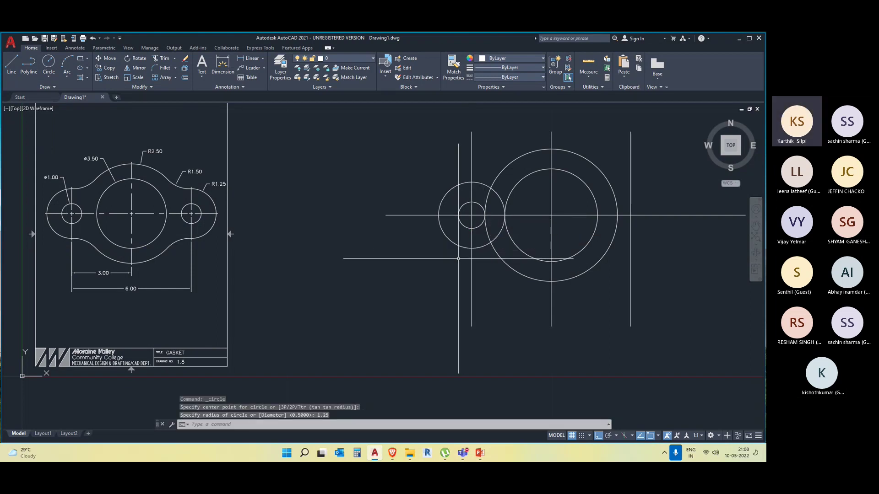
Select the left hole and boss circle pair
{"action": "left_click", "coordinate": [440, 218]}
{"action": "left_click", "coordinate": [466, 223]}
{"action": "left_click", "coordinate": [458, 216]}
{"action": "middle_click_drag", "start_coordinate": [411, 313], "coordinate": [300, 289]}
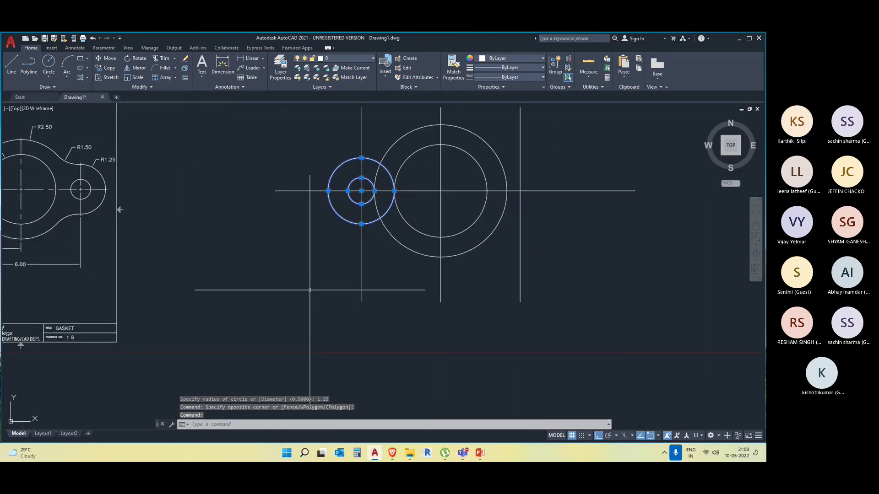
Mirror the left circle pair about the middle vertical centre line, keeping the originals
{"action": "left_click", "coordinate": [133, 68]}
{"action": "middle_click_drag", "start_coordinate": [452, 155], "coordinate": [439, 201]}
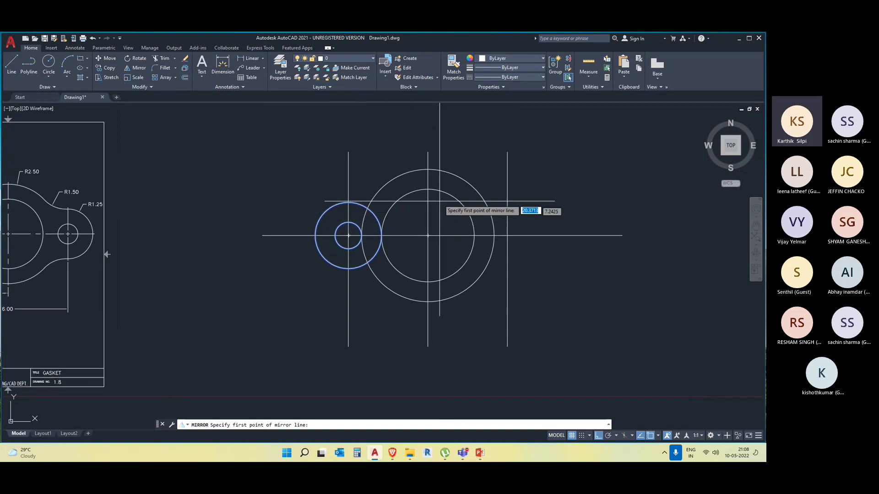
{"action": "left_click", "coordinate": [427, 152]}
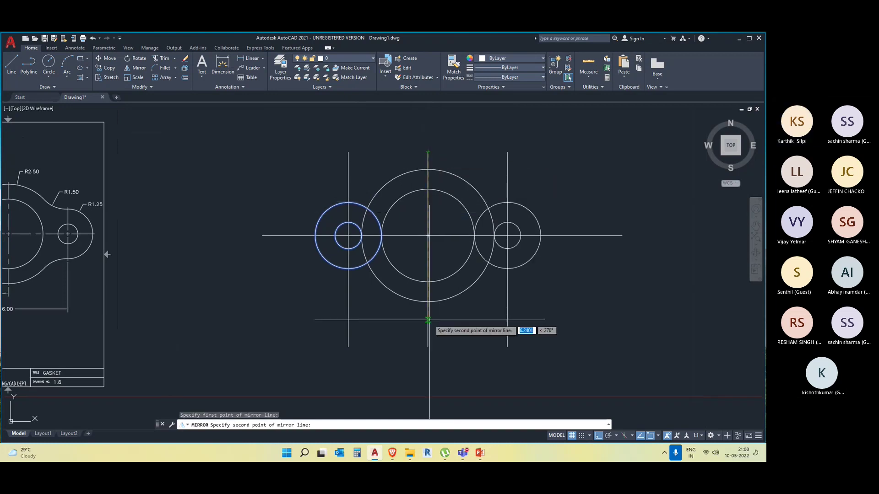
{"action": "left_click", "coordinate": [428, 348]}
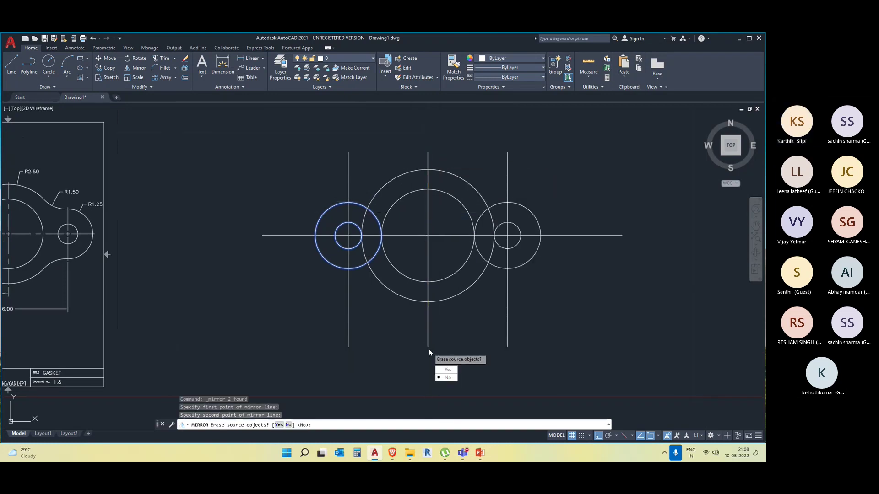
{"action": "left_click", "coordinate": [447, 377]}
{"action": "middle_click_drag", "start_coordinate": [123, 261], "coordinate": [254, 259]}
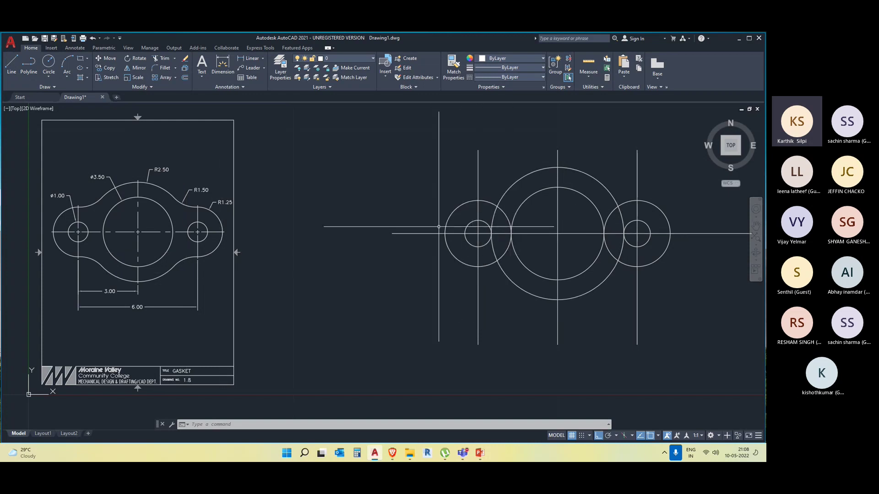
{"action": "scroll", "coordinate": [206, 196], "scroll_direction": "up", "scroll_amount": 2}
{"action": "scroll", "coordinate": [205, 196], "scroll_direction": "down", "scroll_amount": 3}
{"action": "scroll", "coordinate": [283, 225], "scroll_direction": "up", "scroll_amount": 1}
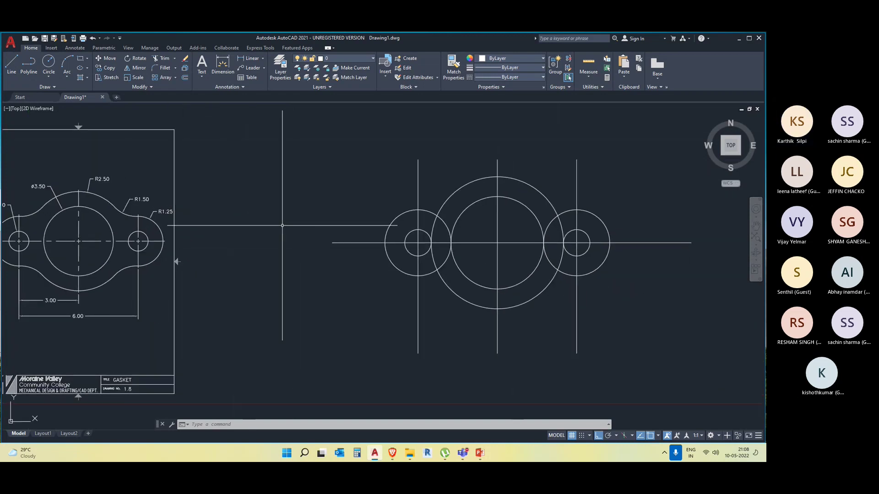
Fillet both boss circles to the large circle at the top with radius 1.5
{"action": "left_click", "coordinate": [176, 68]}
{"action": "left_click", "coordinate": [176, 84]}
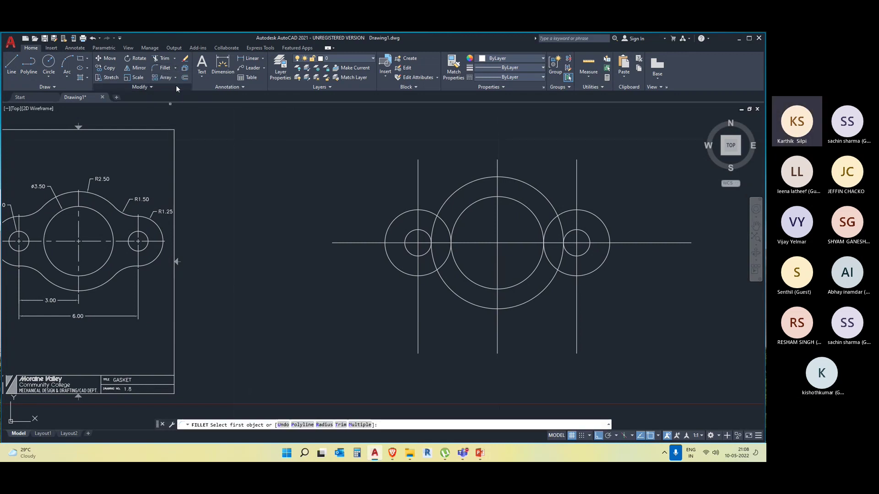
{"action": "left_click", "coordinate": [324, 425]}
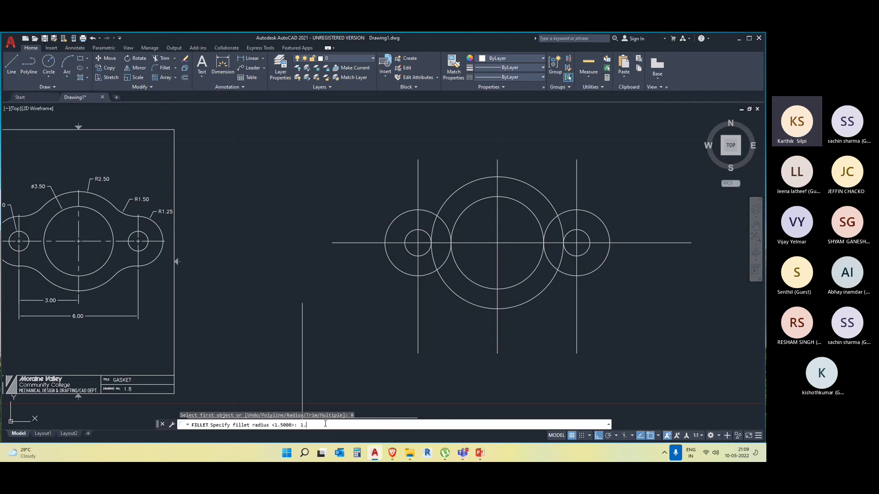
{"action": "key", "text": "Return"}
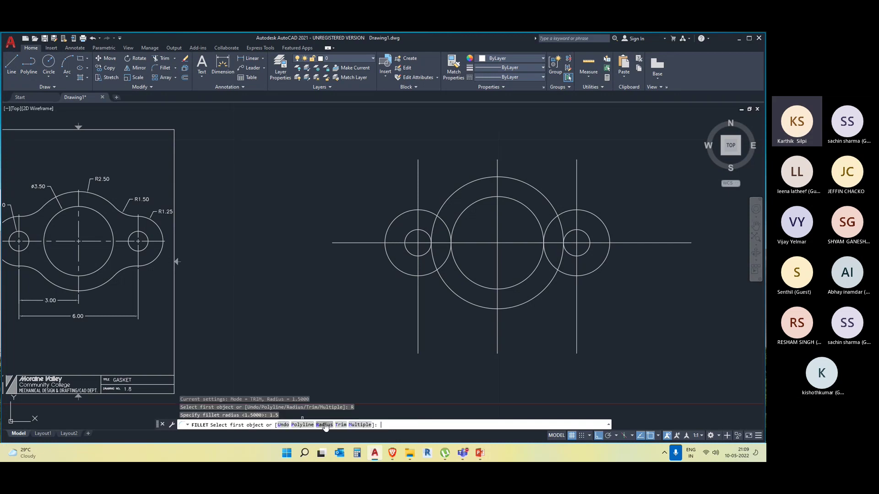
{"action": "left_click", "coordinate": [424, 211]}
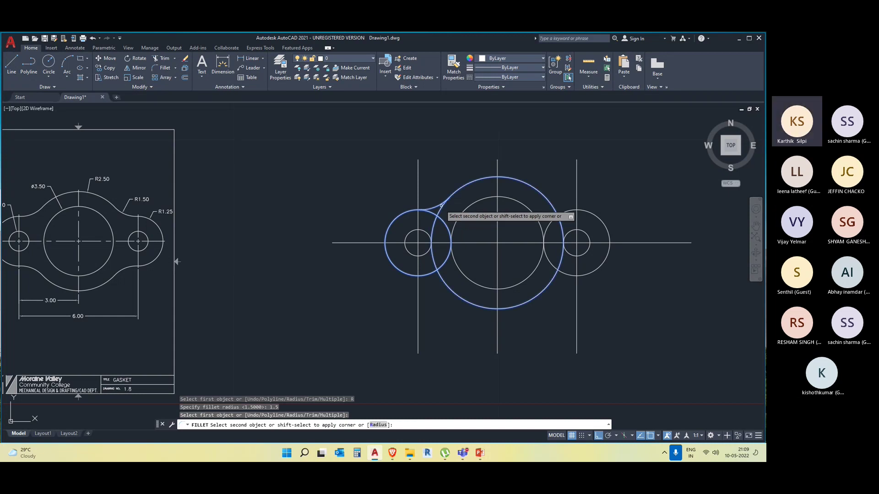
{"action": "left_click", "coordinate": [440, 206]}
{"action": "key", "text": "Return"}
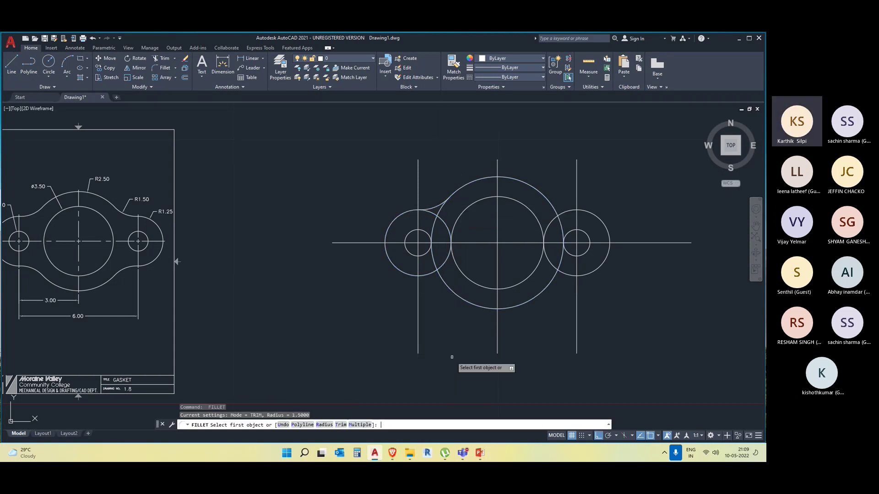
{"action": "left_click", "coordinate": [541, 193]}
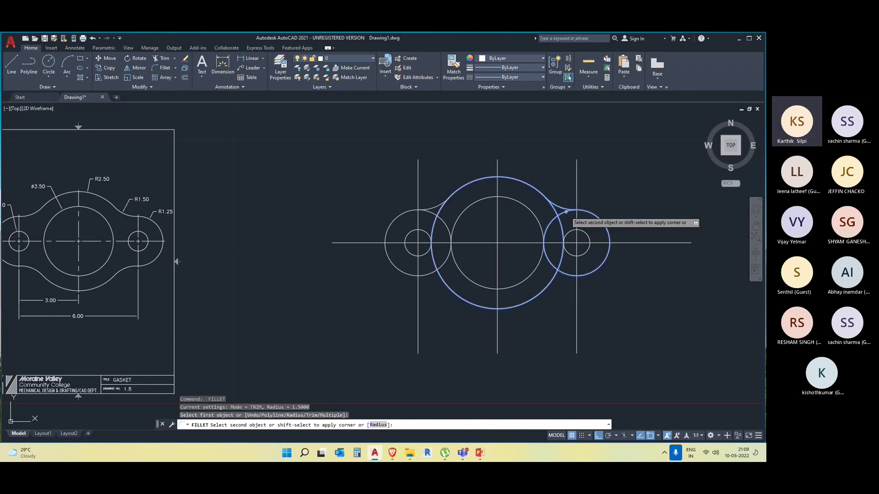
{"action": "left_click", "coordinate": [561, 213]}
Add the bottom-right and bottom-left 1.5-radius fillets between the bosses and the large circle
{"action": "key", "text": "Return"}
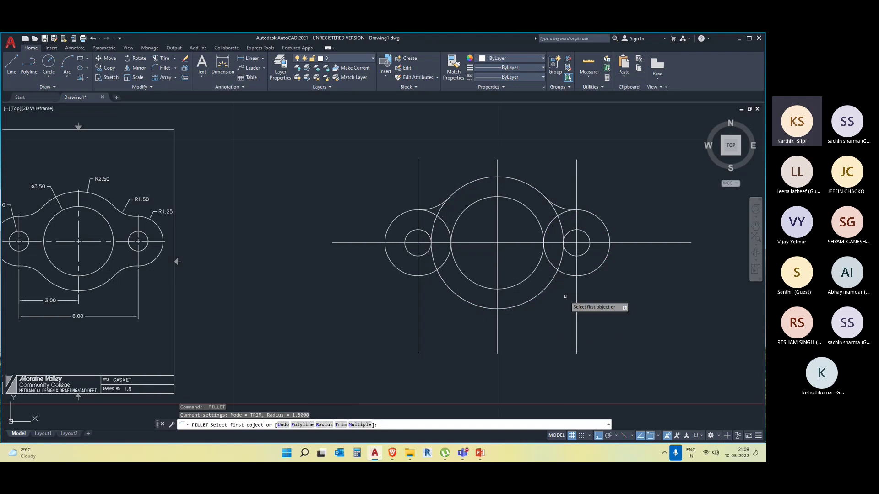
{"action": "left_click", "coordinate": [559, 278]}
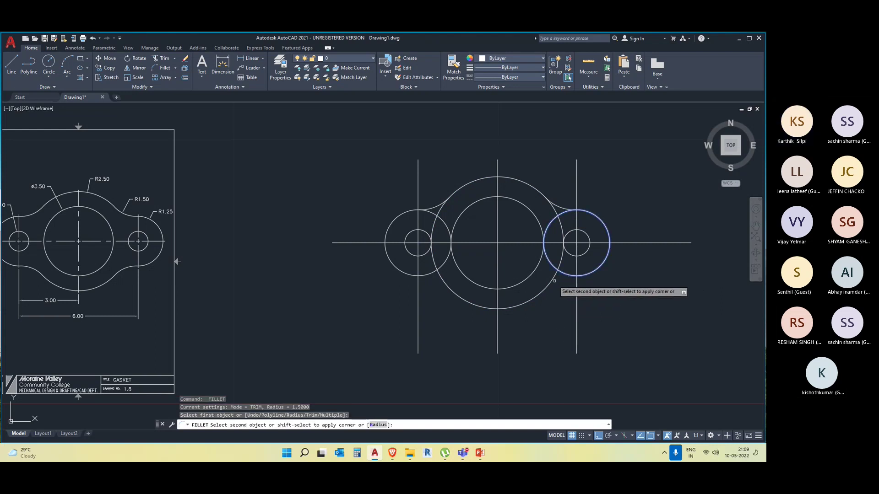
{"action": "left_click", "coordinate": [558, 279]}
{"action": "key", "text": "Return"}
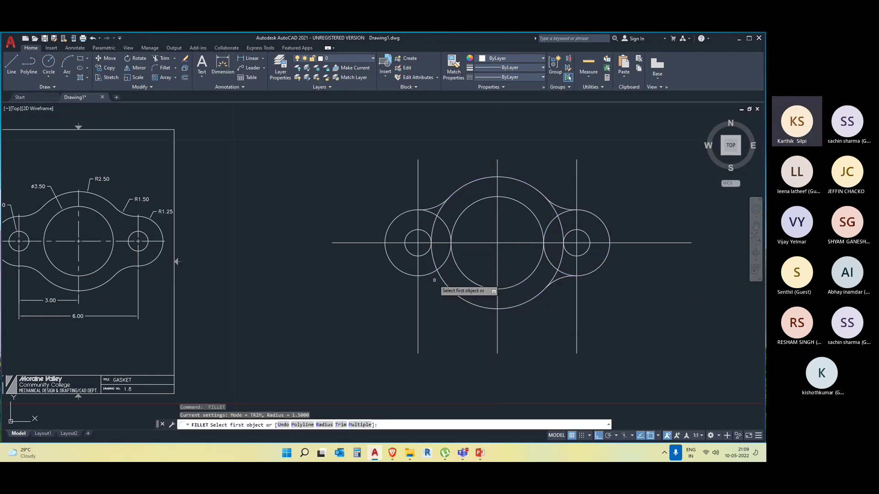
{"action": "left_click", "coordinate": [442, 280]}
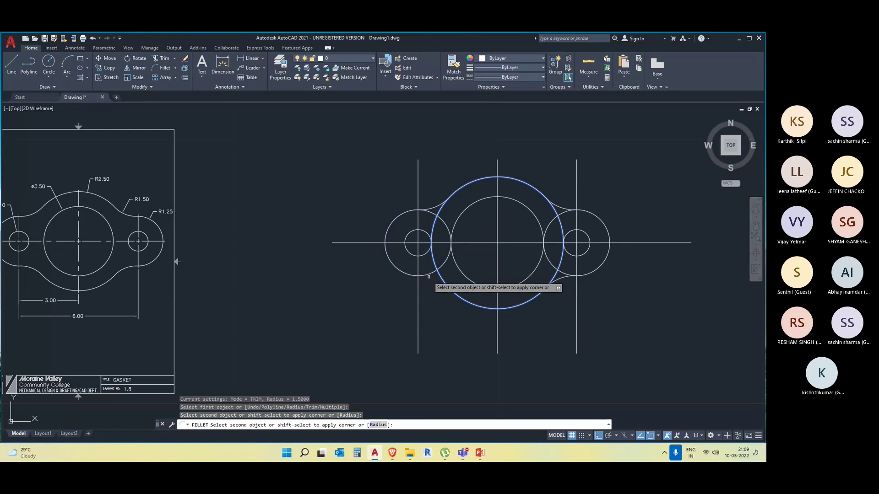
{"action": "left_click", "coordinate": [428, 273]}
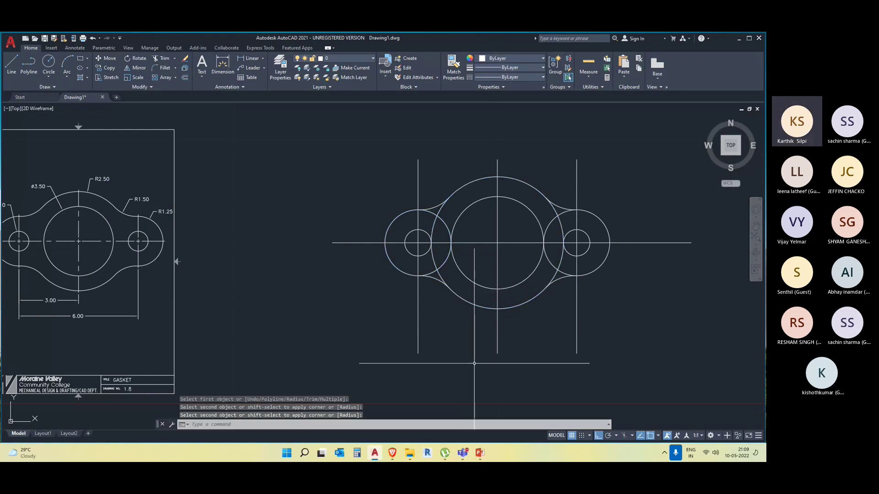
{"action": "middle_click_drag", "start_coordinate": [249, 354], "coordinate": [310, 347]}
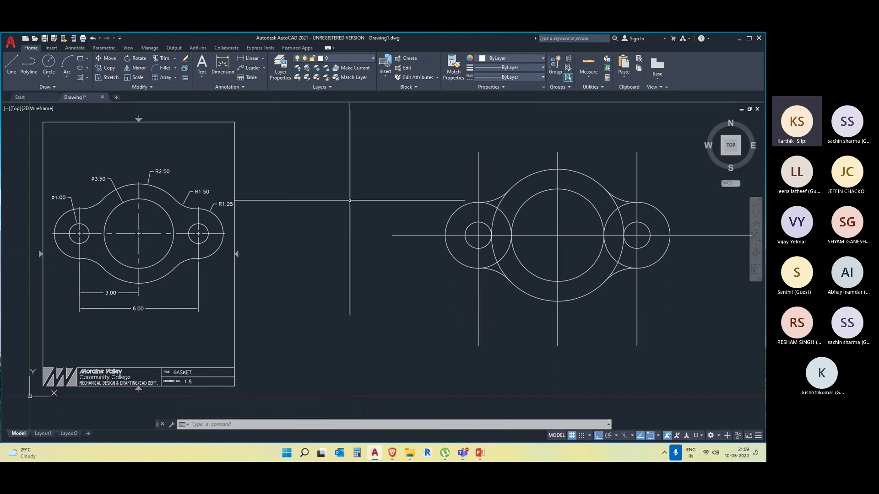
Delete the three vertical centre lines and the horizontal centre line
{"action": "mouse_move", "coordinate": [458, 251]}
{"action": "middle_mouse_down"}
{"action": "mouse_move", "coordinate": [344, 255]}
{"action": "mouse_move", "coordinate": [394, 259]}
{"action": "middle_mouse_up"}
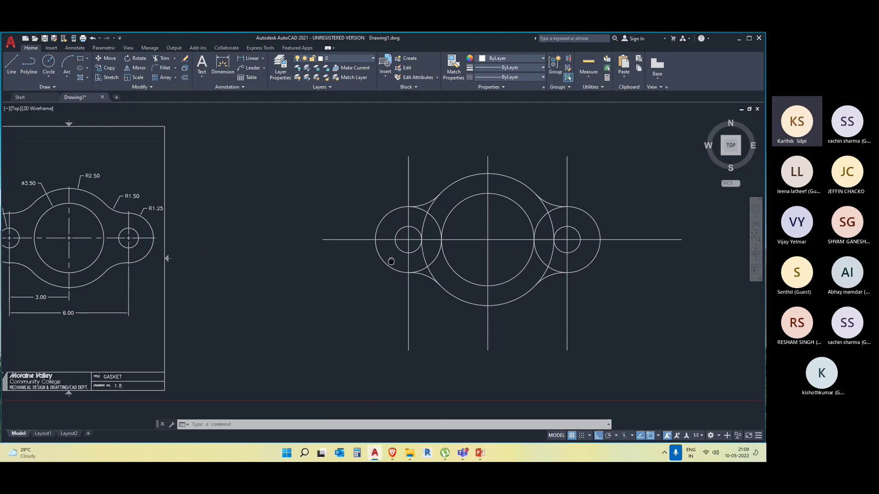
{"action": "left_click", "coordinate": [632, 325]}
{"action": "left_click", "coordinate": [383, 329]}
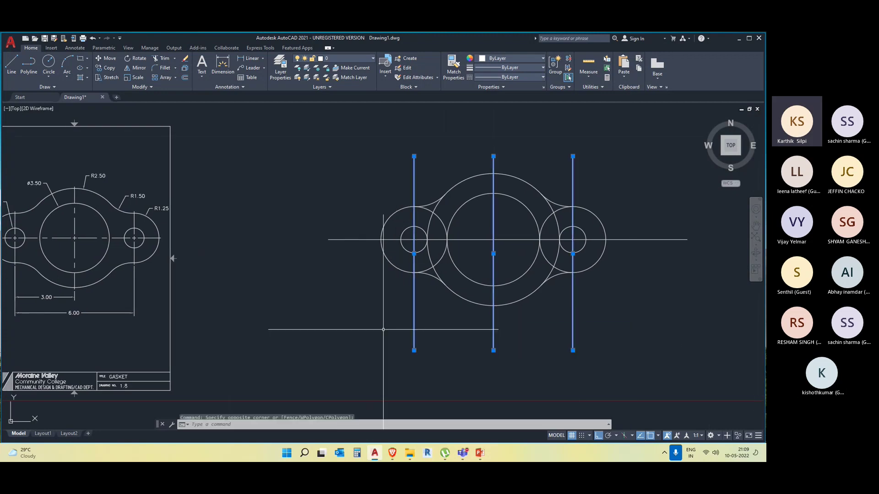
{"action": "key", "text": "Delete"}
{"action": "left_click", "coordinate": [650, 240]}
{"action": "key", "text": "Delete"}
Reframe the gasket and start the TRIM command
{"action": "middle_click_drag", "start_coordinate": [435, 398], "coordinate": [490, 375]}
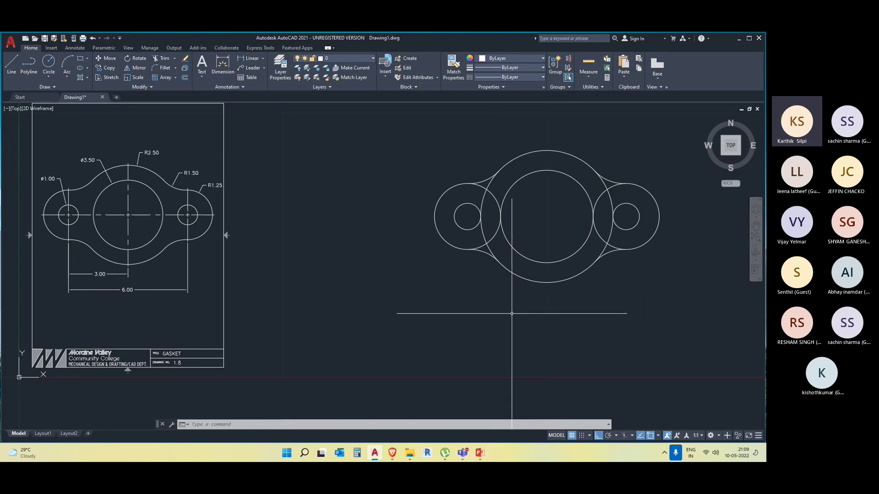
{"action": "scroll", "coordinate": [625, 274], "scroll_direction": "up", "scroll_amount": 2}
{"action": "mouse_move", "coordinate": [512, 312]}
{"action": "middle_mouse_down"}
{"action": "mouse_move", "coordinate": [492, 382]}
{"action": "mouse_move", "coordinate": [499, 371]}
{"action": "mouse_move", "coordinate": [566, 340]}
{"action": "middle_mouse_up"}
{"action": "scroll", "coordinate": [499, 382], "scroll_direction": "down", "scroll_amount": 2}
{"action": "key", "text": "Return"}
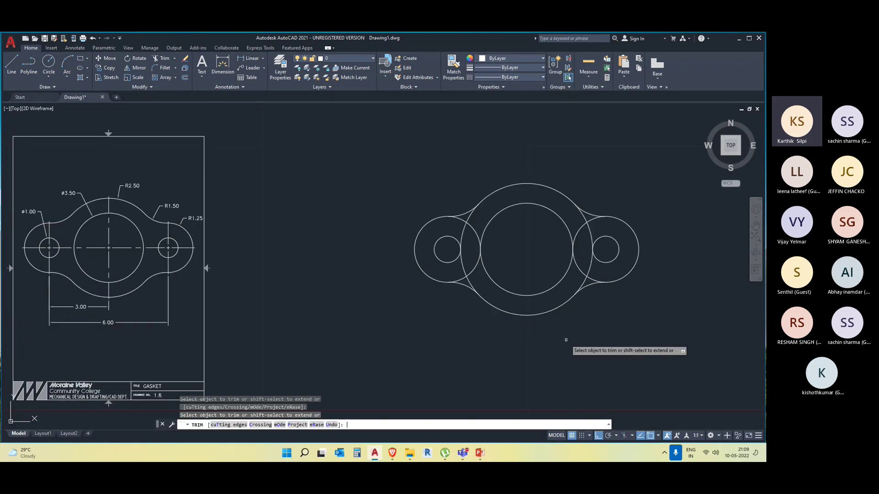
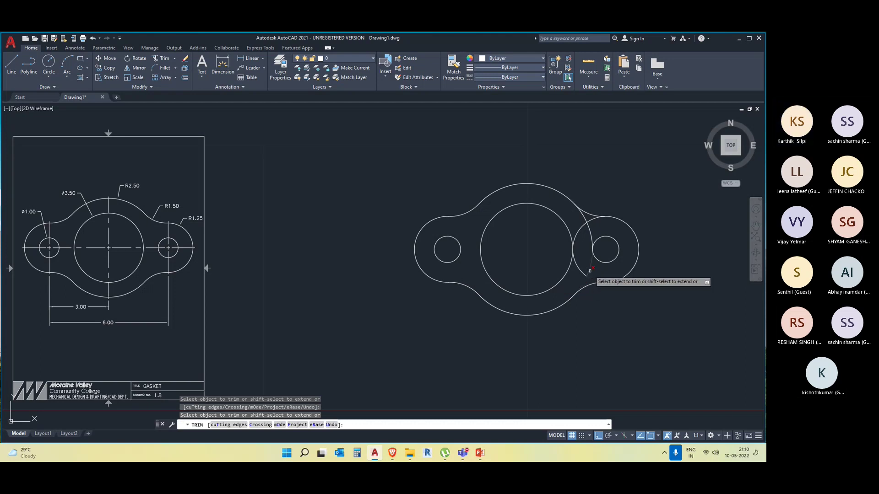
Trim the two inner arcs of the right lobe circle from the gasket outline
{"action": "left_click", "coordinate": [589, 270]}
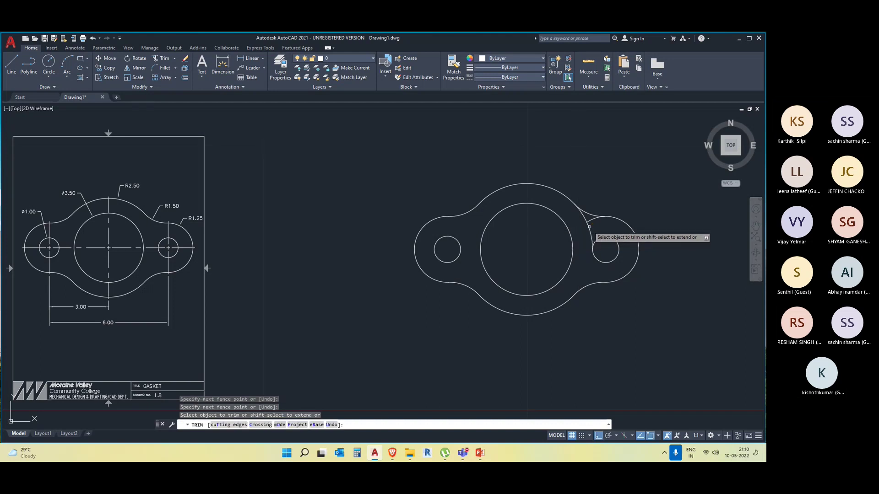
{"action": "left_click", "coordinate": [589, 226]}
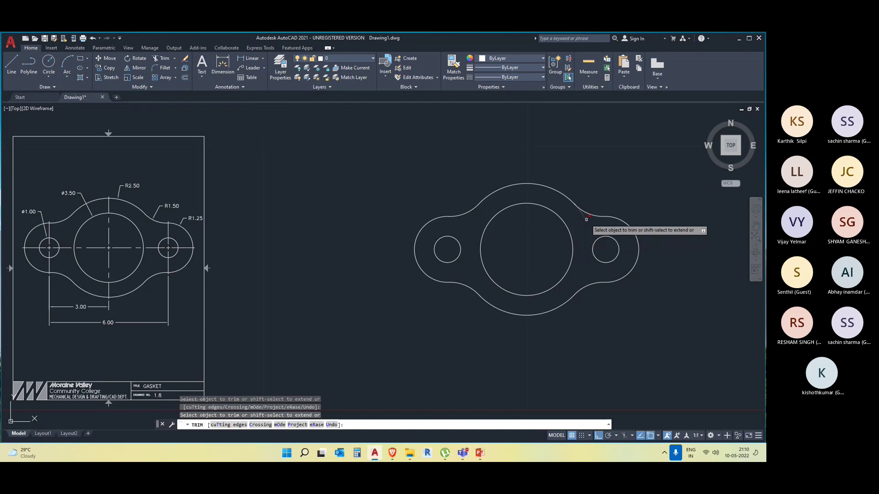
{"action": "scroll", "coordinate": [585, 275], "scroll_direction": "down", "scroll_amount": 4}
{"action": "key", "text": "Escape"}
{"action": "scroll", "coordinate": [435, 299], "scroll_direction": "up", "scroll_amount": 4}
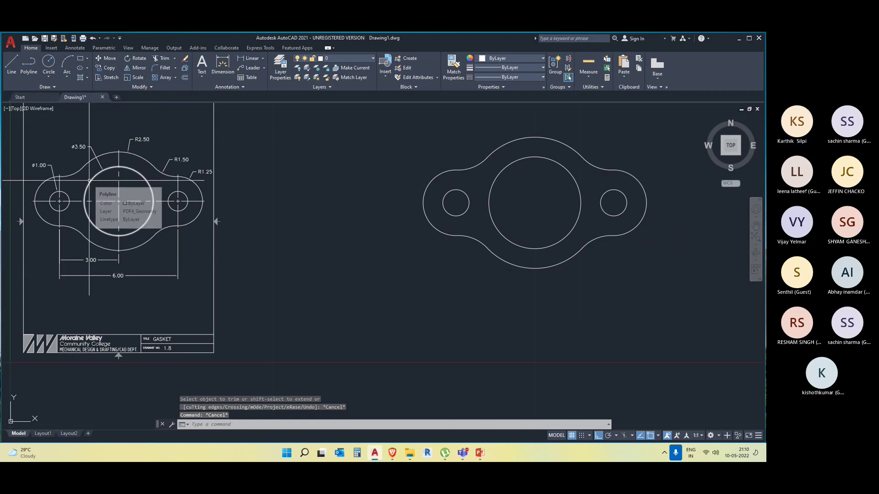
Pan the view to reposition the gasket and reference sheet on screen
{"action": "middle_click_drag", "start_coordinate": [236, 240], "coordinate": [242, 252]}
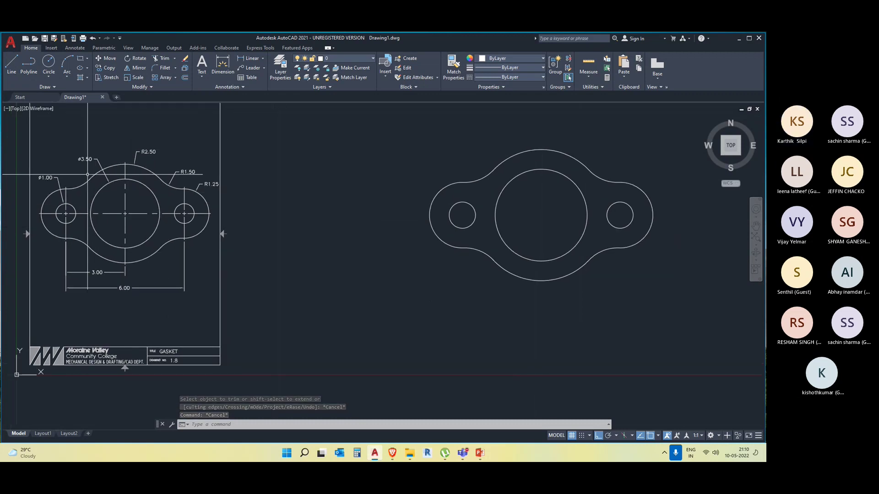
{"action": "left_click", "coordinate": [195, 298]}
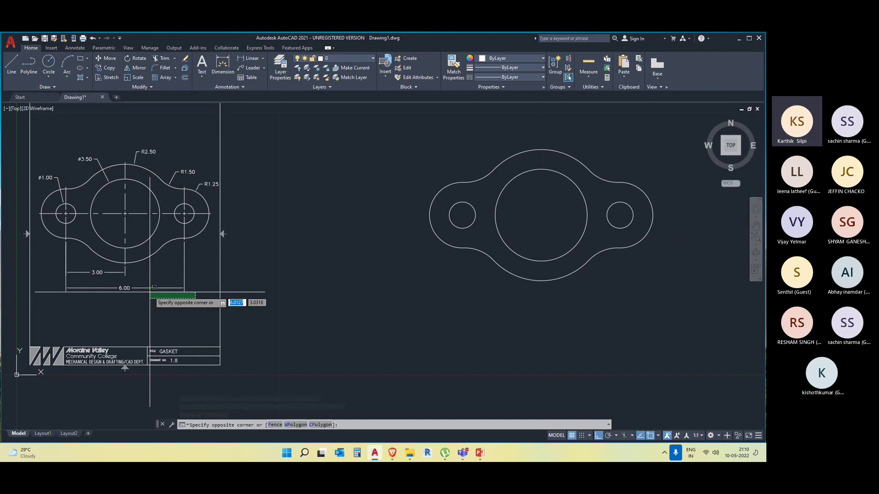
{"action": "left_click", "coordinate": [147, 322]}
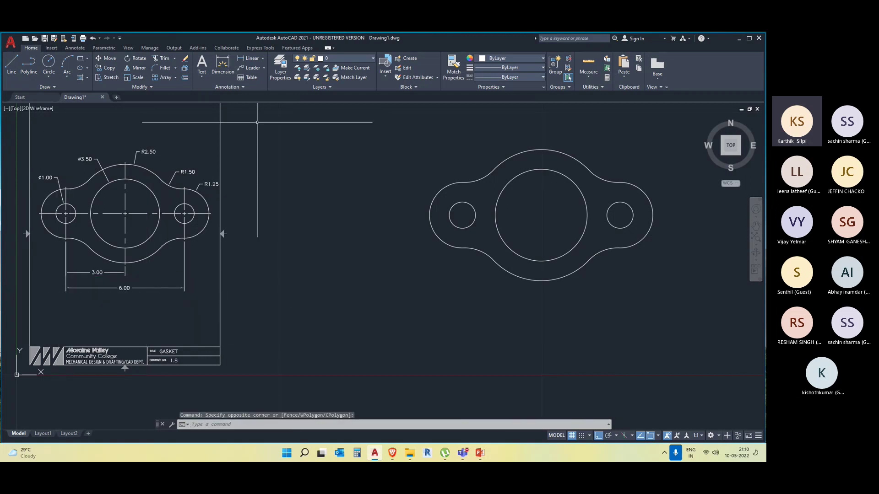
{"action": "middle_click_drag", "start_coordinate": [315, 273], "coordinate": [330, 285]}
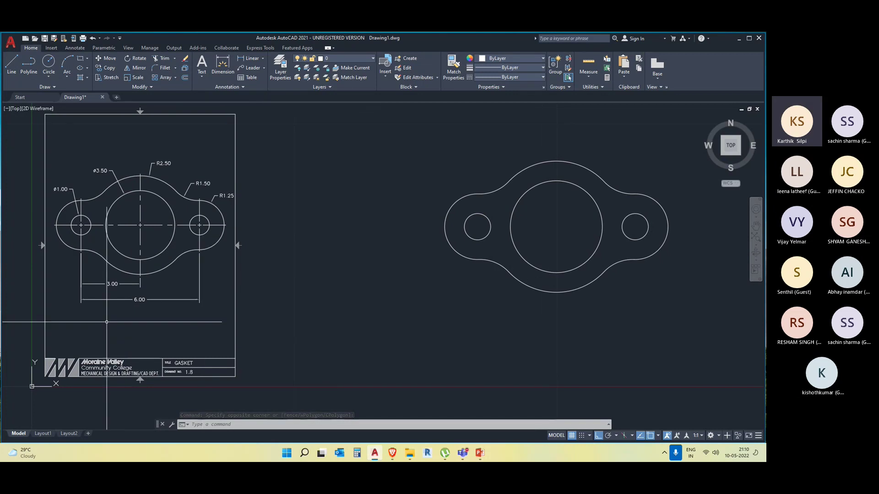
{"action": "middle_click_drag", "start_coordinate": [401, 325], "coordinate": [401, 325]}
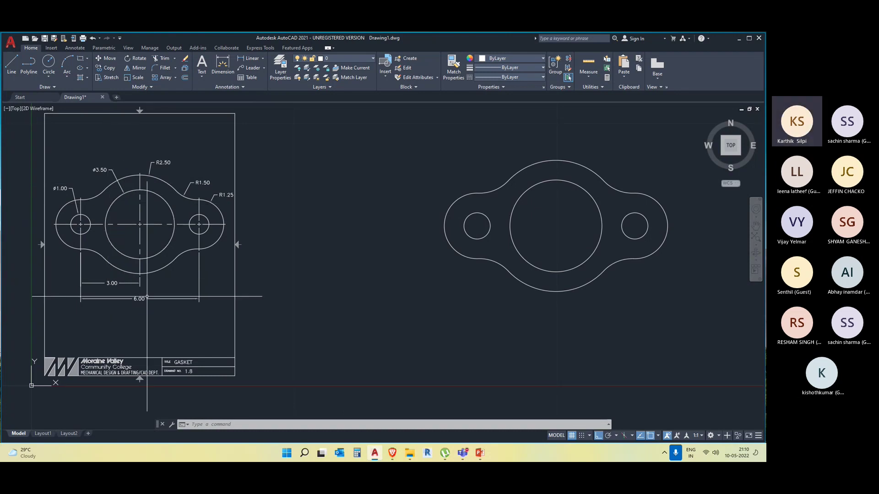
{"action": "middle_click_drag", "start_coordinate": [653, 326], "coordinate": [642, 323]}
{"action": "middle_click_drag", "start_coordinate": [648, 290], "coordinate": [599, 276]}
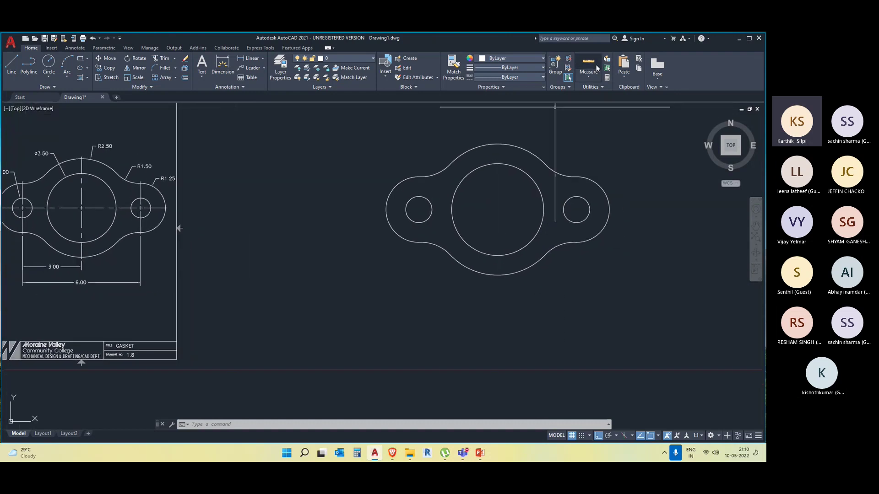
Measure the radius of the gasket's lobe arcs to confirm 1.5
{"action": "left_click", "coordinate": [595, 79]}
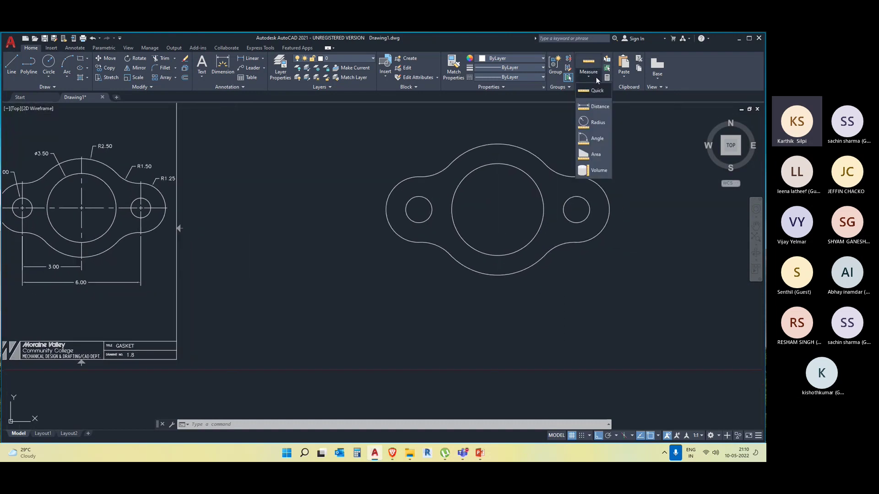
{"action": "left_click", "coordinate": [603, 123]}
{"action": "left_click", "coordinate": [560, 173]}
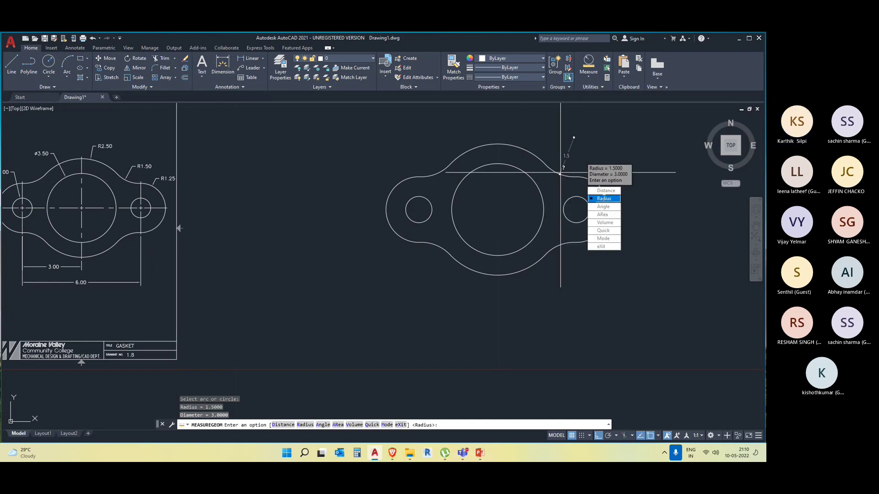
{"action": "left_click", "coordinate": [603, 199]}
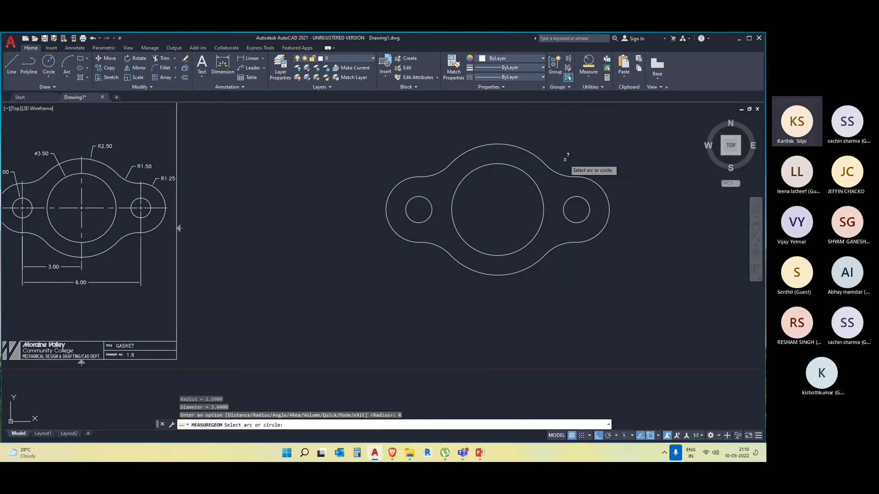
{"action": "left_click", "coordinate": [432, 174]}
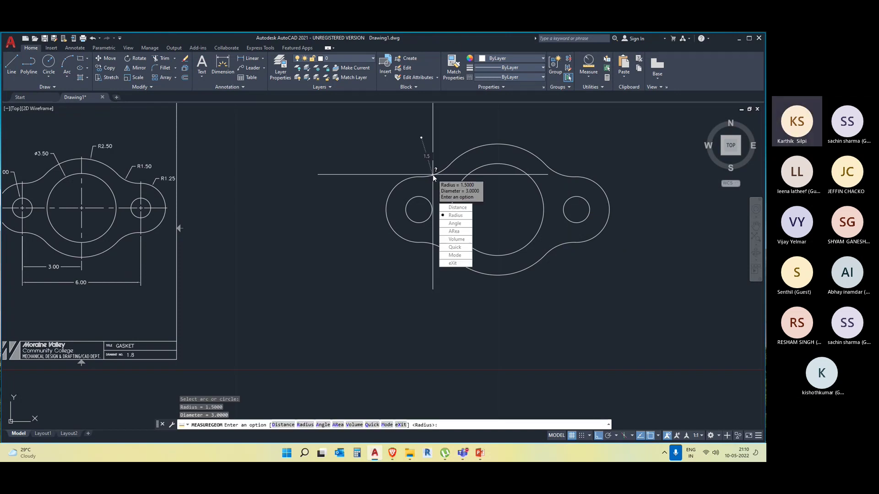
{"action": "left_click", "coordinate": [455, 216]}
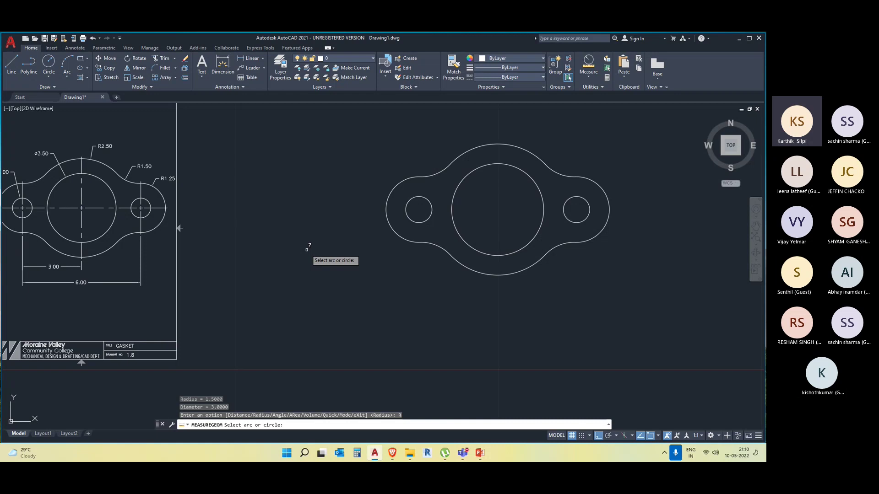
{"action": "middle_click_drag", "start_coordinate": [307, 266], "coordinate": [341, 270]}
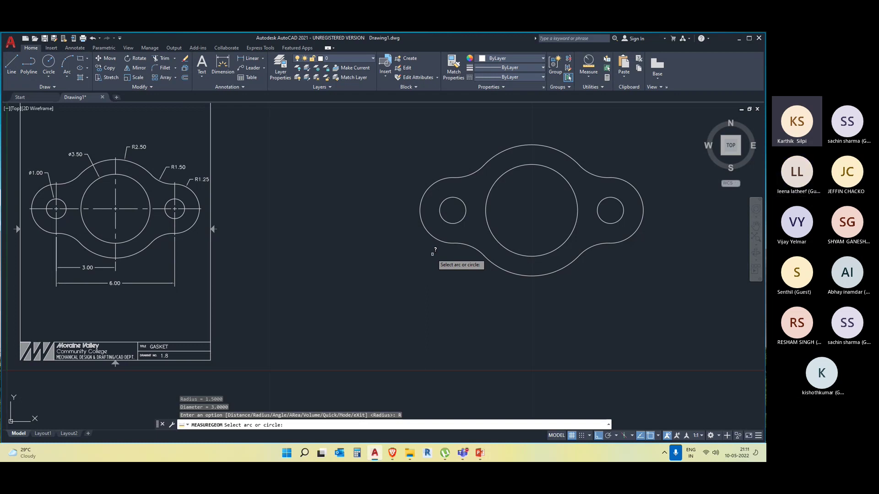
{"action": "middle_click_drag", "start_coordinate": [500, 318], "coordinate": [485, 317]}
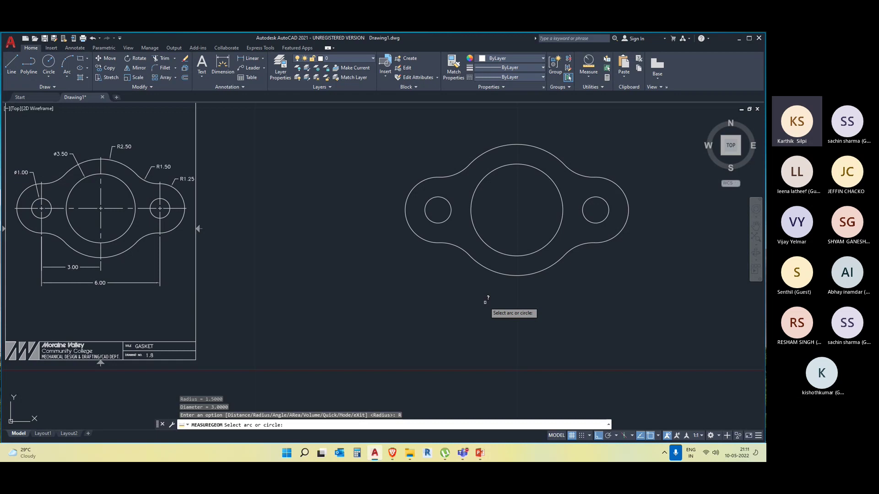
{"action": "key", "text": "Escape"}
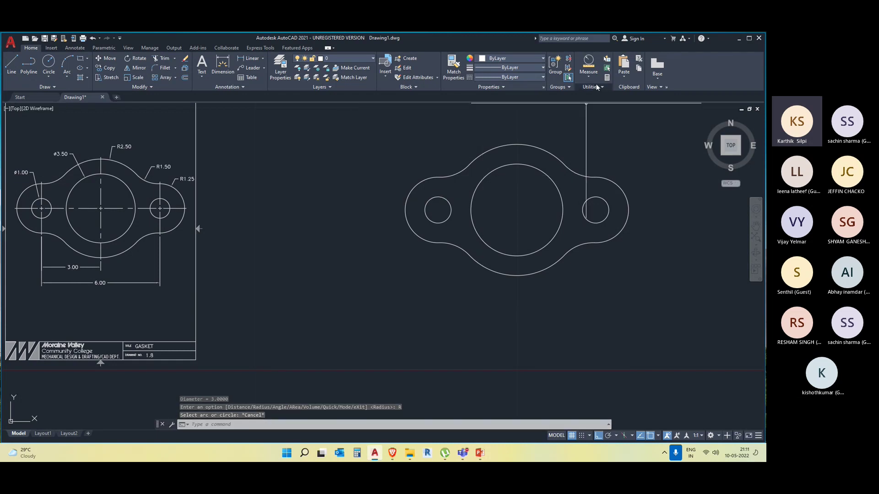
Measure the distance from the left small hole centre to the large circle centre (3.0000)
{"action": "left_click", "coordinate": [587, 76]}
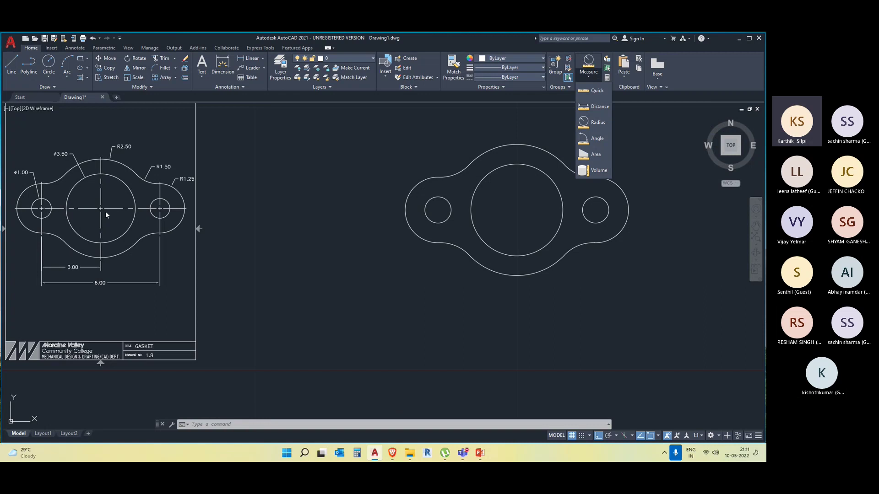
{"action": "left_click", "coordinate": [597, 106]}
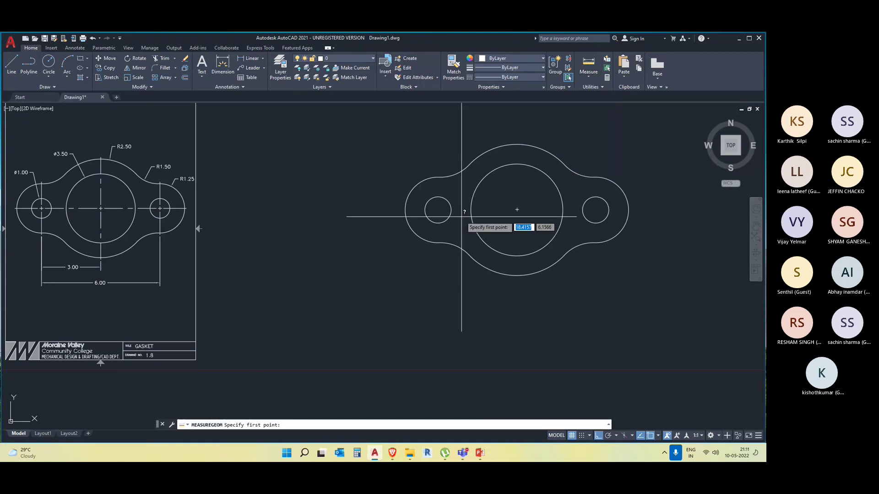
{"action": "left_click", "coordinate": [438, 210]}
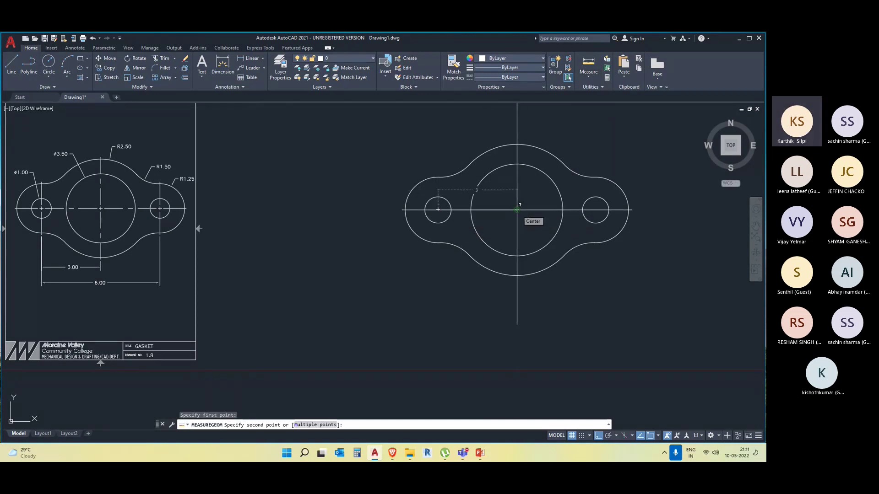
{"action": "left_click", "coordinate": [516, 210]}
{"action": "key", "text": "Escape"}
{"action": "scroll", "coordinate": [469, 265], "scroll_direction": "down", "scroll_amount": 4}
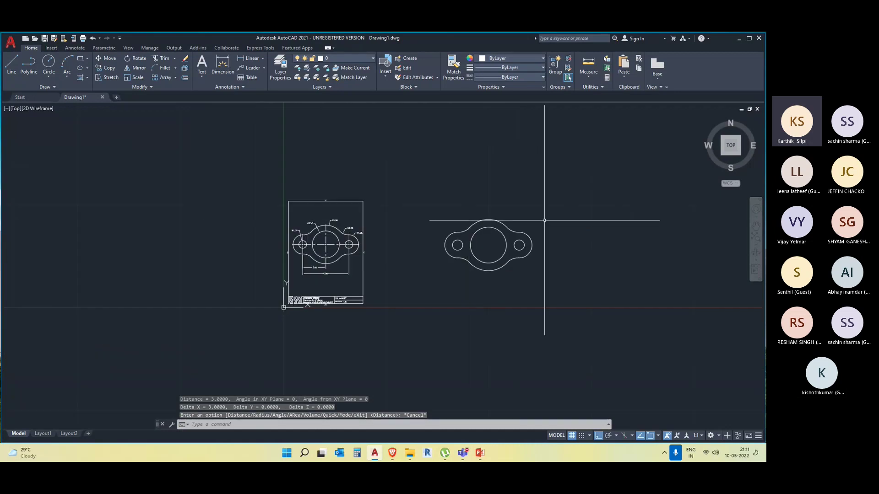
{"action": "scroll", "coordinate": [370, 232], "scroll_direction": "up", "scroll_amount": 2}
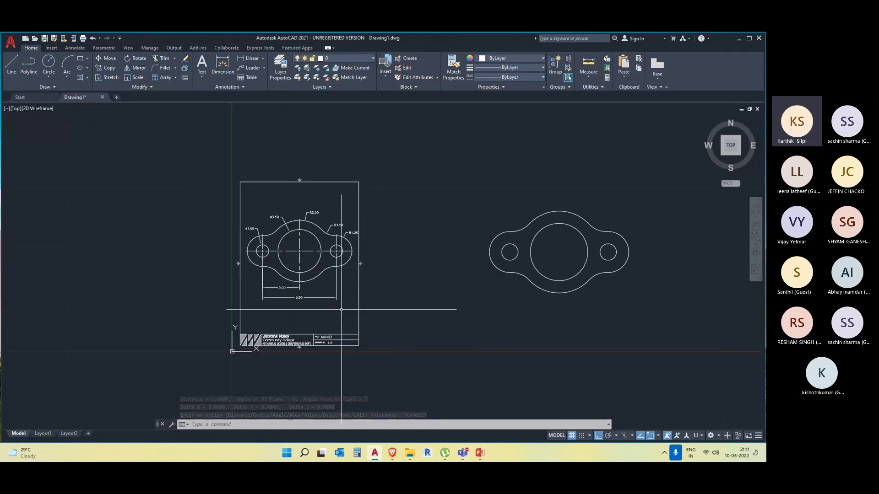
{"action": "middle_click_drag", "start_coordinate": [588, 373], "coordinate": [507, 360]}
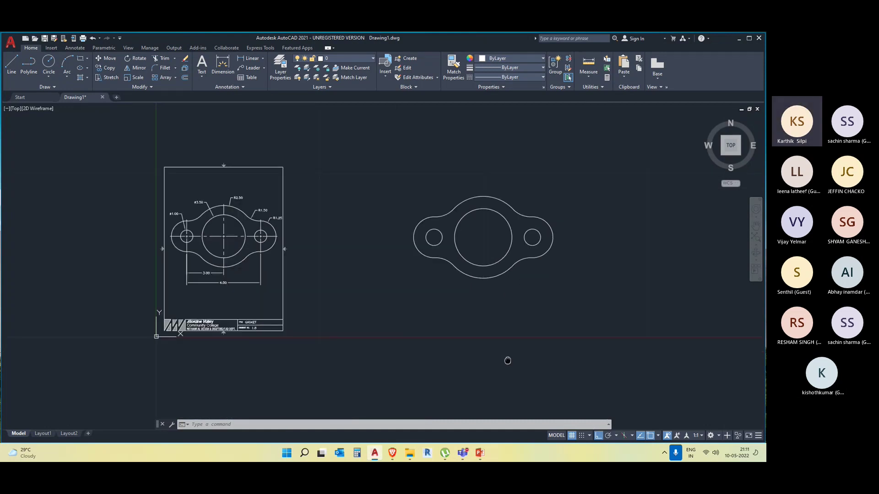
{"action": "key", "text": "Escape"}
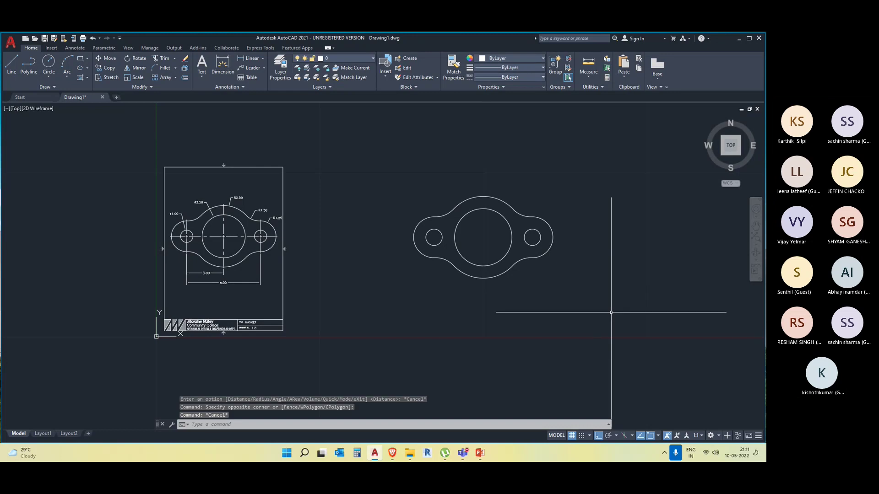
{"action": "middle_click_drag", "start_coordinate": [614, 310], "coordinate": [551, 300]}
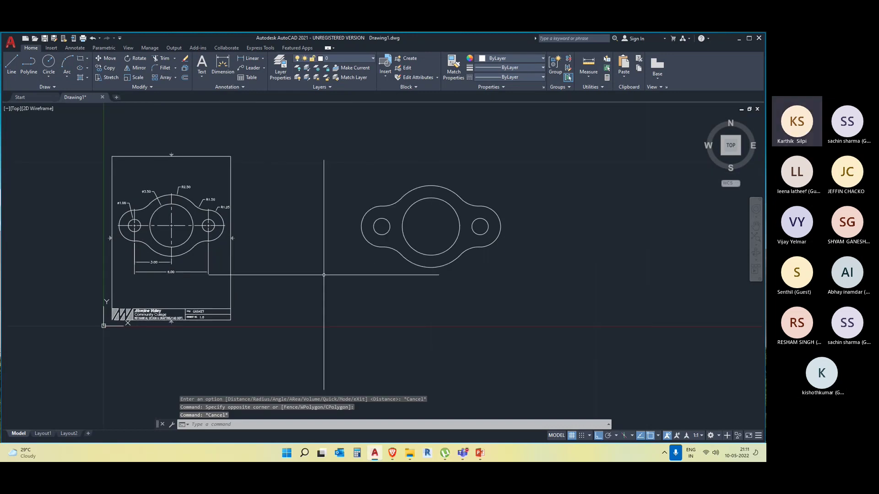
Bring up the Teams meeting window, move it aside, and minimize it
{"action": "key", "text": "alt+Tab"}
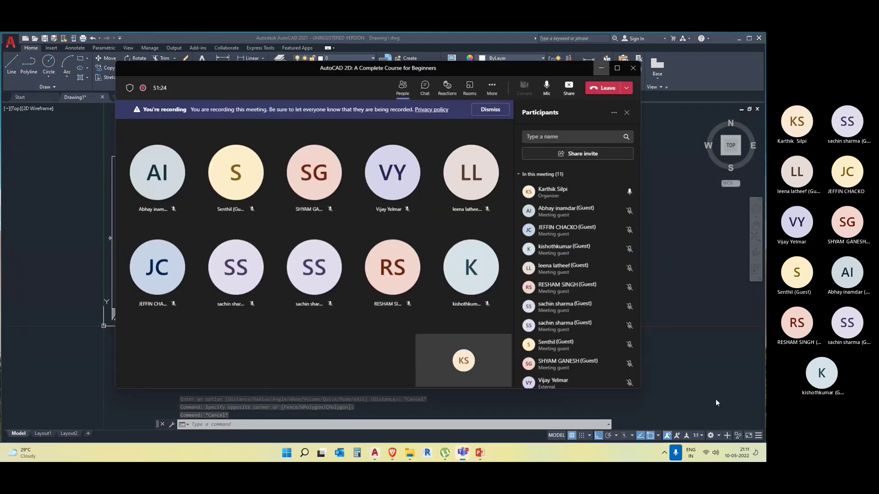
{"action": "left_click_drag", "start_coordinate": [341, 67], "coordinate": [418, 218]}
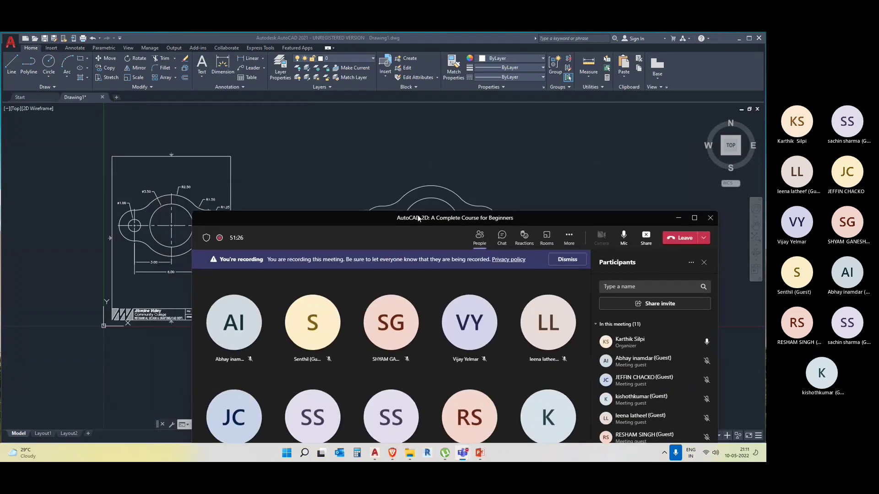
{"action": "left_click", "coordinate": [678, 219]}
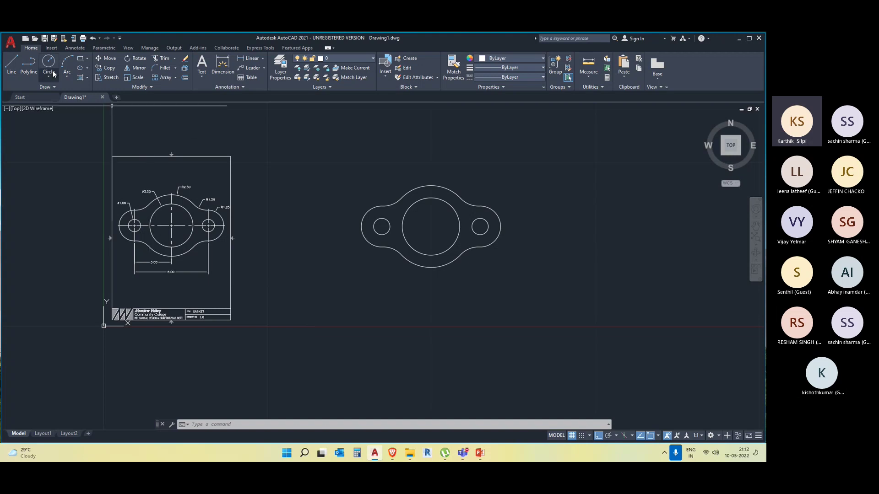
Check the Insert tools, dismiss the PDF import tip, and return to the Home tools
{"action": "left_click", "coordinate": [55, 48]}
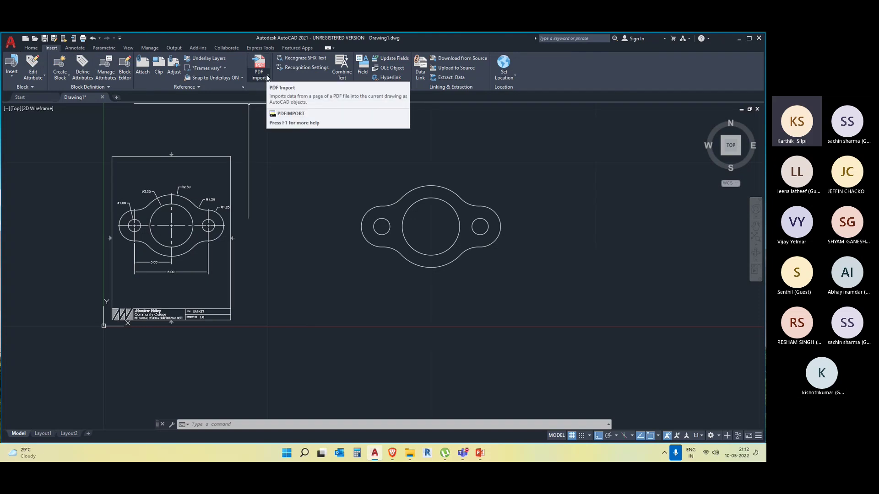
{"action": "key", "text": "Escape"}
{"action": "key", "text": "Escape"}
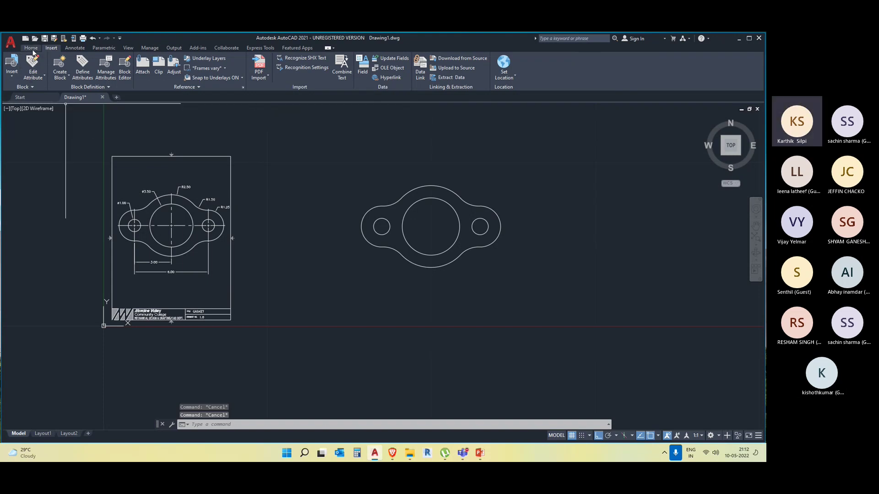
{"action": "left_click", "coordinate": [31, 48]}
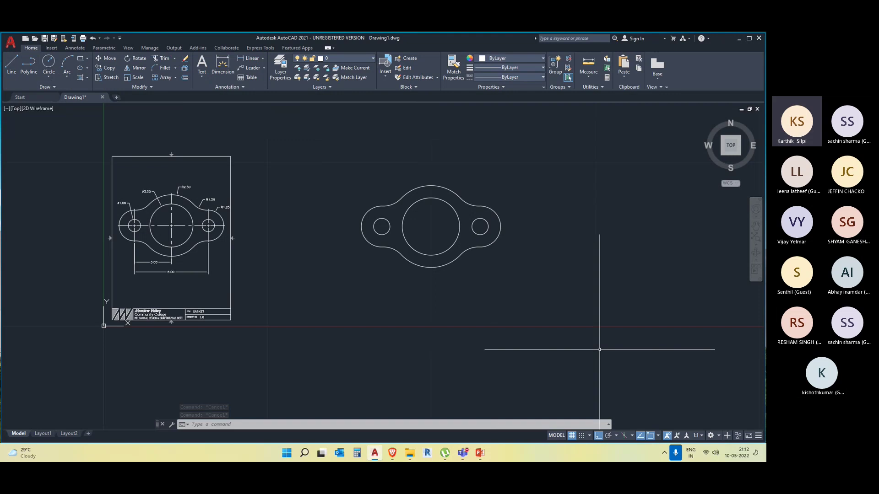
Erase every object in the drawing plus the leftovers, then switch to PowerPoint
{"action": "left_click", "coordinate": [575, 348]}
{"action": "left_click", "coordinate": [112, 135]}
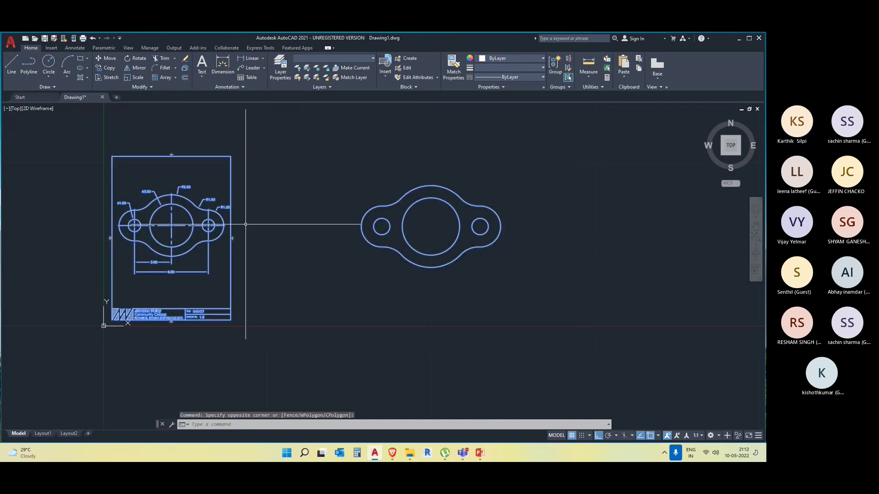
{"action": "key", "text": "Delete"}
{"action": "left_click", "coordinate": [66, 176]}
{"action": "key", "text": "Delete"}
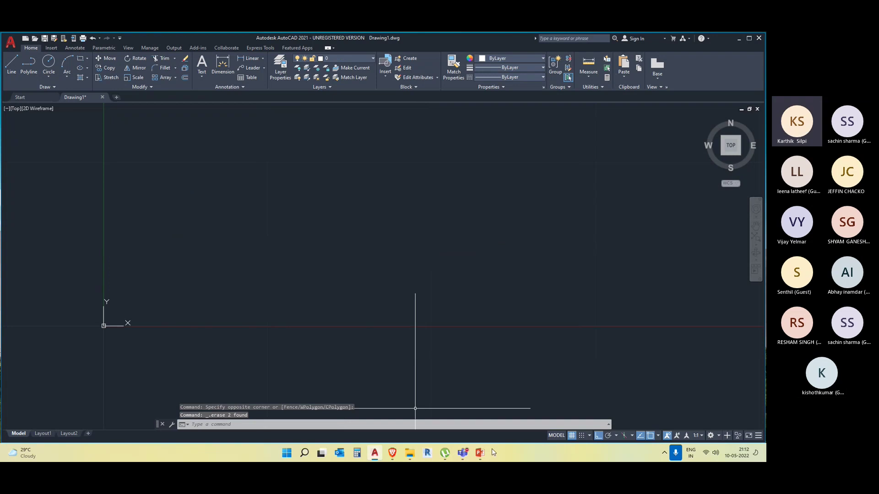
{"action": "left_click", "coordinate": [478, 454]}
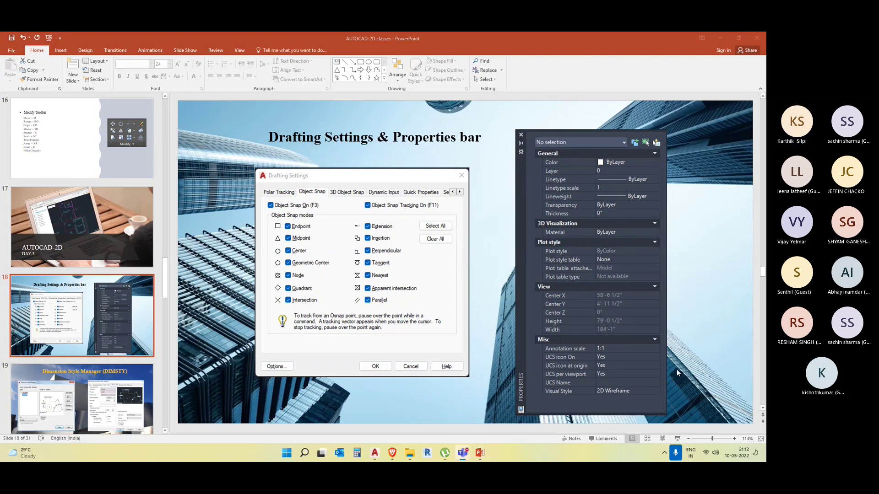
Run the slide show through Line Type (LT) and end on the Properties Toolbar slide
{"action": "left_click", "coordinate": [676, 439]}
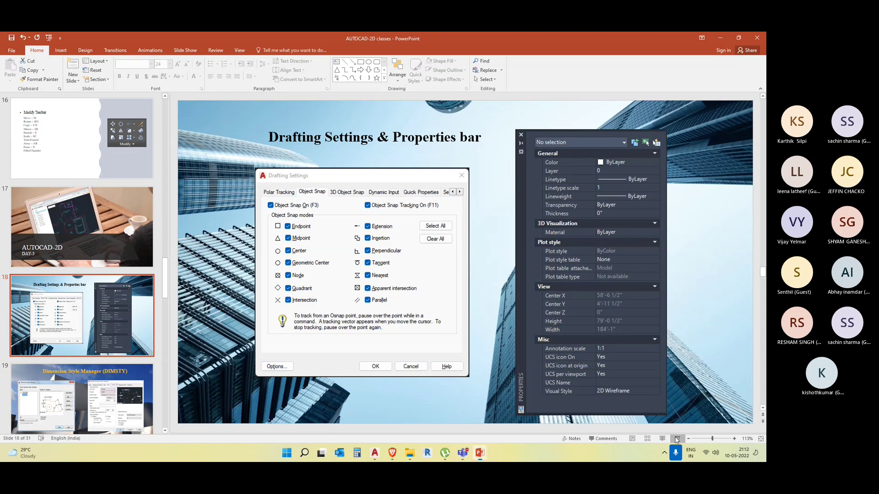
{"action": "key", "text": "Right"}
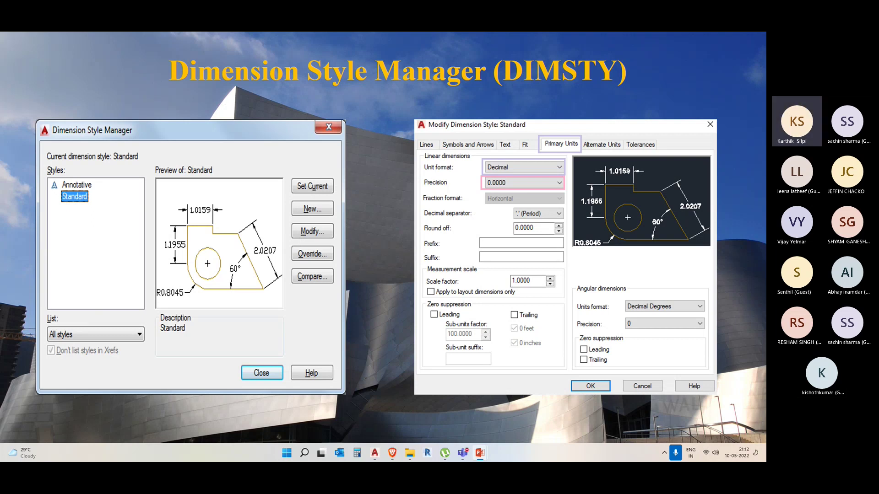
{"action": "key", "text": "Right"}
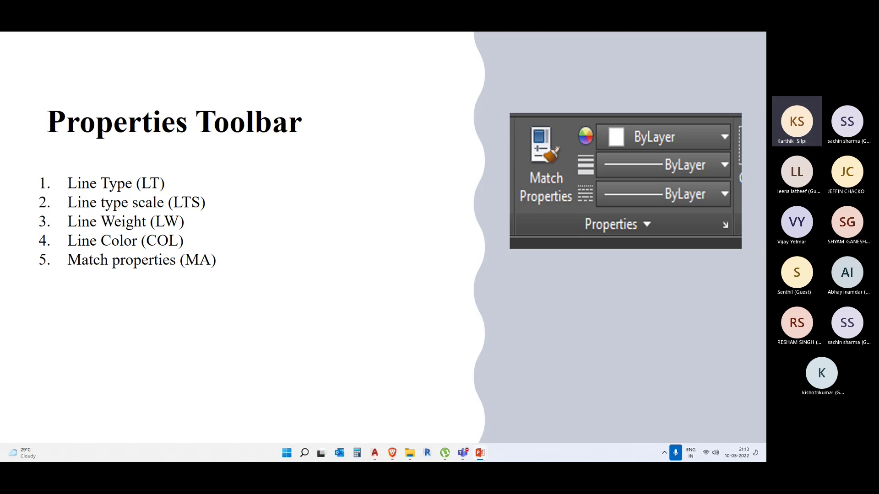
{"action": "key", "text": "Right"}
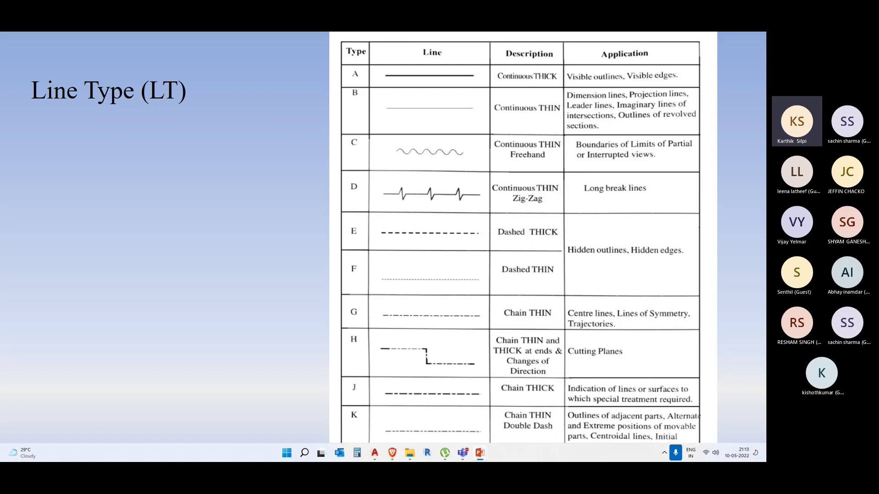
{"action": "key", "text": "Right"}
{"action": "key", "text": "Right"}
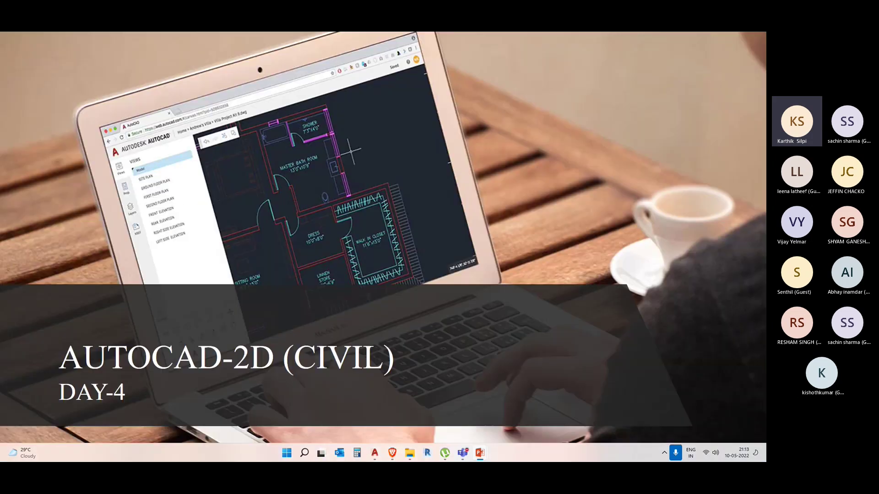
{"action": "key", "text": "Left"}
{"action": "key", "text": "Left"}
{"action": "key", "text": "Left"}
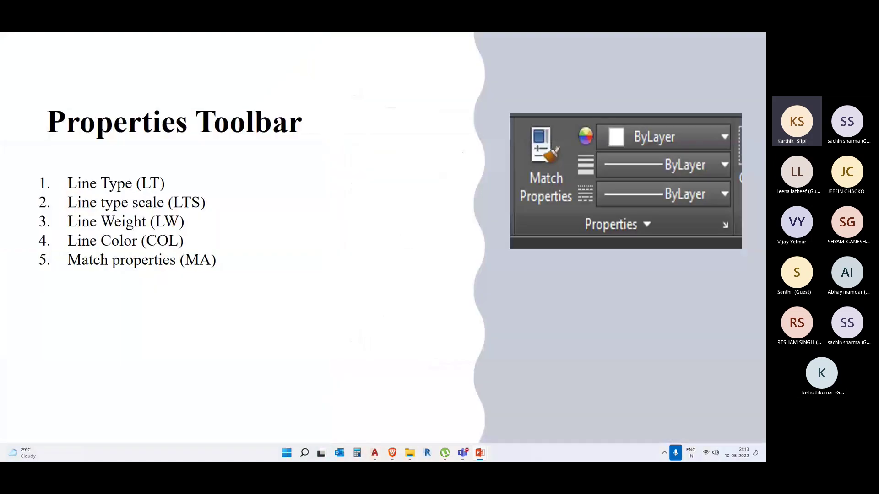
{"action": "key", "text": "Escape"}
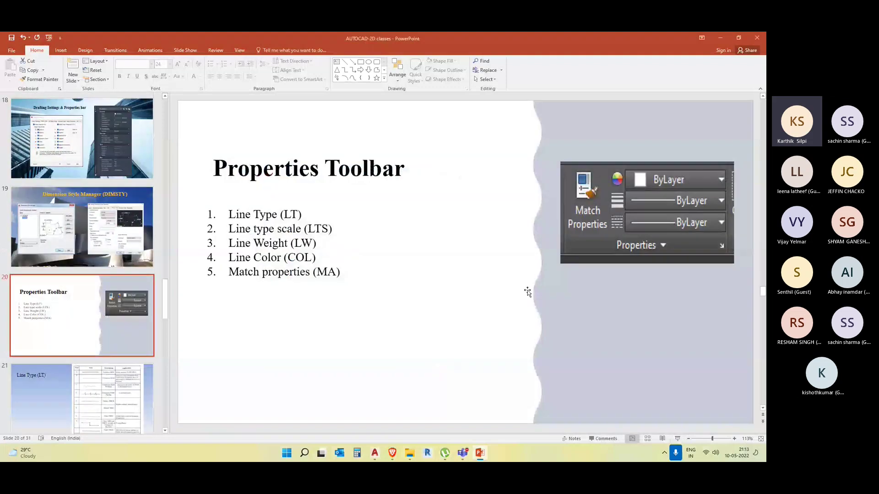
Back in AutoCAD, draw a short horizontal line in Drawing1
{"action": "left_click", "coordinate": [719, 38]}
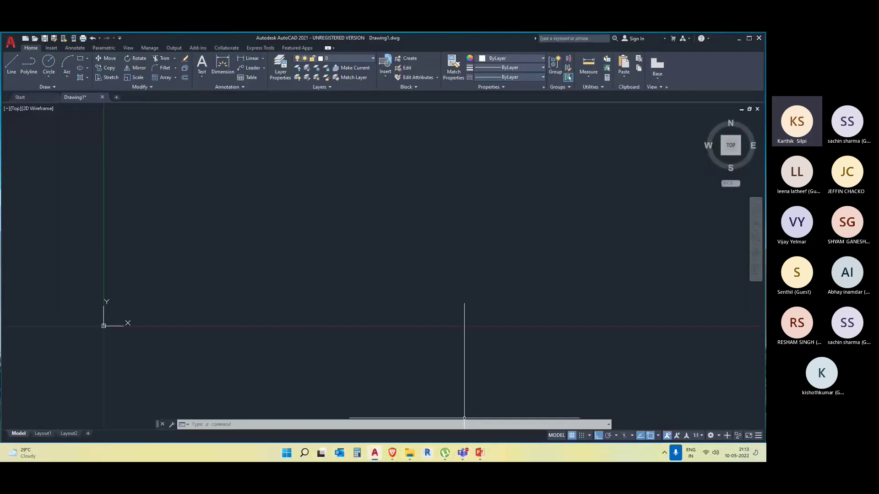
{"action": "middle_click_drag", "start_coordinate": [456, 218], "coordinate": [443, 241]}
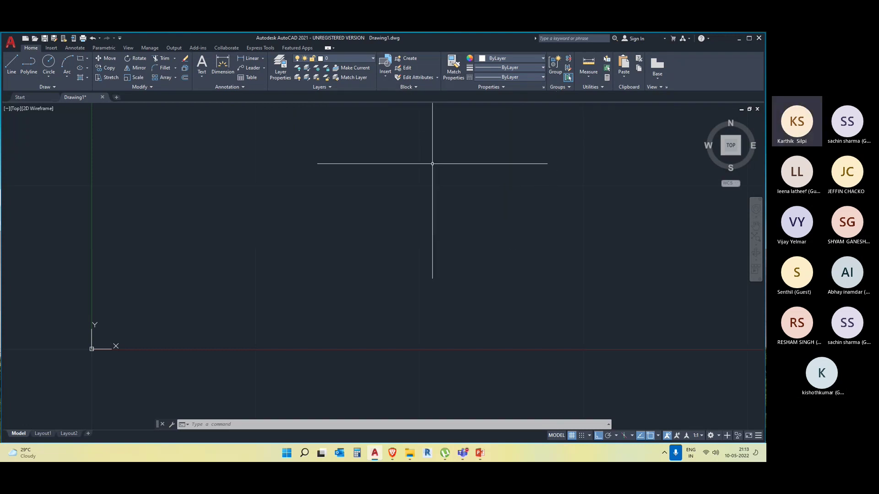
{"action": "left_click", "coordinate": [12, 62]}
{"action": "left_click", "coordinate": [193, 139]}
{"action": "left_click", "coordinate": [269, 140]}
{"action": "key", "text": "Escape"}
{"action": "left_click", "coordinate": [314, 130]}
Clear the selection and begin typing the PR properties command
{"action": "left_click", "coordinate": [243, 144]}
{"action": "middle_click_drag", "start_coordinate": [269, 174], "coordinate": [272, 191]}
{"action": "key", "text": "Escape"}
{"action": "type", "text": "pt"}
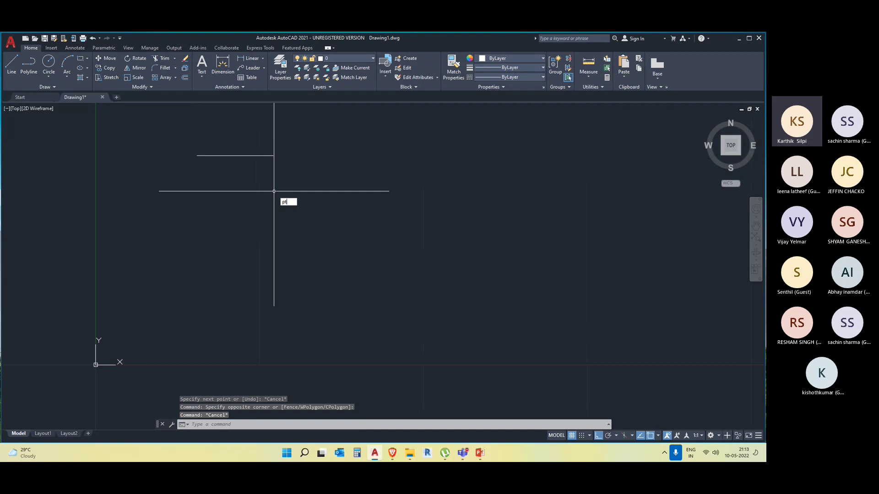
{"action": "key", "text": "BackSpace"}
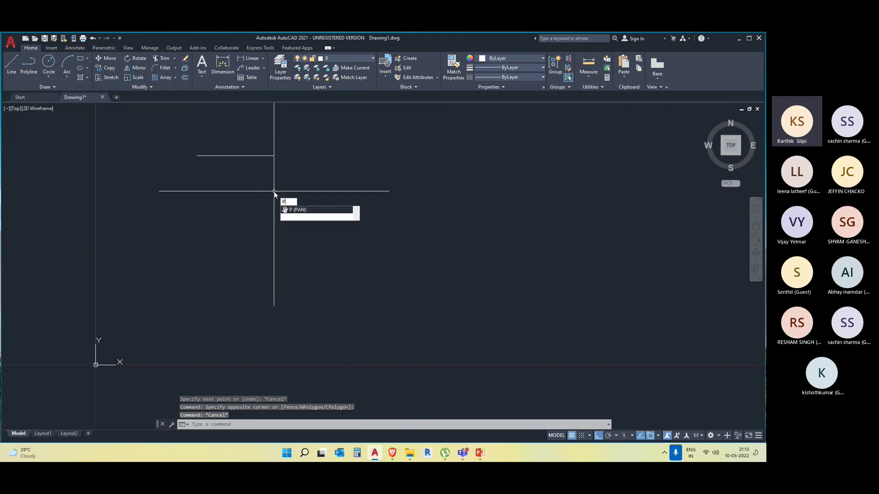
Open Properties with PR, inspect the short line, erase it, and close the palette
{"action": "type", "text": "r"}
{"action": "key", "text": "Return"}
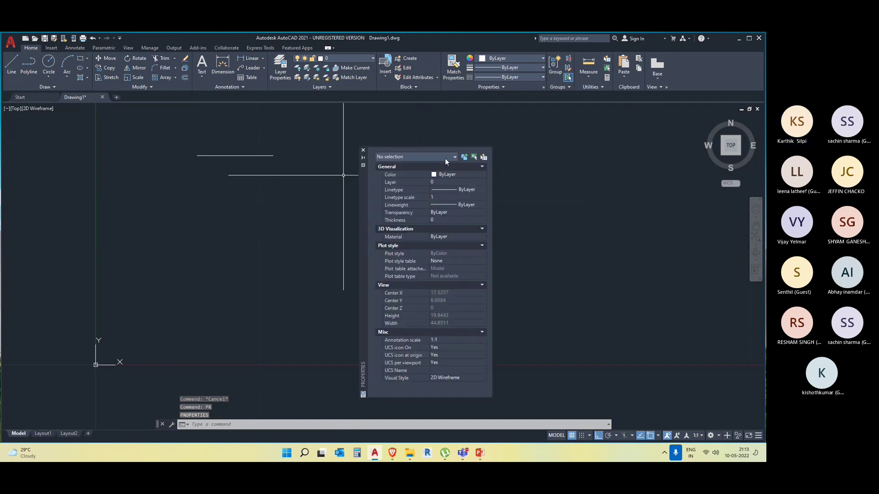
{"action": "left_click", "coordinate": [201, 155]}
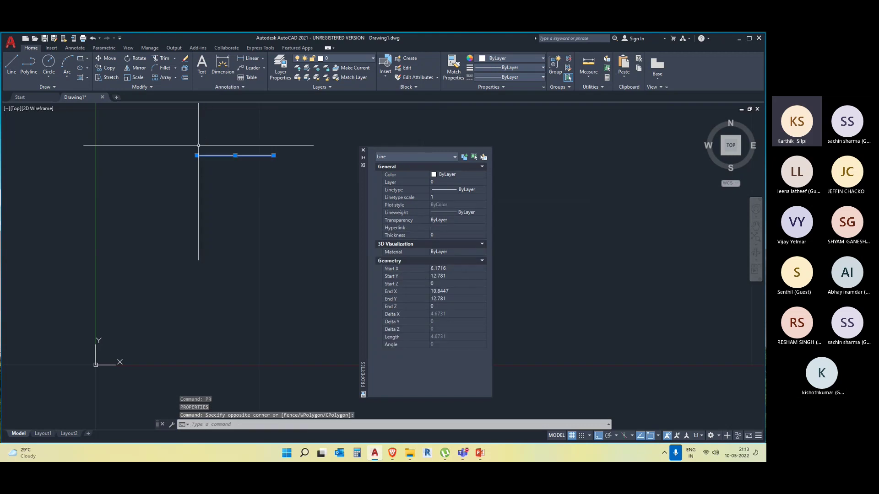
{"action": "key", "text": "Escape"}
{"action": "left_click", "coordinate": [208, 124]}
{"action": "key", "text": "Delete"}
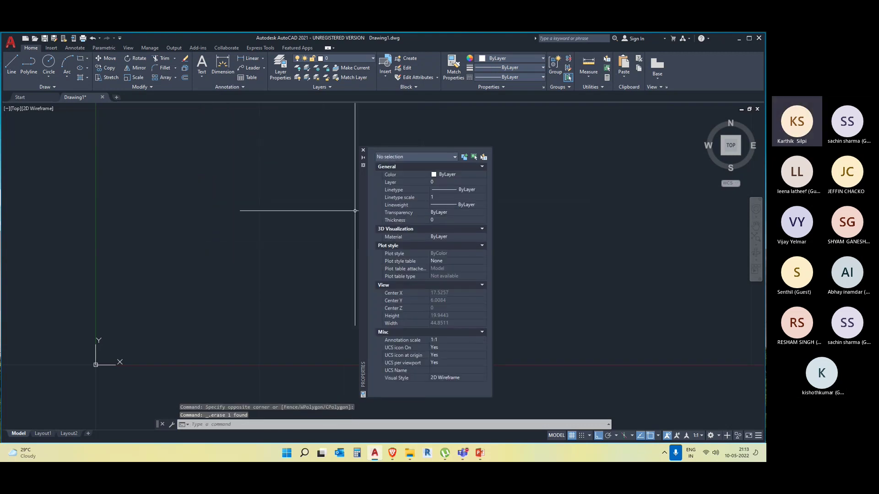
{"action": "left_click", "coordinate": [363, 150]}
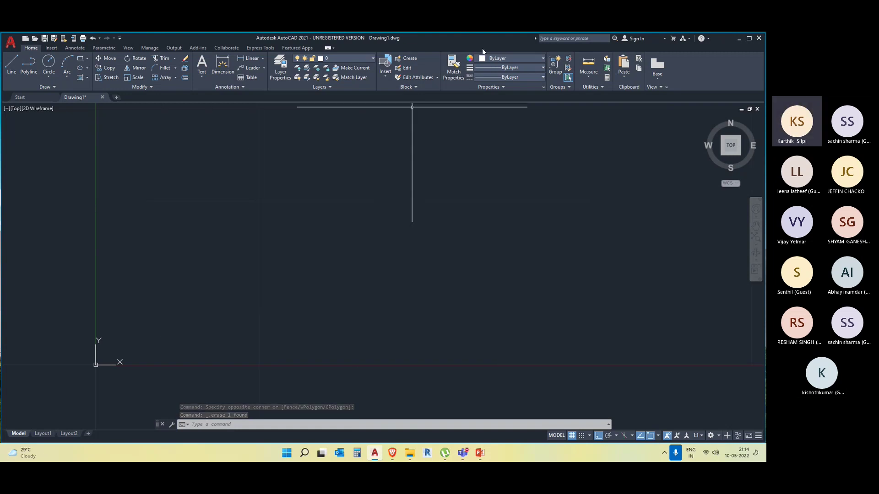
Draw a new short horizontal line in Drawing1
{"action": "left_click", "coordinate": [506, 58]}
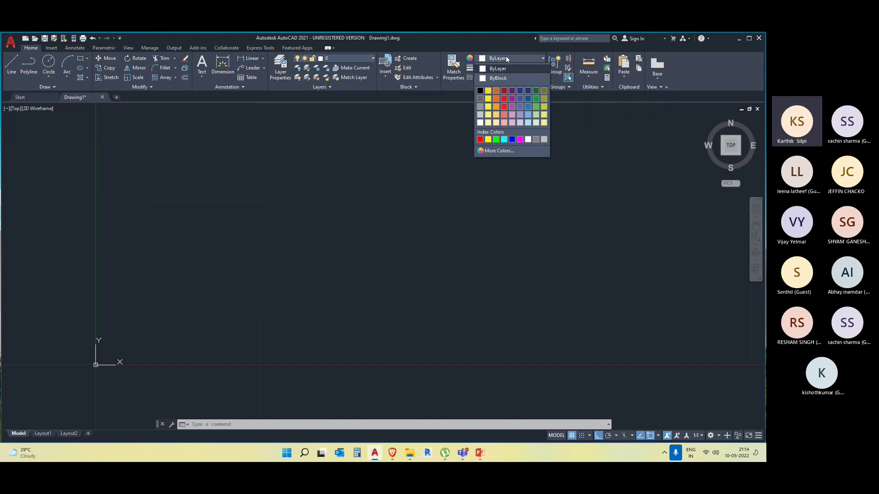
{"action": "left_click", "coordinate": [506, 58]}
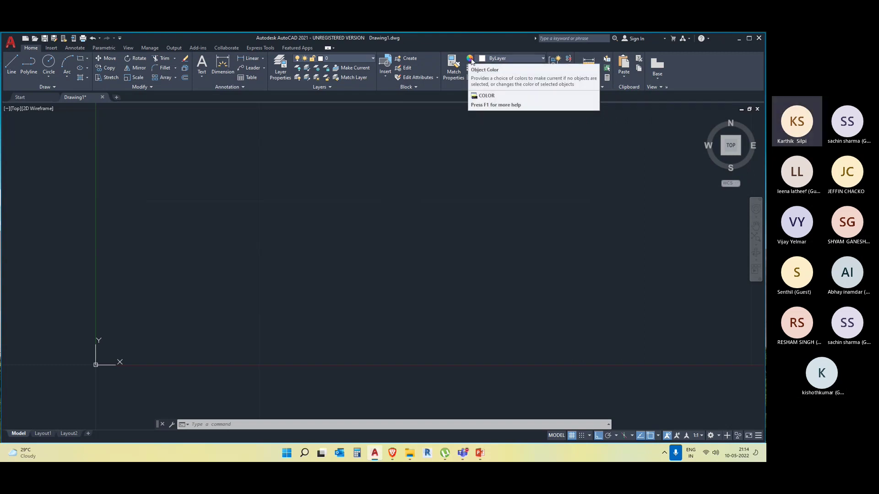
{"action": "key", "text": "Escape"}
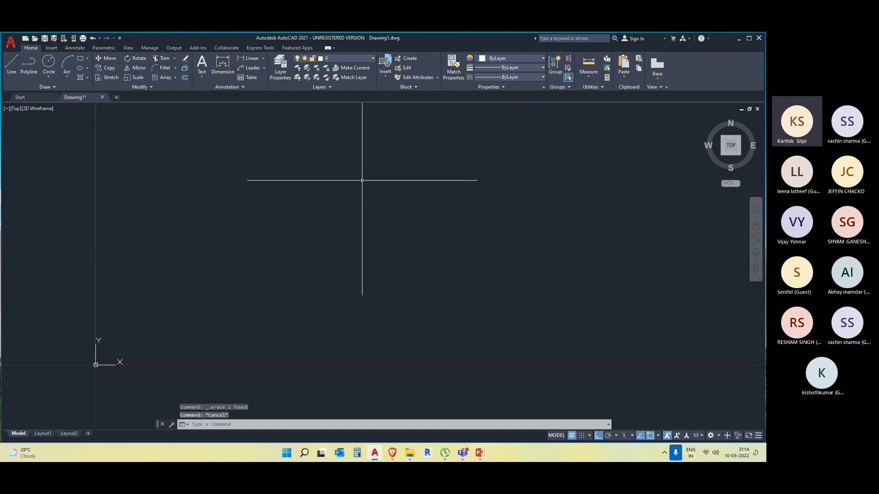
{"action": "left_click", "coordinate": [15, 69]}
{"action": "left_click", "coordinate": [219, 171]}
{"action": "left_click", "coordinate": [344, 178]}
{"action": "key", "text": "Escape"}
Select the new line and change its colour to red
{"action": "left_click", "coordinate": [339, 189]}
{"action": "left_click", "coordinate": [277, 148]}
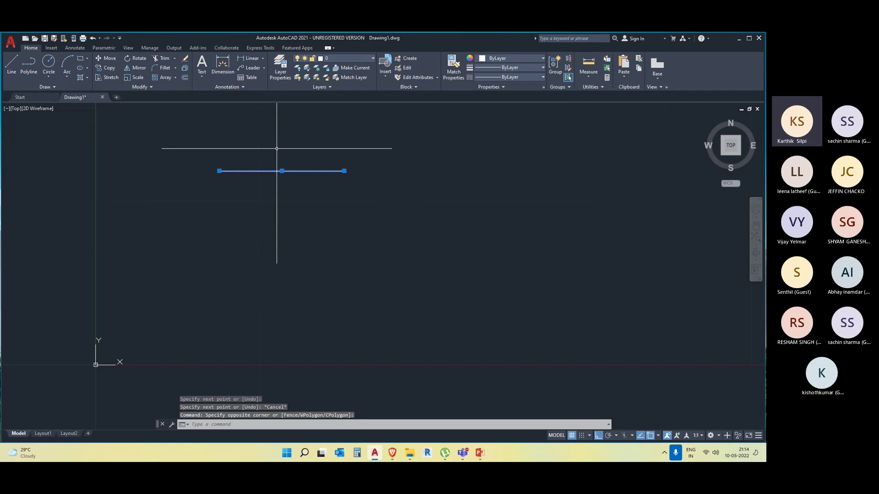
{"action": "key", "text": "Escape"}
{"action": "left_click", "coordinate": [268, 152]}
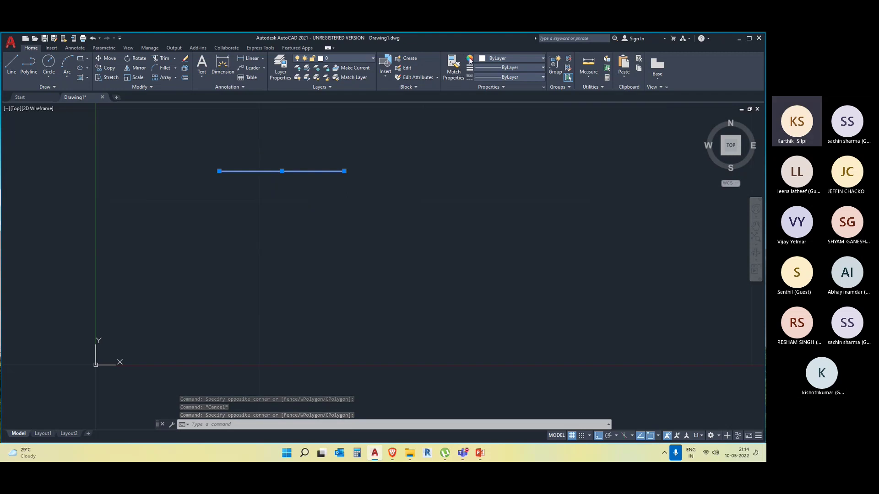
{"action": "left_click", "coordinate": [484, 59]}
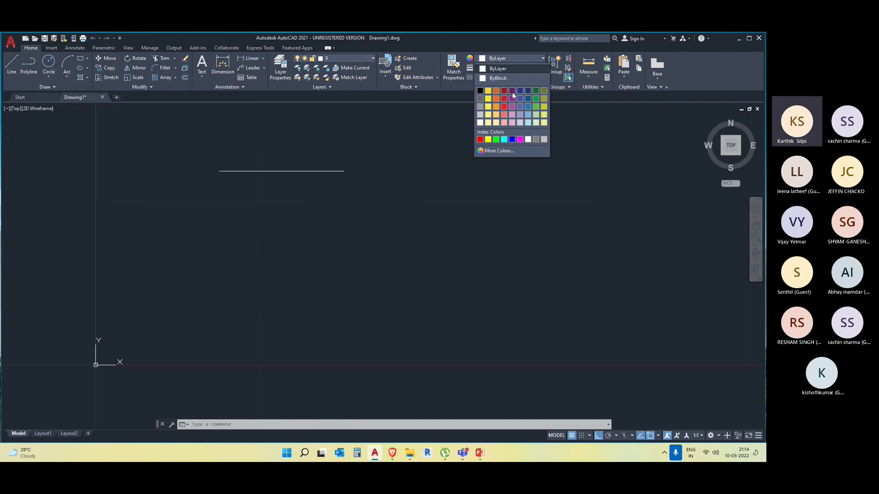
{"action": "left_click", "coordinate": [503, 101]}
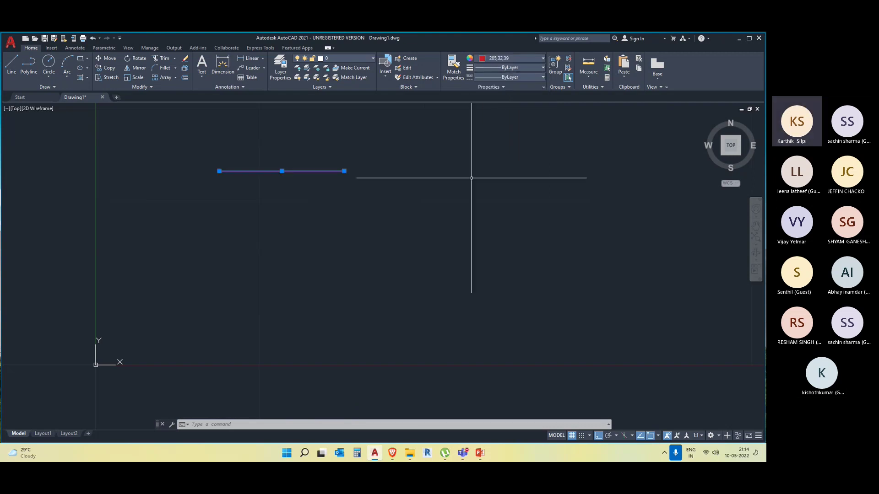
Reselect the red line and erase it
{"action": "key", "text": "Escape"}
{"action": "left_click", "coordinate": [296, 208]}
{"action": "left_click", "coordinate": [232, 149]}
{"action": "key", "text": "Delete"}
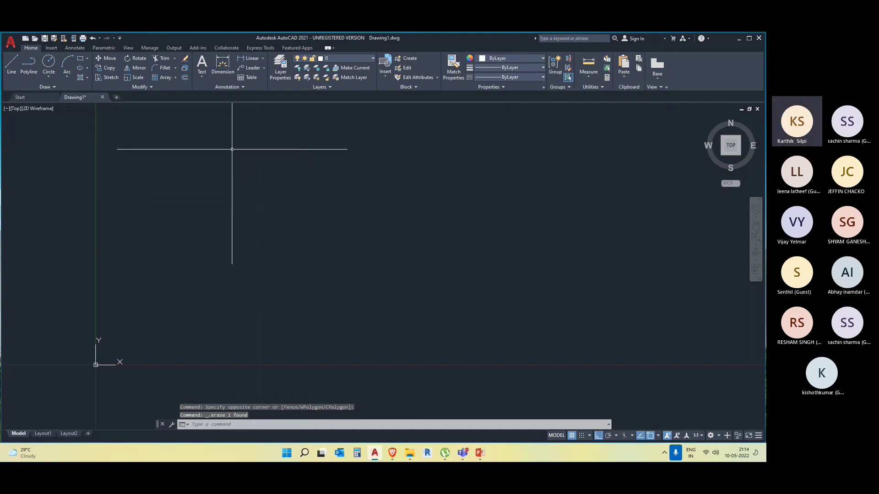
Draw a circle with the C command and select it
{"action": "type", "text": "c"}
{"action": "key", "text": "Return"}
{"action": "left_click", "coordinate": [214, 170]}
{"action": "left_click", "coordinate": [267, 214]}
{"action": "key", "text": "Escape"}
{"action": "left_click", "coordinate": [294, 243]}
{"action": "left_click", "coordinate": [230, 180]}
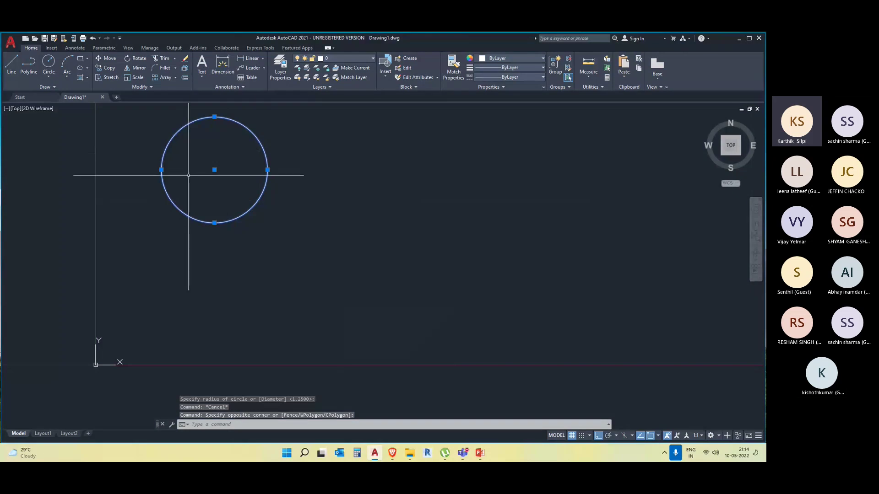
Change the selected circle's colour to blue
{"action": "left_click", "coordinate": [528, 58]}
{"action": "left_click", "coordinate": [528, 58]}
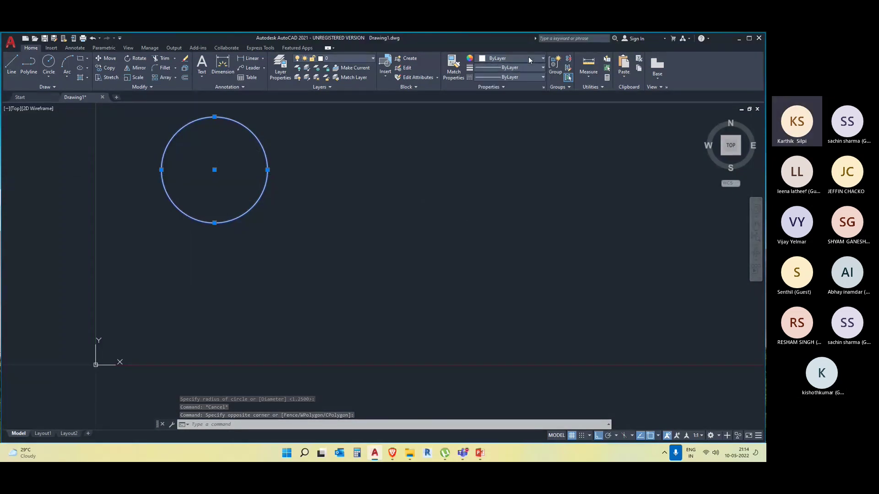
{"action": "left_click", "coordinate": [528, 58]}
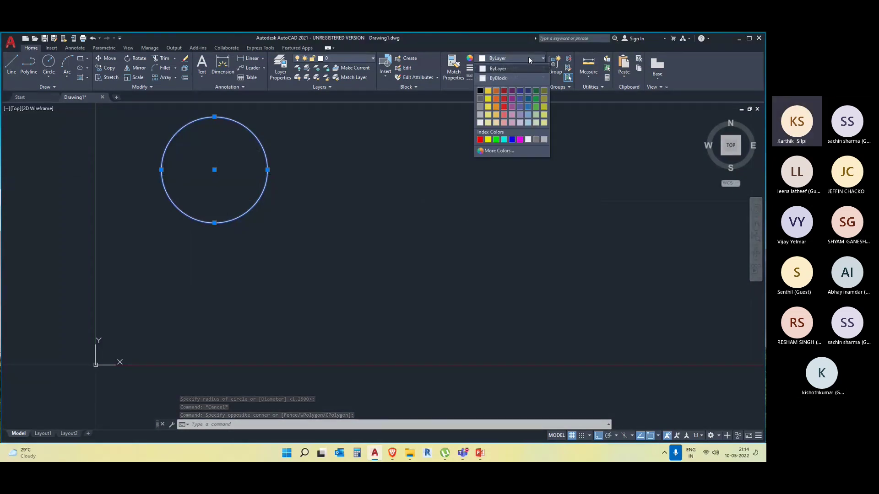
{"action": "left_click", "coordinate": [512, 140]}
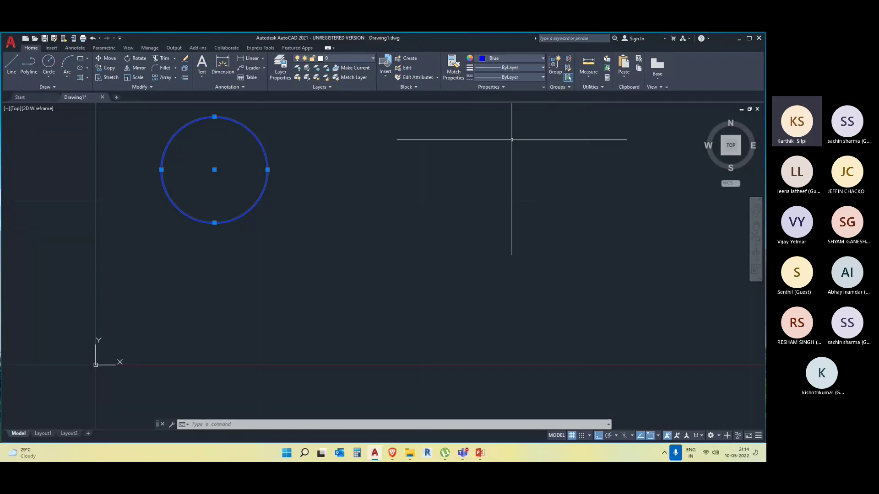
Reselect the blue circle and delete it
{"action": "middle_click_drag", "start_coordinate": [255, 111], "coordinate": [279, 157]}
{"action": "left_click", "coordinate": [324, 274]}
{"action": "left_click", "coordinate": [268, 206]}
{"action": "key", "text": "Escape"}
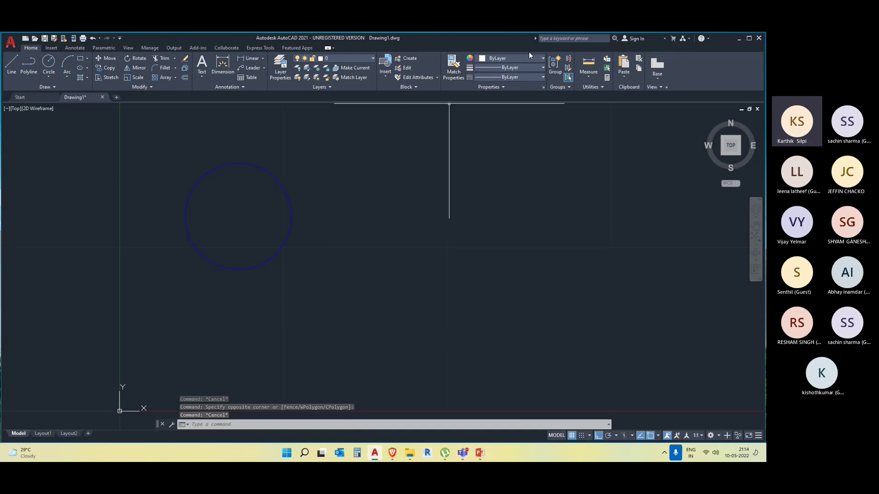
{"action": "left_click", "coordinate": [319, 261]}
{"action": "left_click", "coordinate": [234, 192]}
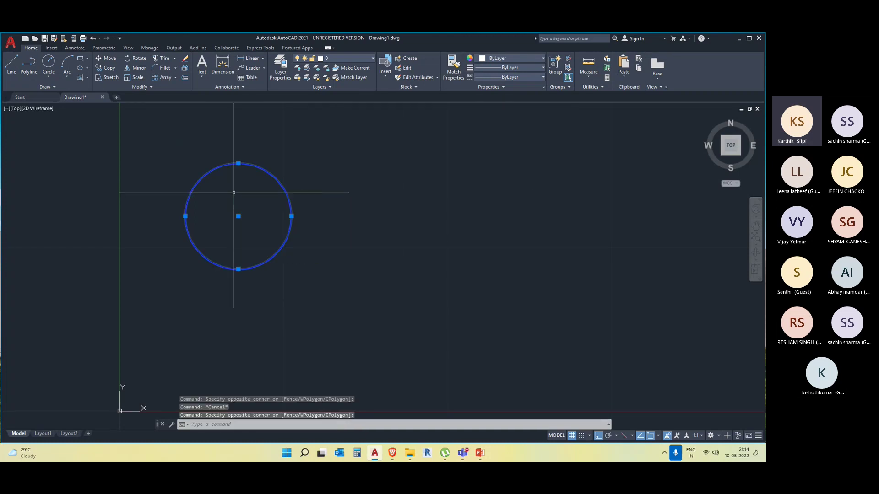
{"action": "key", "text": "Delete"}
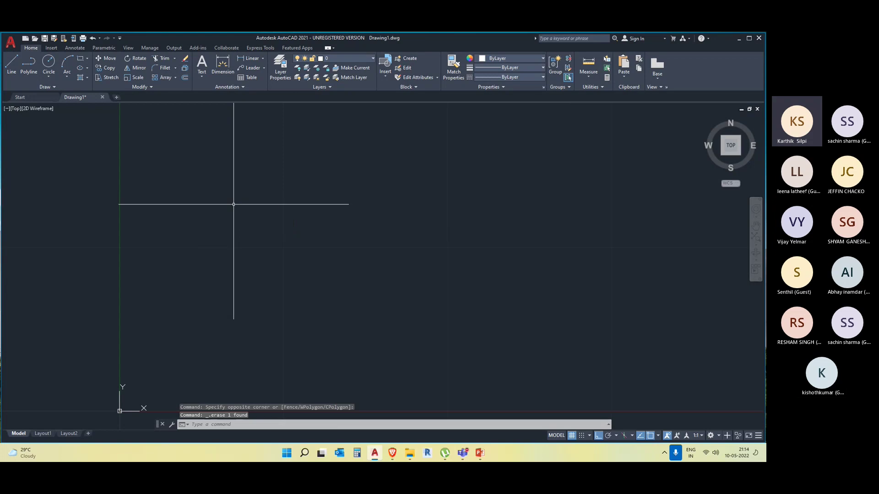
Draw a six-vertex zigzag polyline with Ortho turned off
{"action": "left_click", "coordinate": [32, 69]}
{"action": "left_click", "coordinate": [189, 205]}
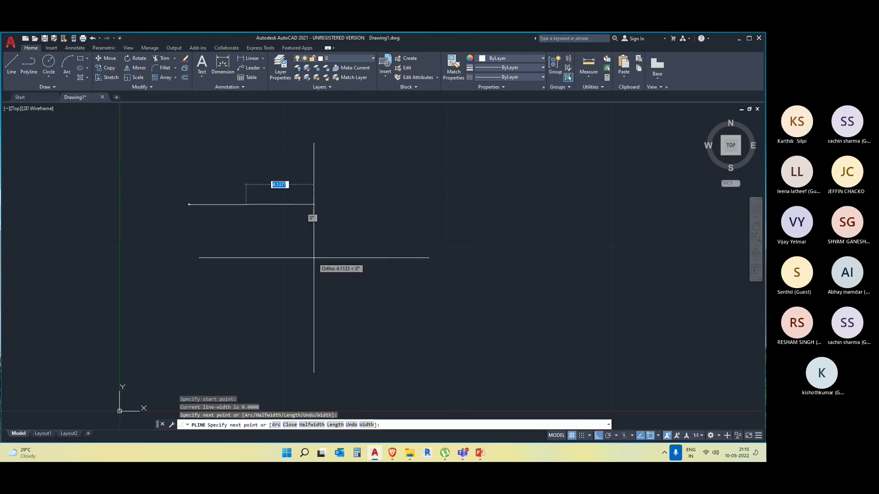
{"action": "key", "text": "F8"}
{"action": "left_click", "coordinate": [314, 212]}
{"action": "left_click", "coordinate": [369, 164]}
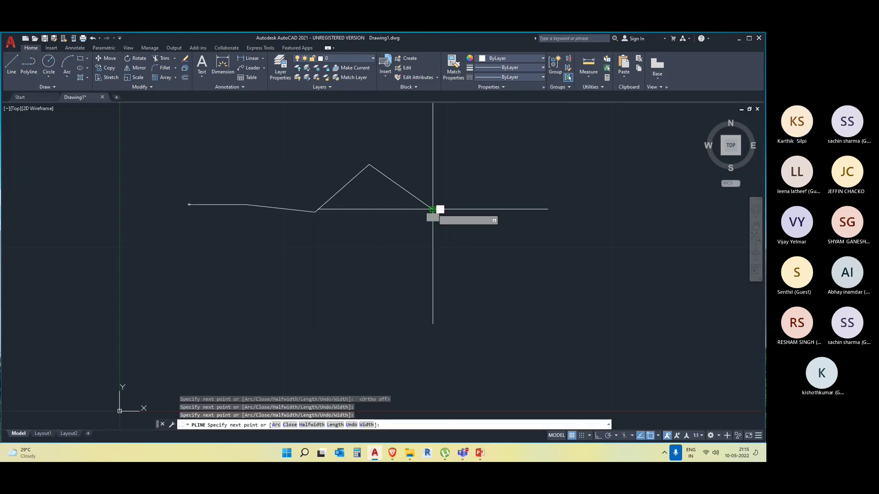
{"action": "left_click", "coordinate": [432, 209]}
{"action": "left_click", "coordinate": [462, 265]}
{"action": "left_click", "coordinate": [406, 275]}
{"action": "key", "text": "Escape"}
Select the zigzag polyline and colour it green (88,186,72)
{"action": "left_click", "coordinate": [461, 327]}
{"action": "left_click", "coordinate": [386, 234]}
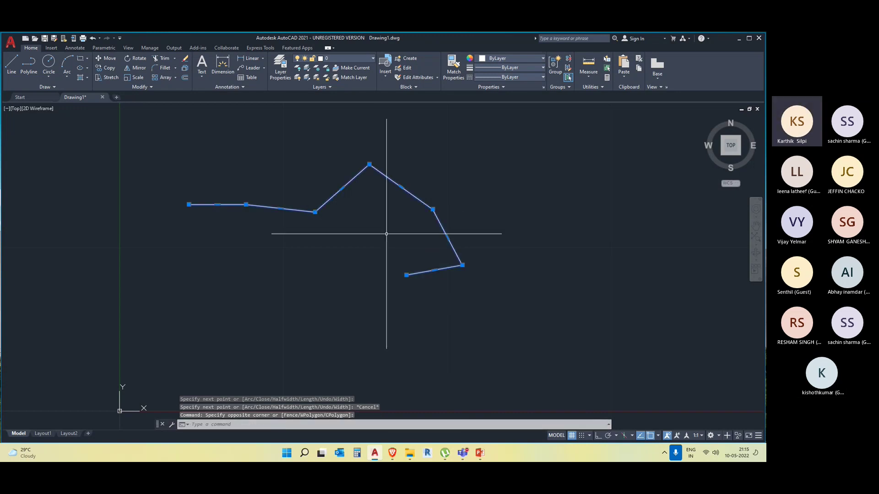
{"action": "left_click", "coordinate": [517, 59]}
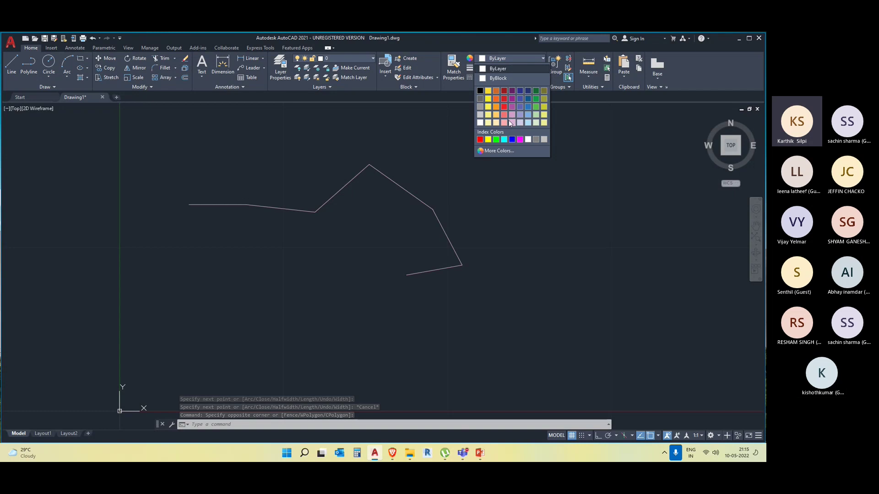
{"action": "left_click", "coordinate": [536, 106]}
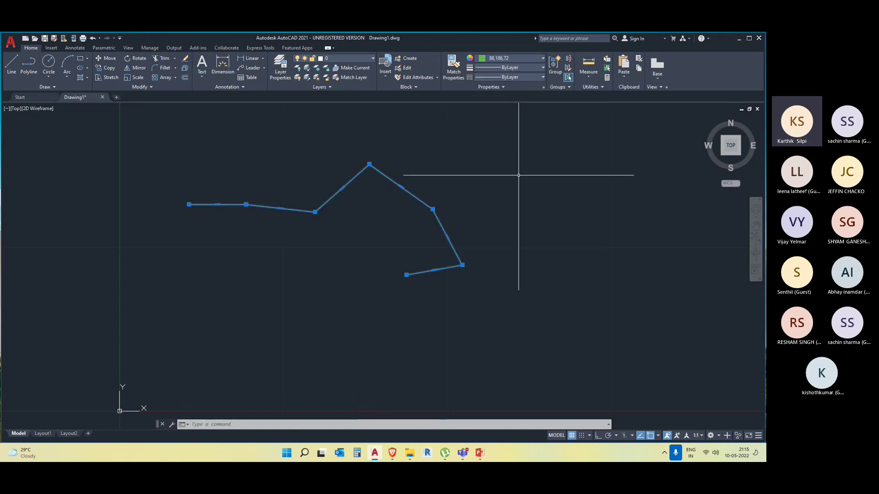
{"action": "left_click", "coordinate": [467, 284]}
{"action": "key", "text": "Escape"}
{"action": "left_click", "coordinate": [384, 228]}
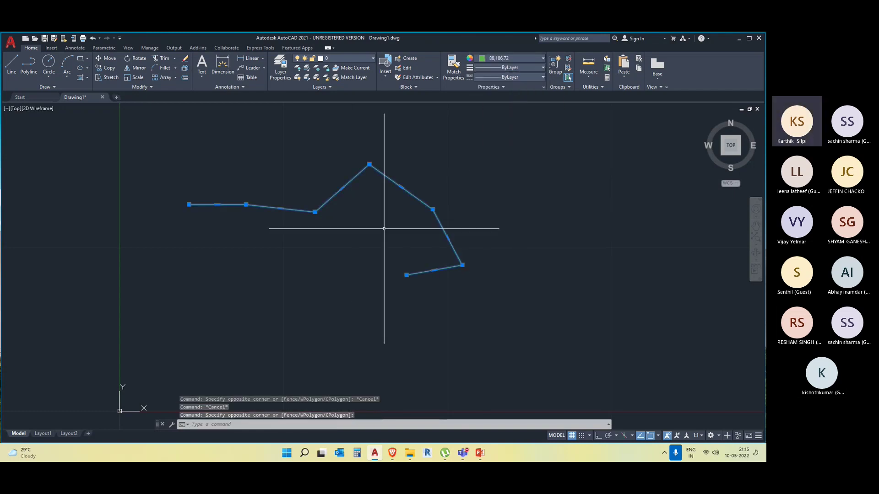
{"action": "key", "text": "Escape"}
{"action": "left_click", "coordinate": [470, 292]}
{"action": "left_click", "coordinate": [395, 213]}
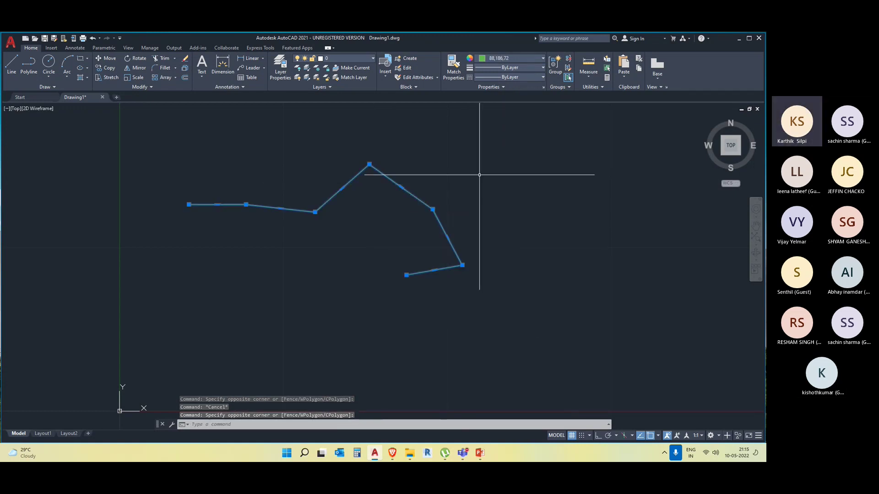
{"action": "key", "text": "Escape"}
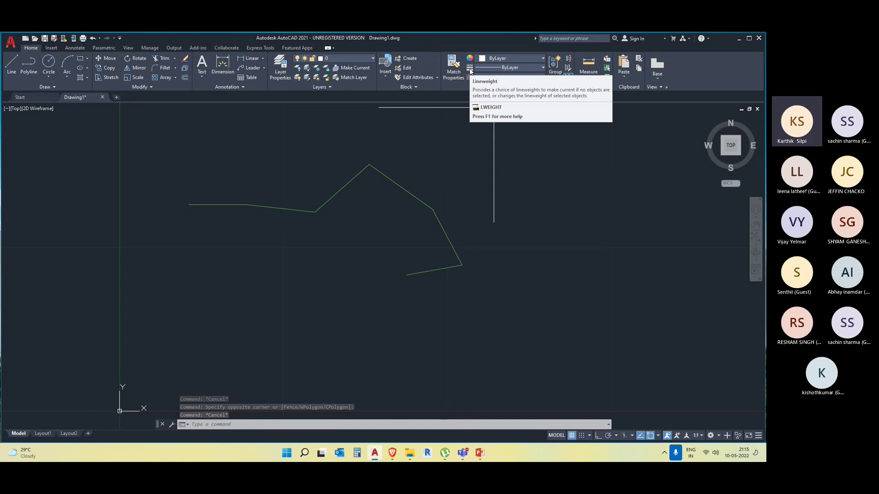
Present slide 21, 'Line Type (LT)' with its table of line types A–K, full screen
{"action": "left_click", "coordinate": [479, 453]}
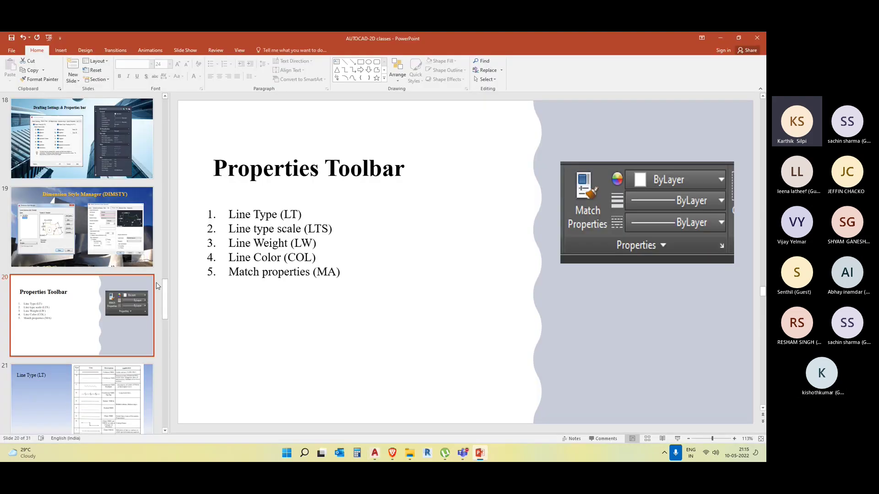
{"action": "left_click", "coordinate": [72, 382]}
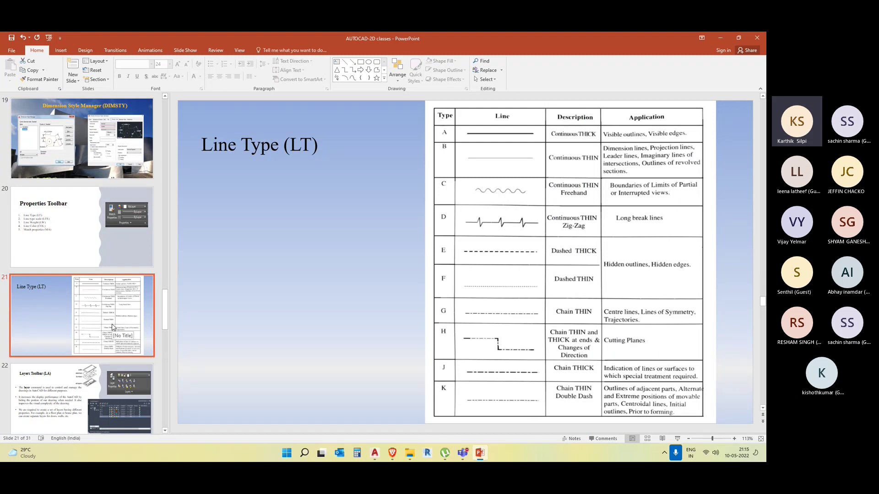
{"action": "left_click", "coordinate": [677, 438]}
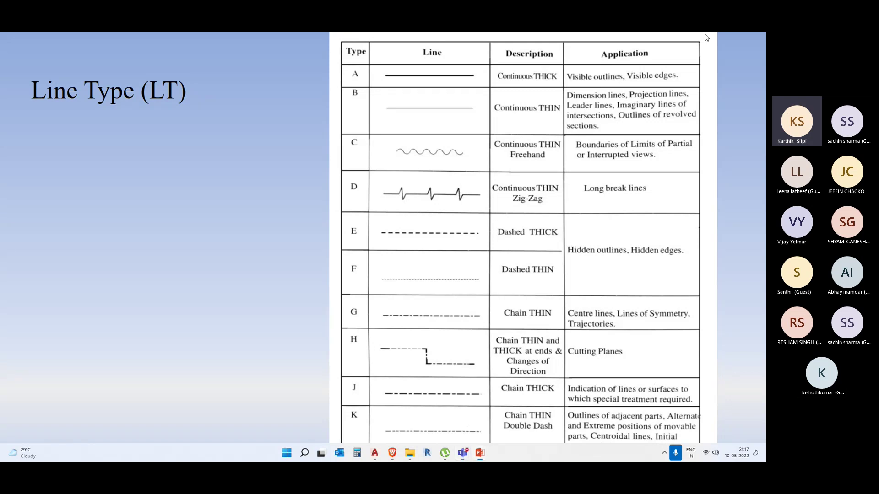
Advance past the Layers Toolbar slide to slide 24, 'Annotation Toolbar'
{"action": "left_click", "coordinate": [716, 123]}
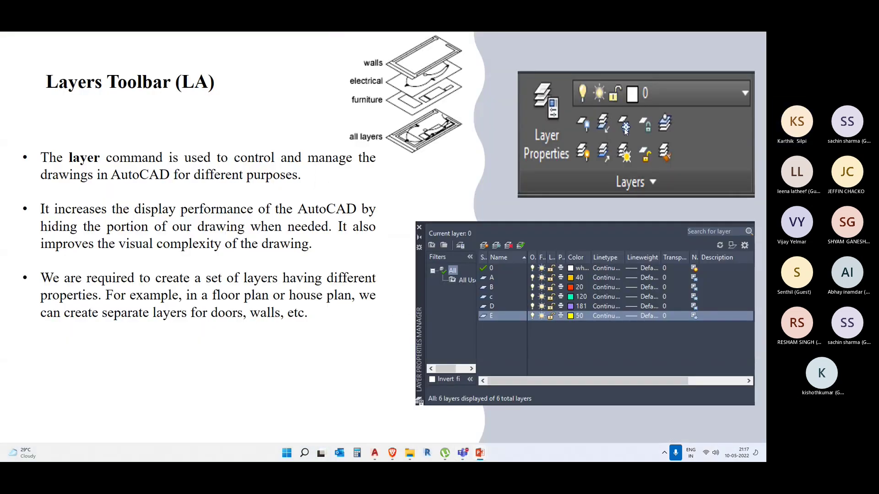
{"action": "left_click", "coordinate": [620, 144]}
{"action": "left_click", "coordinate": [620, 144]}
End the slide show and minimise PowerPoint and AutoCAD to reveal the desktop
{"action": "key", "text": "Escape"}
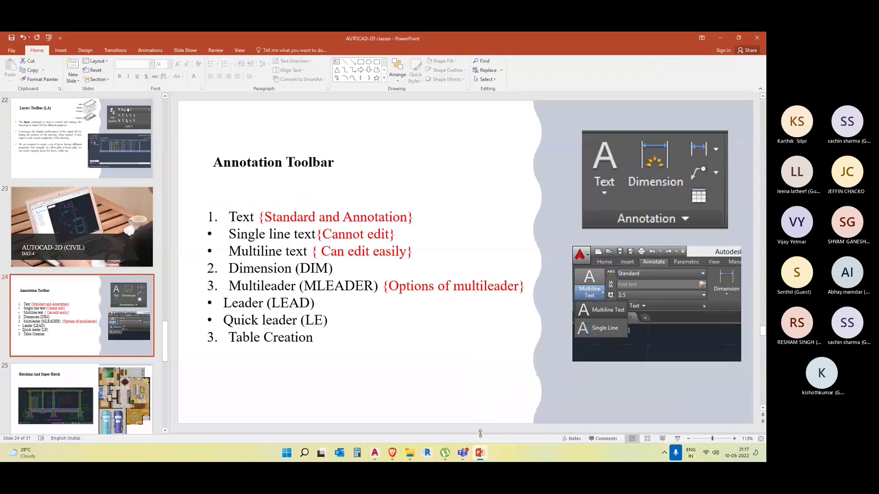
{"action": "left_click", "coordinate": [718, 39]}
{"action": "left_click", "coordinate": [737, 38]}
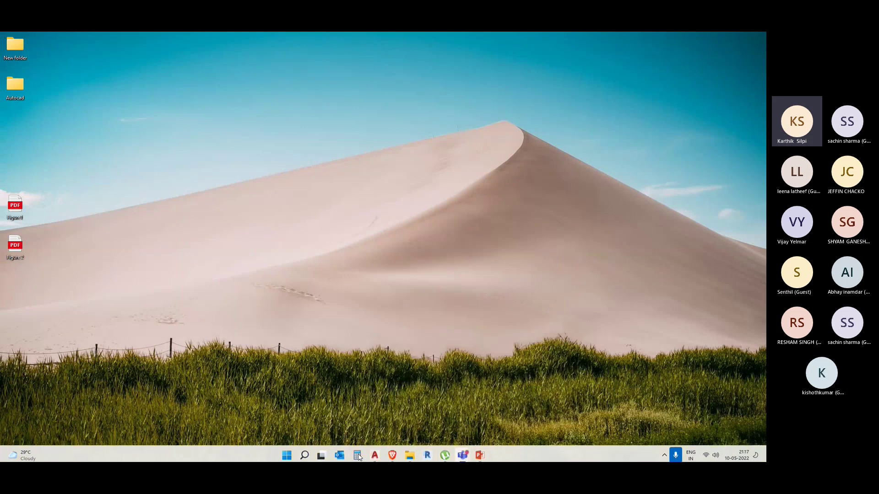
Open File Explorer, restore it from full screen, and open the desktop Autocad folder
{"action": "left_click", "coordinate": [409, 454]}
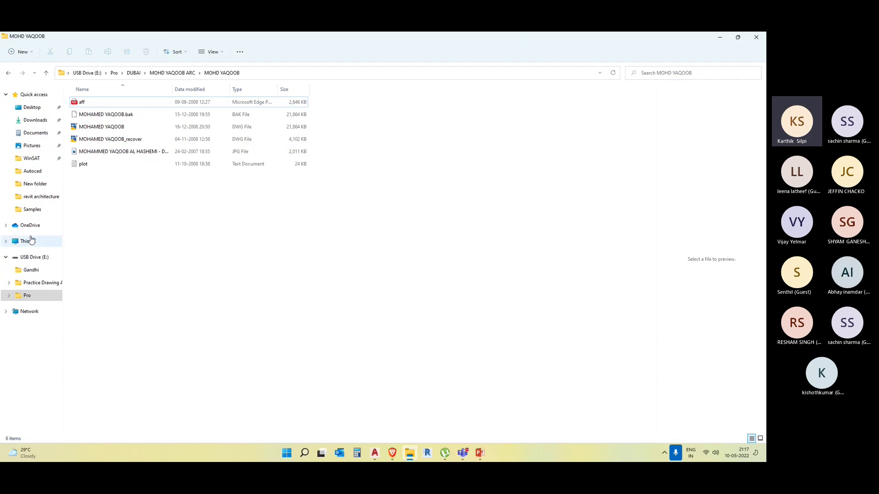
{"action": "double_click", "coordinate": [712, 35]}
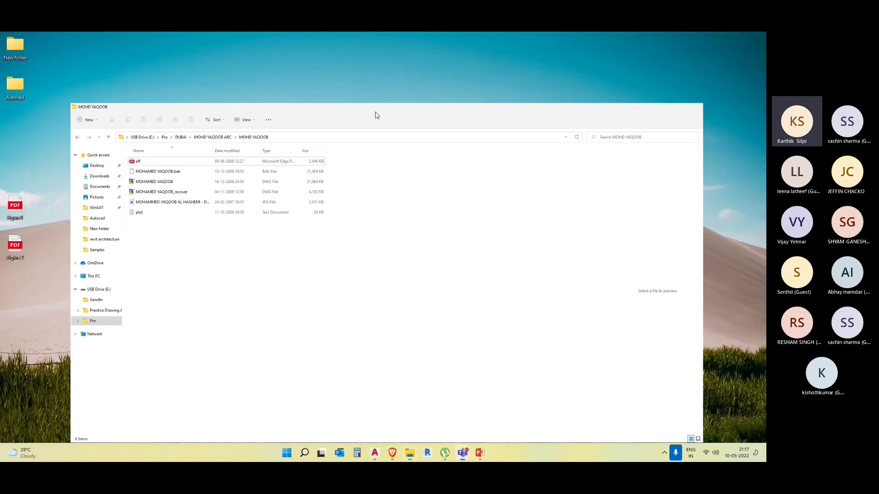
{"action": "key", "text": "super+d"}
{"action": "double_click", "coordinate": [21, 89]}
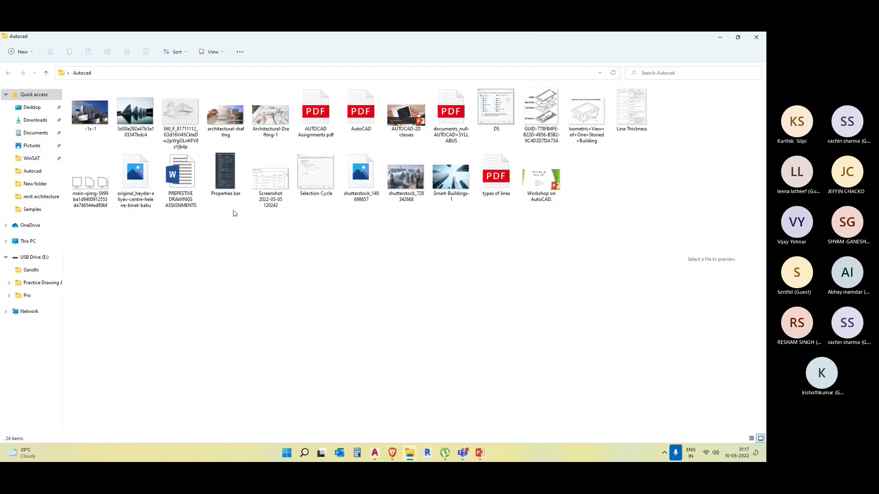
Open types of lines.pdf in Edge and enlarge its window to fill the screen
{"action": "double_click", "coordinate": [496, 176]}
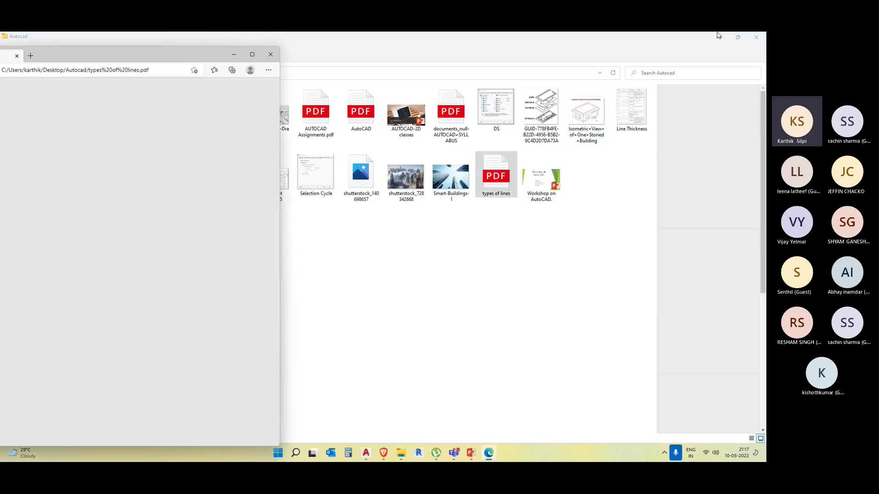
{"action": "left_click", "coordinate": [719, 36]}
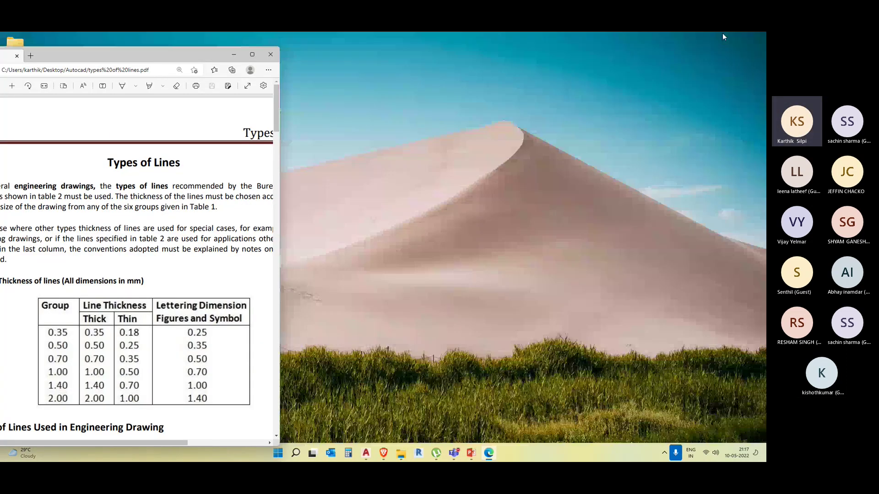
{"action": "left_click", "coordinate": [251, 54]}
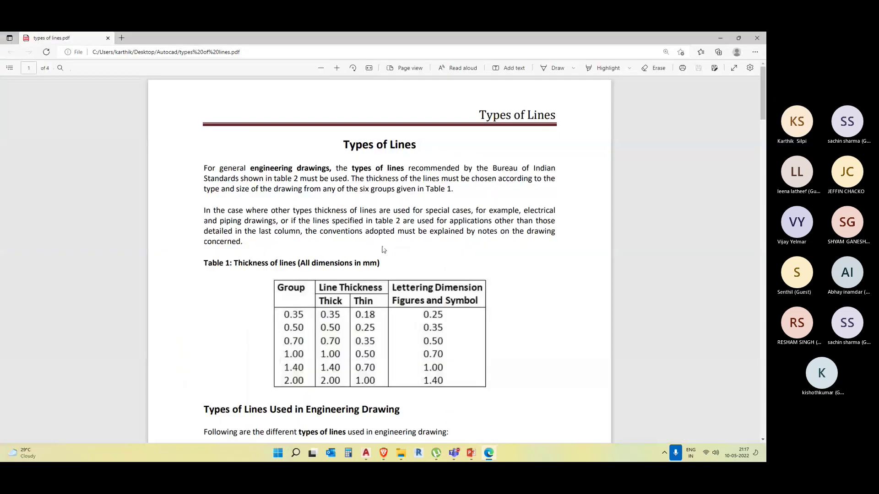
Scroll the PDF to page 2 showing line Types D through G
{"action": "scroll", "coordinate": [353, 203], "scroll_direction": "down", "scroll_amount": 5}
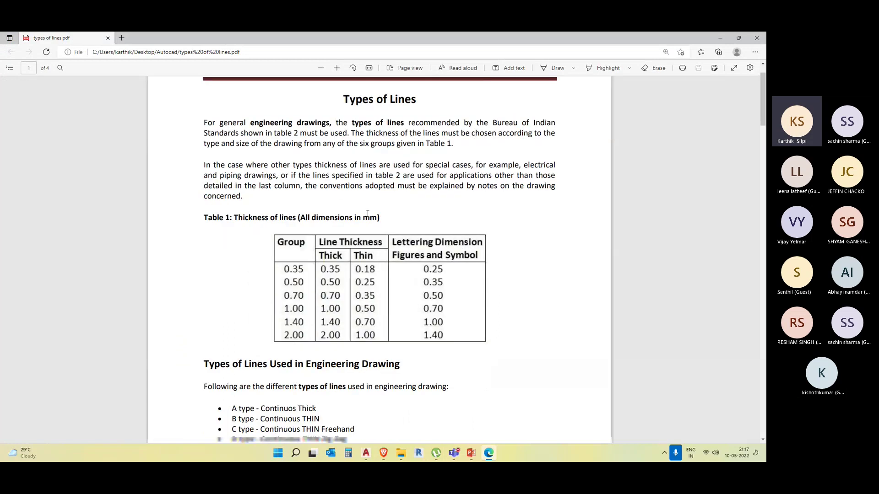
{"action": "scroll", "coordinate": [368, 213], "scroll_direction": "up", "scroll_amount": 2}
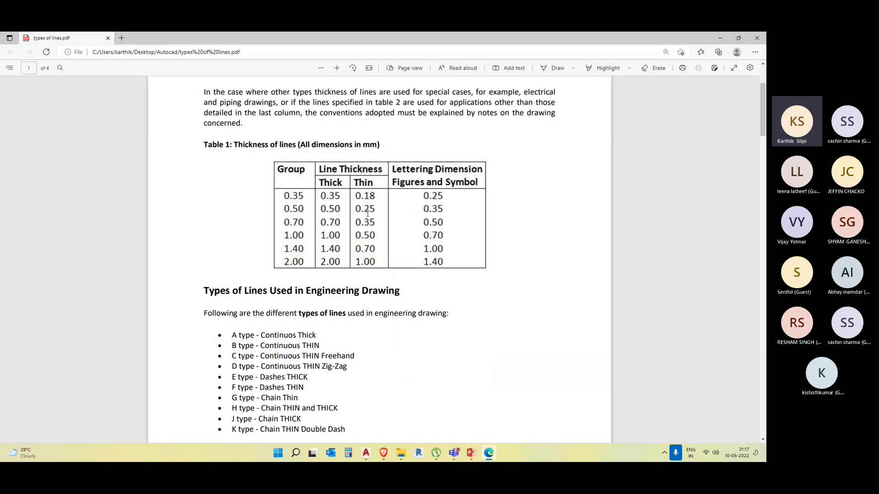
{"action": "scroll", "coordinate": [427, 174], "scroll_direction": "down", "scroll_amount": 4}
{"action": "scroll", "coordinate": [427, 175], "scroll_direction": "down", "scroll_amount": 6}
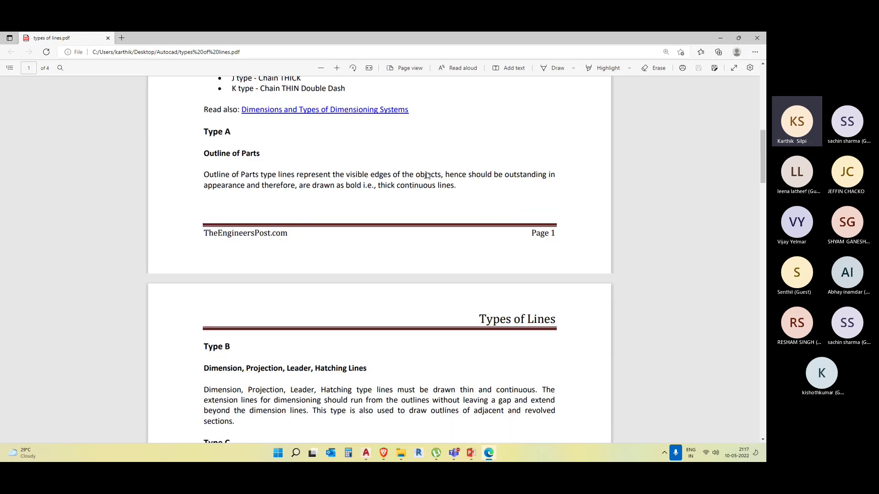
{"action": "scroll", "coordinate": [428, 176], "scroll_direction": "up", "scroll_amount": 7}
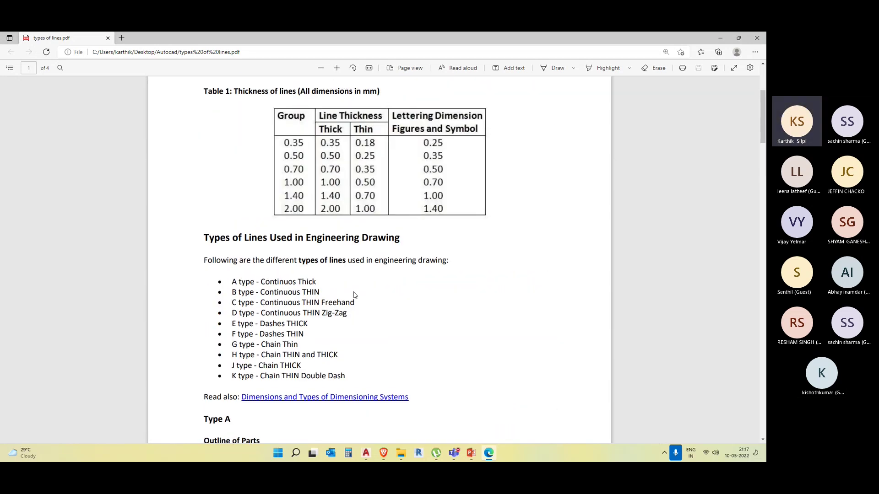
{"action": "scroll", "coordinate": [351, 278], "scroll_direction": "up", "scroll_amount": 3}
{"action": "scroll", "coordinate": [357, 273], "scroll_direction": "down", "scroll_amount": 20}
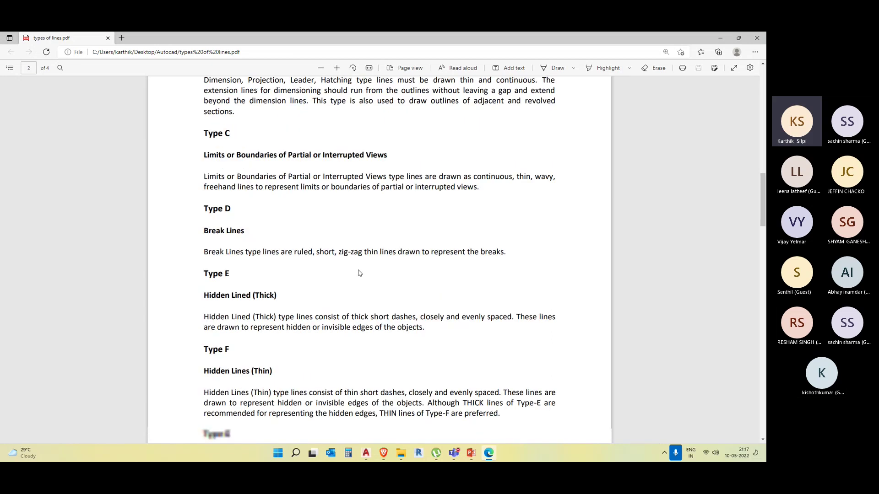
{"action": "scroll", "coordinate": [359, 269], "scroll_direction": "down", "scroll_amount": 2}
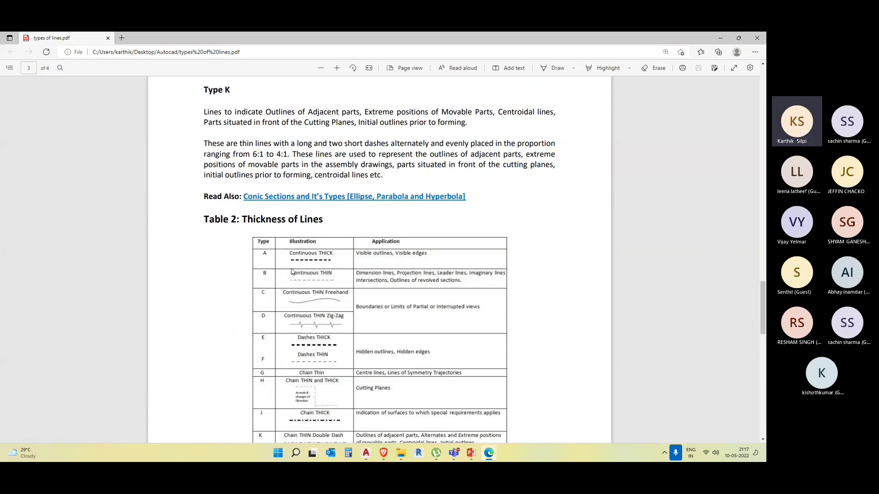
{"action": "scroll", "coordinate": [375, 262], "scroll_direction": "up", "scroll_amount": 15}
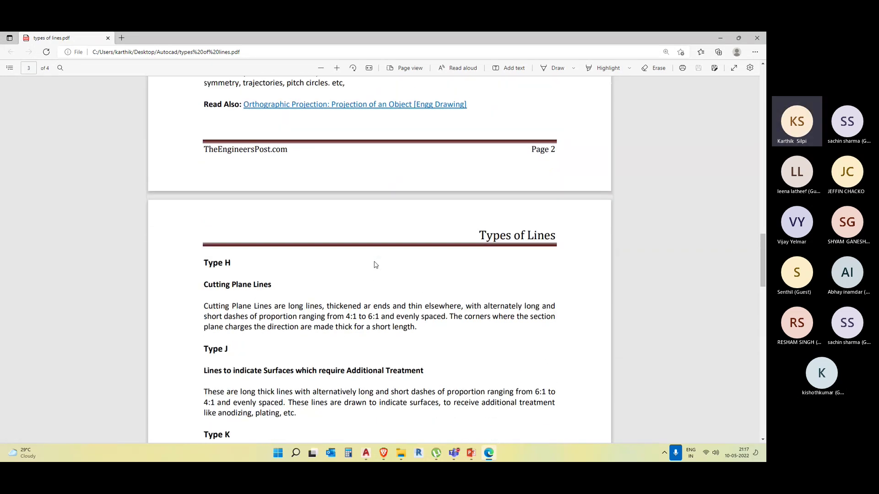
{"action": "scroll", "coordinate": [344, 255], "scroll_direction": "up", "scroll_amount": 5}
{"action": "scroll", "coordinate": [339, 253], "scroll_direction": "down", "scroll_amount": 1}
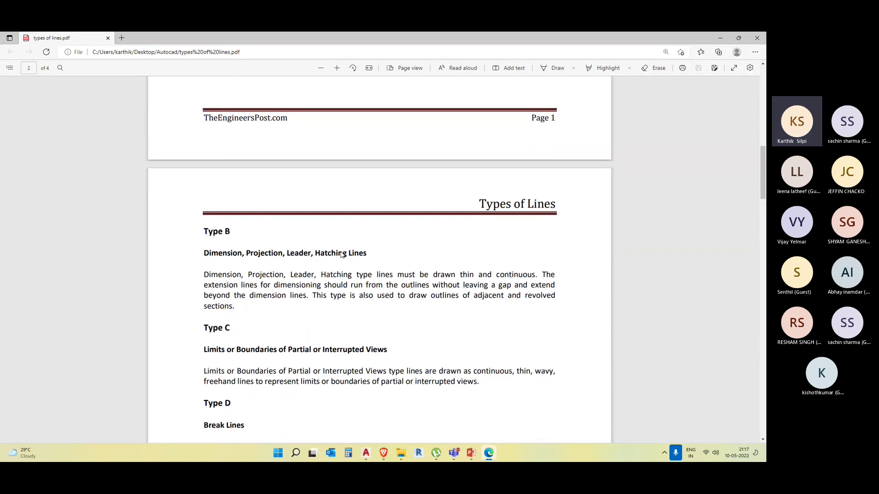
{"action": "scroll", "coordinate": [341, 255], "scroll_direction": "up", "scroll_amount": 2}
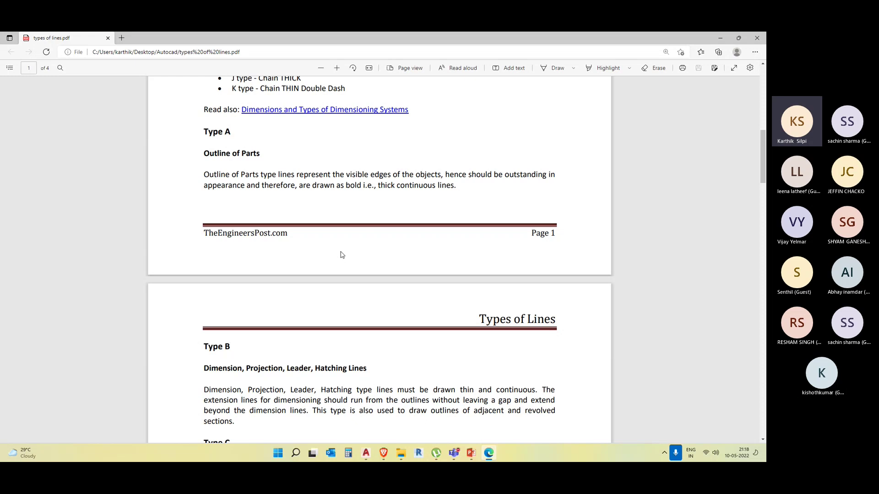
{"action": "scroll", "coordinate": [341, 255], "scroll_direction": "down", "scroll_amount": 5}
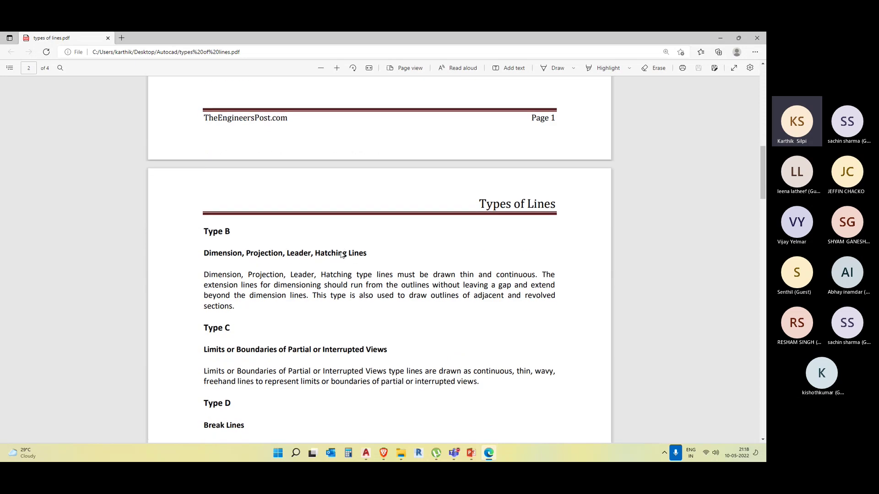
{"action": "scroll", "coordinate": [340, 254], "scroll_direction": "down", "scroll_amount": 1}
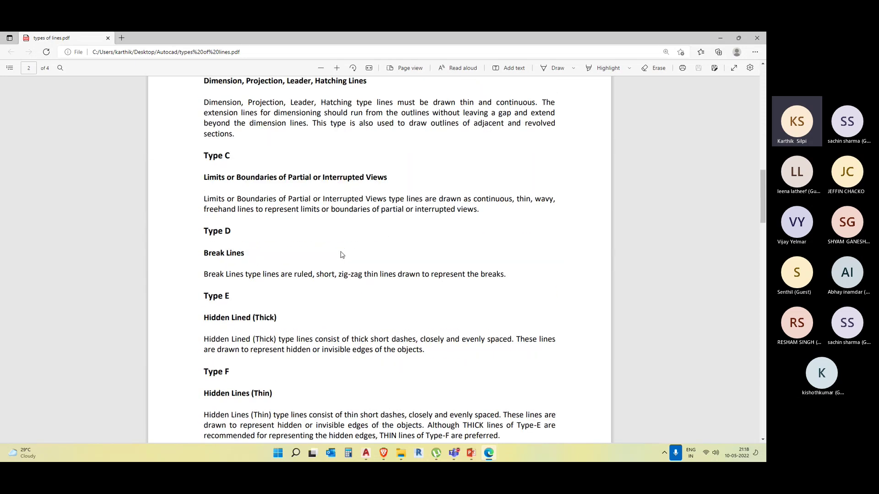
{"action": "scroll", "coordinate": [340, 254], "scroll_direction": "down", "scroll_amount": 2}
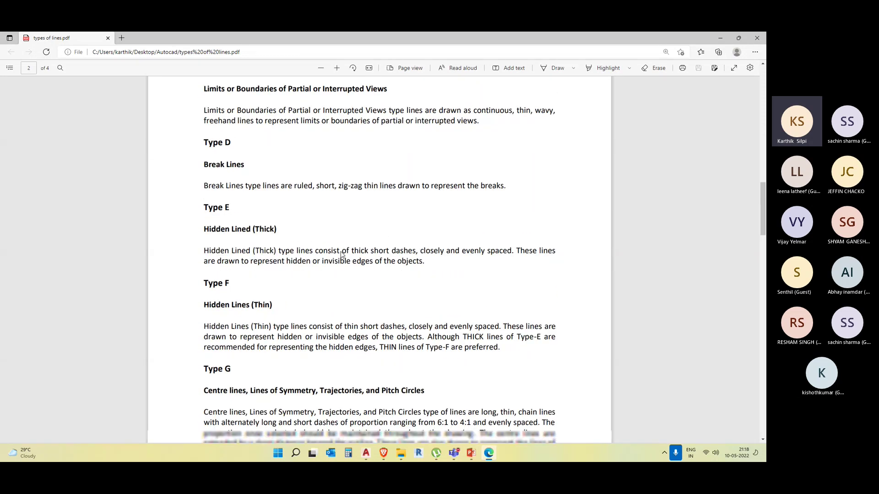
Bring AutoCAD back to the front and delete the bent polyline in Drawing1
{"action": "left_click", "coordinate": [720, 38]}
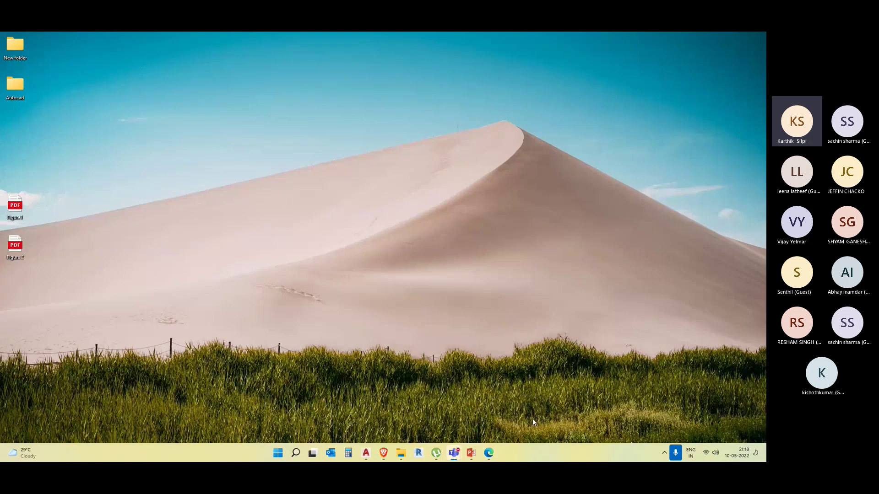
{"action": "left_click", "coordinate": [367, 453]}
{"action": "left_click", "coordinate": [503, 308]}
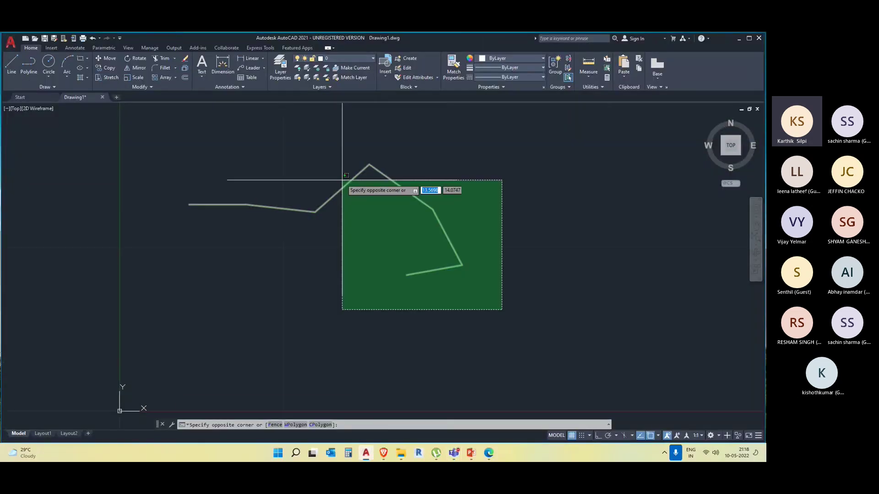
{"action": "left_click", "coordinate": [342, 180]}
{"action": "key", "text": "Delete"}
Draw a single horizontal line with Ortho (F8) turned on
{"action": "mouse_move", "coordinate": [409, 204]}
{"action": "middle_mouse_down"}
{"action": "mouse_move", "coordinate": [396, 221]}
{"action": "mouse_move", "coordinate": [374, 210]}
{"action": "middle_mouse_up"}
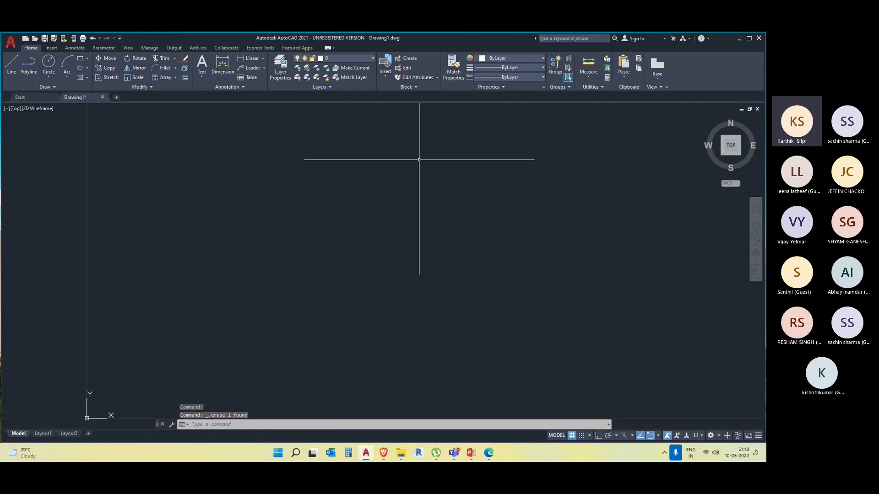
{"action": "left_click", "coordinate": [11, 63]}
{"action": "left_click", "coordinate": [156, 193]}
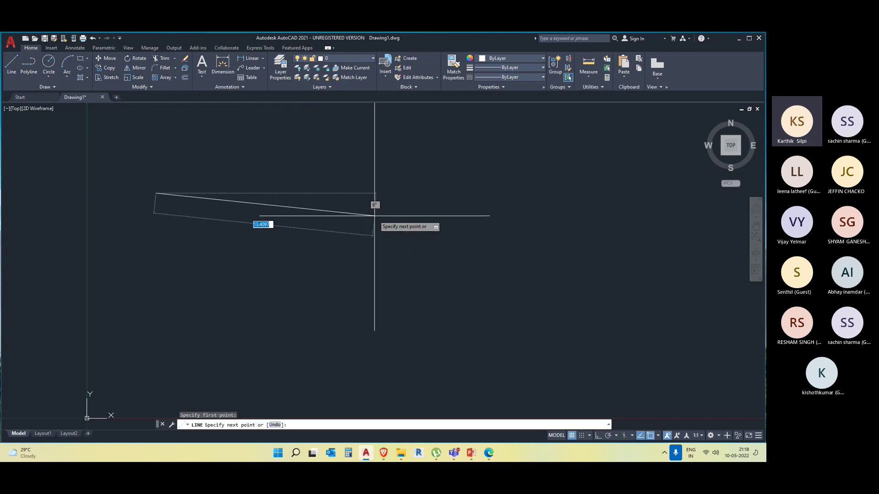
{"action": "key", "text": "F8"}
{"action": "left_click", "coordinate": [417, 194]}
{"action": "key", "text": "Escape"}
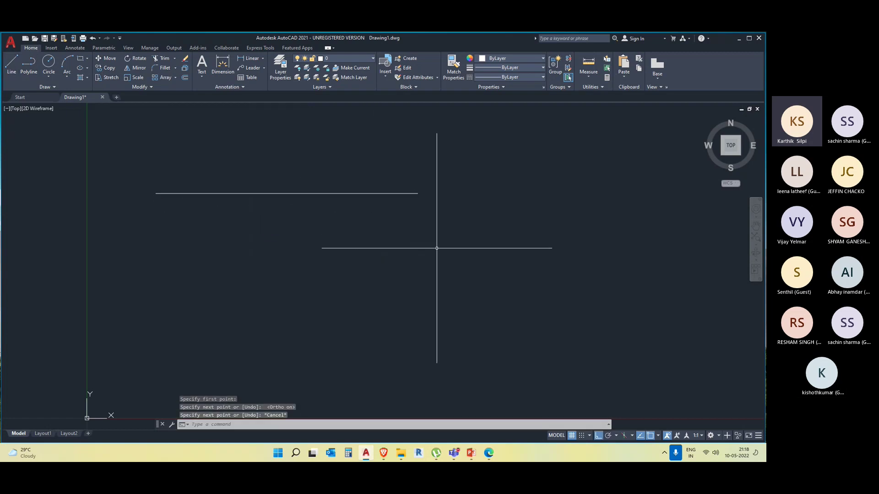
Select the new horizontal line and open the Linetype dropdown
{"action": "left_click", "coordinate": [436, 247]}
{"action": "left_click", "coordinate": [327, 158]}
{"action": "key", "text": "Escape"}
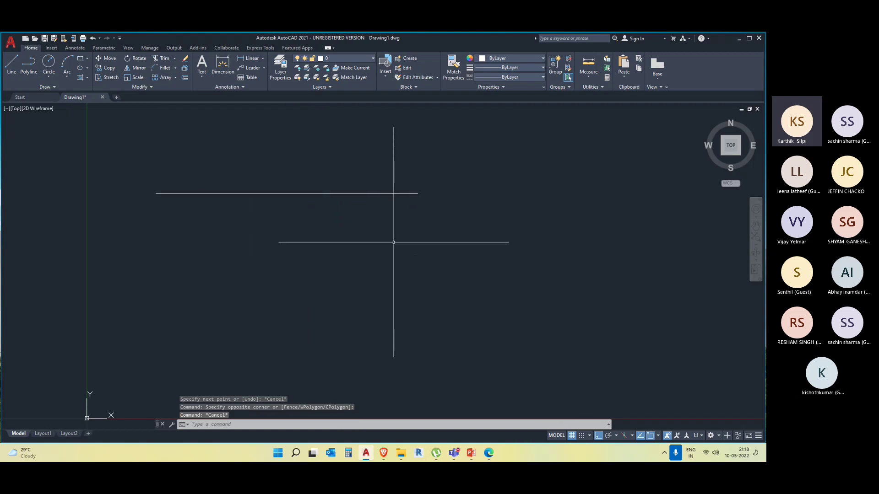
{"action": "left_click", "coordinate": [368, 214]}
{"action": "left_click", "coordinate": [313, 153]}
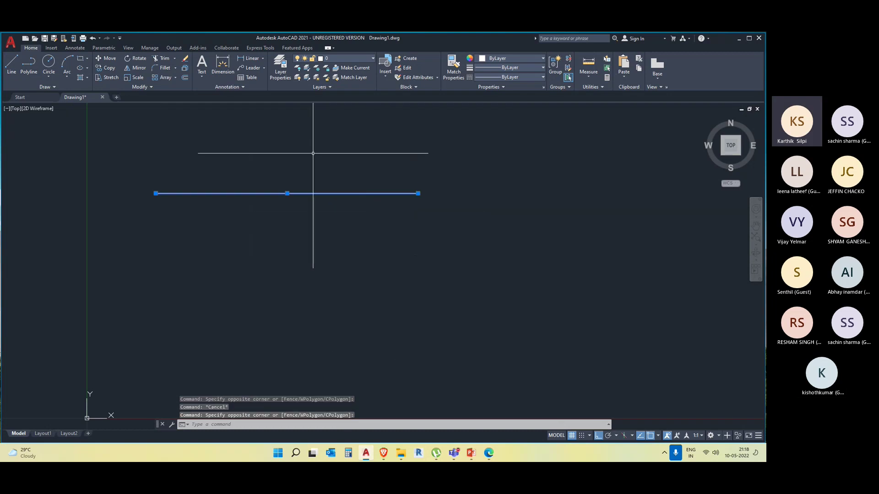
{"action": "key", "text": "Escape"}
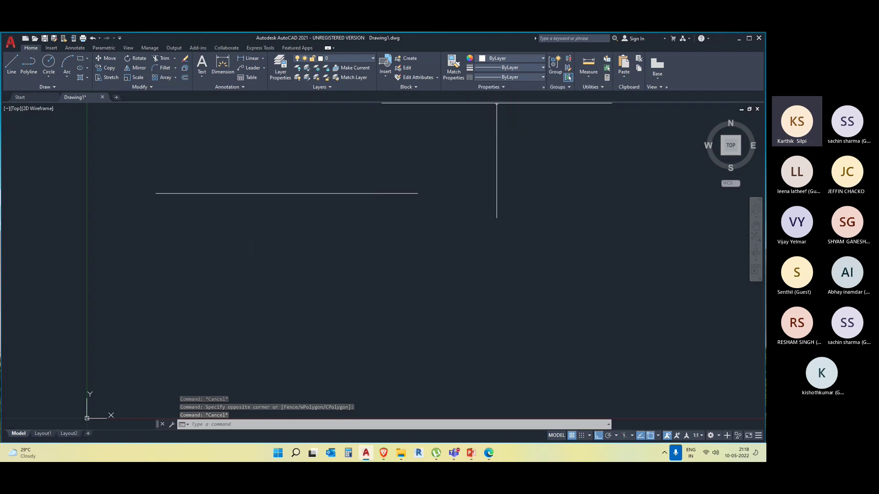
{"action": "left_click", "coordinate": [501, 77]}
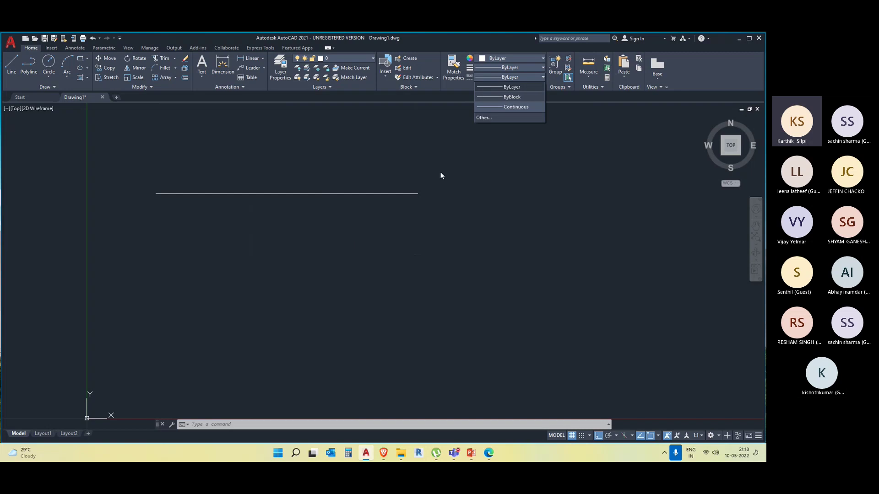
Open the Linetype Manager via Other..., select Continuous, and list acadiso.lin linetypes to load
{"action": "left_click", "coordinate": [493, 118]}
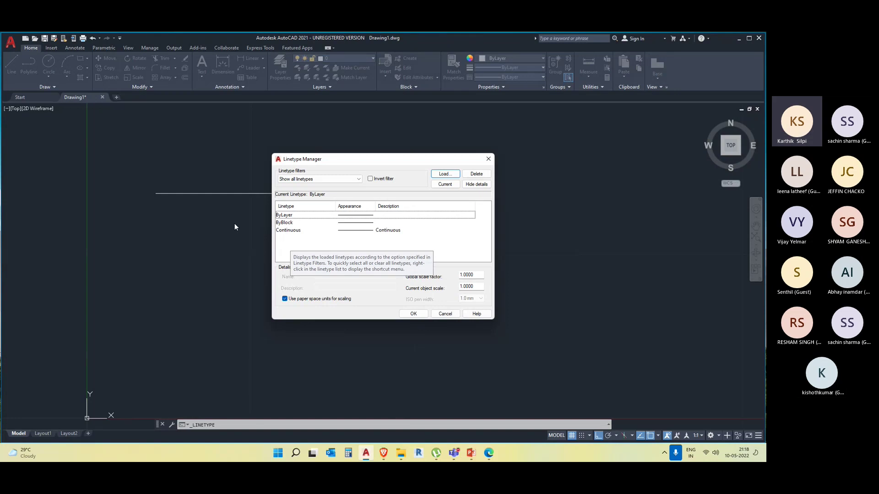
{"action": "left_click", "coordinate": [344, 231]}
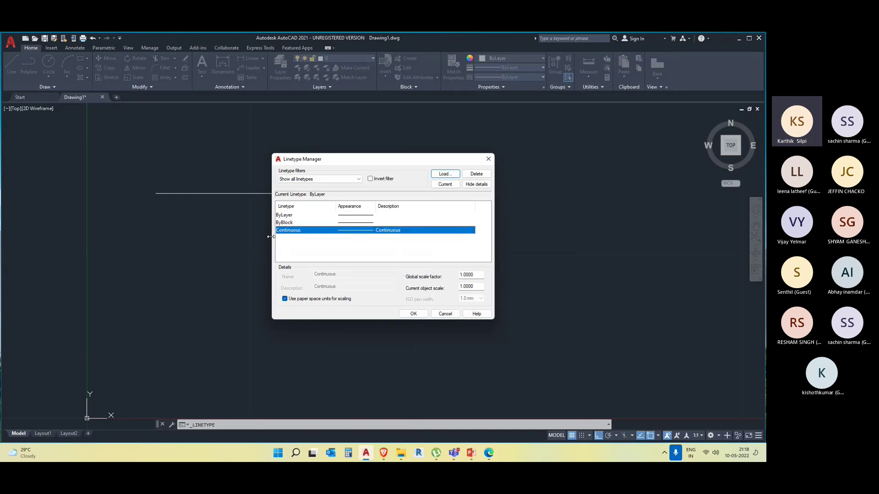
{"action": "left_click", "coordinate": [444, 175]}
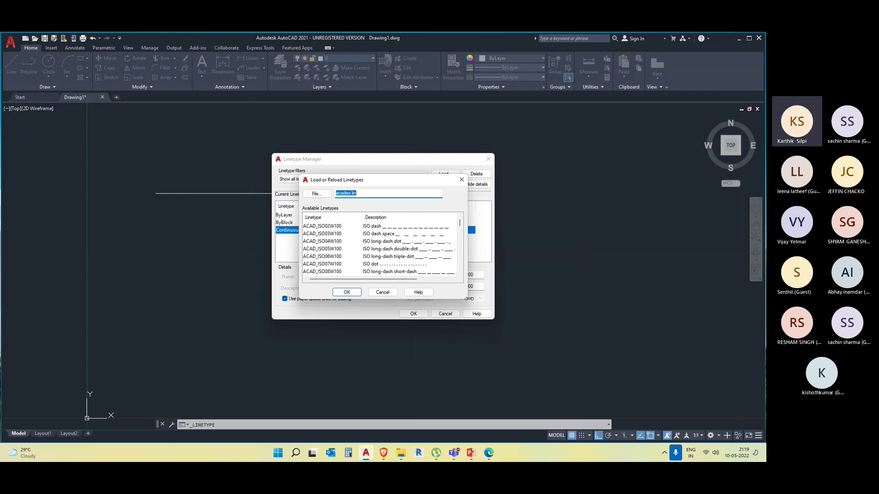
Widen the Load or Reload Linetypes dialog and inspect ACAD_ISO02W100 and ACAD_ISO07W100
{"action": "left_click_drag", "start_coordinate": [469, 299], "coordinate": [570, 299]}
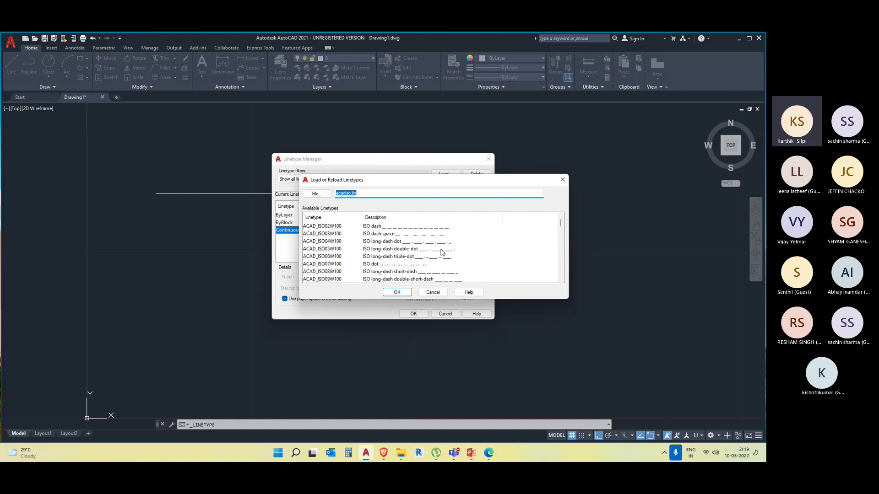
{"action": "left_click", "coordinate": [385, 228]}
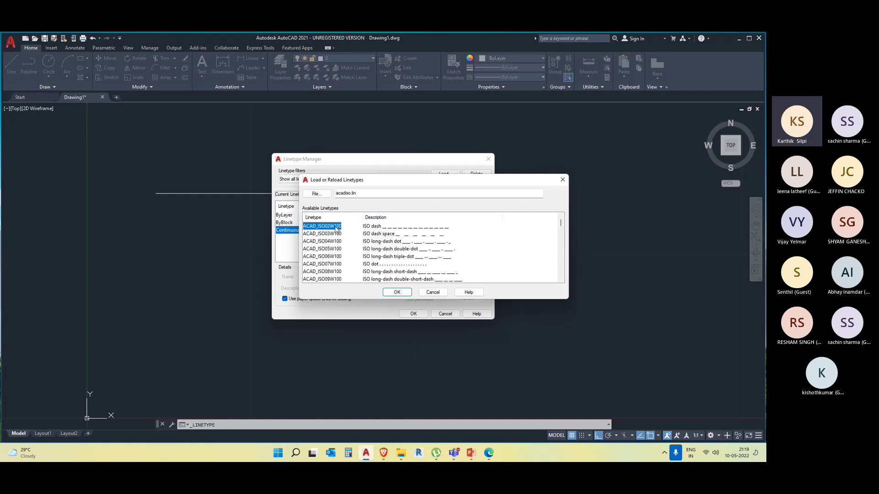
{"action": "scroll", "coordinate": [333, 234], "scroll_direction": "down", "scroll_amount": 1}
{"action": "scroll", "coordinate": [333, 234], "scroll_direction": "up", "scroll_amount": 1}
{"action": "scroll", "coordinate": [379, 251], "scroll_direction": "down", "scroll_amount": 1}
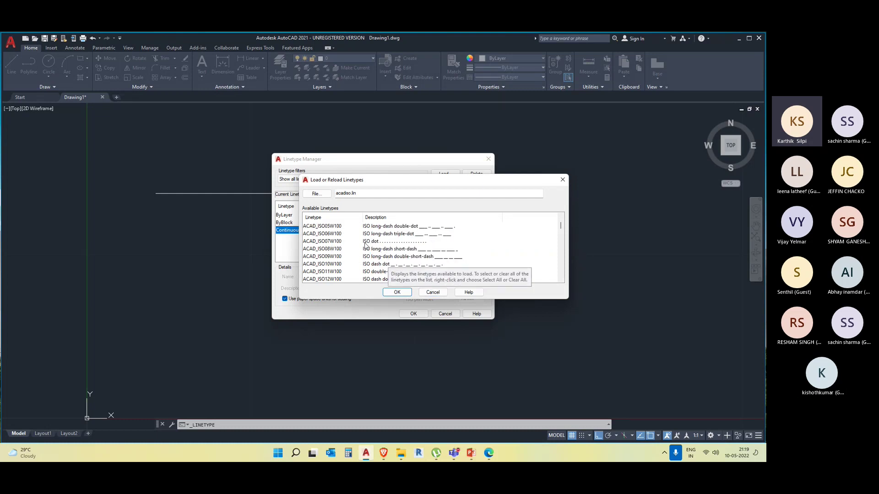
{"action": "left_click", "coordinate": [337, 242]}
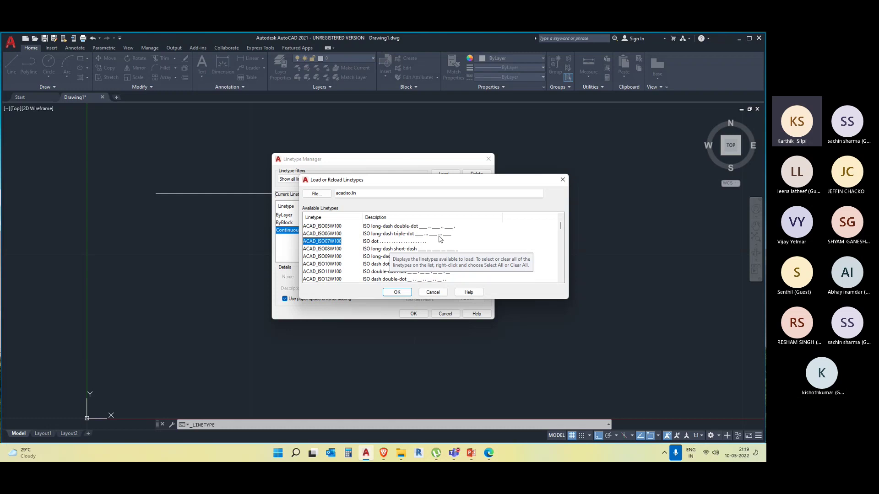
Scroll further down the list to the Border patterns and select CENTER
{"action": "scroll", "coordinate": [440, 241], "scroll_direction": "down", "scroll_amount": 1}
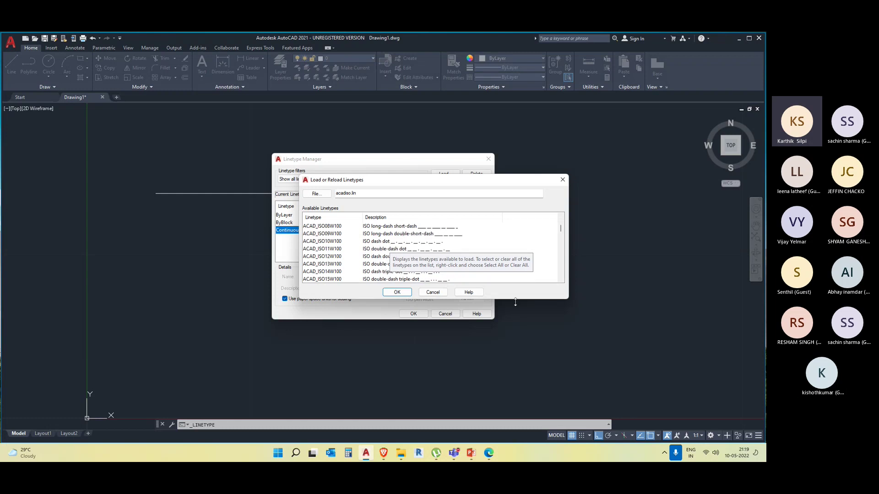
{"action": "left_click", "coordinate": [560, 279]}
{"action": "left_click", "coordinate": [560, 279]}
{"action": "left_click", "coordinate": [561, 279]}
{"action": "left_click", "coordinate": [560, 280]}
{"action": "left_click", "coordinate": [560, 280]}
{"action": "left_click", "coordinate": [560, 279]}
{"action": "left_click", "coordinate": [561, 280]}
{"action": "left_click", "coordinate": [560, 280]}
{"action": "left_click", "coordinate": [560, 280]}
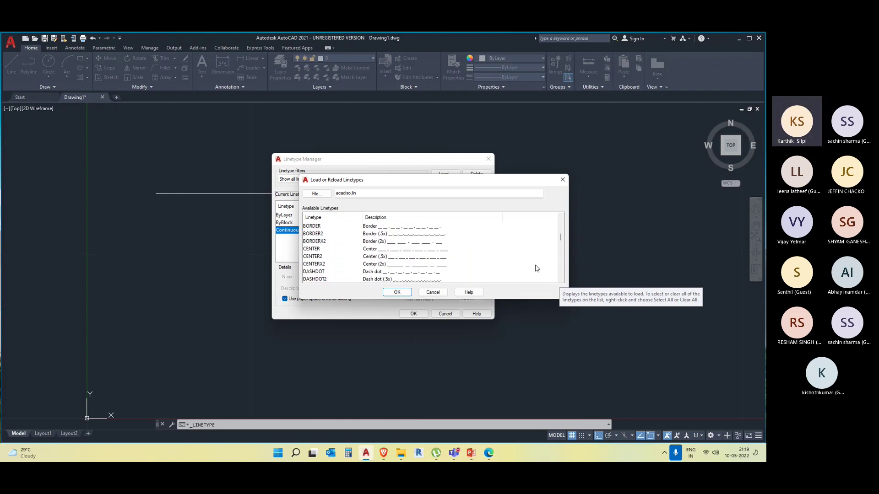
{"action": "left_click", "coordinate": [403, 252]}
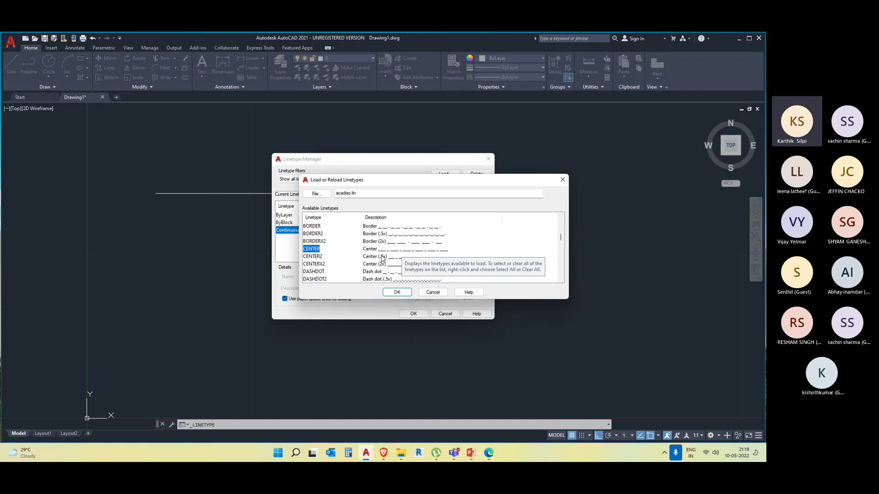
Browse the list past HIDDEN2, then select and load ACAD_ISO02W100
{"action": "scroll", "coordinate": [412, 257], "scroll_direction": "up", "scroll_amount": 3}
{"action": "scroll", "coordinate": [393, 267], "scroll_direction": "down", "scroll_amount": 3}
{"action": "scroll", "coordinate": [389, 253], "scroll_direction": "down", "scroll_amount": 4}
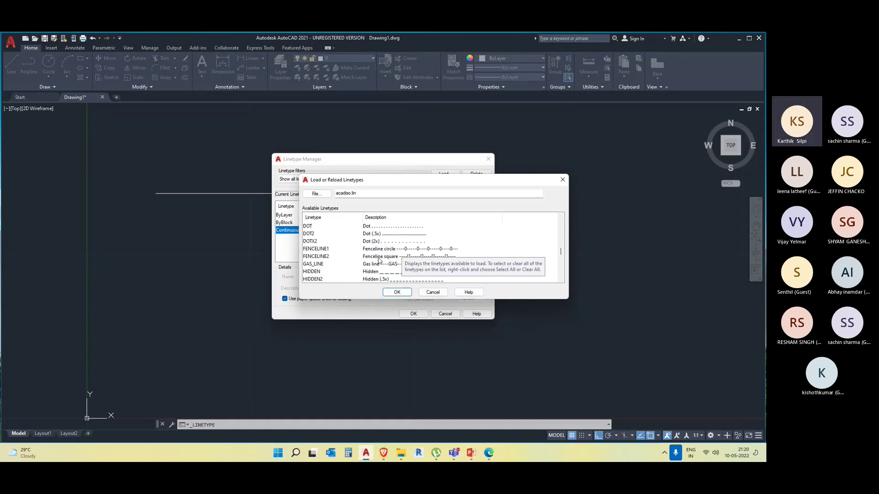
{"action": "scroll", "coordinate": [371, 256], "scroll_direction": "down", "scroll_amount": 1}
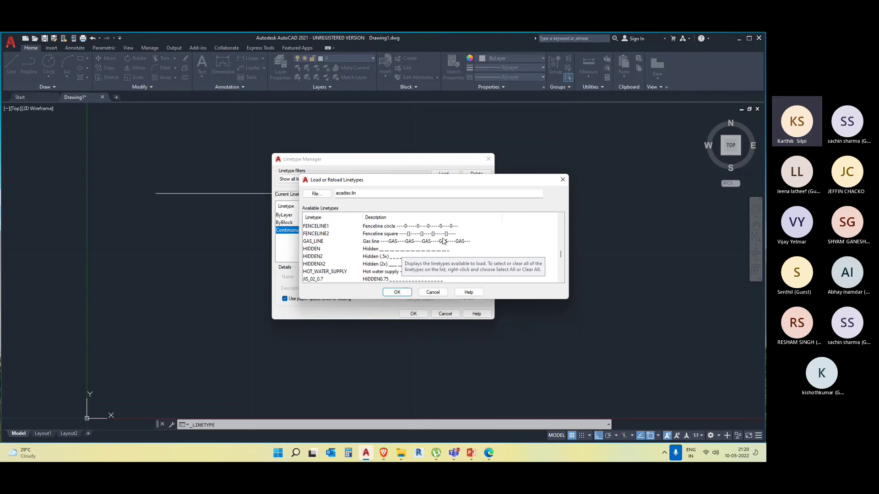
{"action": "scroll", "coordinate": [443, 241], "scroll_direction": "down", "scroll_amount": 1}
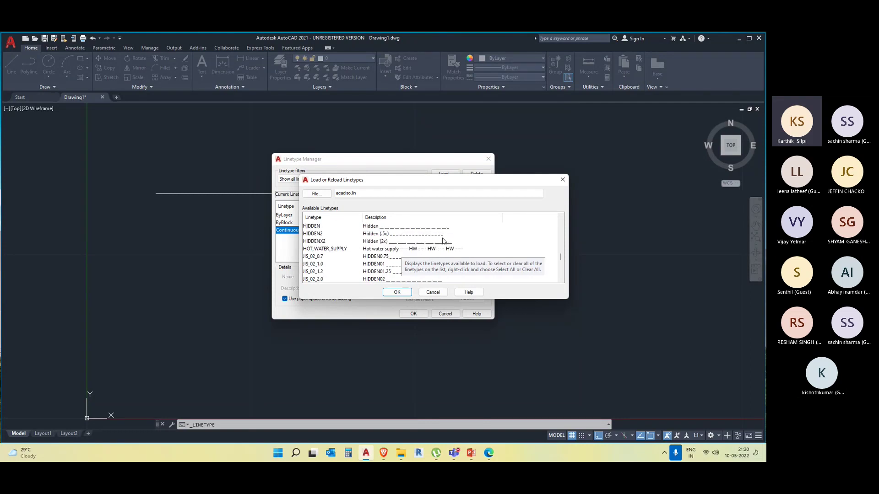
{"action": "left_click", "coordinate": [417, 235]}
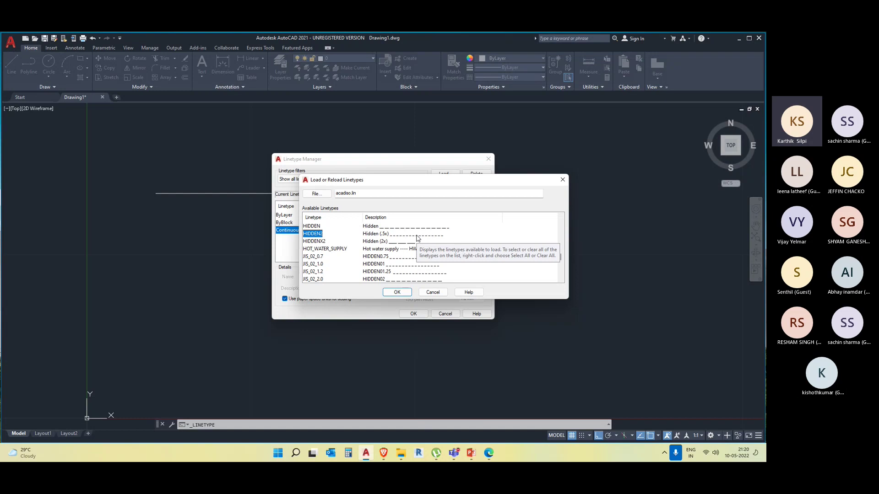
{"action": "scroll", "coordinate": [404, 239], "scroll_direction": "down", "scroll_amount": 6}
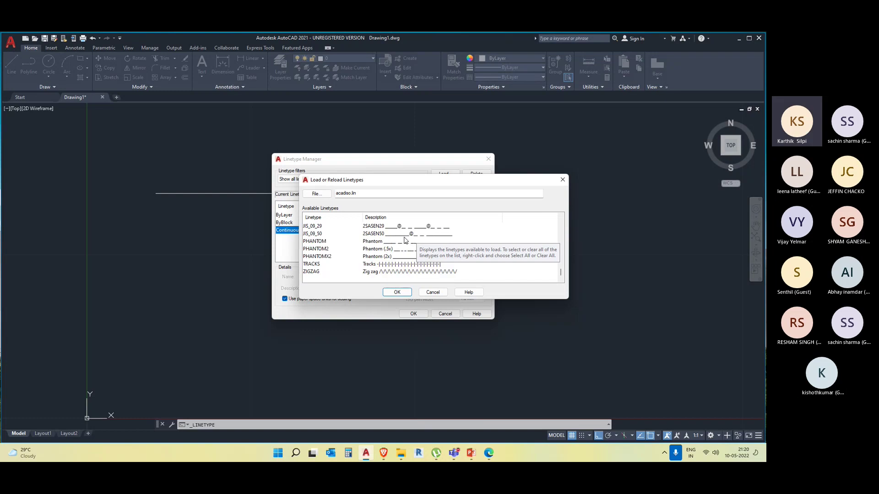
{"action": "scroll", "coordinate": [406, 241], "scroll_direction": "up", "scroll_amount": 9}
{"action": "scroll", "coordinate": [410, 245], "scroll_direction": "up", "scroll_amount": 2}
{"action": "scroll", "coordinate": [411, 245], "scroll_direction": "up", "scroll_amount": 7}
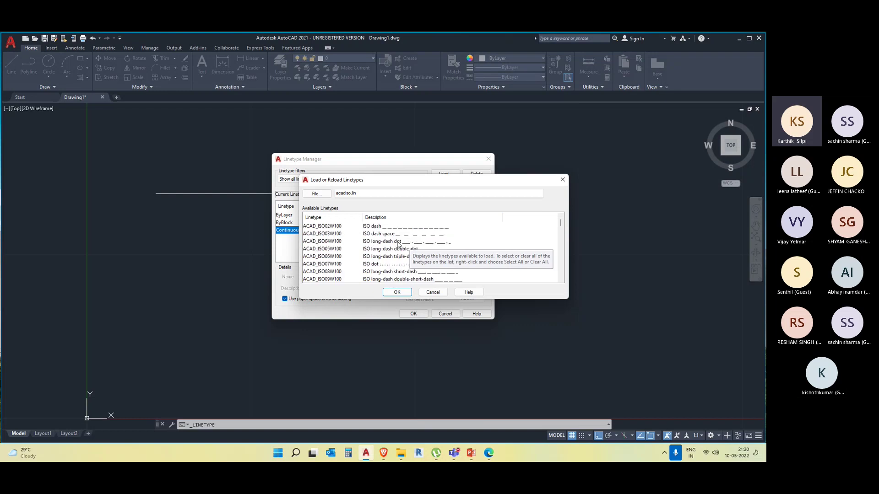
{"action": "left_click", "coordinate": [385, 227]}
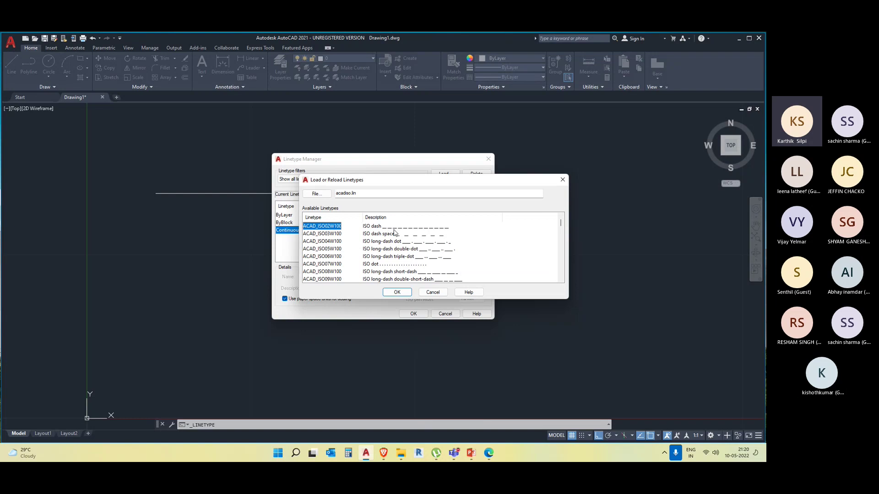
{"action": "left_click", "coordinate": [397, 291]}
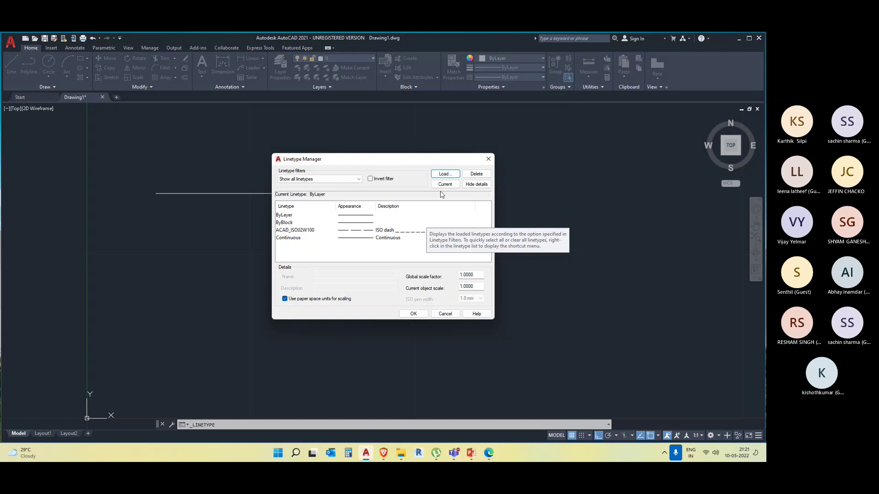
Reload ACAD_ISO02W100, confirm the reload prompt, and close the Linetype Manager
{"action": "left_click", "coordinate": [445, 175]}
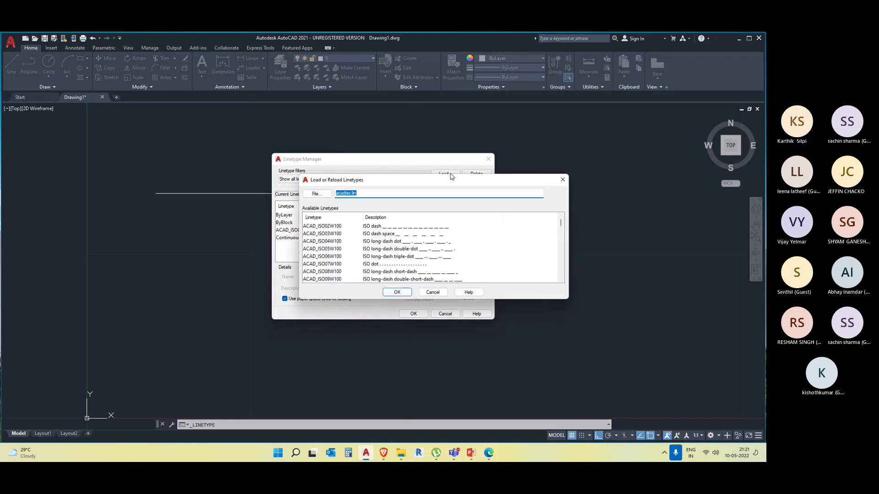
{"action": "left_click", "coordinate": [384, 229]}
{"action": "left_click", "coordinate": [396, 292]}
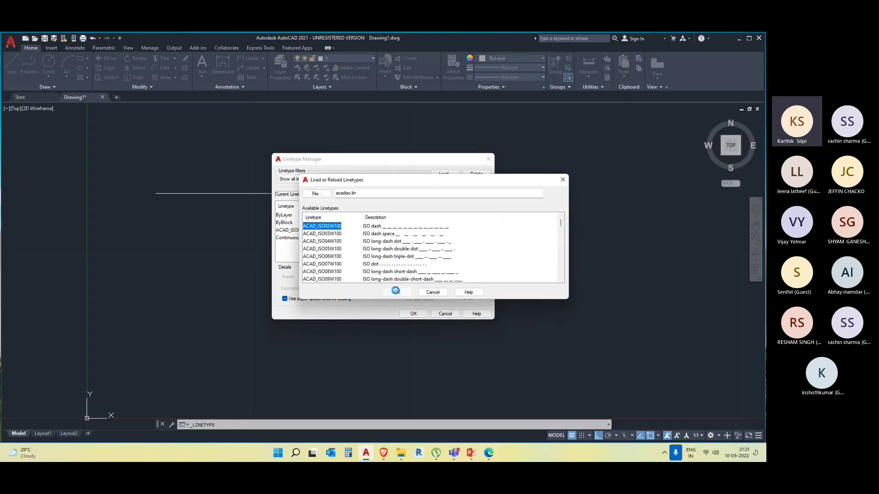
{"action": "left_click", "coordinate": [455, 154]}
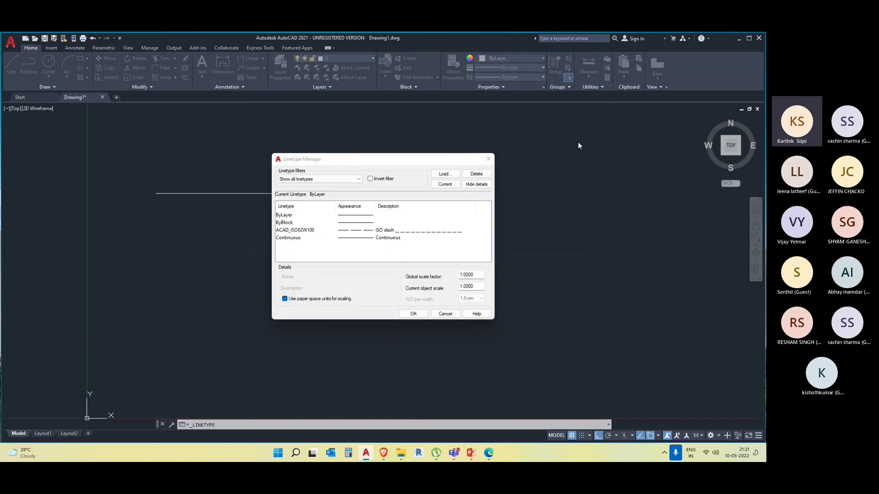
{"action": "left_click", "coordinate": [413, 314]}
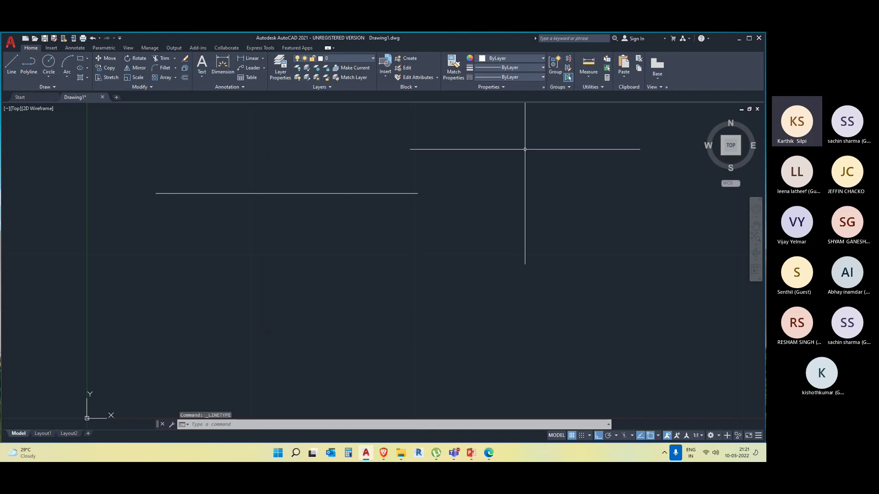
Make ACAD_ISO02W100 the current linetype and draw a lower test line with it
{"action": "middle_click_drag", "start_coordinate": [486, 207], "coordinate": [486, 218]}
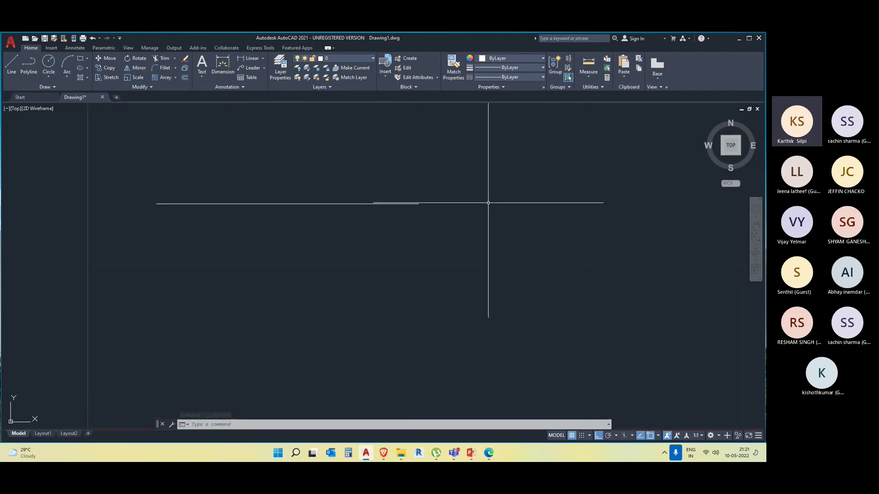
{"action": "left_click", "coordinate": [10, 73]}
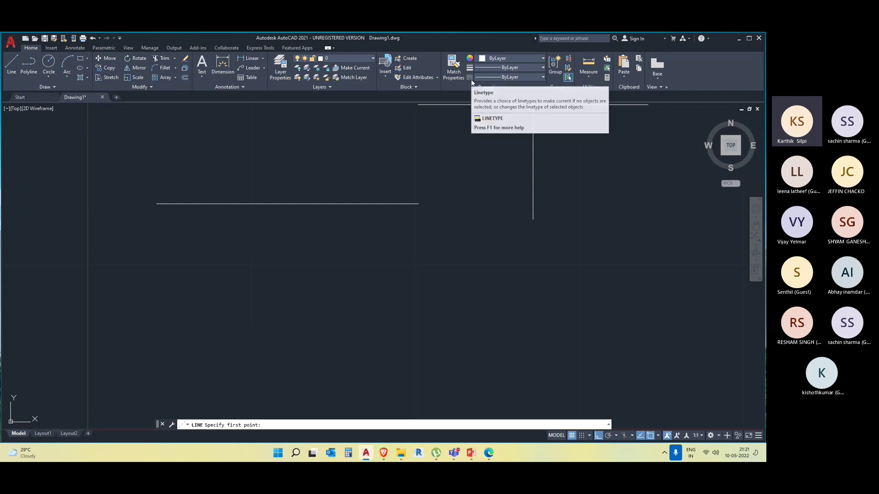
{"action": "left_click", "coordinate": [489, 77]}
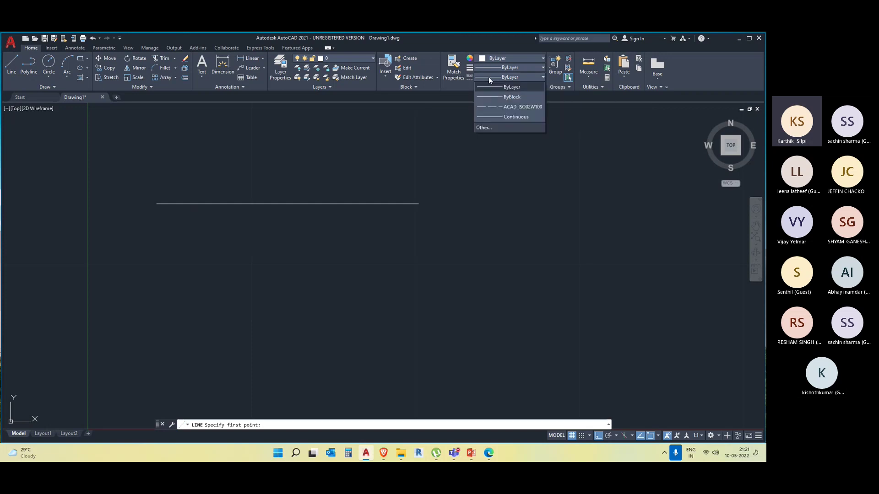
{"action": "left_click", "coordinate": [498, 106]}
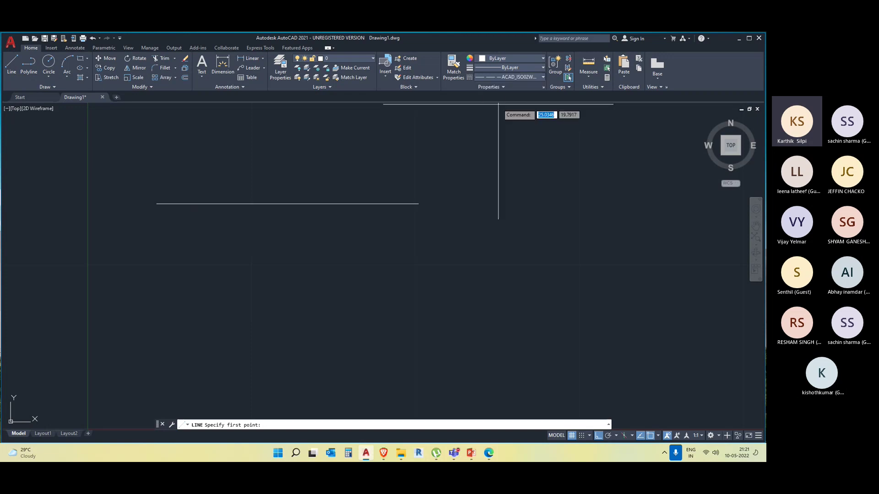
{"action": "left_click", "coordinate": [196, 280]}
{"action": "left_click", "coordinate": [424, 280]}
{"action": "key", "text": "Escape"}
{"action": "left_click_drag", "start_coordinate": [427, 304], "coordinate": [392, 259]}
Check the Linetype Manager, then select both test lines and erase them
{"action": "left_click", "coordinate": [511, 77]}
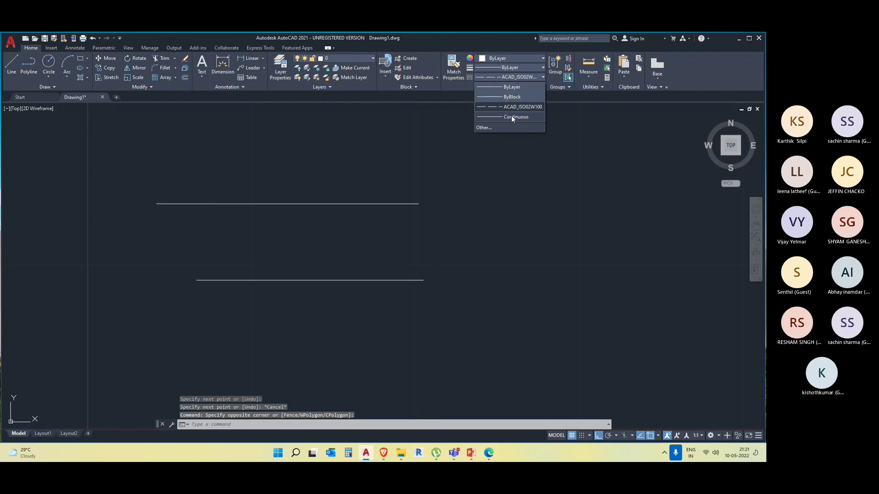
{"action": "left_click", "coordinate": [506, 129]}
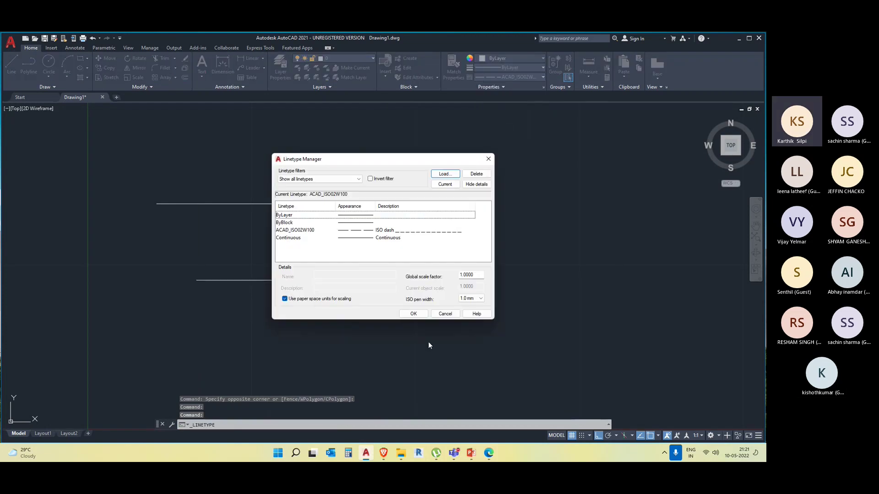
{"action": "left_click", "coordinate": [489, 159]}
{"action": "left_click", "coordinate": [405, 290]}
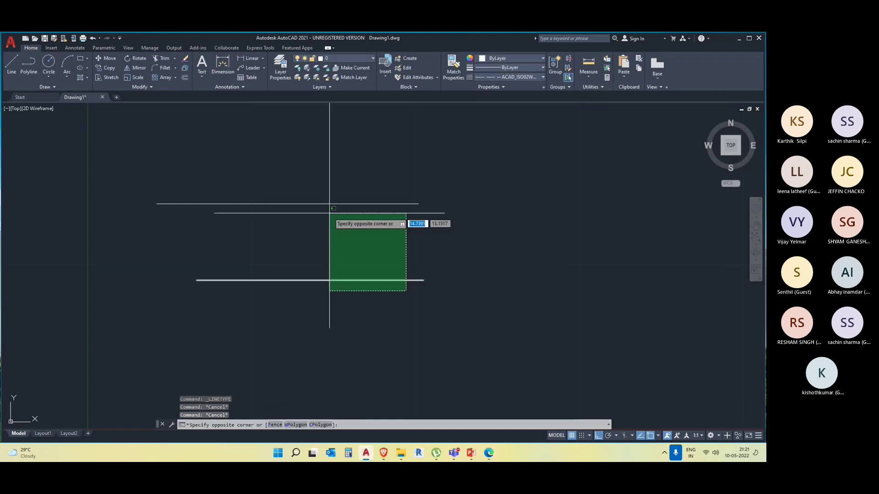
{"action": "left_click", "coordinate": [330, 212]}
{"action": "left_click", "coordinate": [342, 187]}
{"action": "left_click", "coordinate": [255, 210]}
{"action": "key", "text": "Delete"}
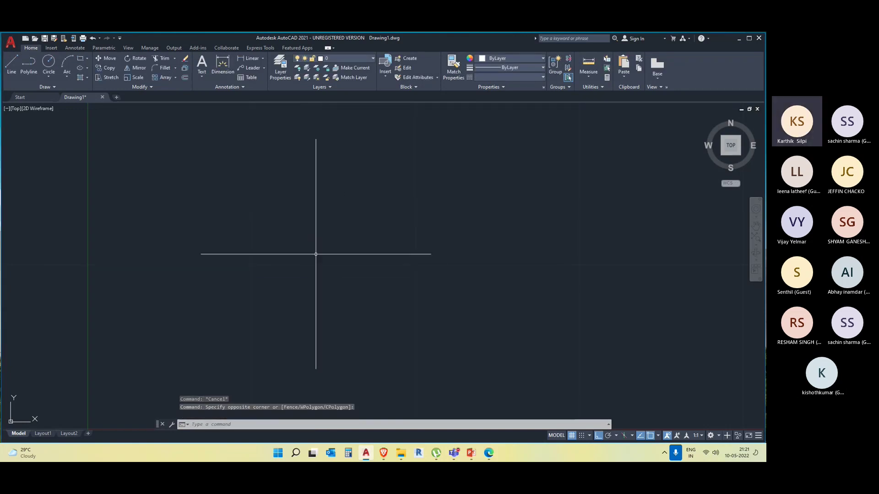
Inspect the remaining horizontal line's linetype and colour settings, then erase it
{"action": "type", "text": "l"}
{"action": "key", "text": "Return"}
{"action": "left_click", "coordinate": [381, 183]}
{"action": "key", "text": "Escape"}
{"action": "left_click", "coordinate": [481, 120]}
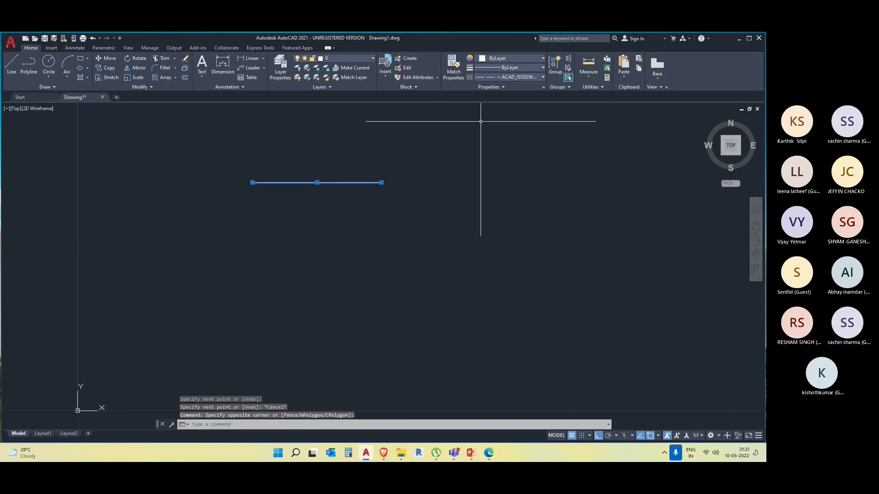
{"action": "left_click", "coordinate": [516, 77]}
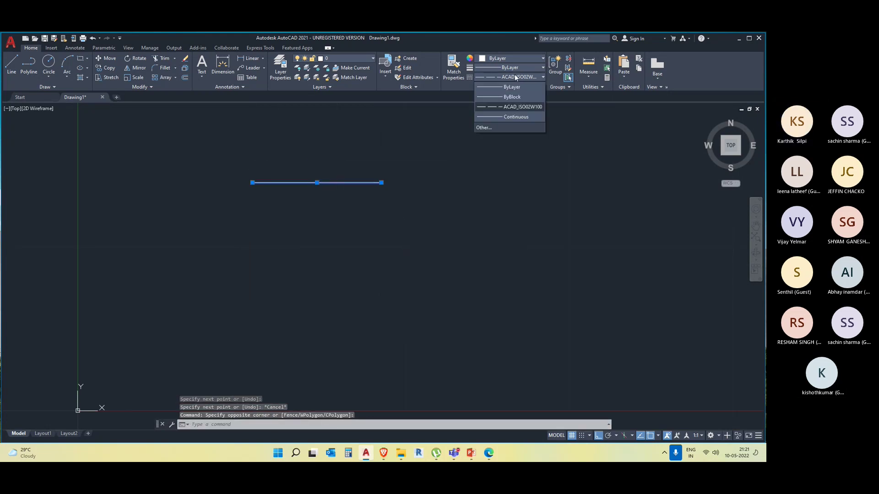
{"action": "left_click", "coordinate": [520, 116]}
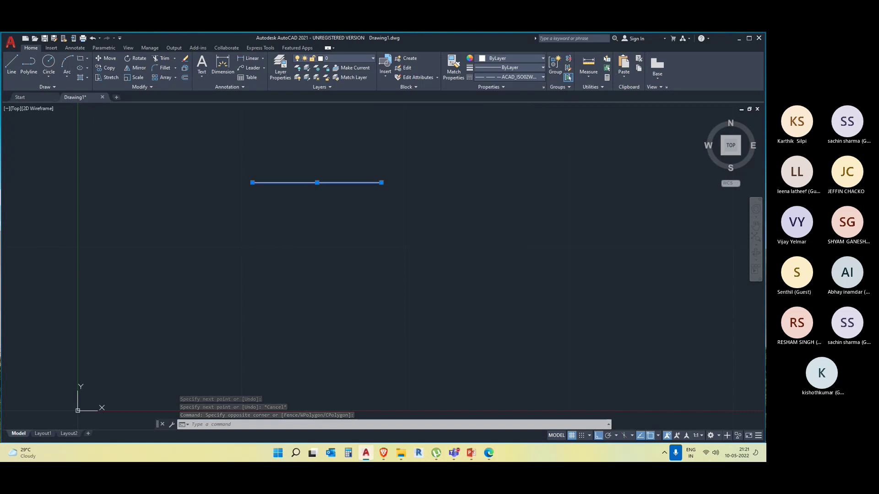
{"action": "left_click", "coordinate": [503, 58]}
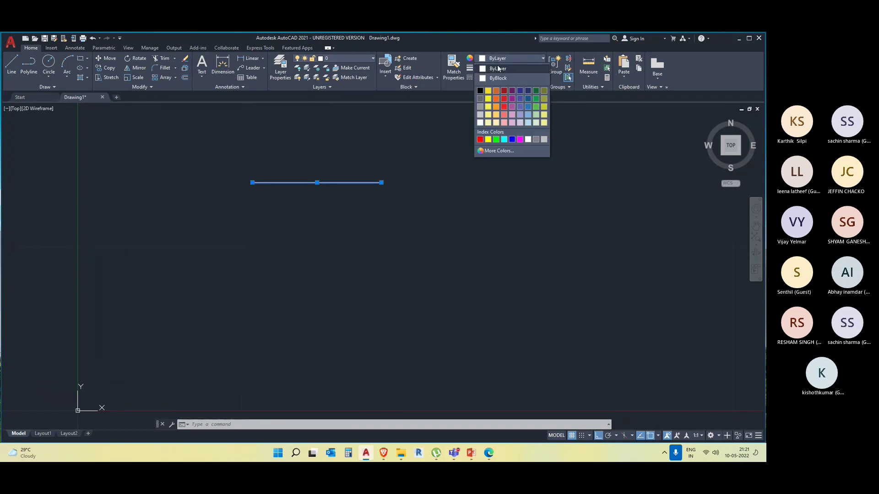
{"action": "left_click", "coordinate": [501, 69]}
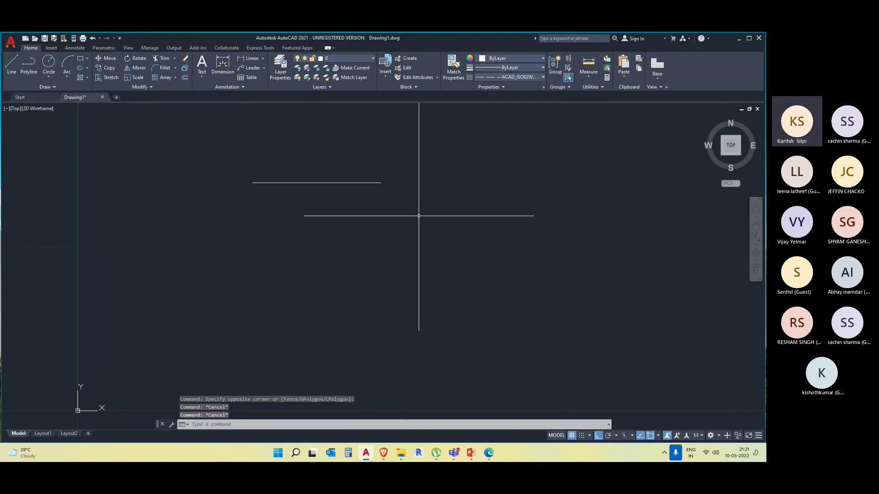
{"action": "key", "text": "Delete"}
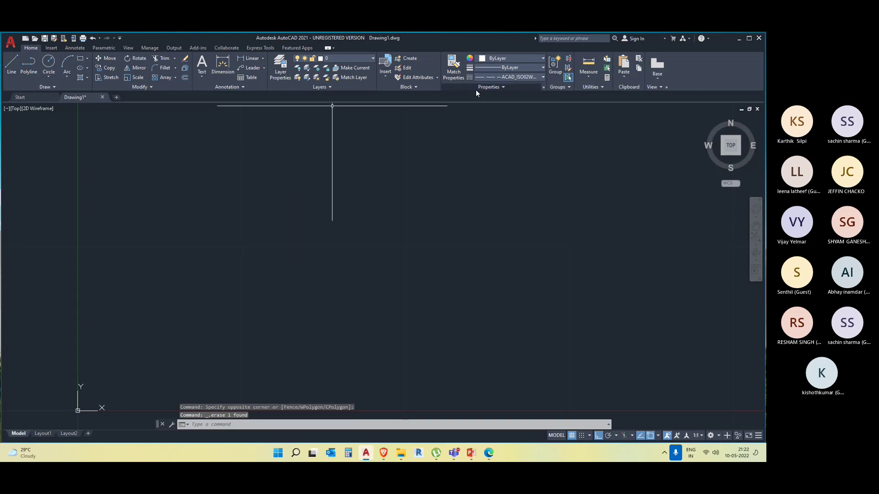
Draw a new long line with the L command
{"action": "left_click", "coordinate": [501, 75]}
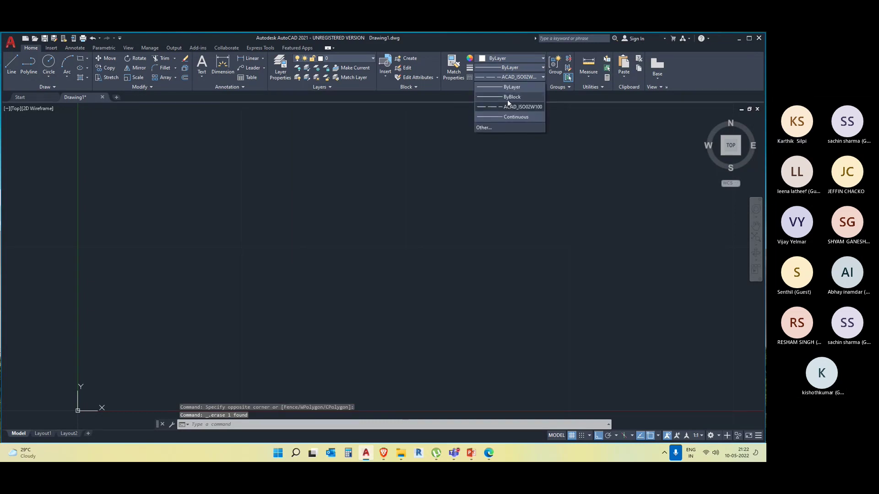
{"action": "type", "text": "l"}
{"action": "key", "text": "Return"}
{"action": "left_click", "coordinate": [204, 195]}
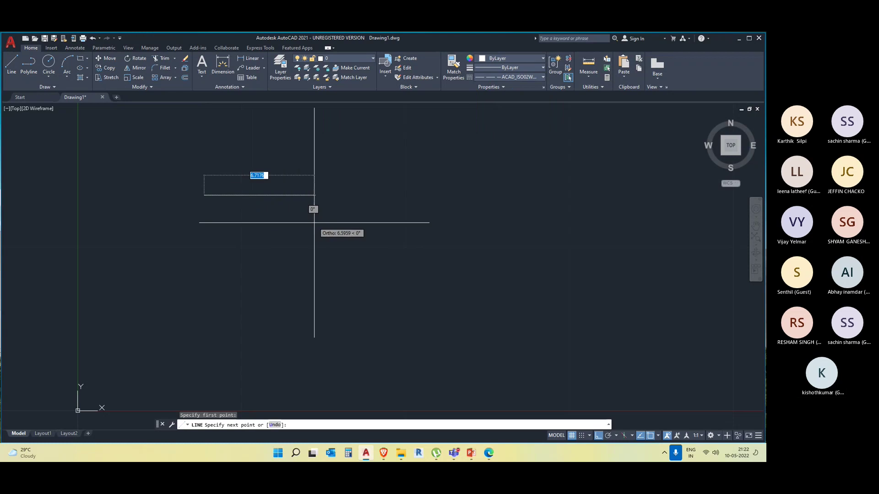
{"action": "left_click", "coordinate": [313, 223]}
{"action": "scroll", "coordinate": [229, 195], "scroll_direction": "up", "scroll_amount": 3}
{"action": "key", "text": "Escape"}
{"action": "key", "text": "Escape"}
Set the long line's linetype to Continuous and reopen the Linetype Manager
{"action": "left_click", "coordinate": [236, 176]}
{"action": "key", "text": "Escape"}
{"action": "scroll", "coordinate": [237, 169], "scroll_direction": "up", "scroll_amount": 3}
{"action": "left_click", "coordinate": [287, 258]}
{"action": "left_click", "coordinate": [243, 182]}
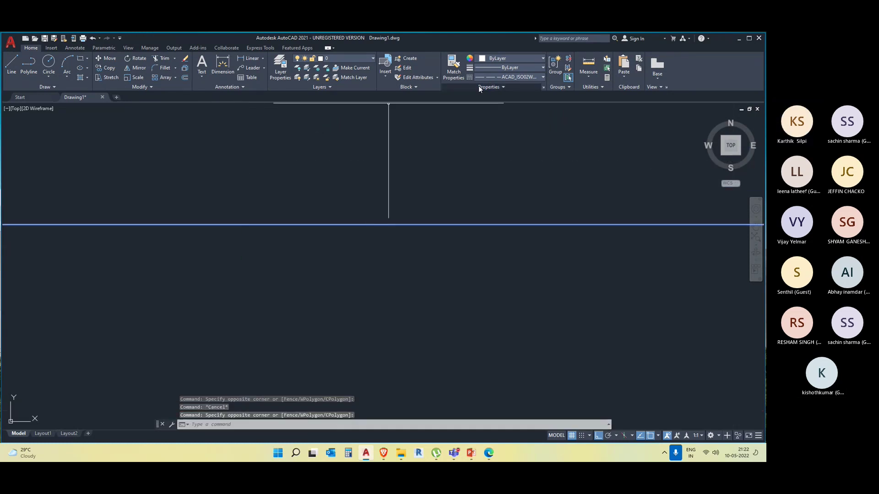
{"action": "left_click", "coordinate": [524, 77]}
{"action": "left_click", "coordinate": [522, 115]}
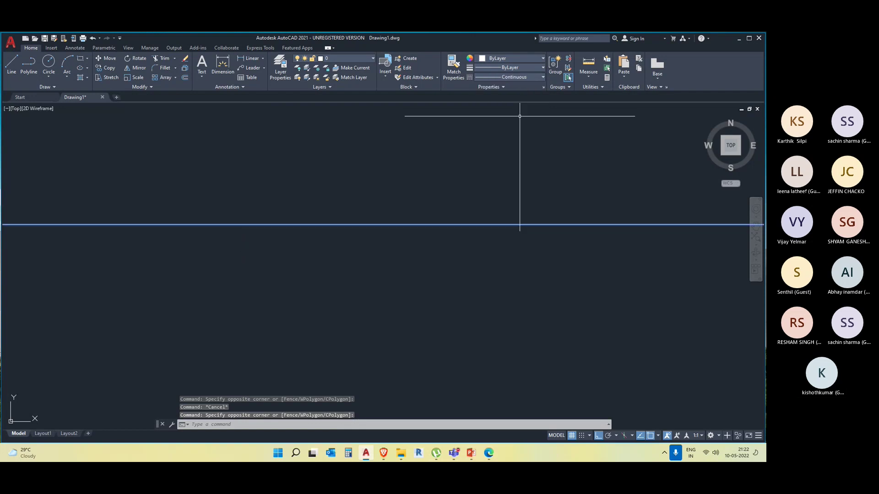
{"action": "left_click", "coordinate": [510, 77]}
{"action": "left_click", "coordinate": [513, 127]}
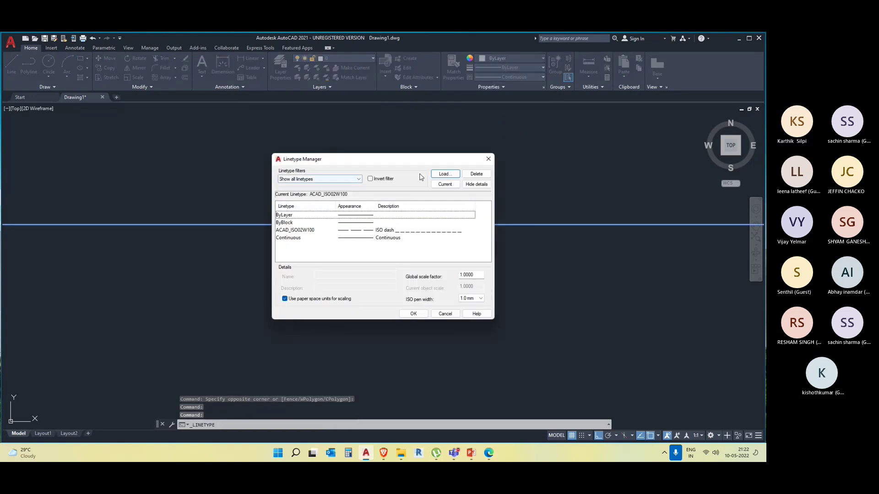
Make Continuous current, then reopen the Linetype Manager
{"action": "left_click", "coordinate": [309, 238]}
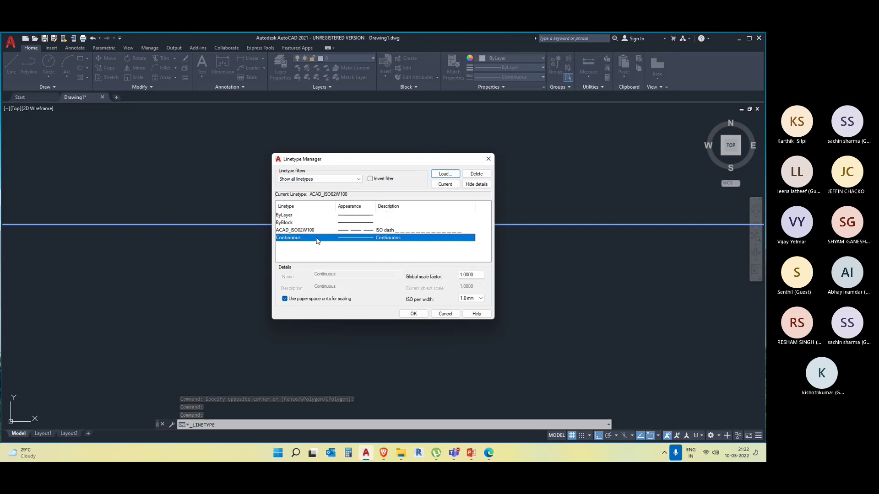
{"action": "left_click", "coordinate": [413, 314]}
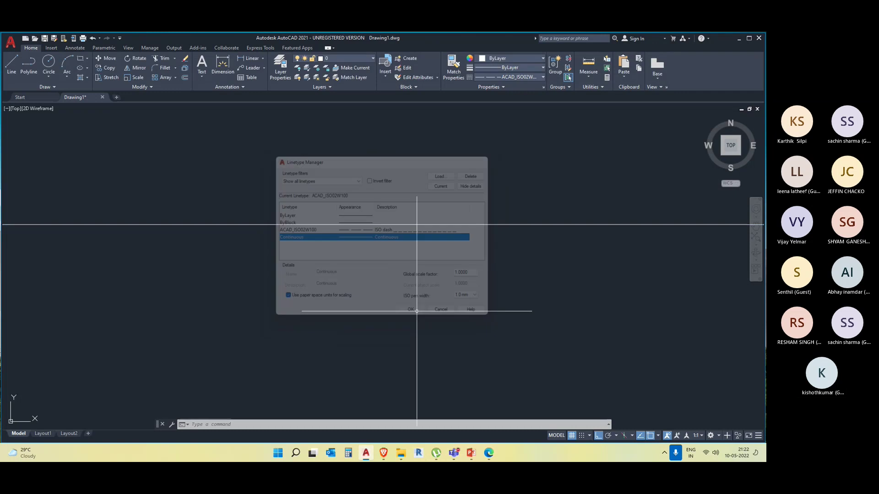
{"action": "left_click", "coordinate": [519, 78]}
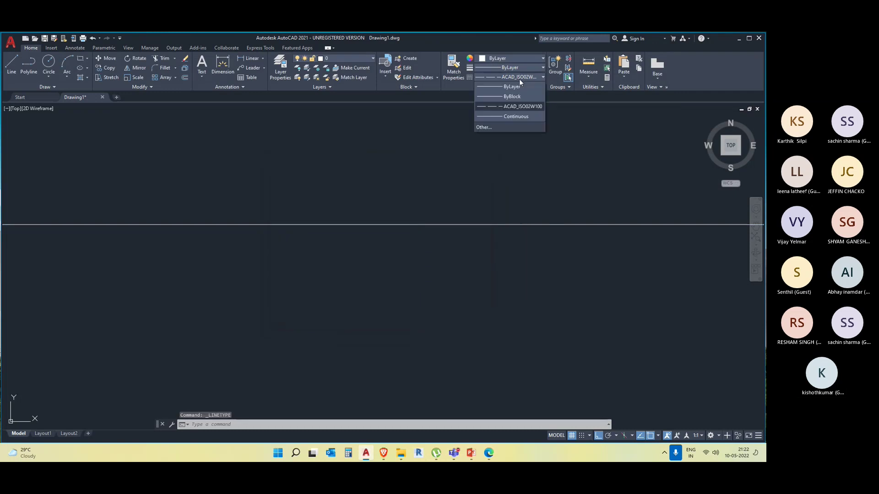
{"action": "left_click", "coordinate": [509, 127]}
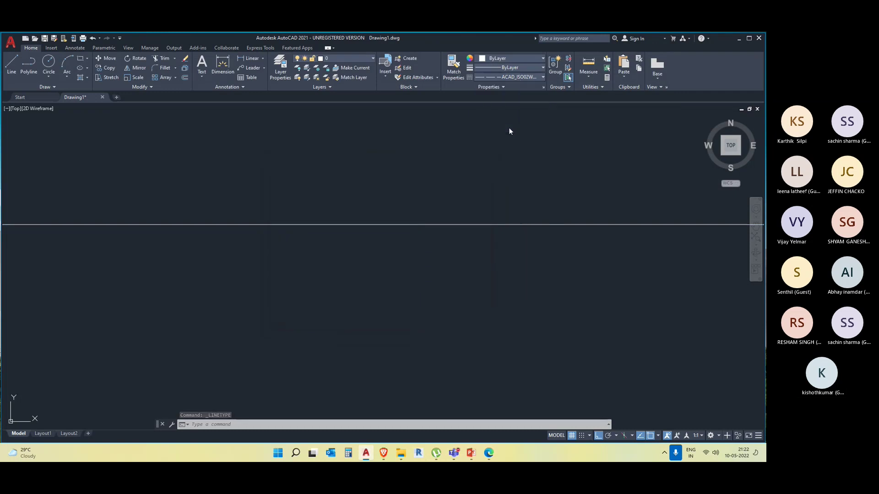
Load ACAD_ISO03W100 from acadiso.lin and close the Linetype Manager
{"action": "left_click", "coordinate": [445, 174]}
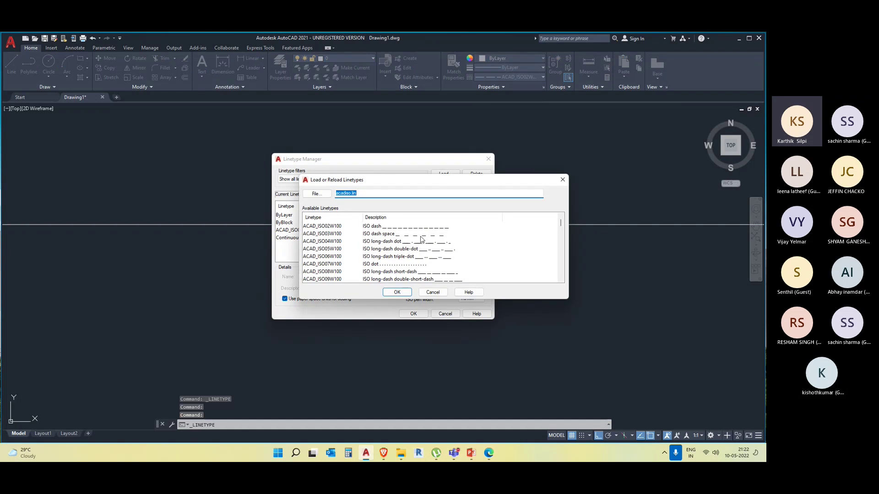
{"action": "left_click", "coordinate": [415, 235]}
{"action": "left_click", "coordinate": [397, 292]}
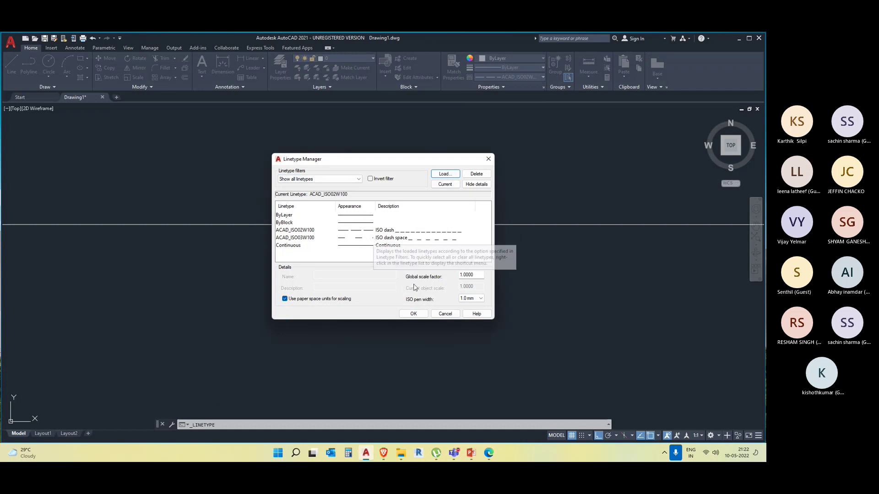
{"action": "left_click", "coordinate": [413, 314]}
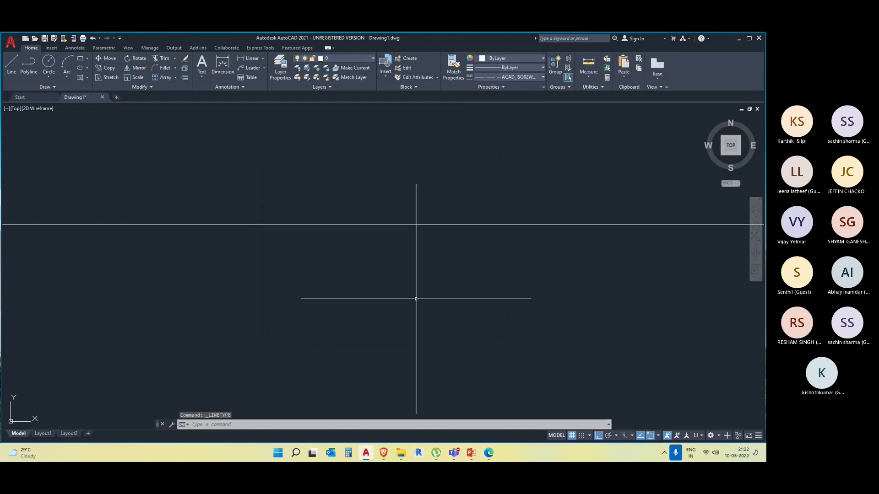
{"action": "key", "text": "Escape"}
{"action": "key", "text": "Escape"}
Draw a line in the ACAD_ISO03W100 dashed linetype
{"action": "type", "text": "l"}
{"action": "key", "text": "Return"}
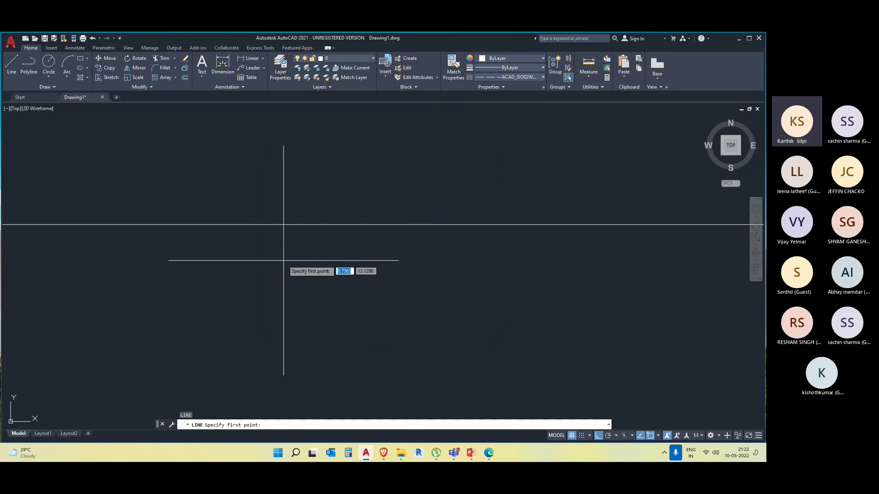
{"action": "left_click", "coordinate": [522, 77]}
{"action": "left_click", "coordinate": [516, 120]}
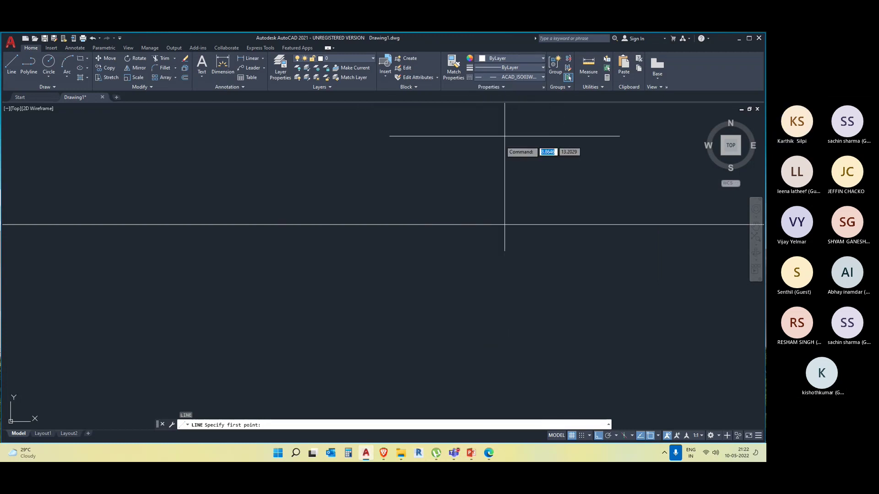
{"action": "left_click", "coordinate": [212, 293]}
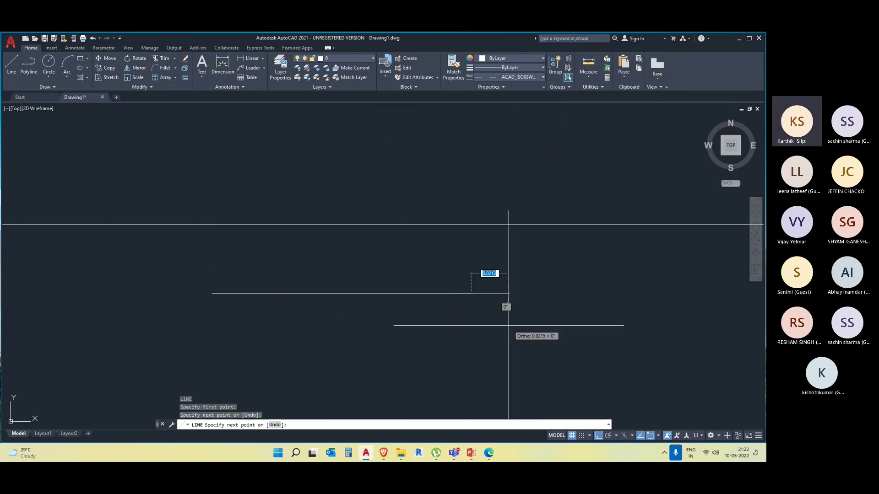
{"action": "left_click", "coordinate": [471, 294]}
{"action": "key", "text": "Escape"}
Keep the line's colour at ByLayer, and try lineweight ByBlock before returning it to ByLayer
{"action": "left_click_drag", "start_coordinate": [470, 311], "coordinate": [432, 274]}
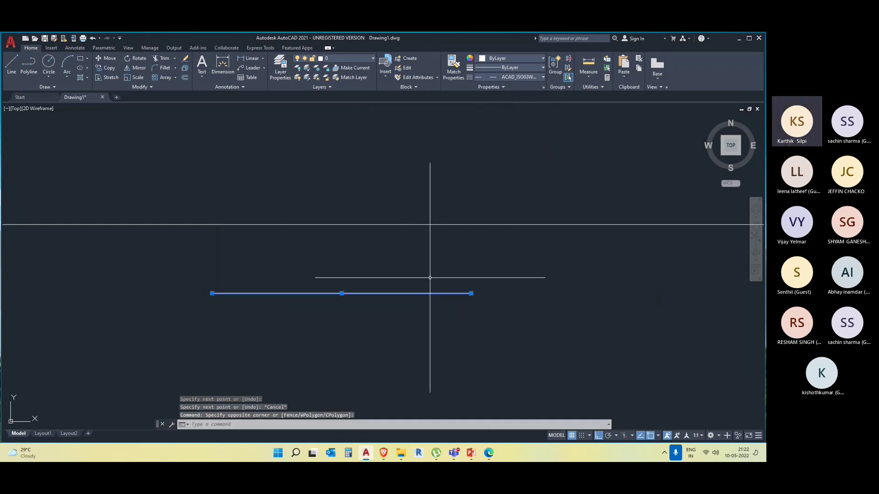
{"action": "left_click", "coordinate": [499, 58]}
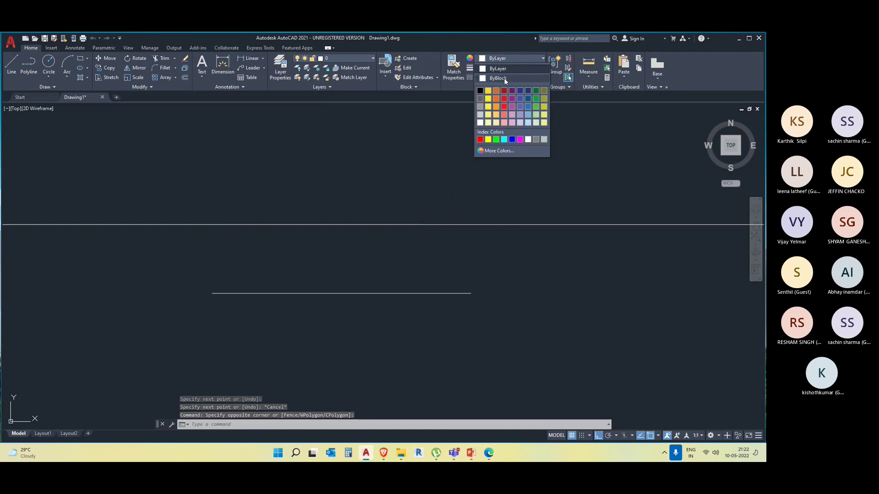
{"action": "left_click", "coordinate": [505, 69]}
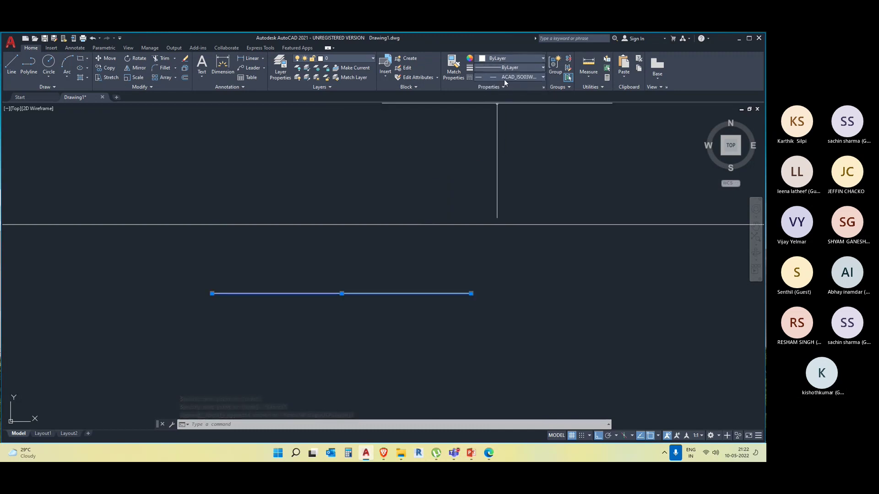
{"action": "left_click", "coordinate": [507, 68]}
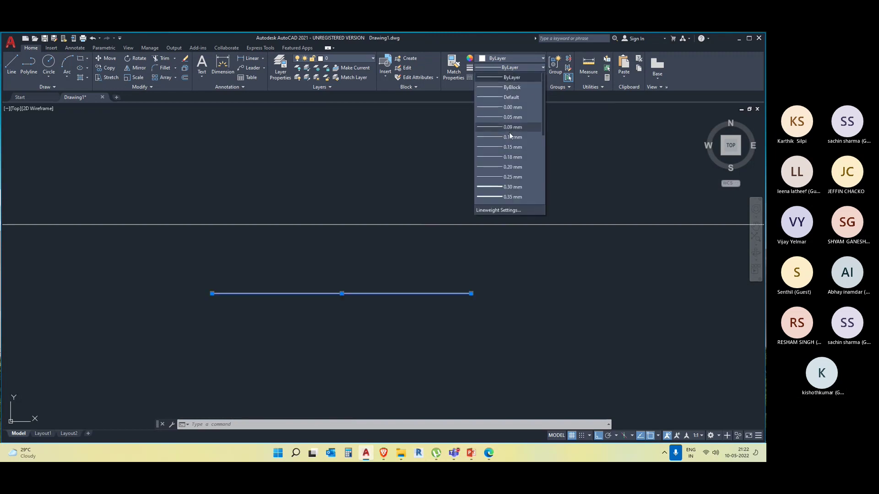
{"action": "left_click", "coordinate": [516, 89]}
{"action": "left_click", "coordinate": [518, 67]}
{"action": "left_click", "coordinate": [513, 81]}
Erase both test lines with a crossing selection
{"action": "key", "text": "Escape"}
{"action": "key", "text": "Escape"}
{"action": "left_click", "coordinate": [459, 334]}
{"action": "left_click", "coordinate": [389, 223]}
{"action": "key", "text": "Delete"}
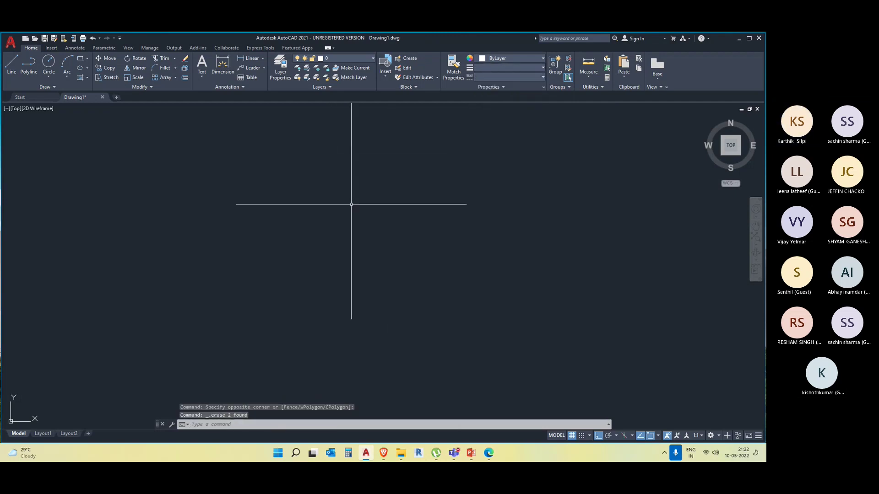
{"action": "middle_click_drag", "start_coordinate": [400, 267], "coordinate": [367, 300]}
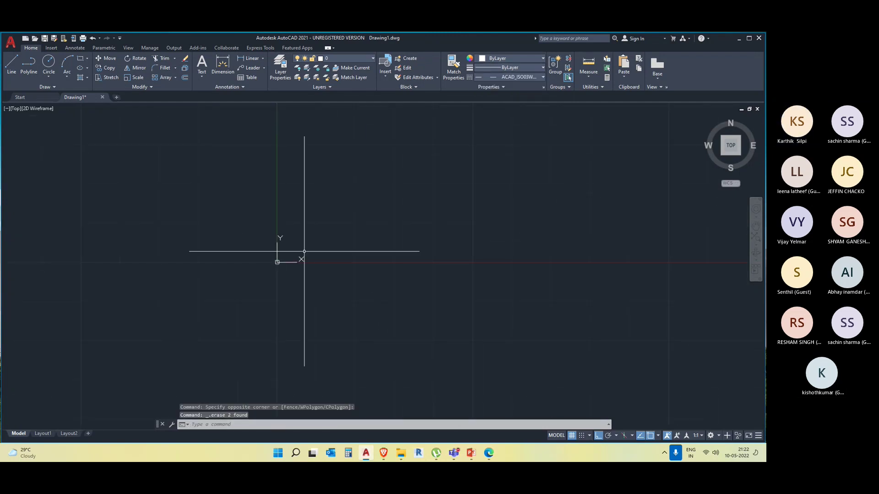
{"action": "mouse_move", "coordinate": [265, 296]}
{"action": "middle_mouse_down"}
{"action": "mouse_move", "coordinate": [330, 259]}
{"action": "mouse_move", "coordinate": [267, 249]}
{"action": "mouse_move", "coordinate": [334, 306]}
{"action": "middle_mouse_up"}
Start a fresh line with the L command from a new first point
{"action": "type", "text": "l"}
{"action": "key", "text": "Return"}
{"action": "left_click", "coordinate": [150, 222]}
{"action": "key", "text": "Escape"}
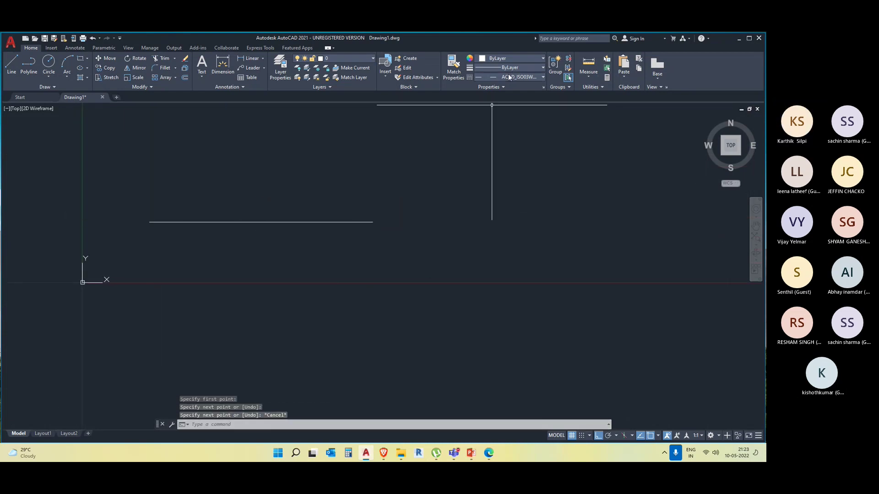
{"action": "left_click", "coordinate": [508, 77]}
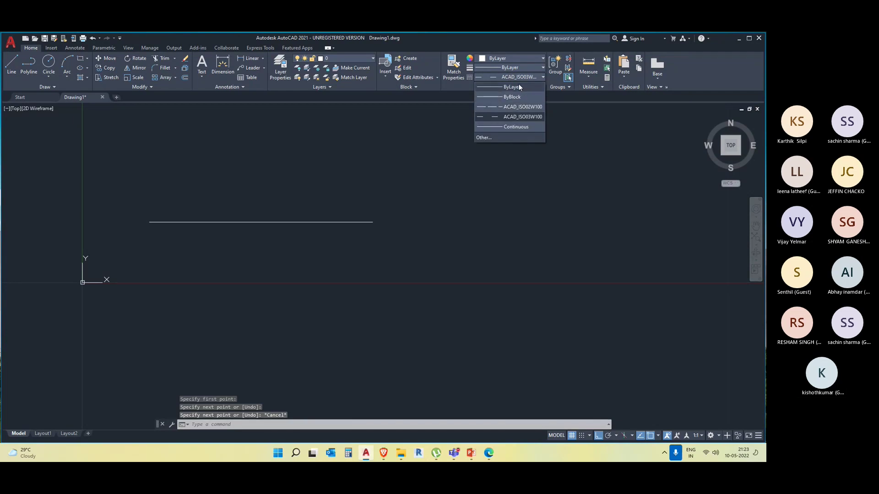
Set the current linetype to ByLayer and keep layer 0 current
{"action": "left_click", "coordinate": [518, 86]}
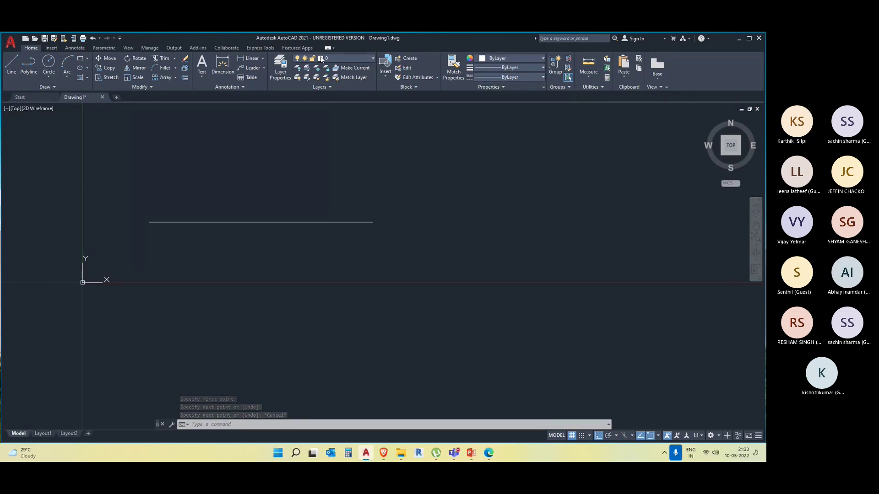
{"action": "left_click", "coordinate": [343, 58]}
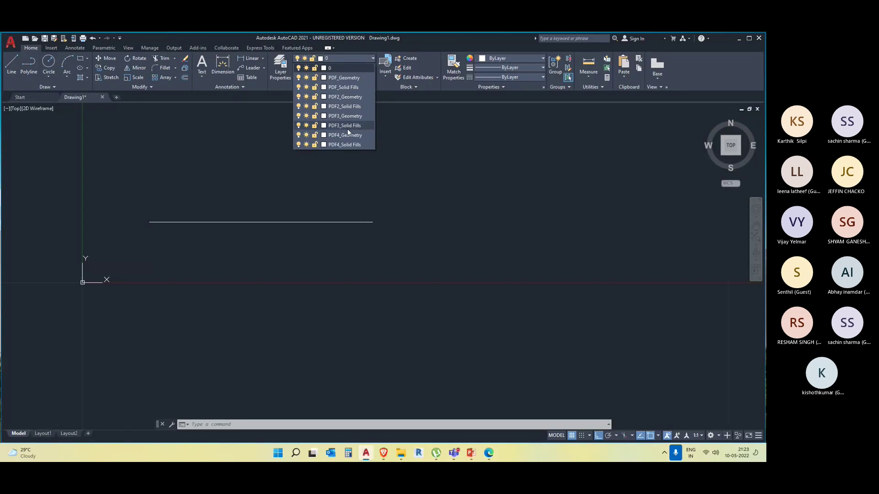
{"action": "left_click", "coordinate": [348, 67]}
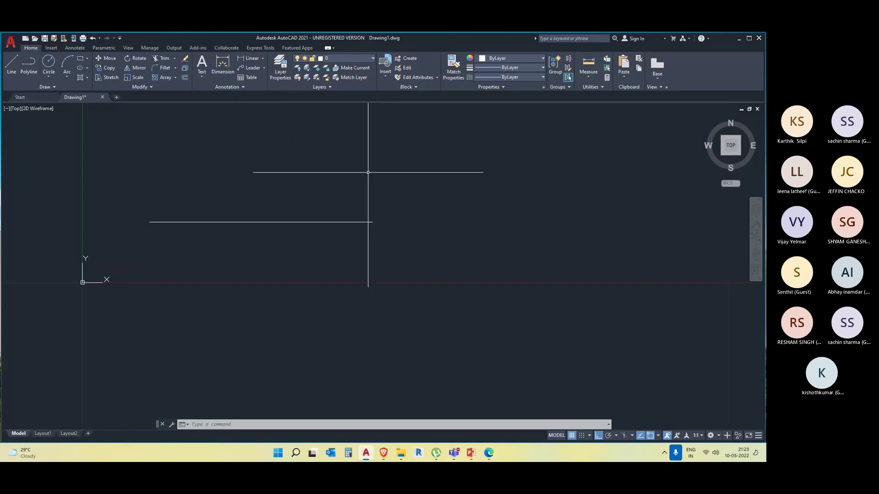
{"action": "left_click", "coordinate": [512, 57]}
{"action": "key", "text": "Escape"}
{"action": "key", "text": "Escape"}
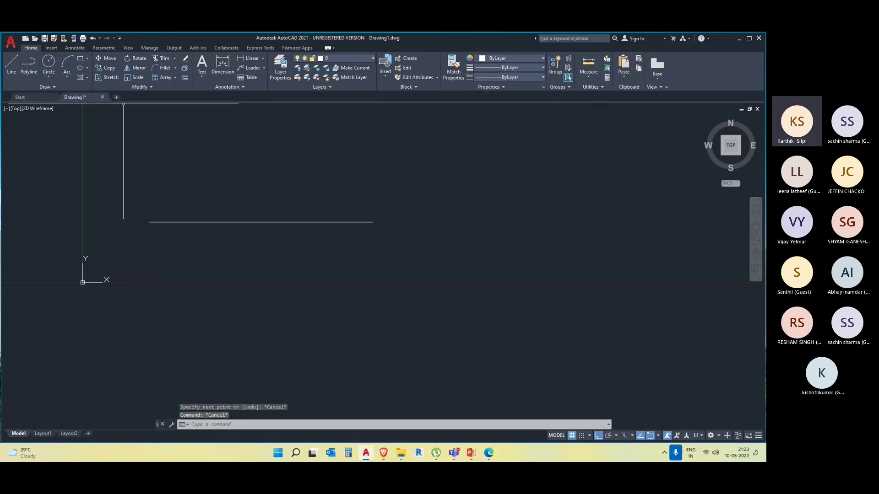
Create new drawing Drawing2 and close Drawing1 without saving changes
{"action": "left_click", "coordinate": [116, 97]}
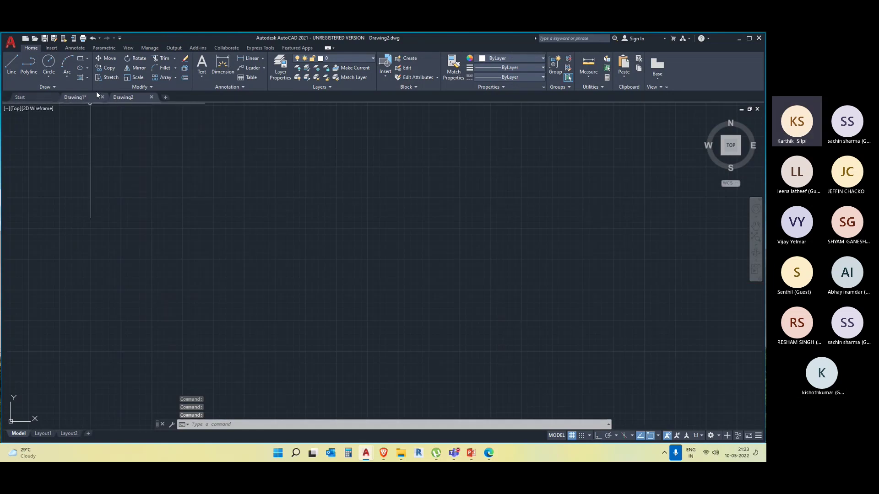
{"action": "left_click", "coordinate": [102, 97]}
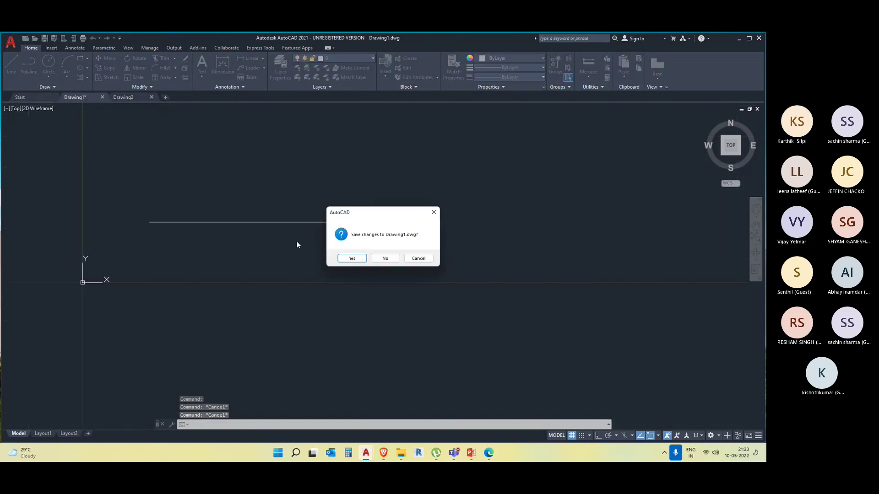
{"action": "left_click", "coordinate": [396, 259]}
{"action": "scroll", "coordinate": [236, 231], "scroll_direction": "down", "scroll_amount": 5}
{"action": "middle_click_drag", "start_coordinate": [194, 233], "coordinate": [207, 274]}
{"action": "type", "text": "UN"}
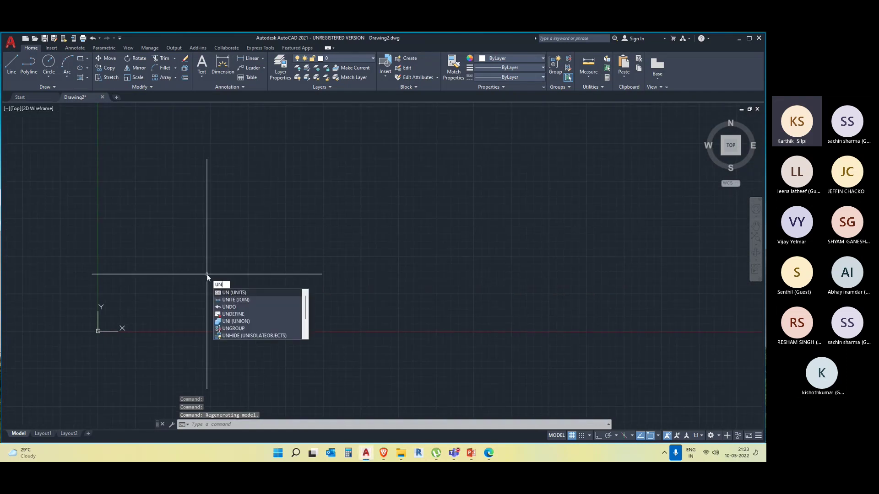
{"action": "left_click", "coordinate": [238, 293]}
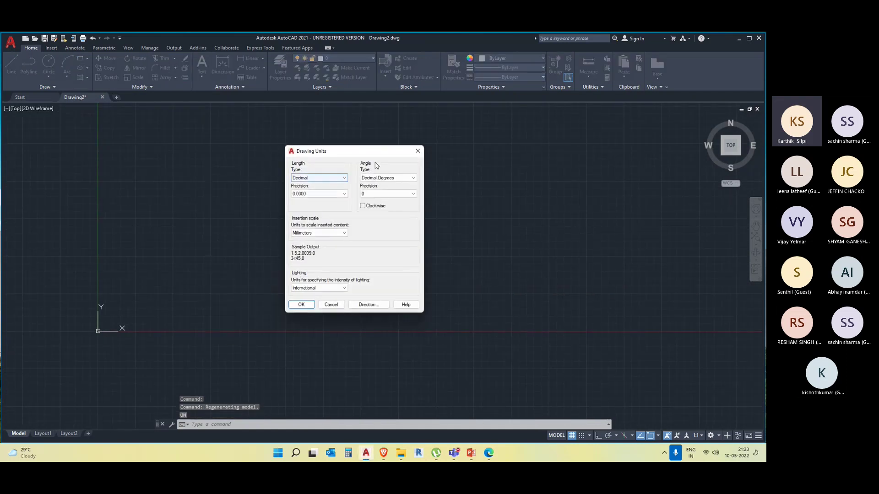
{"action": "key", "text": "Escape"}
{"action": "middle_click_drag", "start_coordinate": [244, 298], "coordinate": [220, 327]}
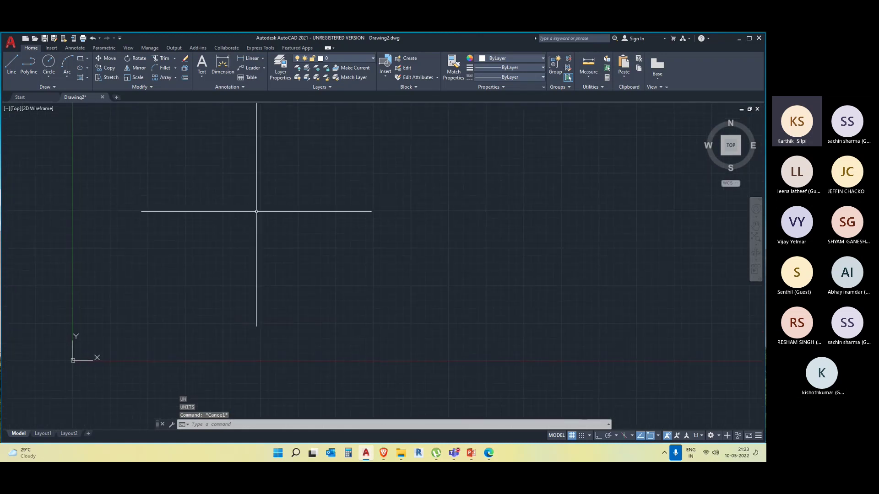
{"action": "middle_click_drag", "start_coordinate": [257, 247], "coordinate": [226, 276]}
{"action": "middle_click_drag", "start_coordinate": [338, 287], "coordinate": [341, 280]}
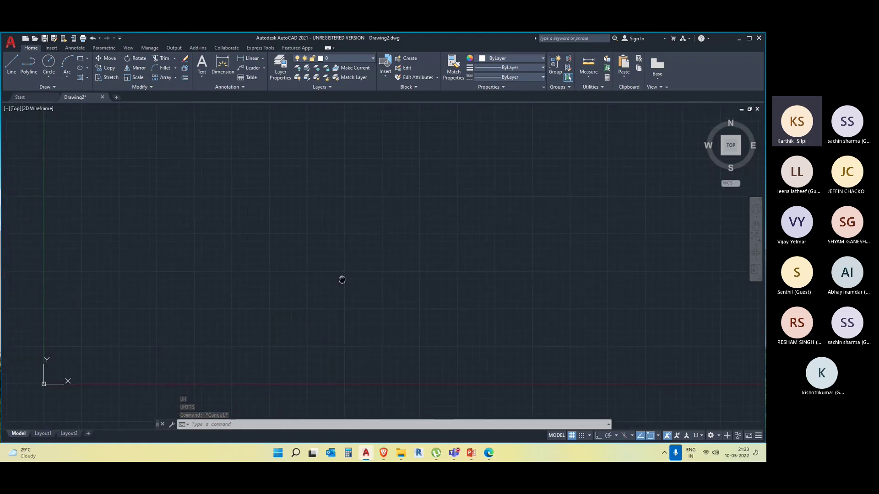
Use Linetype Manager > Load to add ACAD_ISO03W100 to Drawing2, then confirm
{"action": "left_click", "coordinate": [510, 76]}
{"action": "left_click", "coordinate": [484, 118]}
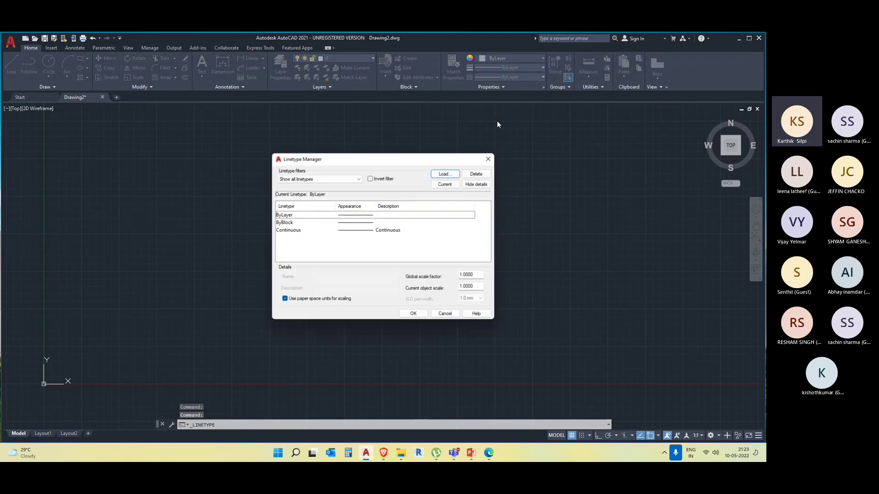
{"action": "left_click_drag", "start_coordinate": [369, 161], "coordinate": [423, 133]}
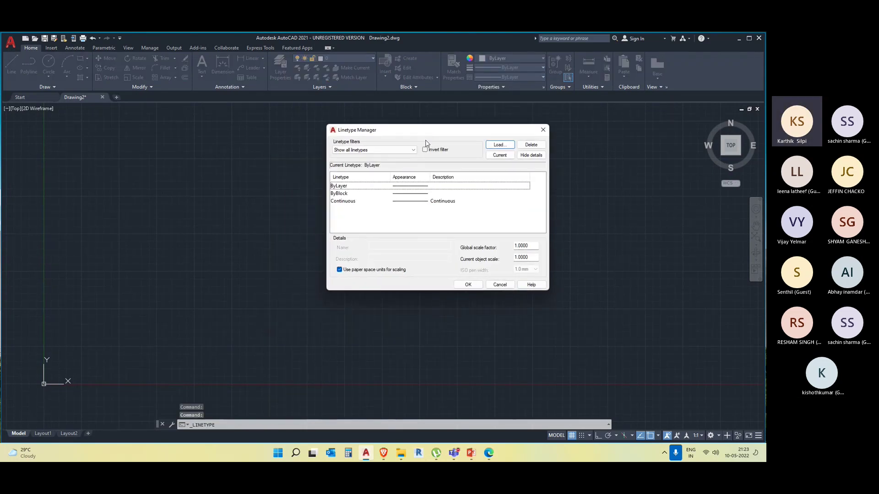
{"action": "left_click", "coordinate": [500, 145]}
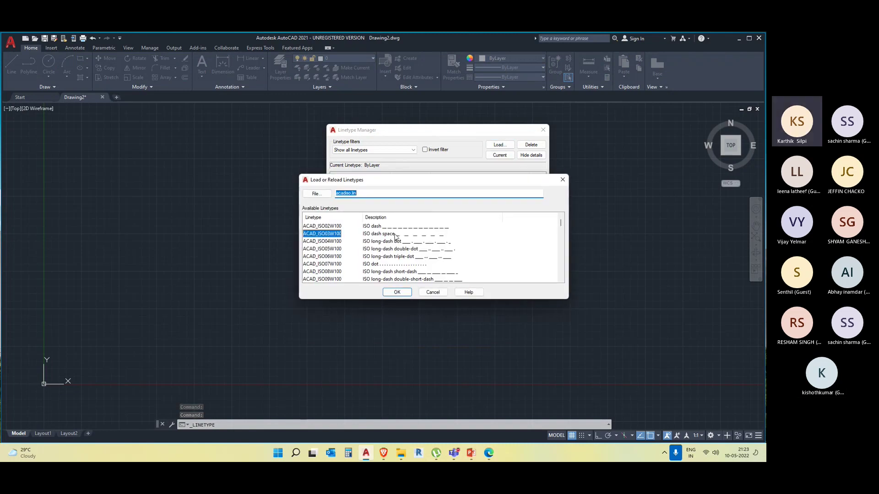
{"action": "left_click", "coordinate": [396, 294]}
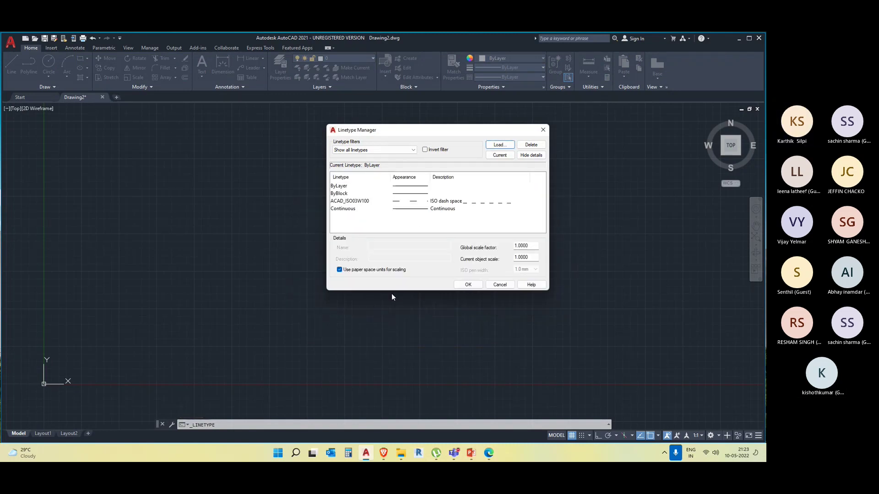
{"action": "left_click", "coordinate": [462, 202]}
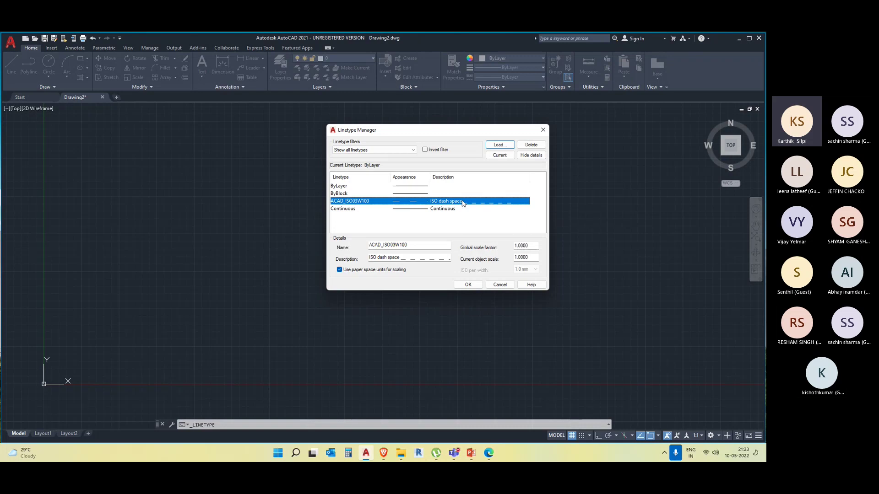
{"action": "left_click", "coordinate": [468, 284]}
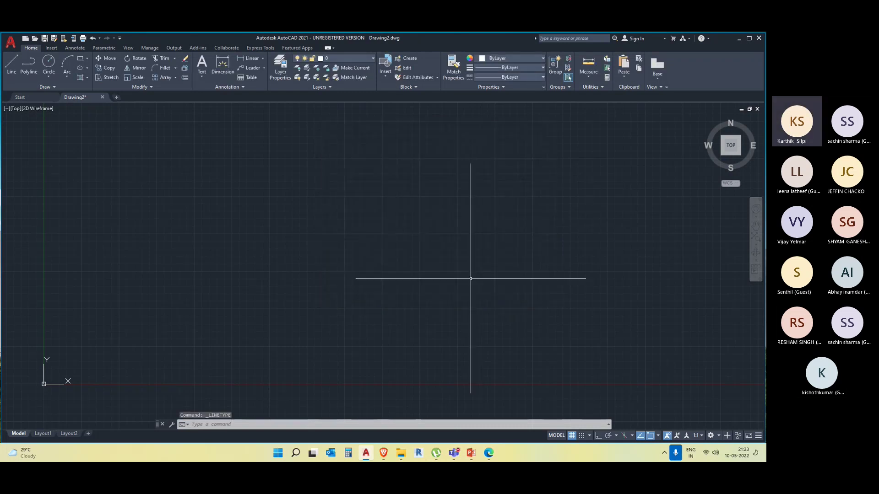
{"action": "left_click", "coordinate": [511, 77]}
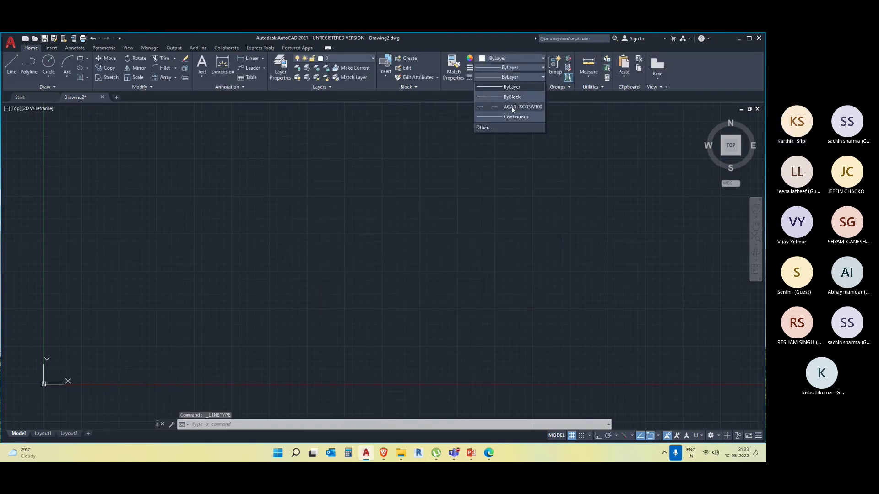
Make ACAD_ISO03W100 current and draw a horizontal test line with Ortho (F8) on
{"action": "left_click", "coordinate": [511, 106]}
{"action": "left_click", "coordinate": [11, 62]}
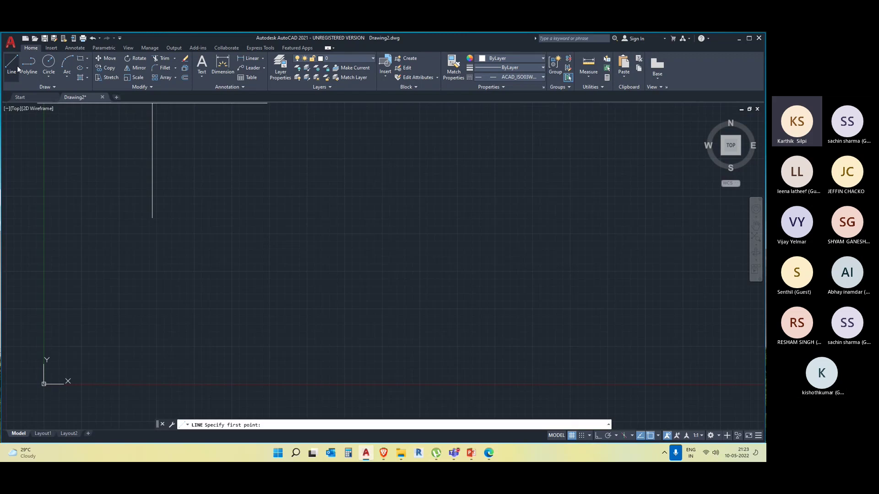
{"action": "left_click", "coordinate": [132, 235]}
{"action": "key", "text": "F8"}
{"action": "left_click", "coordinate": [394, 243]}
{"action": "key", "text": "Escape"}
Erase the dashed test line
{"action": "scroll", "coordinate": [139, 231], "scroll_direction": "up", "scroll_amount": 10}
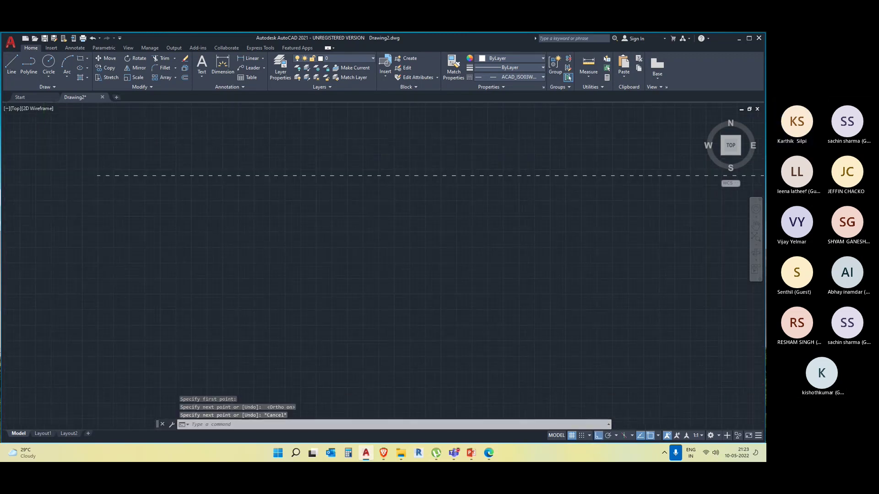
{"action": "scroll", "coordinate": [108, 277], "scroll_direction": "up", "scroll_amount": 5}
{"action": "scroll", "coordinate": [214, 185], "scroll_direction": "down", "scroll_amount": 2}
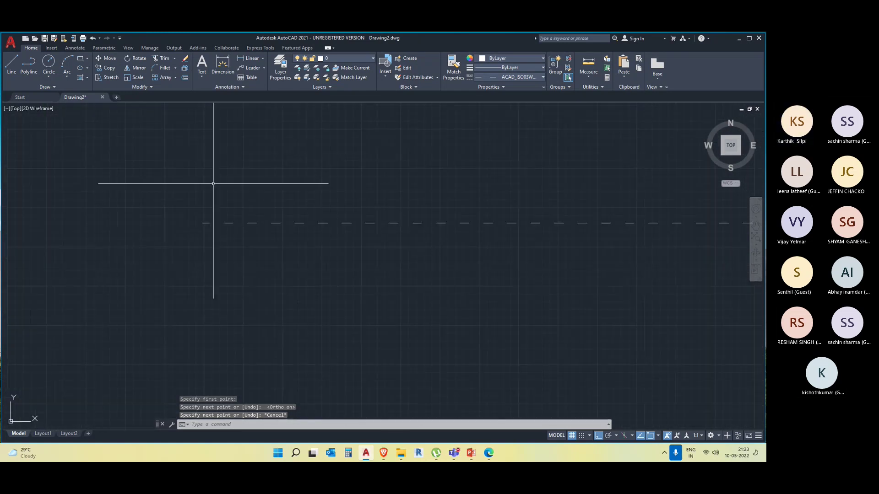
{"action": "left_click", "coordinate": [233, 205]}
{"action": "key", "text": "Delete"}
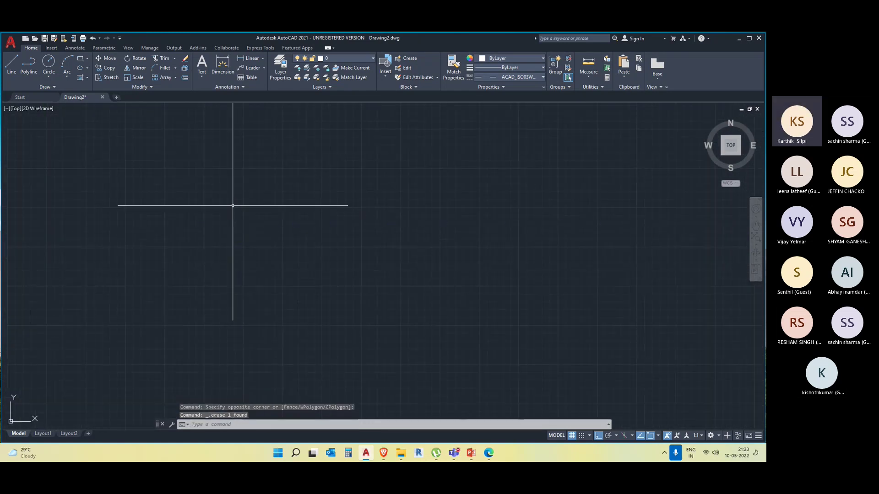
Pan to the origin and regenerate the display with REGEN
{"action": "scroll", "coordinate": [167, 268], "scroll_direction": "down", "scroll_amount": 3}
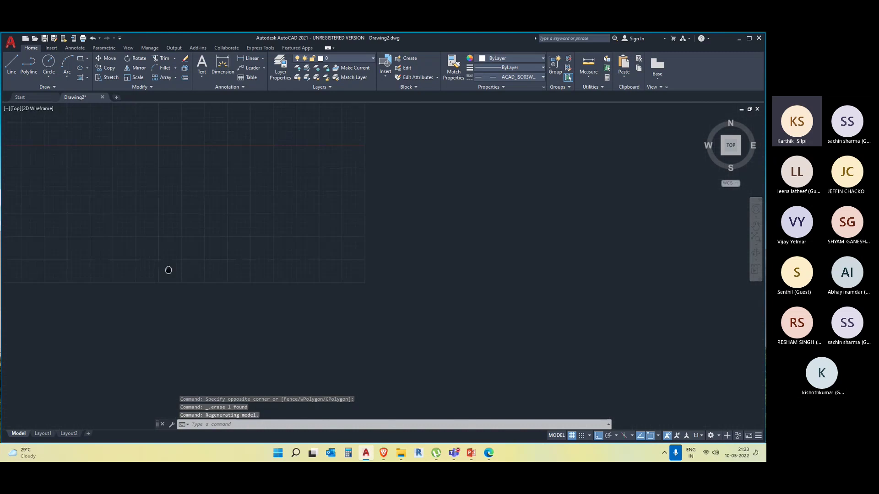
{"action": "mouse_move", "coordinate": [86, 290]}
{"action": "middle_mouse_down"}
{"action": "mouse_move", "coordinate": [117, 275]}
{"action": "mouse_move", "coordinate": [137, 326]}
{"action": "middle_mouse_up"}
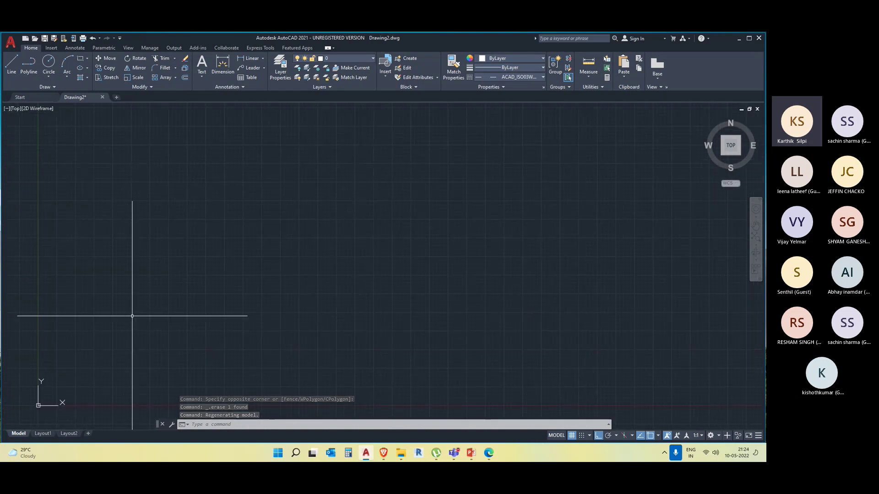
{"action": "type", "text": "RE"}
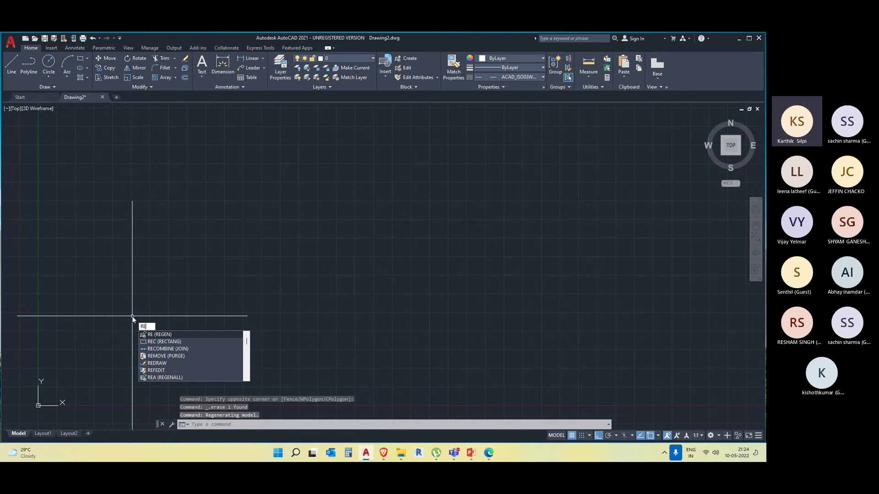
{"action": "left_click", "coordinate": [185, 334]}
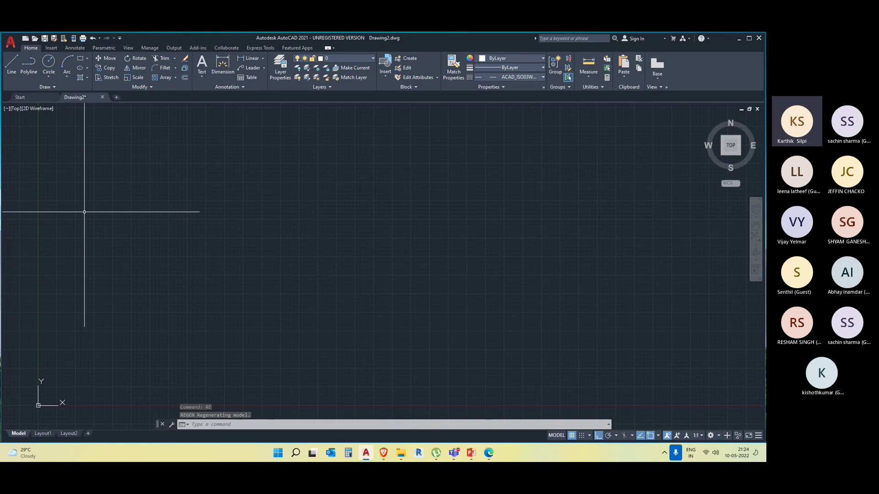
{"action": "middle_click_drag", "start_coordinate": [153, 353], "coordinate": [154, 328]}
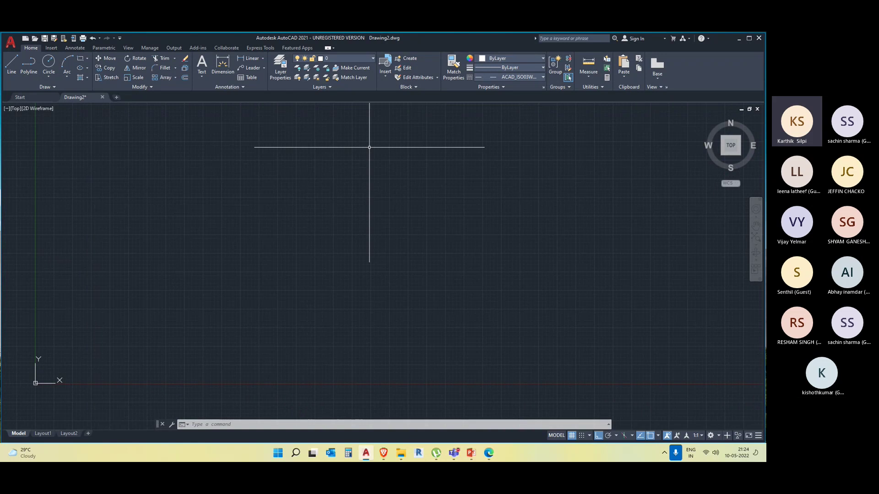
Set the current linetype to ByLayer and draw a horizontal line
{"action": "left_click", "coordinate": [531, 77]}
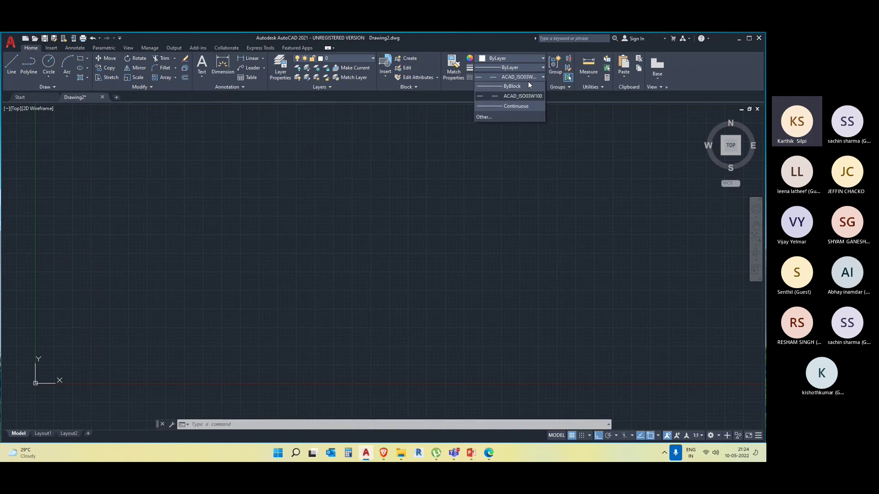
{"action": "left_click", "coordinate": [519, 87]}
{"action": "left_click", "coordinate": [11, 64]}
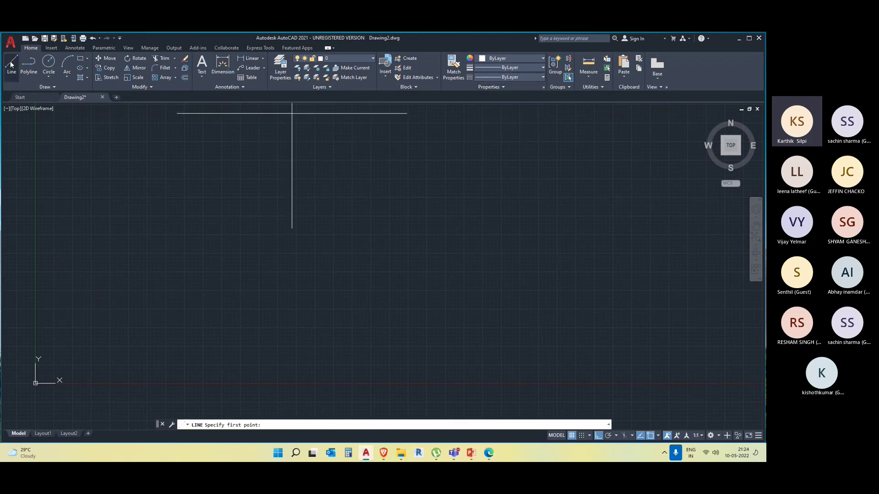
{"action": "left_click", "coordinate": [97, 200]}
{"action": "left_click", "coordinate": [344, 249]}
{"action": "key", "text": "Escape"}
Select the new line to inspect it, then deselect it
{"action": "left_click", "coordinate": [342, 256]}
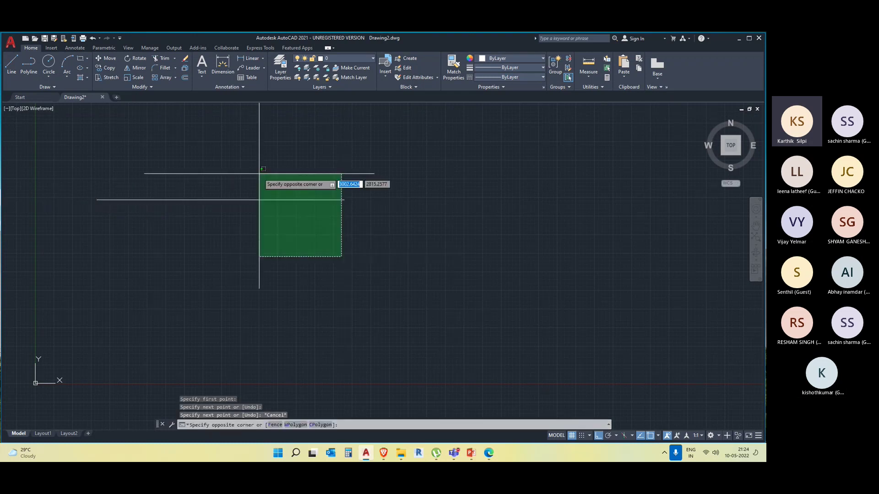
{"action": "left_click", "coordinate": [259, 173]}
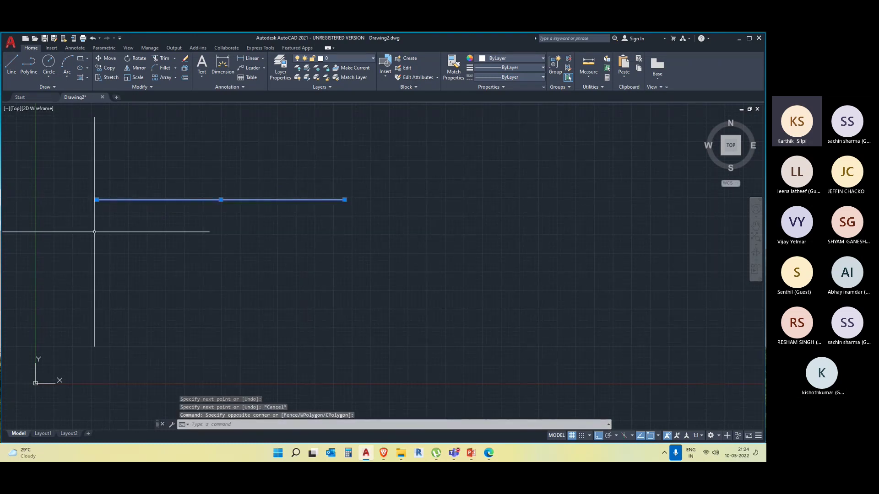
{"action": "key", "text": "Escape"}
{"action": "left_click", "coordinate": [316, 218]}
{"action": "left_click", "coordinate": [216, 203]}
{"action": "scroll", "coordinate": [155, 194], "scroll_direction": "up", "scroll_amount": 2}
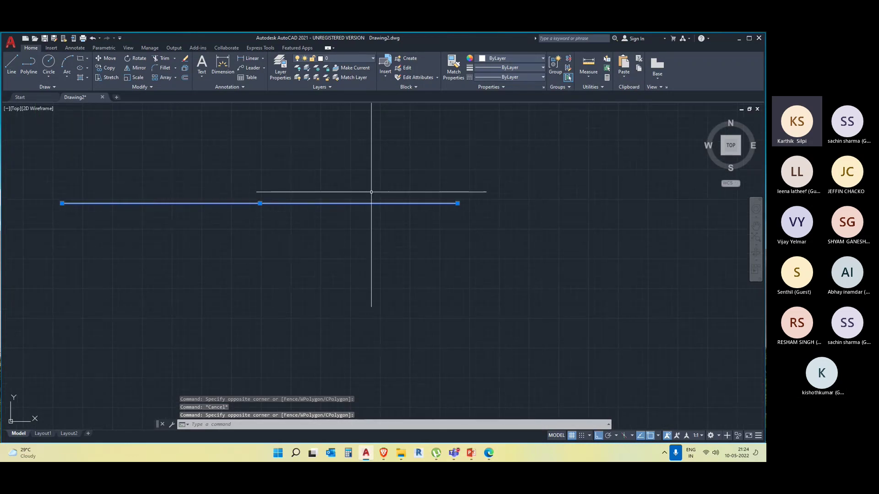
{"action": "scroll", "coordinate": [371, 192], "scroll_direction": "down", "scroll_amount": 4}
{"action": "key", "text": "Escape"}
{"action": "middle_click_drag", "start_coordinate": [435, 258], "coordinate": [407, 254]}
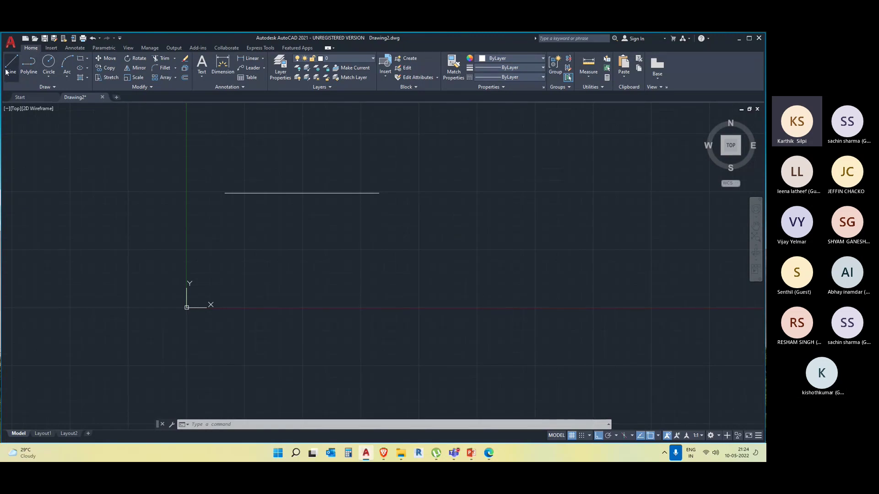
Draw a Center, Radius circle in ACAD_ISO03W100 dashes, typing 50 for the radius
{"action": "left_click", "coordinate": [50, 77]}
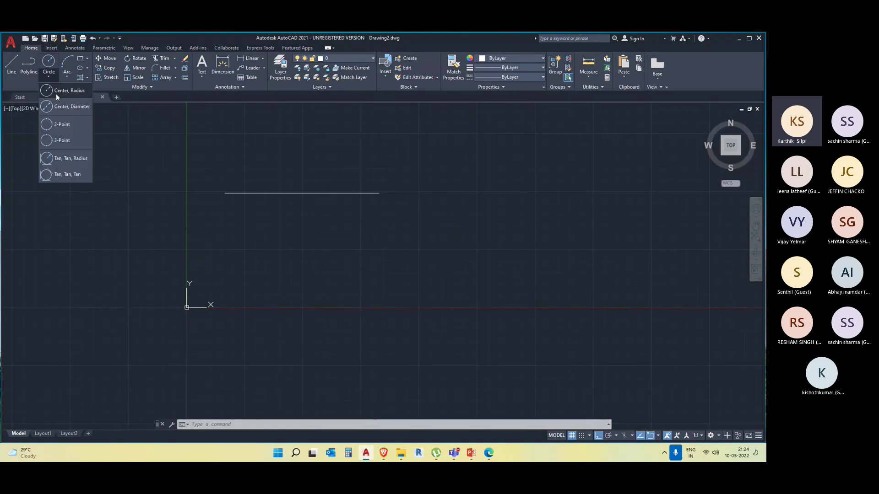
{"action": "left_click", "coordinate": [57, 96]}
{"action": "middle_click_drag", "start_coordinate": [400, 250], "coordinate": [288, 275]}
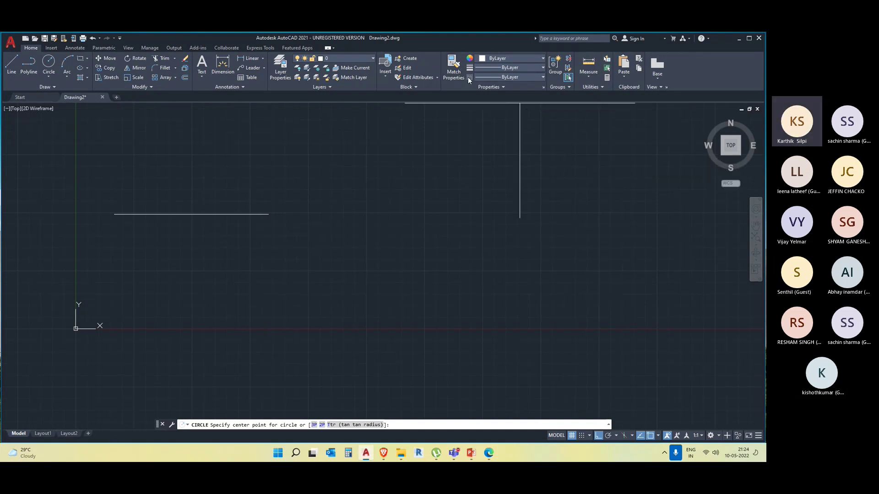
{"action": "left_click", "coordinate": [492, 77]}
{"action": "left_click", "coordinate": [502, 106]}
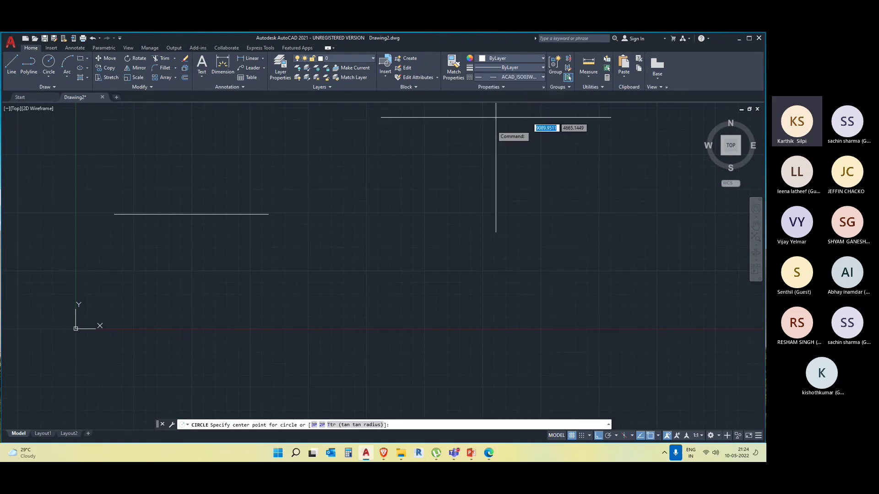
{"action": "left_click", "coordinate": [396, 224]}
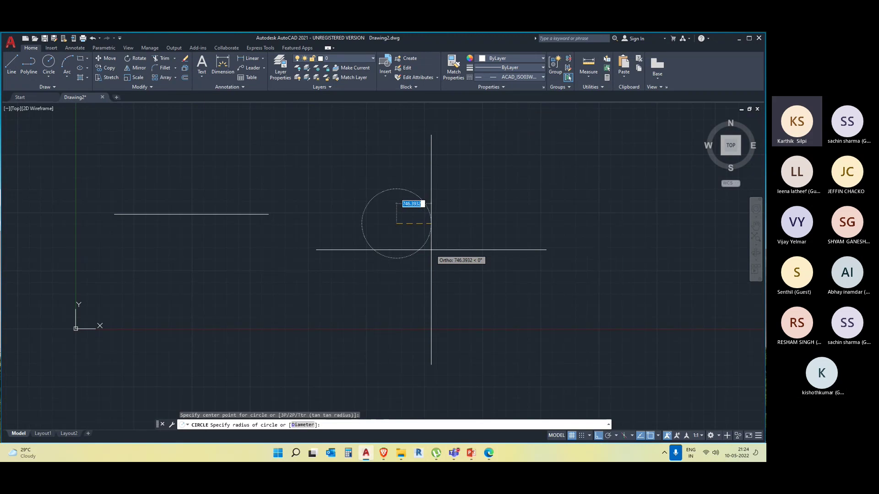
{"action": "type", "text": "500"}
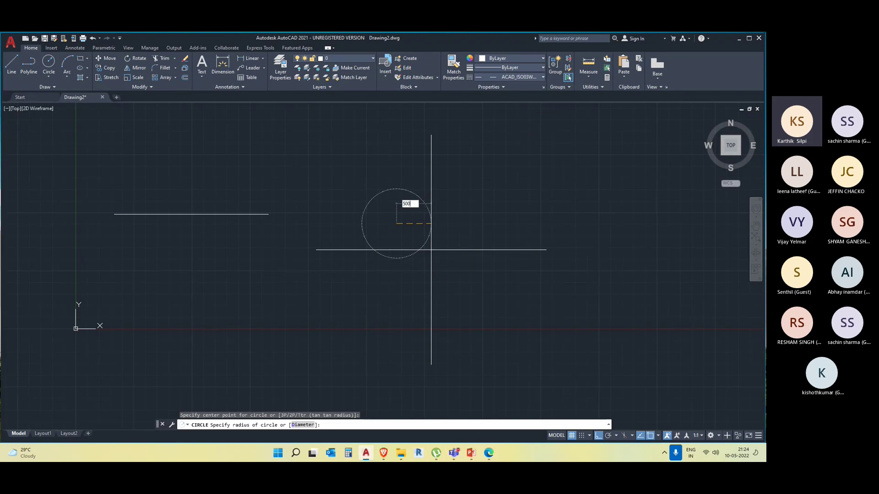
{"action": "key", "text": "Return"}
Select the circle to check it, then open the Linetype Manager from the linetype list
{"action": "scroll", "coordinate": [425, 244], "scroll_direction": "up", "scroll_amount": 8}
{"action": "scroll", "coordinate": [363, 207], "scroll_direction": "down", "scroll_amount": 5}
{"action": "left_click", "coordinate": [382, 232]}
{"action": "left_click", "coordinate": [338, 183]}
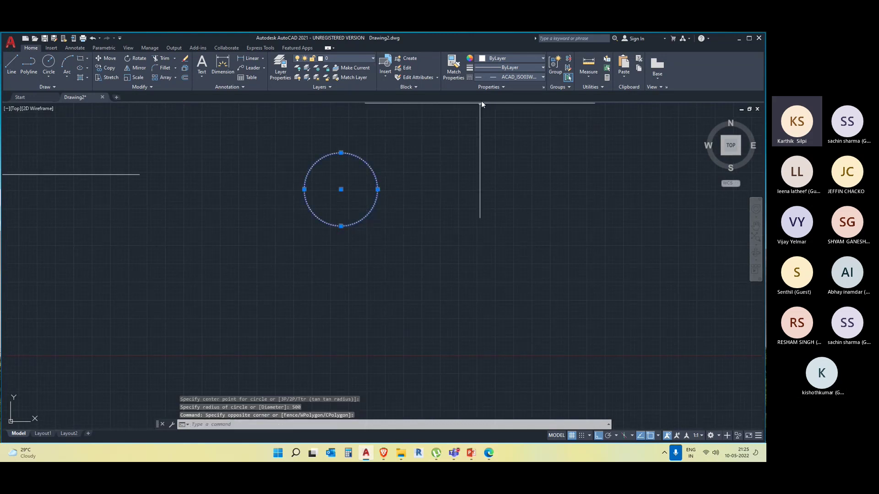
{"action": "key", "text": "Escape"}
{"action": "left_click", "coordinate": [511, 76]}
{"action": "left_click", "coordinate": [512, 125]}
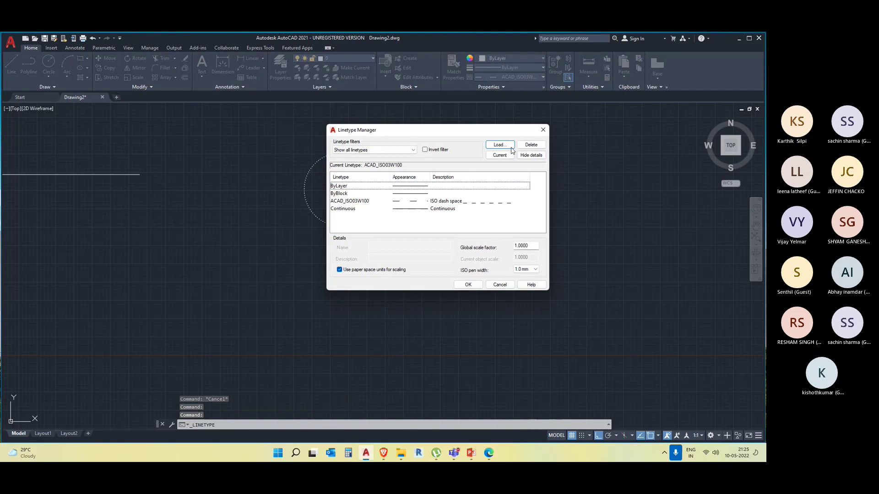
Scroll the available linetypes down to ZIGZAG and load it
{"action": "left_click", "coordinate": [499, 144]}
{"action": "scroll", "coordinate": [529, 224], "scroll_direction": "down", "scroll_amount": 8}
{"action": "scroll", "coordinate": [526, 223], "scroll_direction": "down", "scroll_amount": 7}
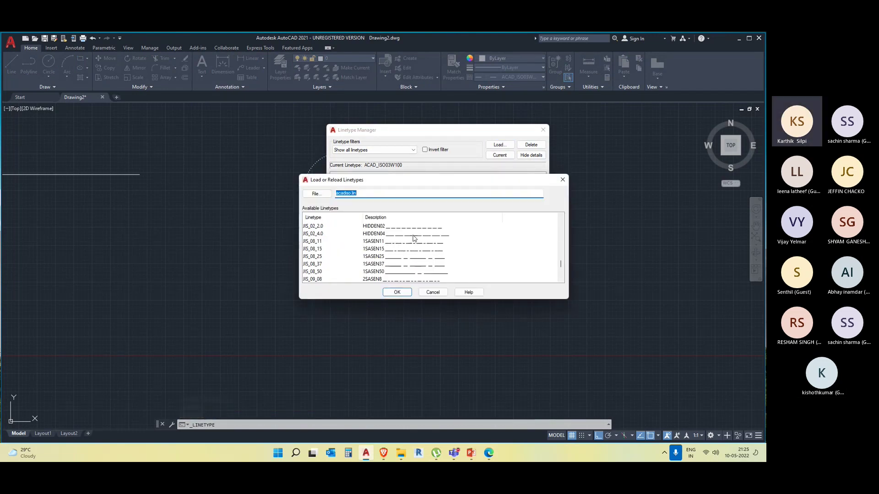
{"action": "scroll", "coordinate": [414, 257], "scroll_direction": "down", "scroll_amount": 3}
{"action": "left_click", "coordinate": [417, 273]}
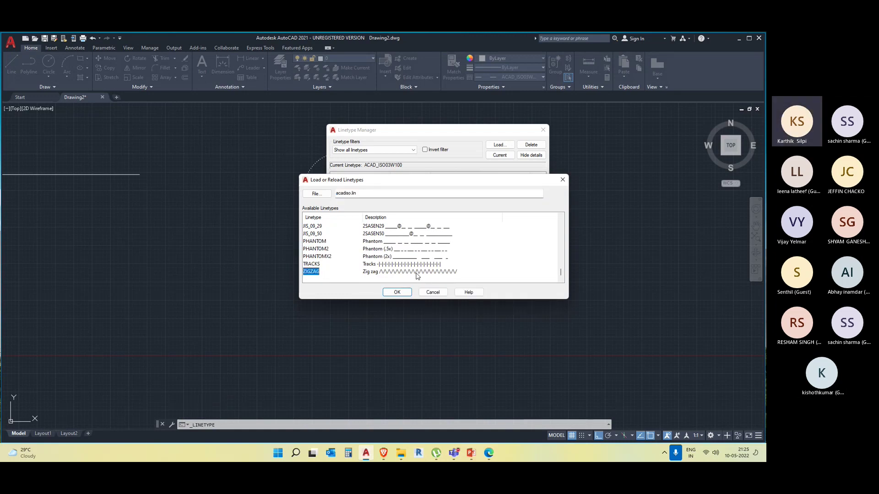
{"action": "left_click", "coordinate": [396, 292]}
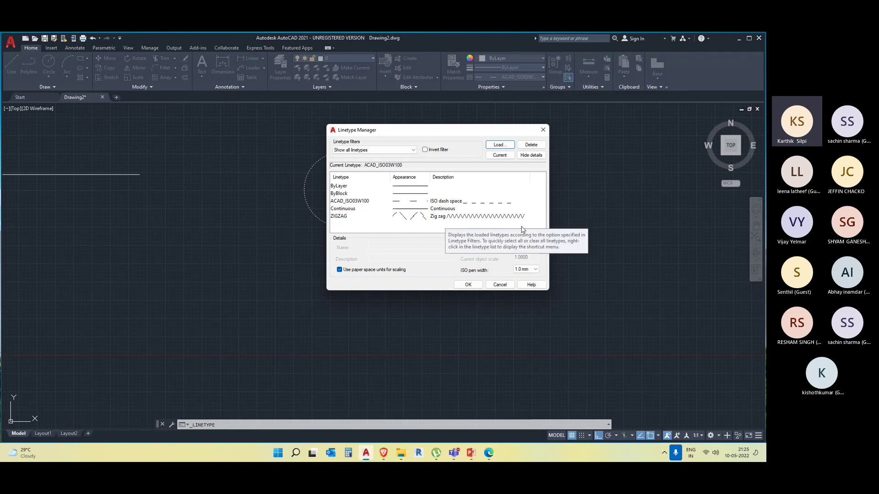
Draw a test line in the ZIGZAG linetype
{"action": "left_click", "coordinate": [467, 284]}
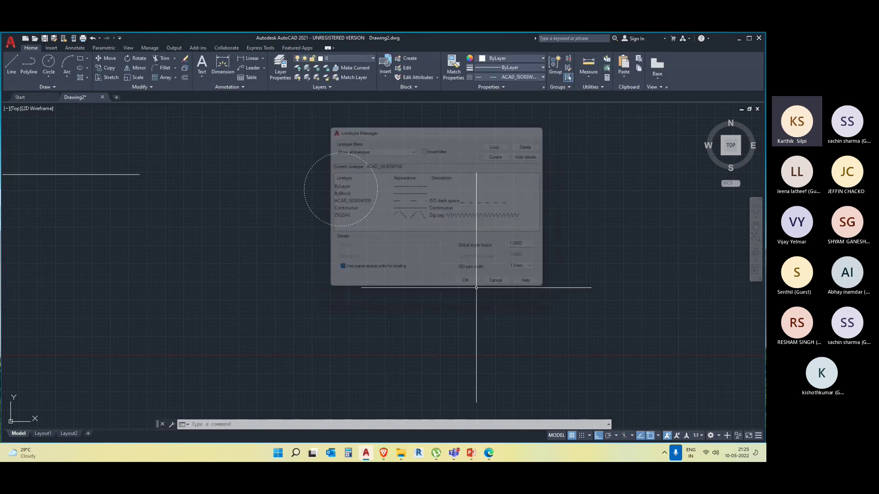
{"action": "left_click", "coordinate": [8, 70]}
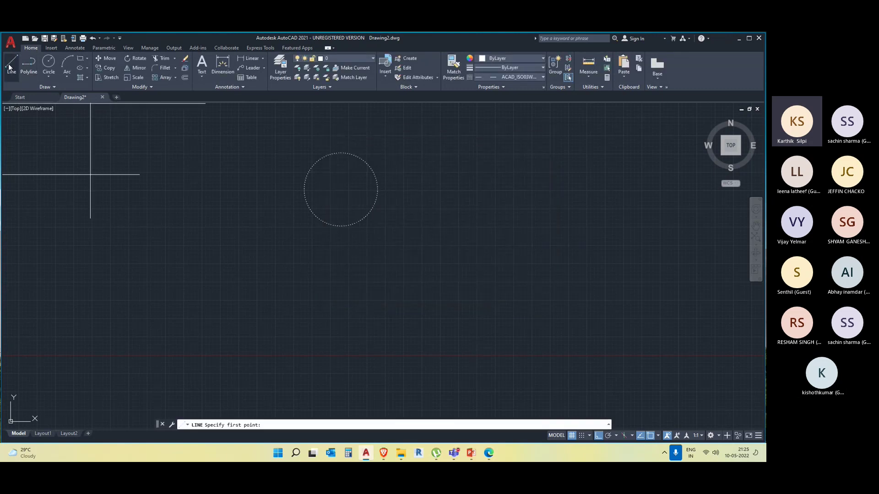
{"action": "left_click", "coordinate": [511, 76]}
{"action": "left_click", "coordinate": [512, 127]}
{"action": "left_click", "coordinate": [172, 281]}
{"action": "left_click", "coordinate": [350, 292]}
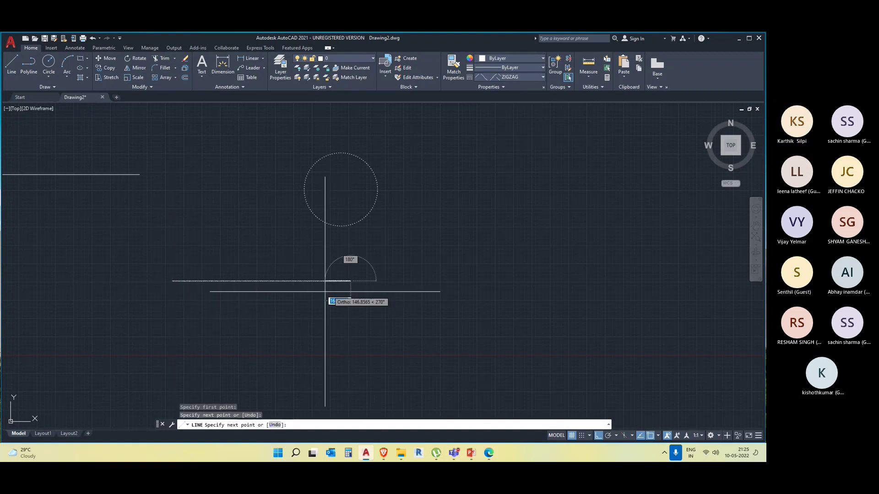
{"action": "key", "text": "Escape"}
{"action": "key", "text": "Escape"}
Erase the lines and circle with one crossing selection
{"action": "scroll", "coordinate": [314, 282], "scroll_direction": "up", "scroll_amount": 6}
{"action": "middle_click_drag", "start_coordinate": [354, 127], "coordinate": [402, 176]}
{"action": "scroll", "coordinate": [402, 176], "scroll_direction": "down", "scroll_amount": 3}
{"action": "middle_click_drag", "start_coordinate": [585, 222], "coordinate": [526, 299]}
{"action": "scroll", "coordinate": [530, 298], "scroll_direction": "down", "scroll_amount": 3}
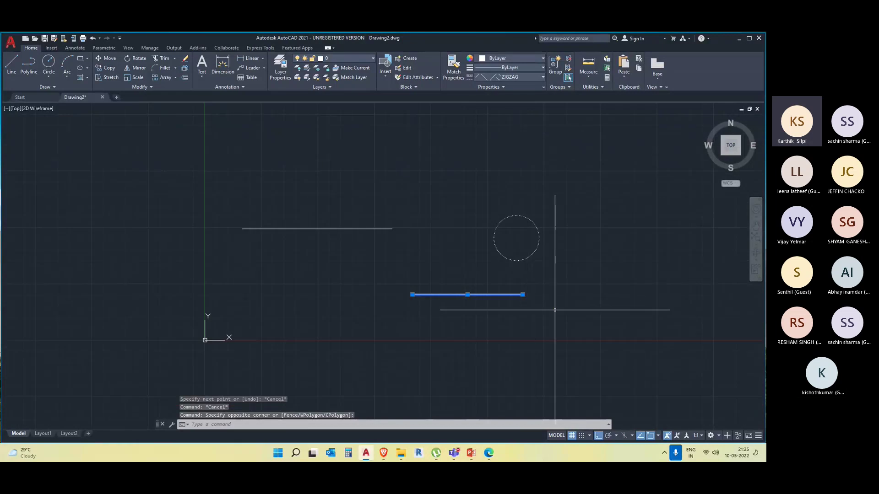
{"action": "left_click", "coordinate": [554, 309]}
{"action": "left_click", "coordinate": [265, 204]}
{"action": "key", "text": "Delete"}
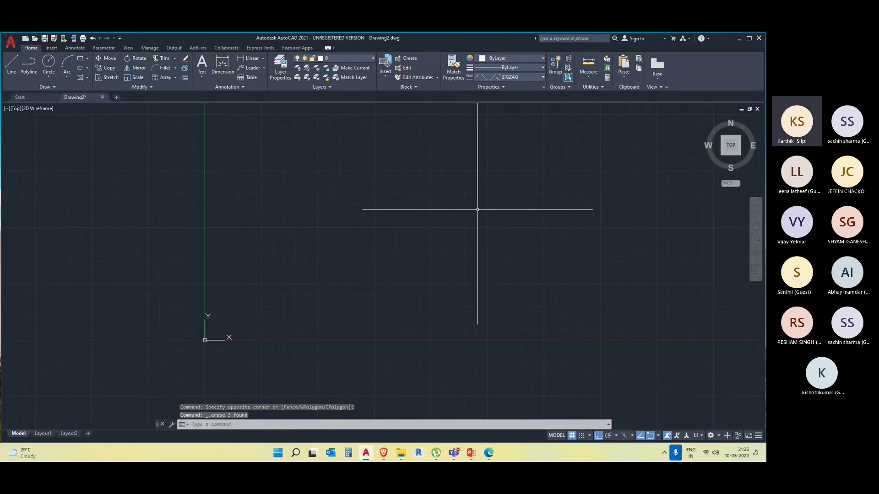
Make ACAD_ISO03W100 current and draw a new horizontal line
{"action": "left_click", "coordinate": [512, 77]}
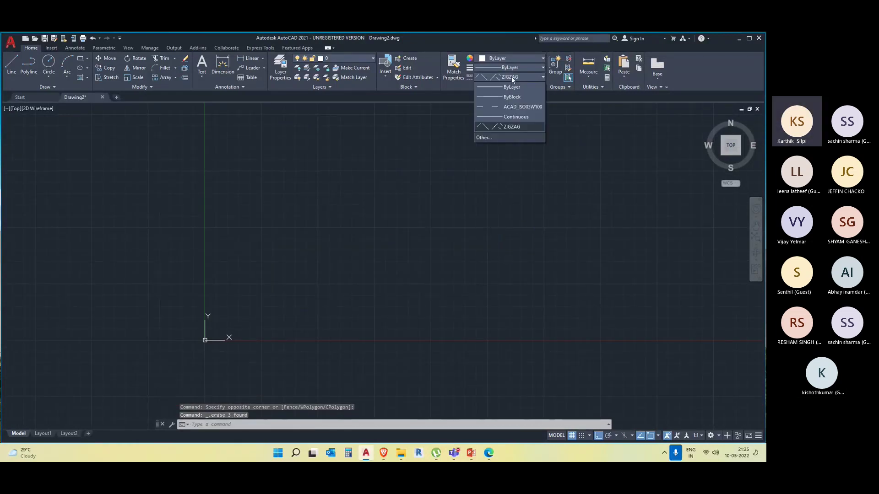
{"action": "left_click", "coordinate": [503, 106]}
{"action": "left_click", "coordinate": [279, 251]}
{"action": "key", "text": "Escape"}
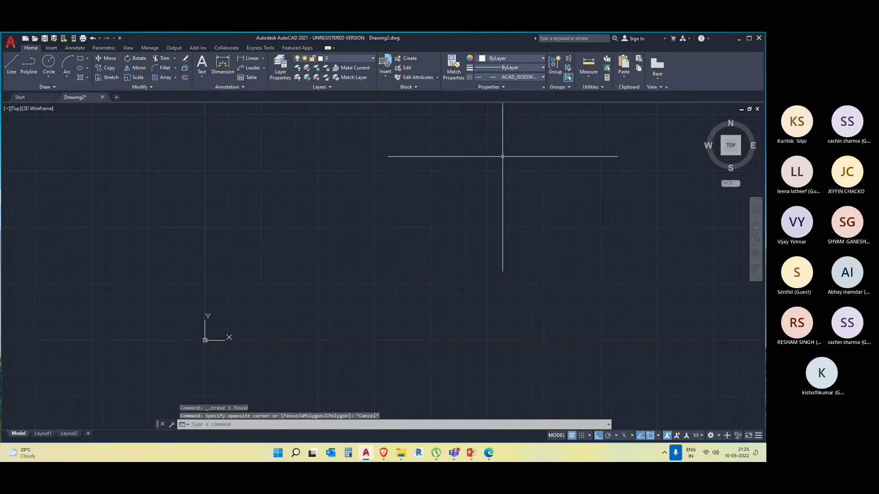
{"action": "left_click", "coordinate": [11, 63]}
{"action": "left_click", "coordinate": [267, 157]}
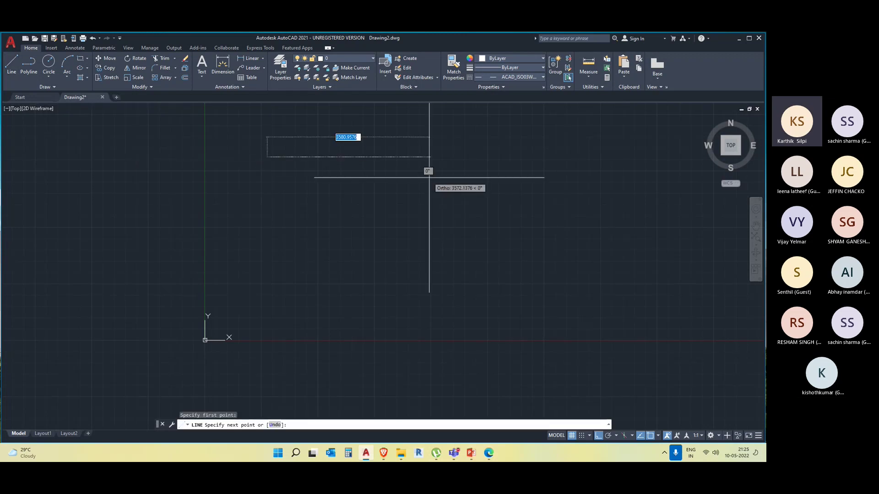
{"action": "left_click", "coordinate": [428, 178]}
{"action": "key", "text": "Escape"}
{"action": "key", "text": "Escape"}
Show the Properties palette with the PR command
{"action": "scroll", "coordinate": [273, 245], "scroll_direction": "down", "scroll_amount": 2}
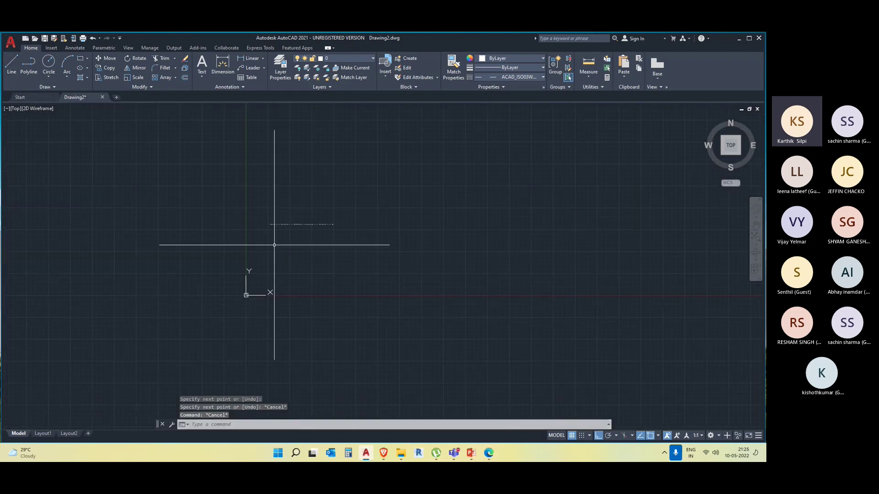
{"action": "type", "text": "Pr"}
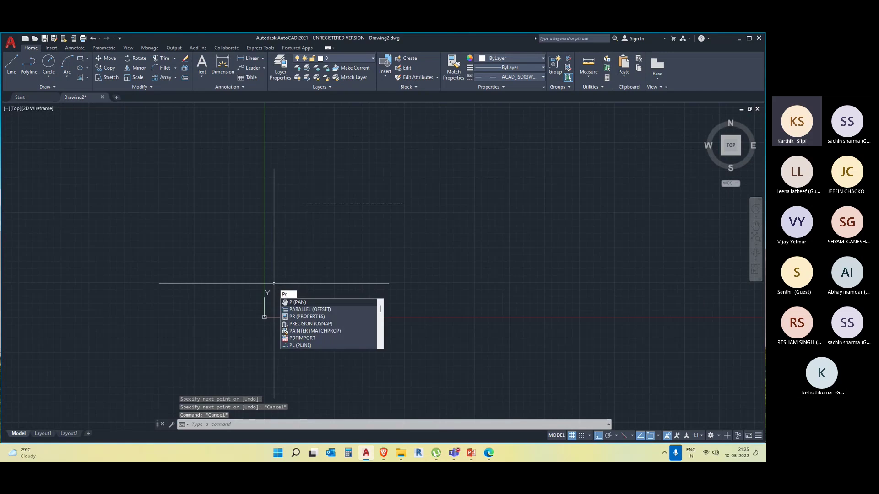
{"action": "key", "text": "Return"}
{"action": "mouse_move", "coordinate": [297, 241]}
{"action": "middle_mouse_down"}
{"action": "mouse_move", "coordinate": [98, 242]}
{"action": "mouse_move", "coordinate": [167, 232]}
{"action": "middle_mouse_up"}
Select the dashed line to show its properties in the palette
{"action": "left_click", "coordinate": [232, 199]}
{"action": "left_click", "coordinate": [249, 216]}
{"action": "scroll", "coordinate": [249, 217], "scroll_direction": "up", "scroll_amount": 3}
{"action": "middle_click_drag", "start_coordinate": [252, 188], "coordinate": [218, 229]}
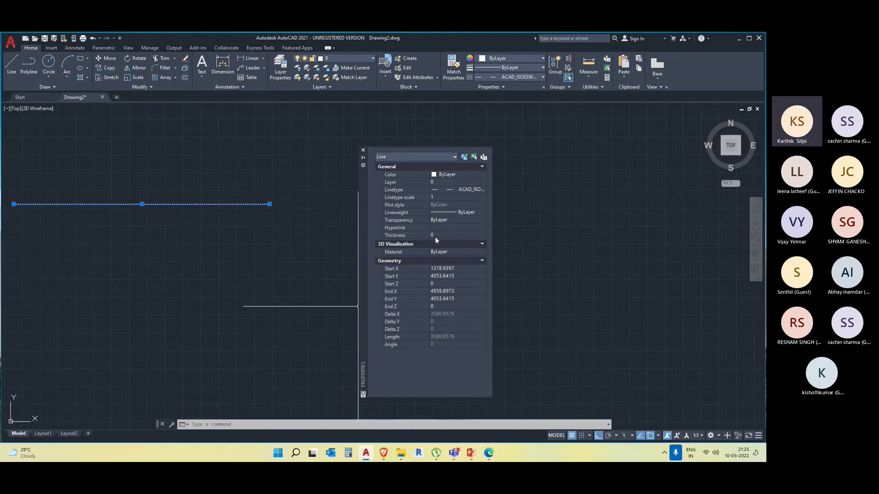
{"action": "left_click", "coordinate": [274, 220]}
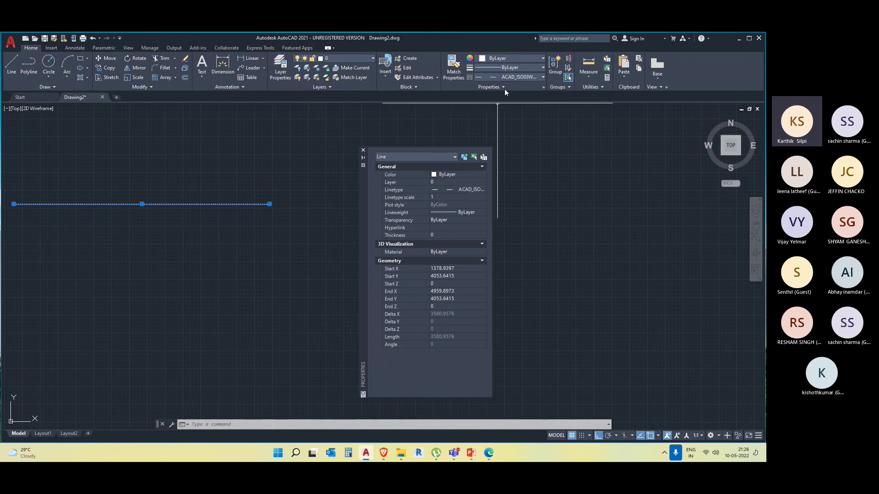
Open the Linetype Manager from the linetype list's Other... entry
{"action": "left_click", "coordinate": [509, 77]}
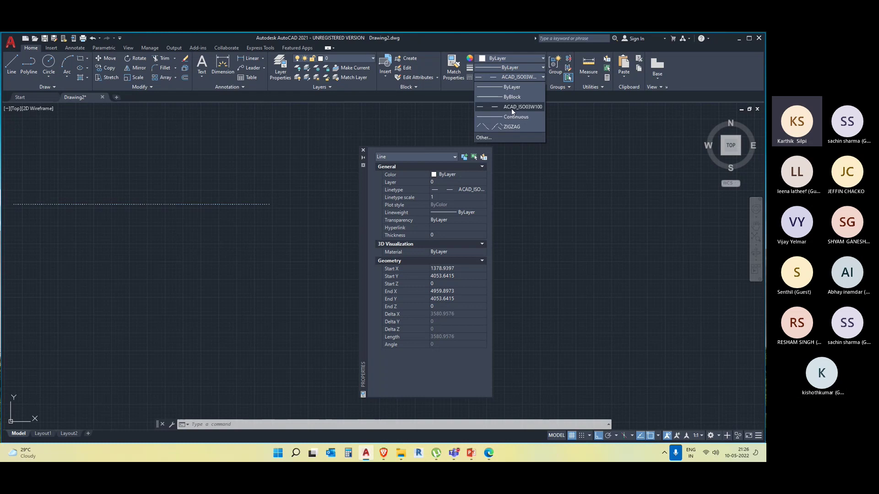
{"action": "left_click", "coordinate": [512, 109]}
{"action": "left_click", "coordinate": [509, 76]}
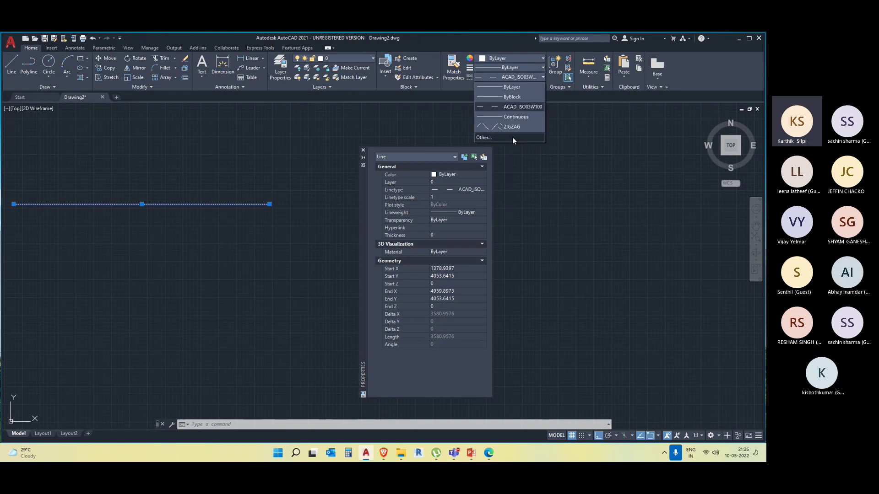
{"action": "left_click", "coordinate": [512, 136]}
Rename ZIGZAG to ZIGZAG-Fence by appending -Fence to its Name, then confirm
{"action": "left_click", "coordinate": [448, 218]}
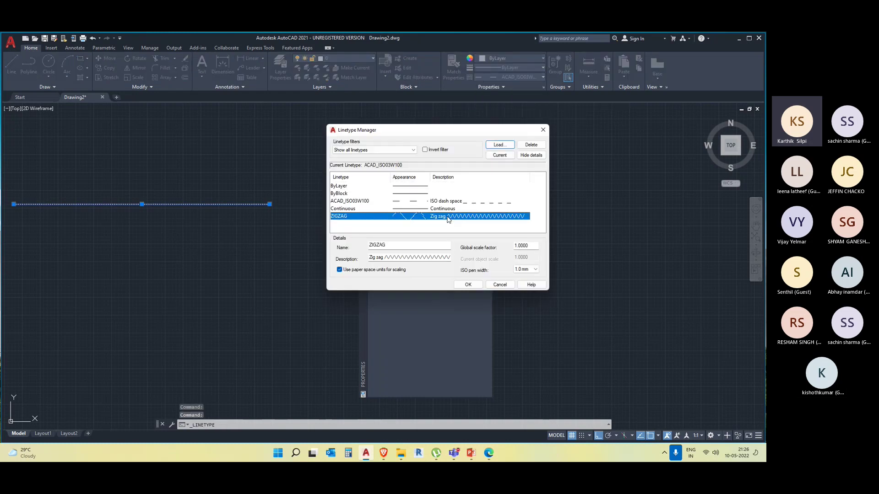
{"action": "left_click", "coordinate": [396, 258]}
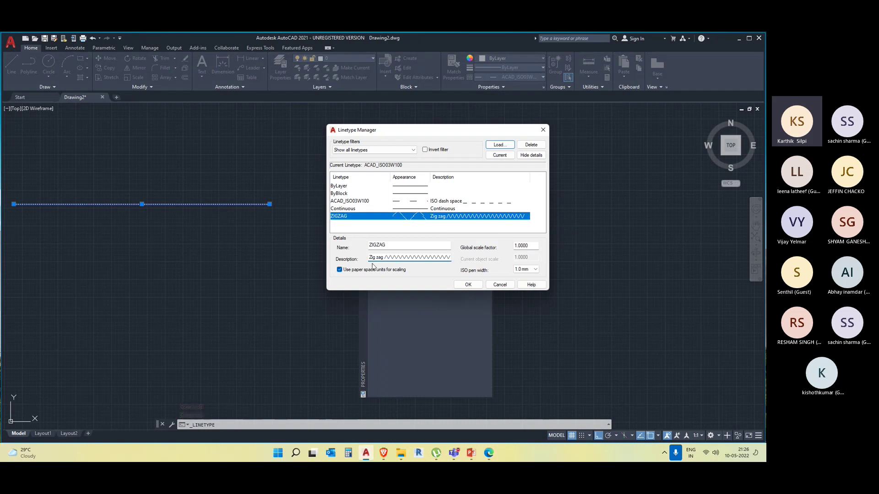
{"action": "left_click", "coordinate": [396, 245]}
{"action": "type", "text": "-Fence"}
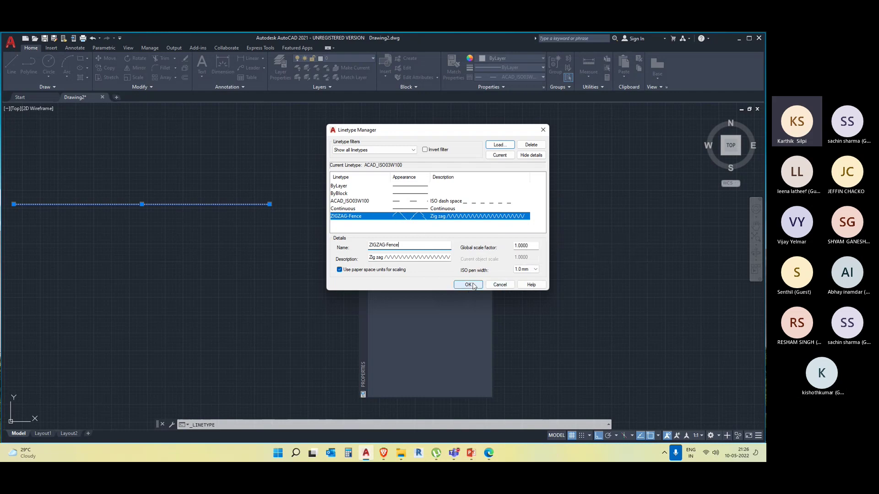
{"action": "left_click", "coordinate": [472, 283]}
Select the dashed horizontal line, view its Linetype choices in Properties, then clear the selection
{"action": "left_click", "coordinate": [241, 226]}
{"action": "left_click", "coordinate": [220, 190]}
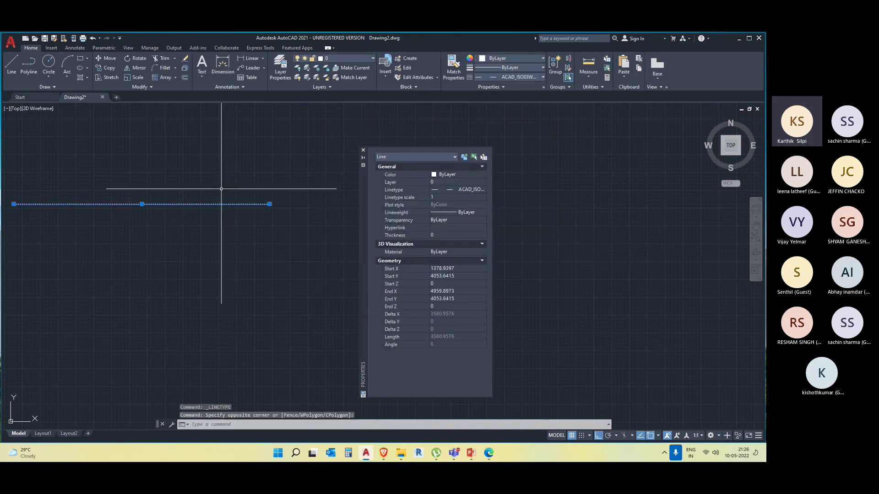
{"action": "left_click", "coordinate": [471, 190]}
{"action": "left_click", "coordinate": [483, 190]}
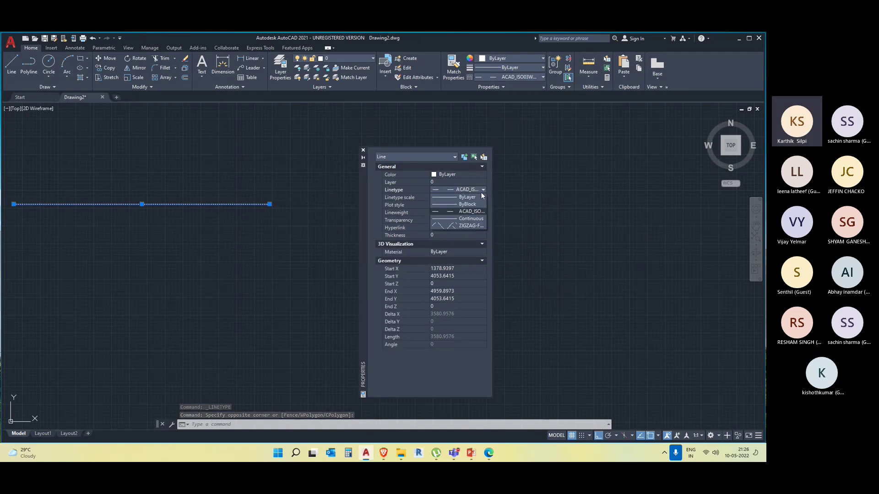
{"action": "left_click", "coordinate": [472, 206]}
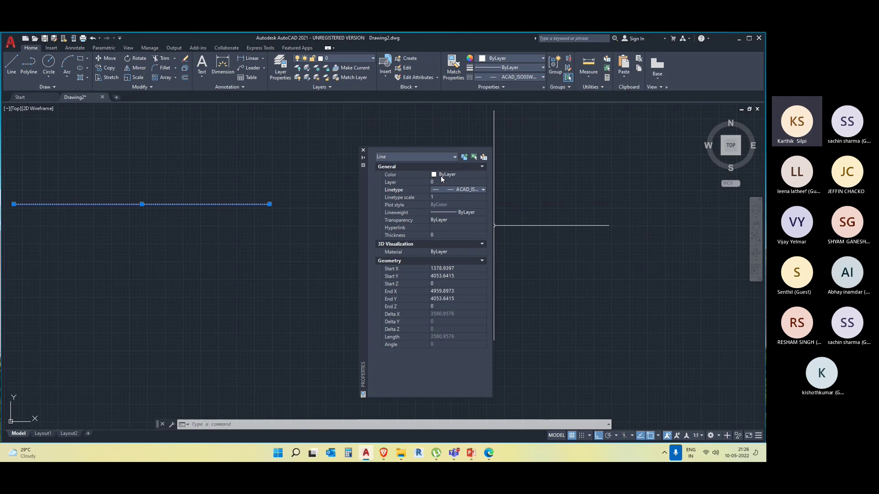
{"action": "key", "text": "Escape"}
{"action": "left_click", "coordinate": [249, 207]}
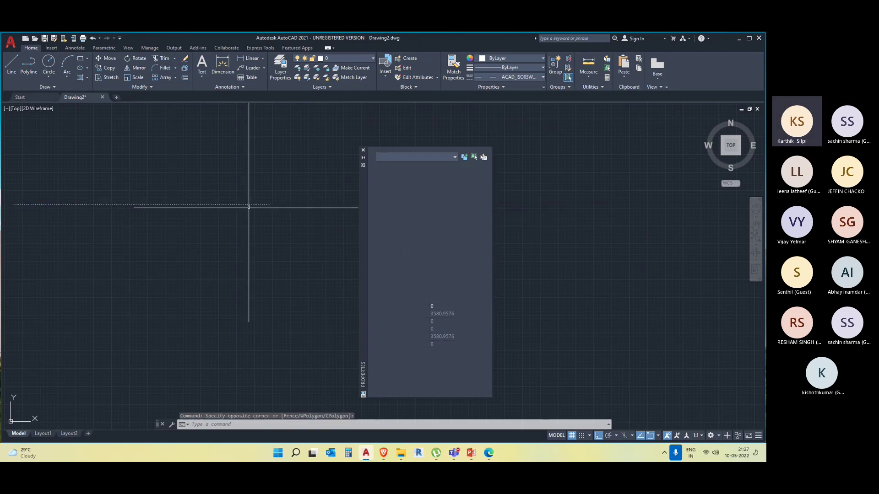
{"action": "key", "text": "Escape"}
Reselect the horizontal line and set its linetype to ZIGZAG-Fence
{"action": "left_click", "coordinate": [222, 163]}
{"action": "left_click", "coordinate": [187, 113]}
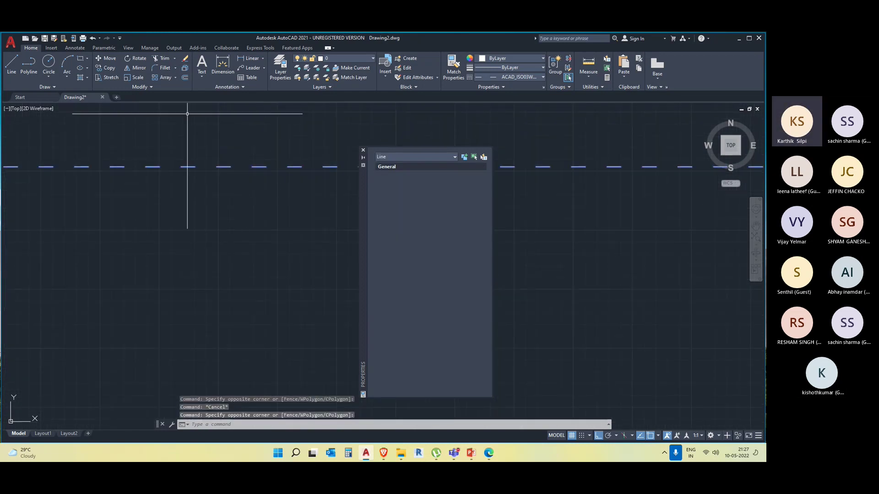
{"action": "left_click", "coordinate": [471, 186]}
{"action": "left_click", "coordinate": [480, 189]}
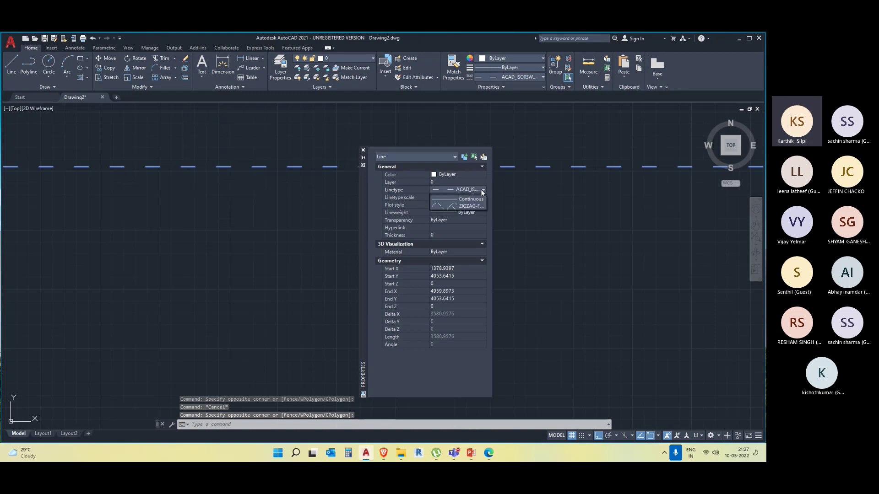
{"action": "left_click", "coordinate": [471, 206]}
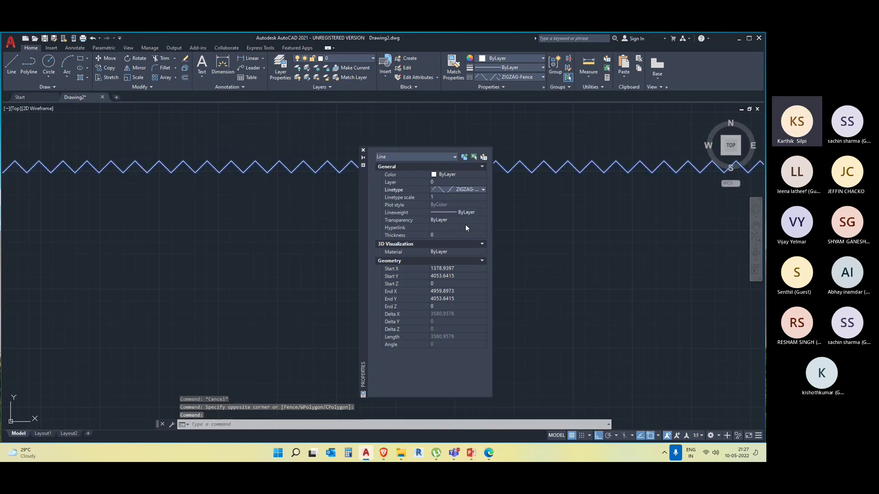
Deselect the line, auto-hide the Properties palette, and select the zigzag line
{"action": "left_click", "coordinate": [481, 190]}
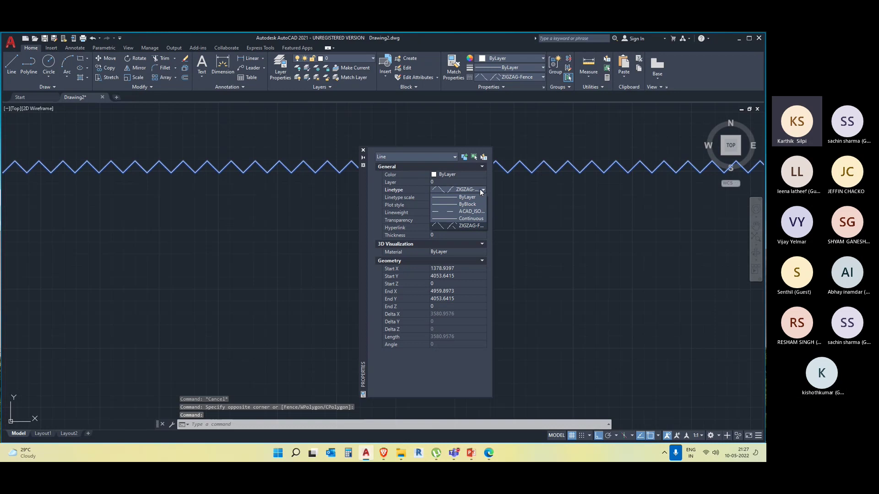
{"action": "key", "text": "Escape"}
{"action": "key", "text": "Escape"}
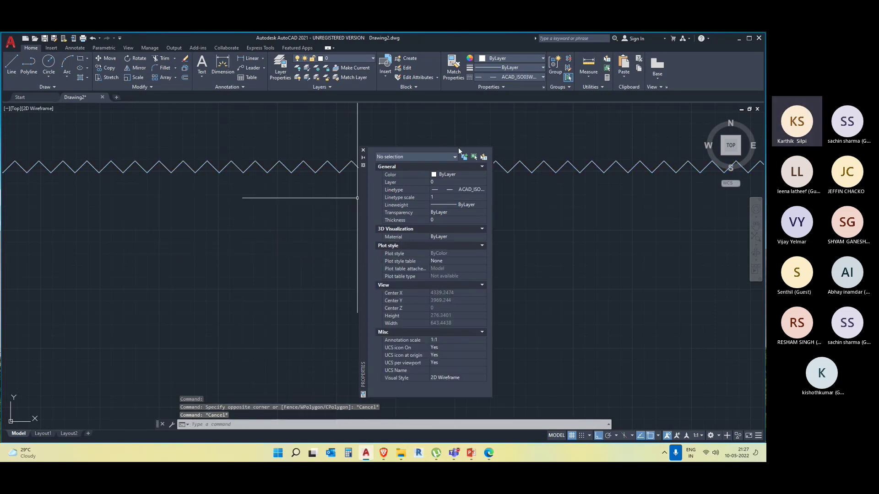
{"action": "left_click", "coordinate": [366, 158]}
{"action": "scroll", "coordinate": [183, 234], "scroll_direction": "down", "scroll_amount": 5}
{"action": "left_click", "coordinate": [177, 226]}
{"action": "left_click", "coordinate": [177, 181]}
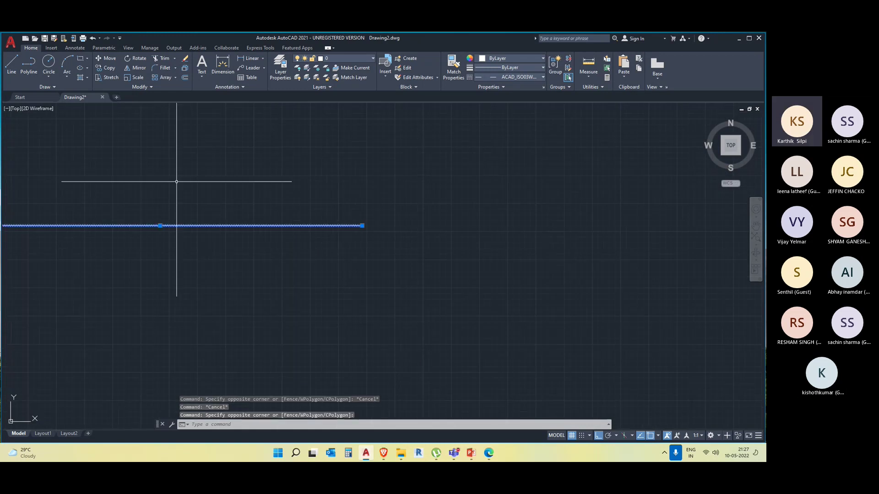
Delete the zigzag line and pan the drawing view
{"action": "key", "text": "Delete"}
{"action": "scroll", "coordinate": [326, 332], "scroll_direction": "down", "scroll_amount": 3}
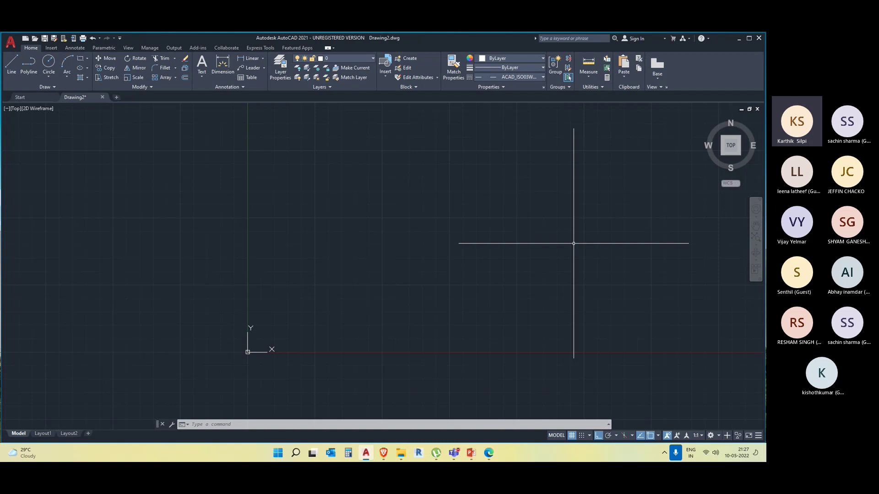
{"action": "mouse_move", "coordinate": [488, 171]}
{"action": "middle_mouse_down"}
{"action": "mouse_move", "coordinate": [390, 210]}
{"action": "mouse_move", "coordinate": [374, 199]}
{"action": "middle_mouse_up"}
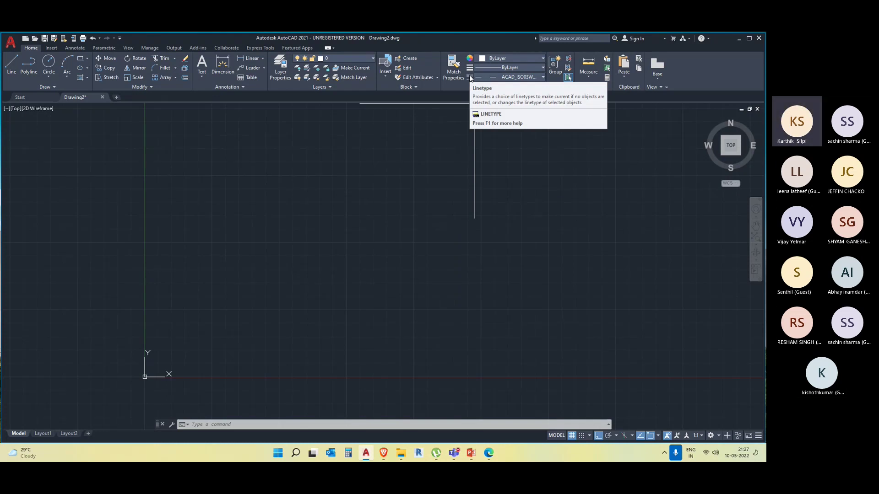
{"action": "left_click", "coordinate": [514, 68]}
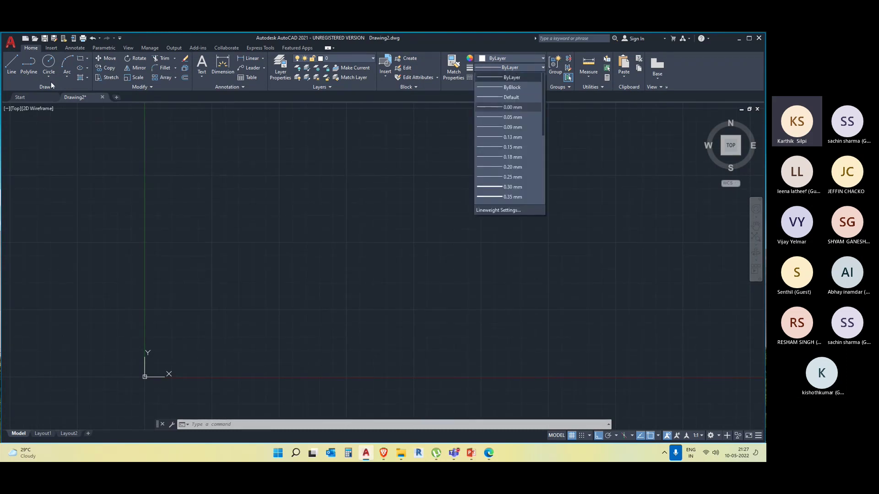
{"action": "left_click", "coordinate": [226, 156]}
{"action": "left_click", "coordinate": [255, 176]}
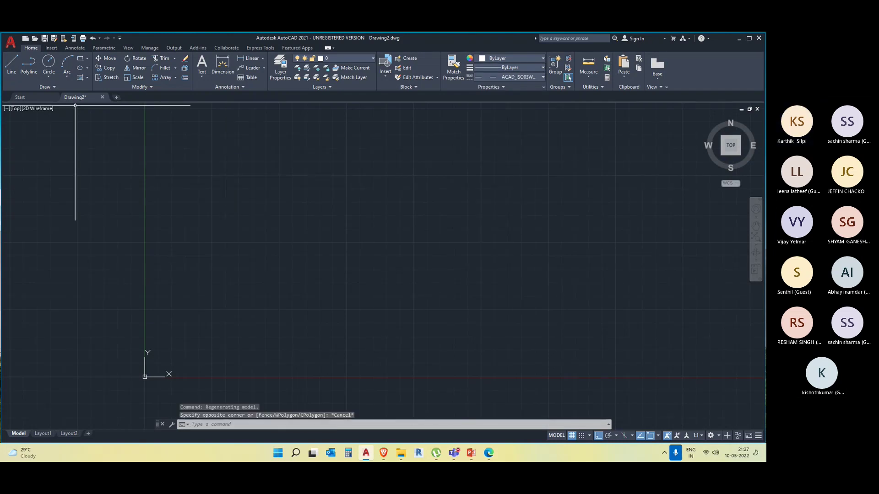
Draw a new horizontal line with the LINE tool
{"action": "left_click", "coordinate": [11, 64]}
{"action": "left_click", "coordinate": [335, 191]}
{"action": "left_click", "coordinate": [488, 192]}
{"action": "key", "text": "Escape"}
{"action": "left_click", "coordinate": [487, 212]}
{"action": "left_click", "coordinate": [439, 176]}
{"action": "key", "text": "Escape"}
Set the new horizontal line's linetype to ByLayer
{"action": "scroll", "coordinate": [460, 187], "scroll_direction": "up", "scroll_amount": 5}
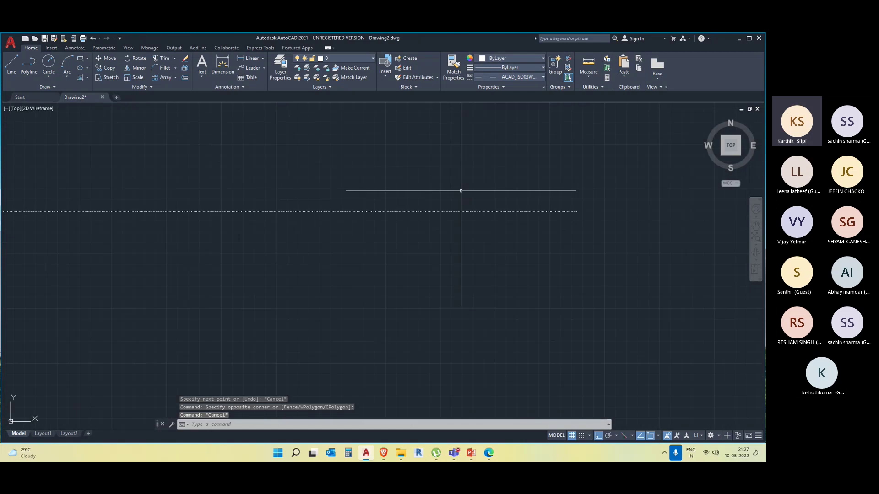
{"action": "left_click", "coordinate": [476, 225]}
{"action": "left_click", "coordinate": [426, 176]}
{"action": "left_click", "coordinate": [515, 76]}
{"action": "left_click", "coordinate": [515, 88]}
{"action": "key", "text": "Escape"}
{"action": "left_click", "coordinate": [518, 250]}
{"action": "left_click", "coordinate": [418, 156]}
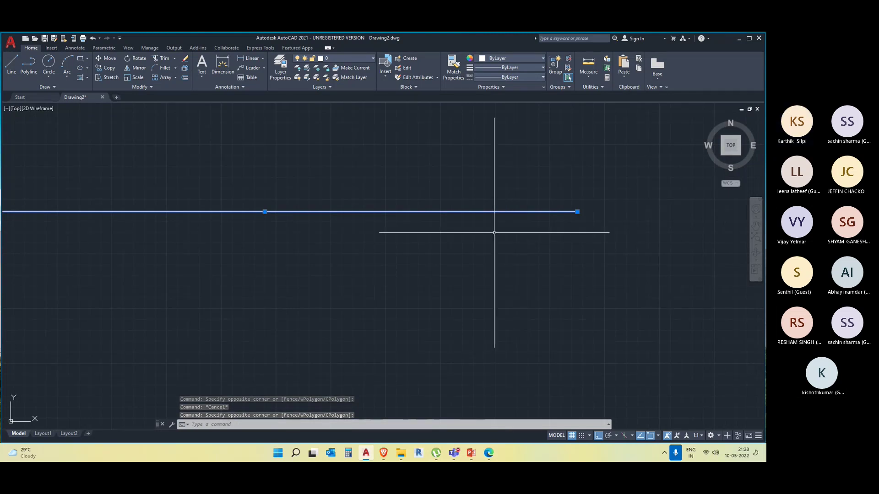
Minimize AutoCAD and open Figure1.pdf from the desktop in Edge
{"action": "scroll", "coordinate": [476, 238], "scroll_direction": "down", "scroll_amount": 4}
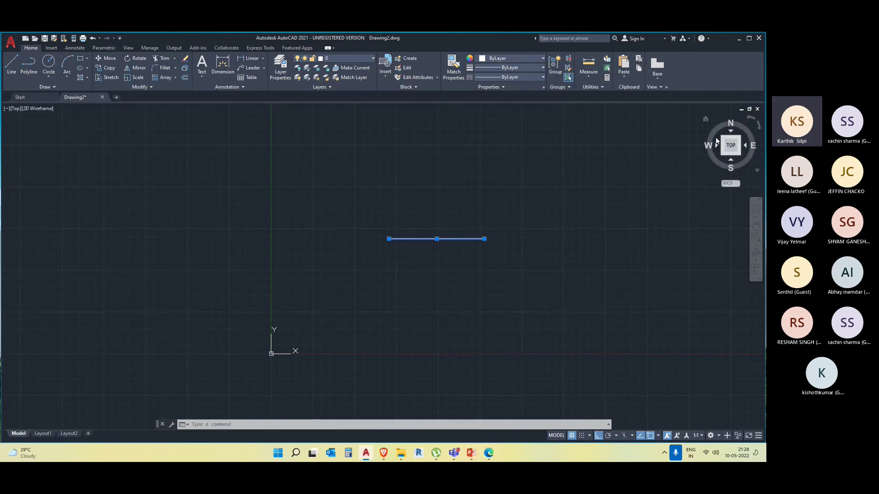
{"action": "left_click", "coordinate": [739, 39]}
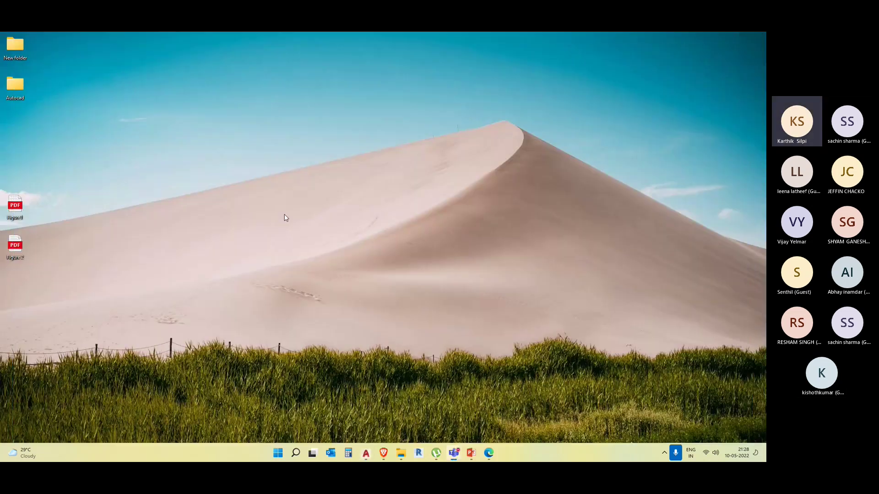
{"action": "double_click", "coordinate": [7, 212]}
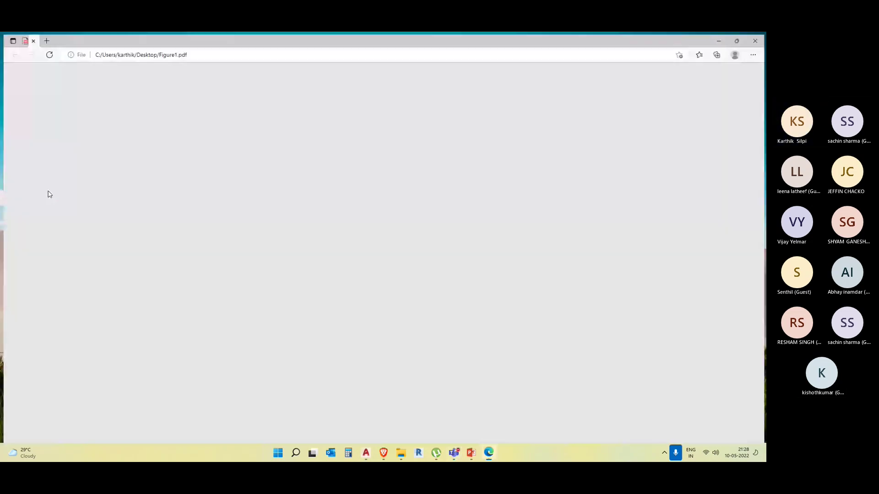
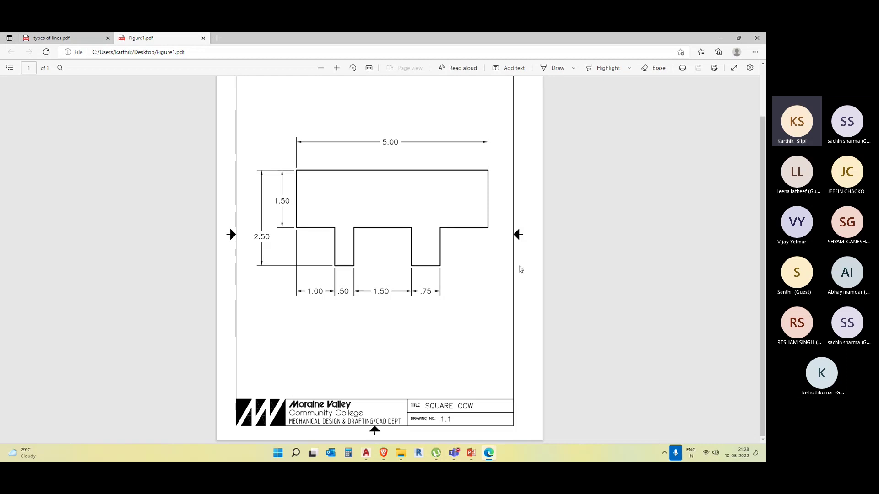
Minimize the Figure1.pdf window in Edge and bring AutoCAD's Drawing2 back on screen
{"action": "left_click", "coordinate": [720, 38]}
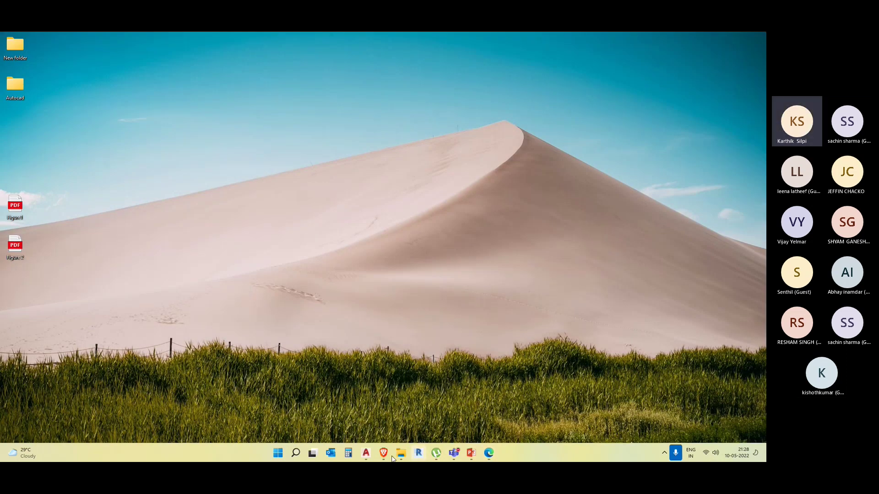
{"action": "left_click", "coordinate": [366, 452]}
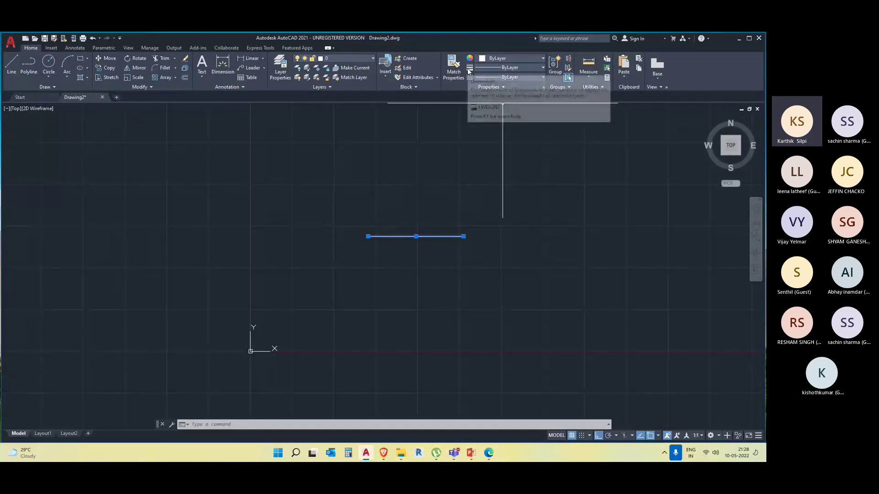
Pick 0.60 mm from the Lineweight list, then clear the selection
{"action": "left_click", "coordinate": [518, 68]}
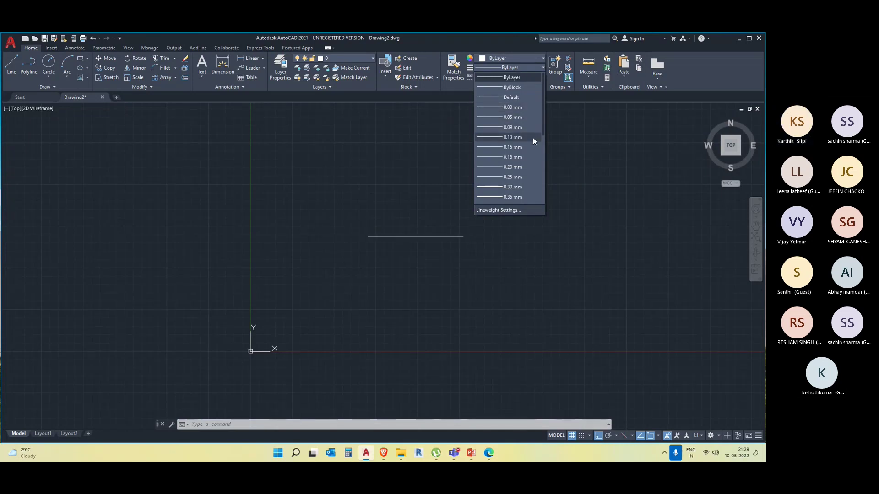
{"action": "scroll", "coordinate": [517, 124], "scroll_direction": "down", "scroll_amount": 1}
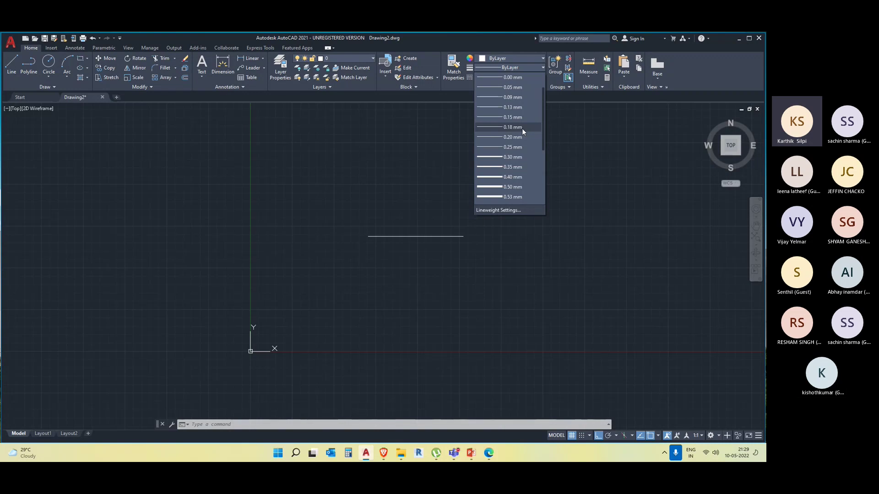
{"action": "scroll", "coordinate": [516, 151], "scroll_direction": "down", "scroll_amount": 2}
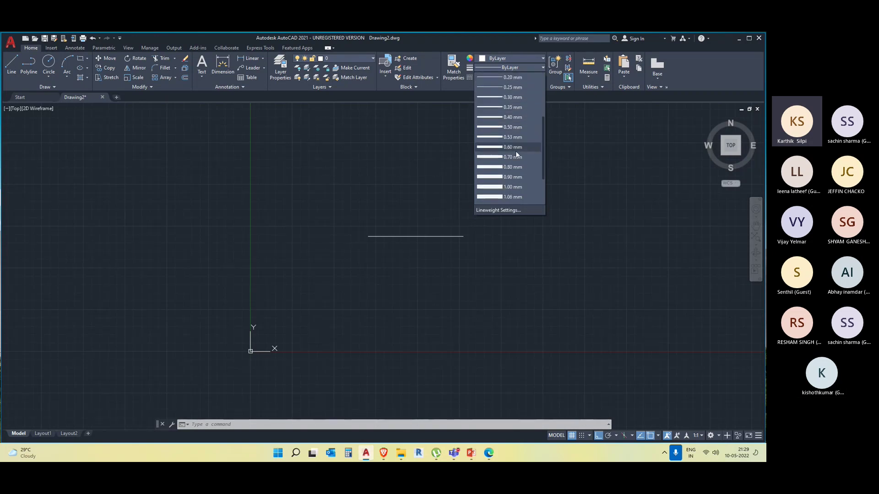
{"action": "left_click", "coordinate": [489, 147]}
{"action": "scroll", "coordinate": [471, 232], "scroll_direction": "up", "scroll_amount": 5}
{"action": "key", "text": "Escape"}
{"action": "scroll", "coordinate": [377, 288], "scroll_direction": "up", "scroll_amount": 2}
Select the horizontal line and apply the 1.40 mm lineweight to it
{"action": "left_click", "coordinate": [434, 310]}
{"action": "left_click", "coordinate": [407, 243]}
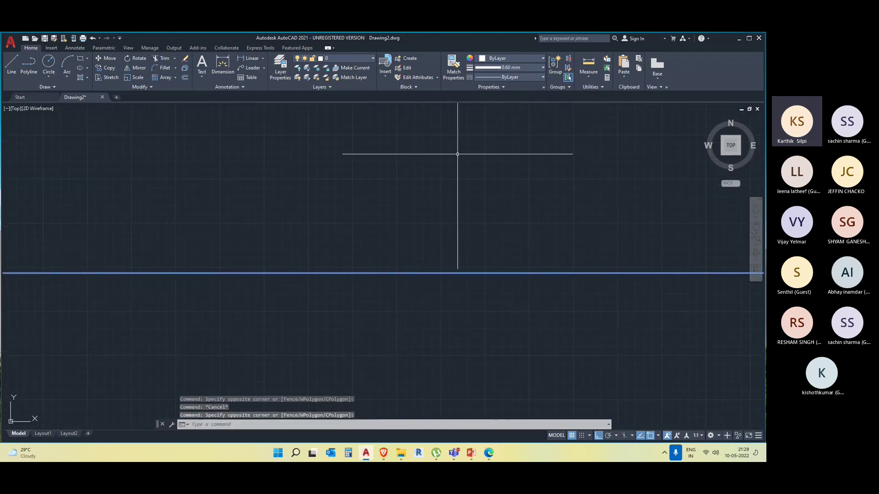
{"action": "left_click", "coordinate": [505, 67]}
{"action": "scroll", "coordinate": [508, 151], "scroll_direction": "down", "scroll_amount": 4}
{"action": "left_click", "coordinate": [508, 167]}
{"action": "key", "text": "Escape"}
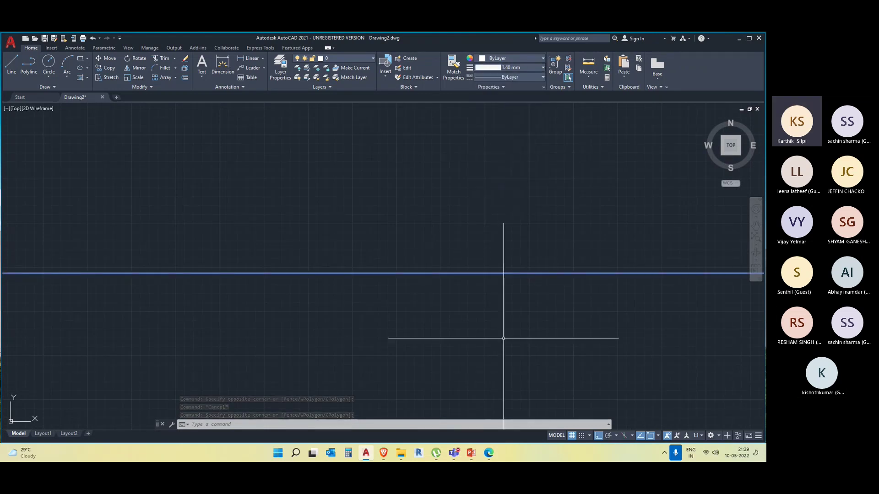
Reselect the horizontal line to check its layer and lineweight
{"action": "middle_click_drag", "start_coordinate": [412, 233], "coordinate": [406, 170]}
{"action": "left_click", "coordinate": [439, 255]}
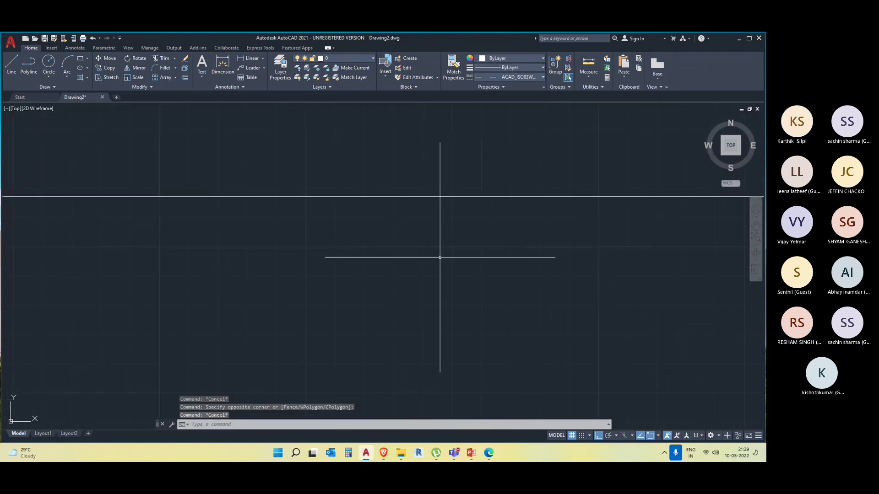
{"action": "left_click", "coordinate": [398, 171]}
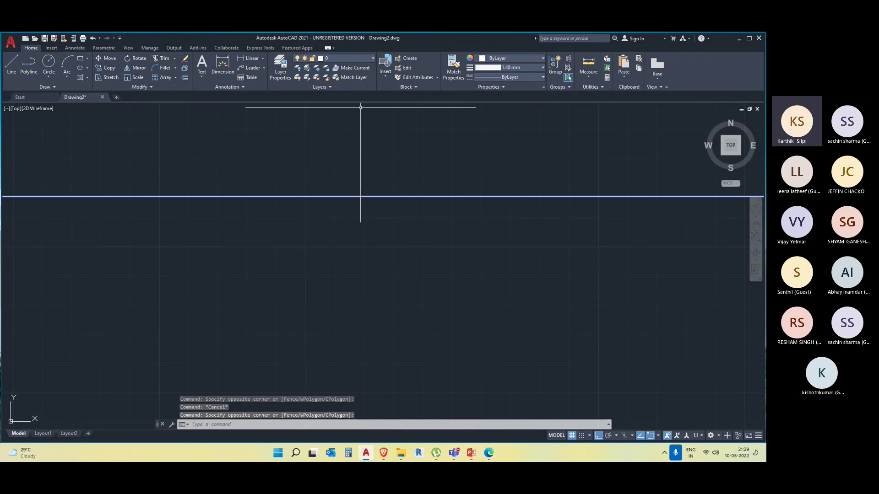
{"action": "left_click", "coordinate": [361, 59]}
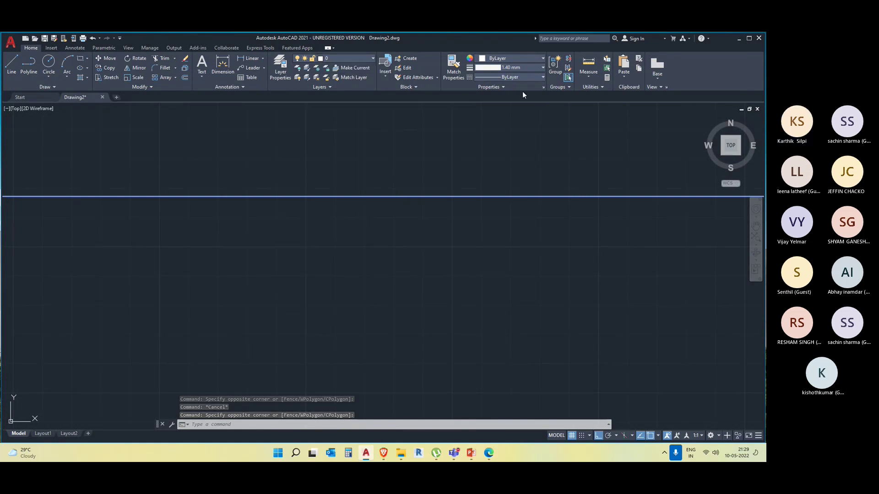
{"action": "left_click", "coordinate": [524, 67]}
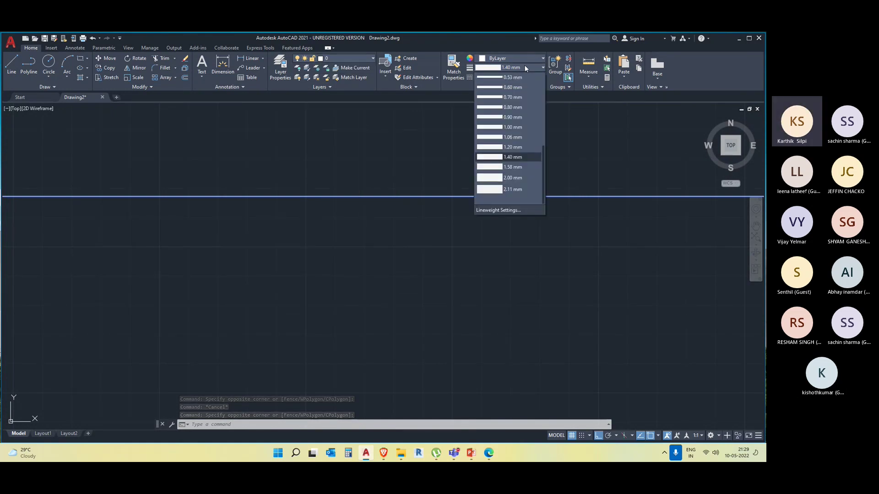
Turn on Display Lineweight in the Lineweight Settings dialog
{"action": "left_click", "coordinate": [512, 211]}
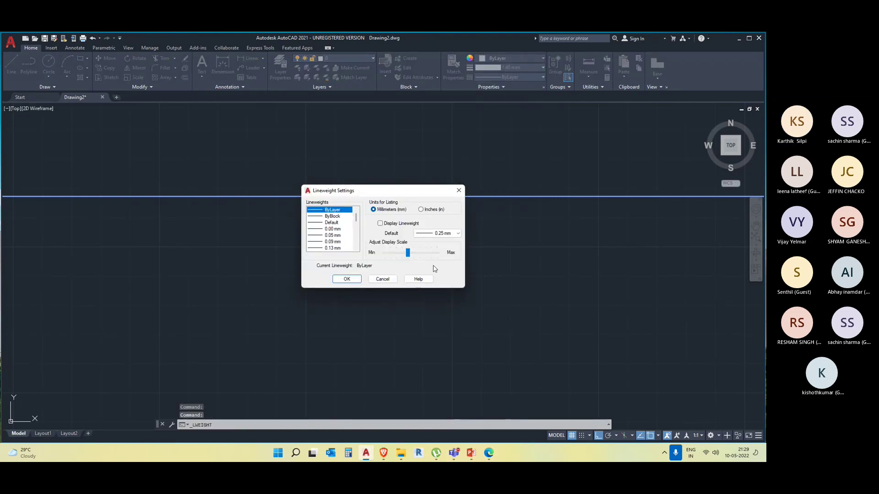
{"action": "left_click", "coordinate": [380, 223]}
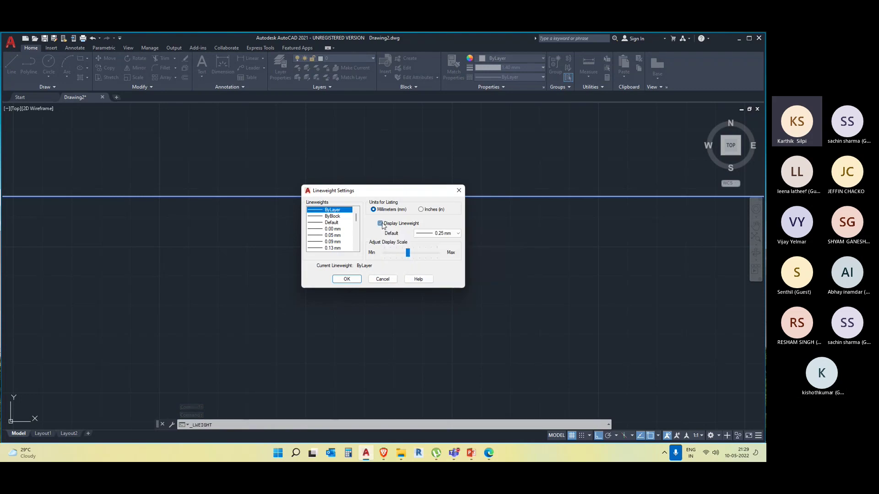
{"action": "left_click", "coordinate": [346, 278]}
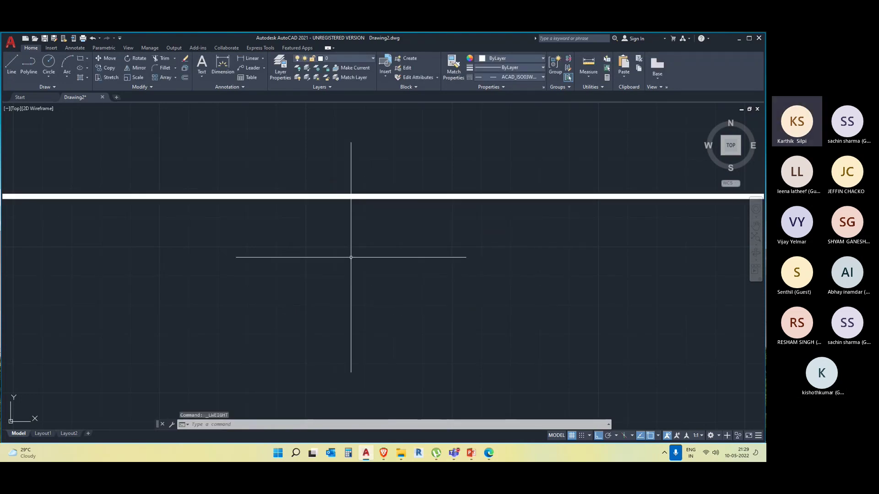
Delete the thick horizontal line and draw a new horizontal line in its place
{"action": "scroll", "coordinate": [373, 304], "scroll_direction": "down", "scroll_amount": 2}
{"action": "scroll", "coordinate": [277, 343], "scroll_direction": "down", "scroll_amount": 3}
{"action": "left_click", "coordinate": [451, 319]}
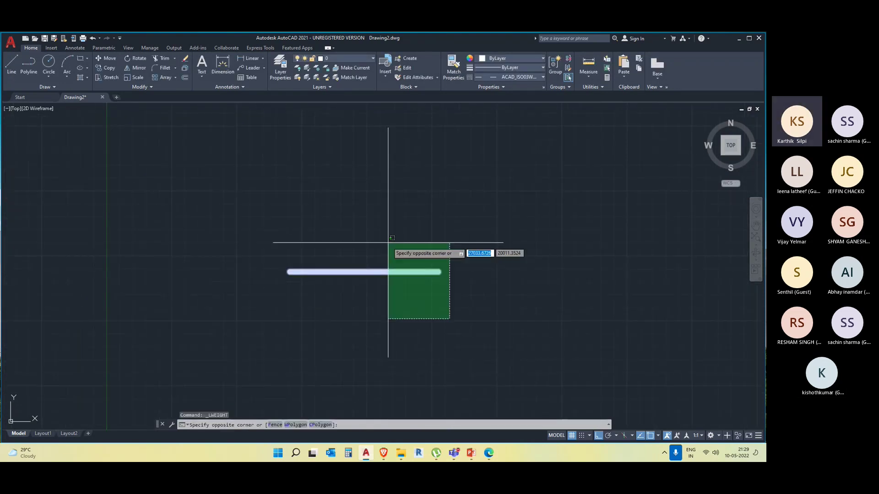
{"action": "left_click", "coordinate": [388, 243]}
{"action": "key", "text": "Delete"}
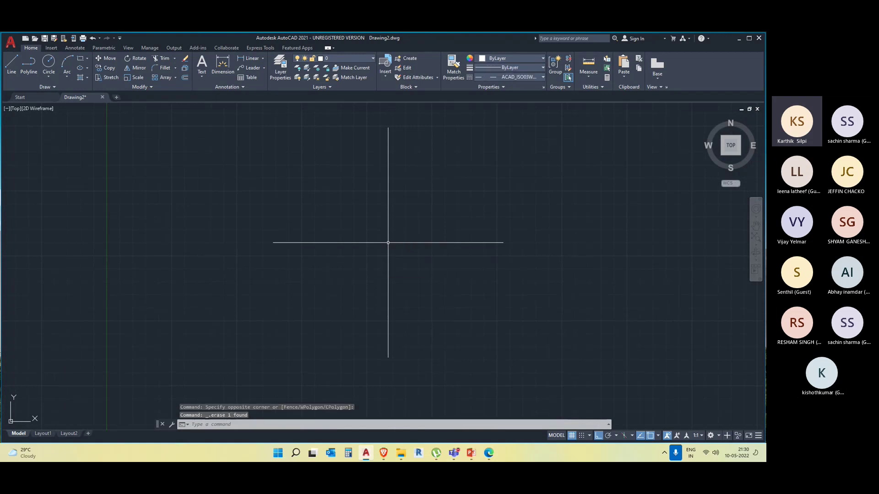
{"action": "left_click", "coordinate": [11, 64]}
{"action": "left_click", "coordinate": [193, 206]}
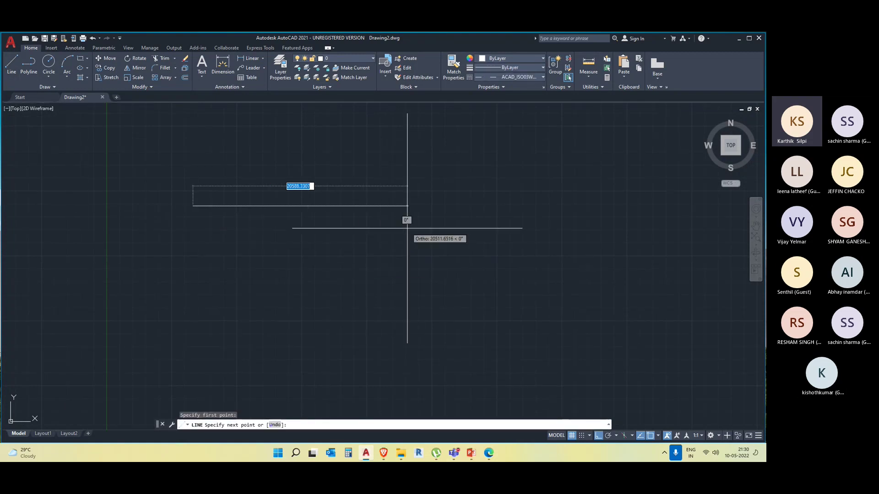
{"action": "left_click", "coordinate": [435, 220]}
{"action": "key", "text": "Escape"}
Give the new line a 2.11 mm lineweight, then change it to 0.15 mm
{"action": "left_click", "coordinate": [452, 279]}
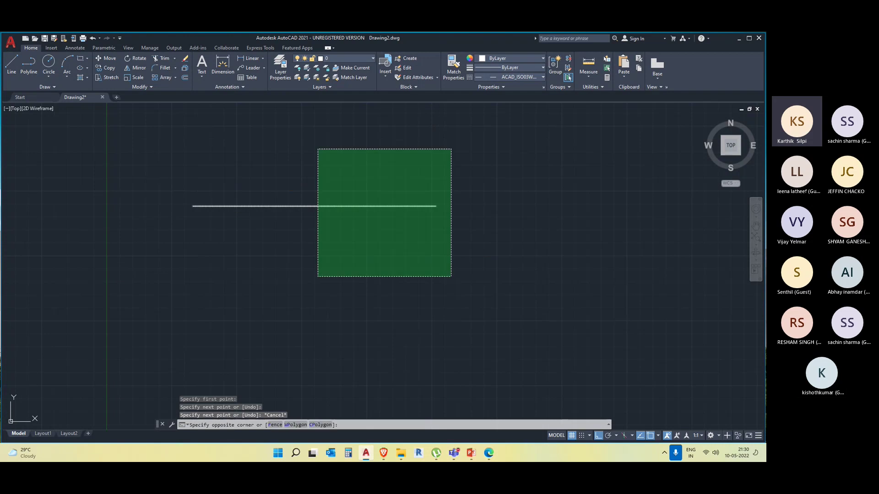
{"action": "left_click", "coordinate": [318, 148]}
{"action": "left_click", "coordinate": [527, 66]}
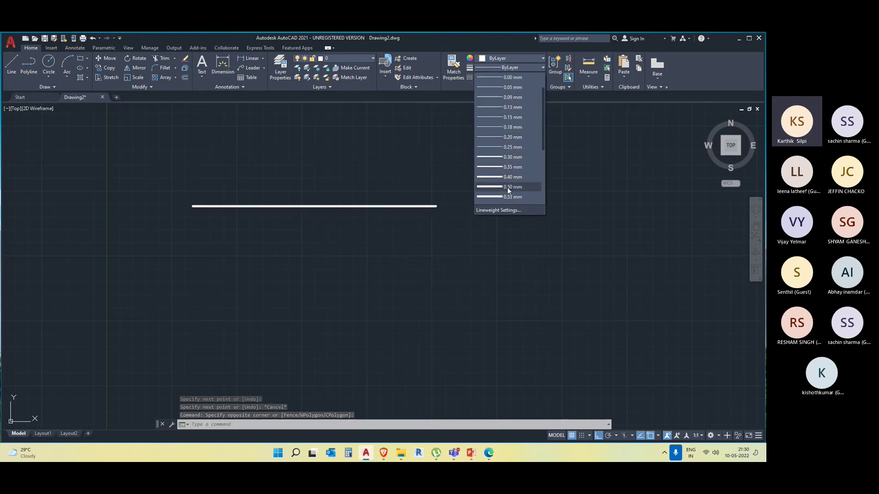
{"action": "scroll", "coordinate": [507, 188], "scroll_direction": "down", "scroll_amount": 5}
{"action": "left_click", "coordinate": [507, 188]}
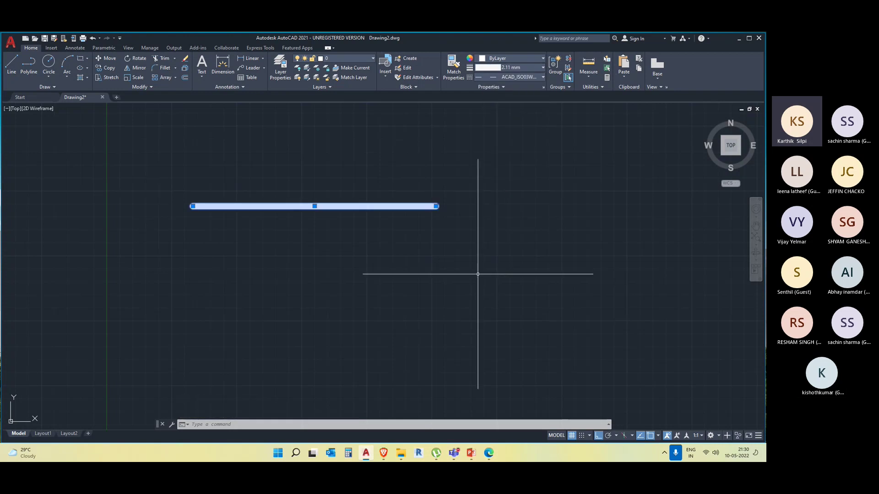
{"action": "left_click", "coordinate": [523, 67]}
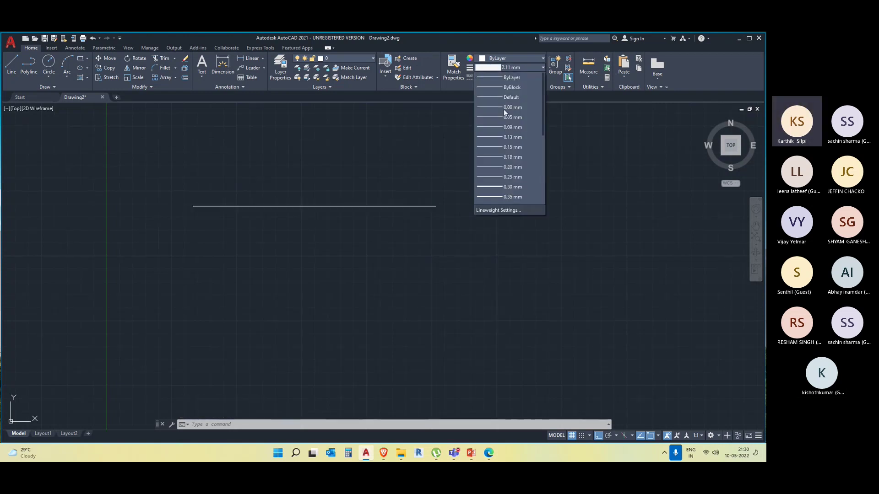
{"action": "left_click", "coordinate": [510, 147]}
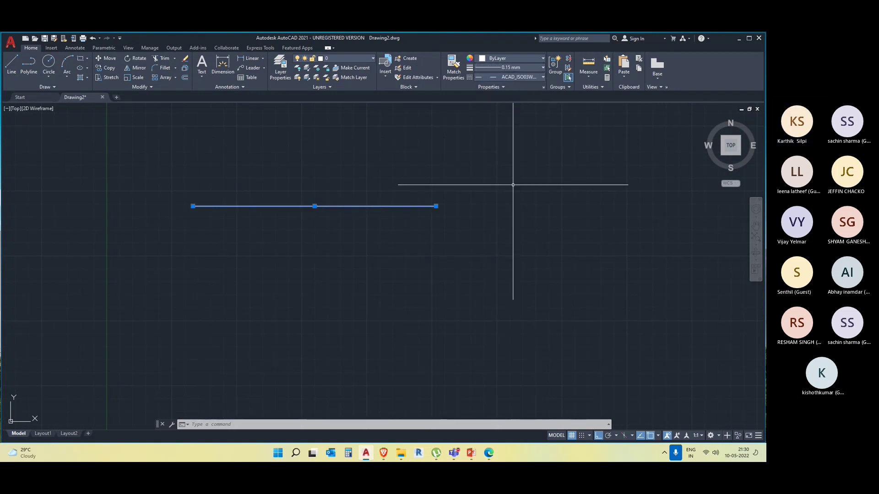
Reopen Lineweight Settings and move the dialog aside
{"action": "left_click", "coordinate": [526, 67]}
{"action": "scroll", "coordinate": [510, 201], "scroll_direction": "down", "scroll_amount": 3}
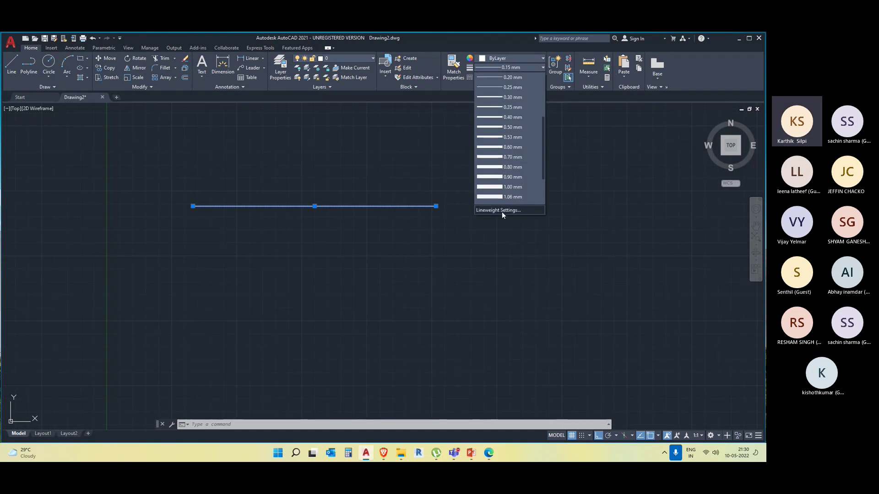
{"action": "left_click", "coordinate": [502, 210]}
{"action": "left_click_drag", "start_coordinate": [366, 191], "coordinate": [487, 138]}
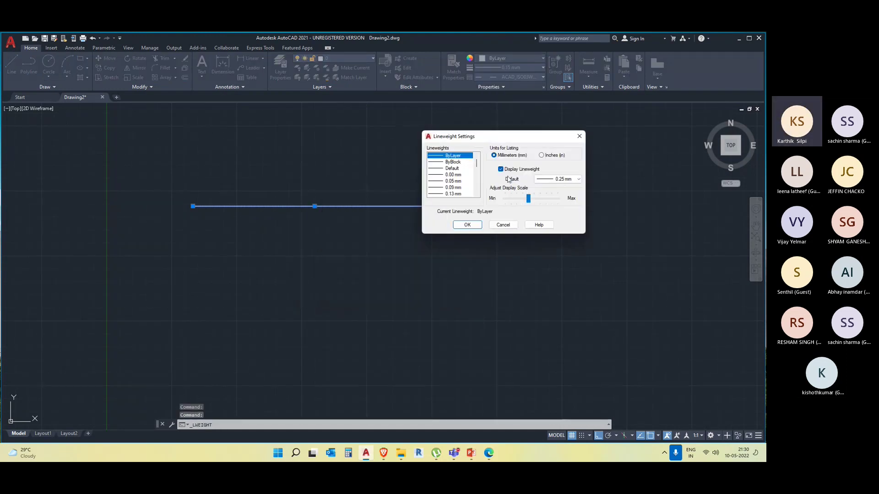
Switch Display Lineweight off, then reselect the upper horizontal line
{"action": "left_click", "coordinate": [501, 169]}
{"action": "left_click", "coordinate": [466, 224]}
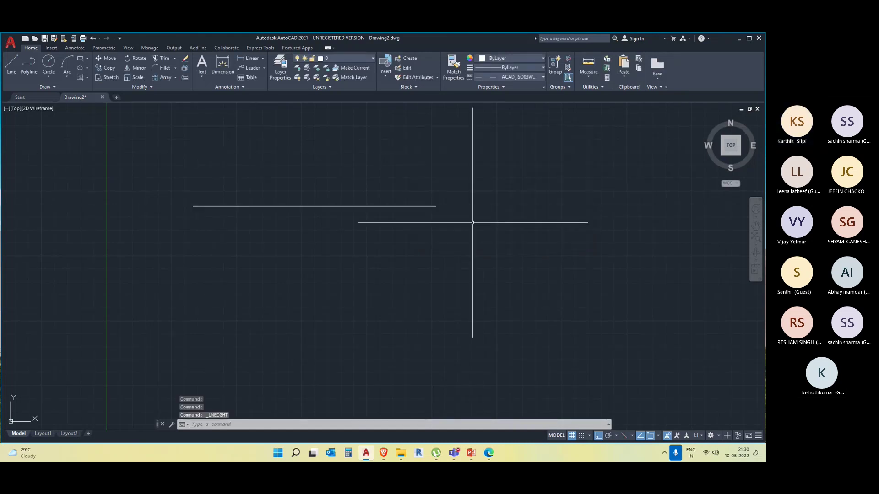
{"action": "left_click", "coordinate": [447, 227]}
{"action": "left_click", "coordinate": [408, 174]}
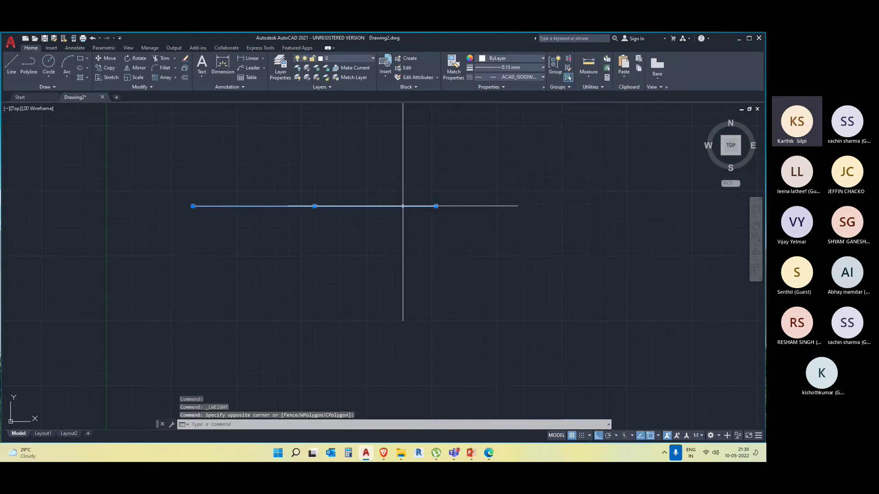
{"action": "key", "text": "Escape"}
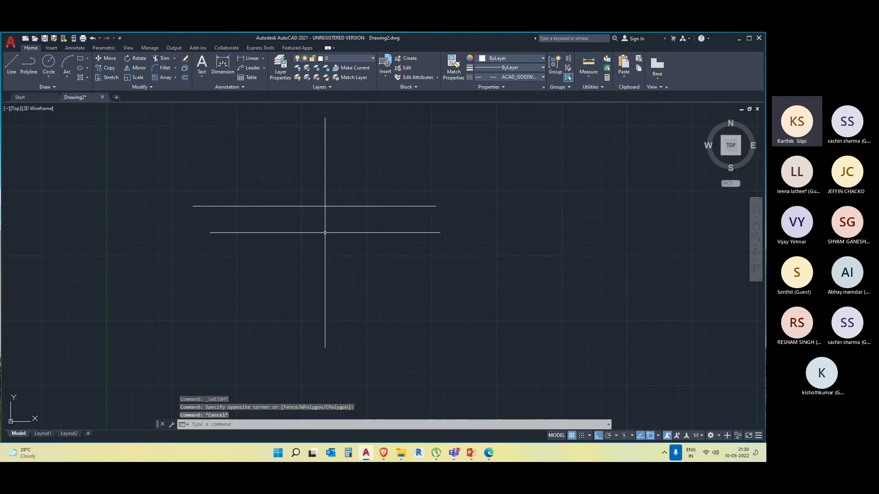
{"action": "left_click", "coordinate": [334, 239]}
{"action": "left_click", "coordinate": [303, 187]}
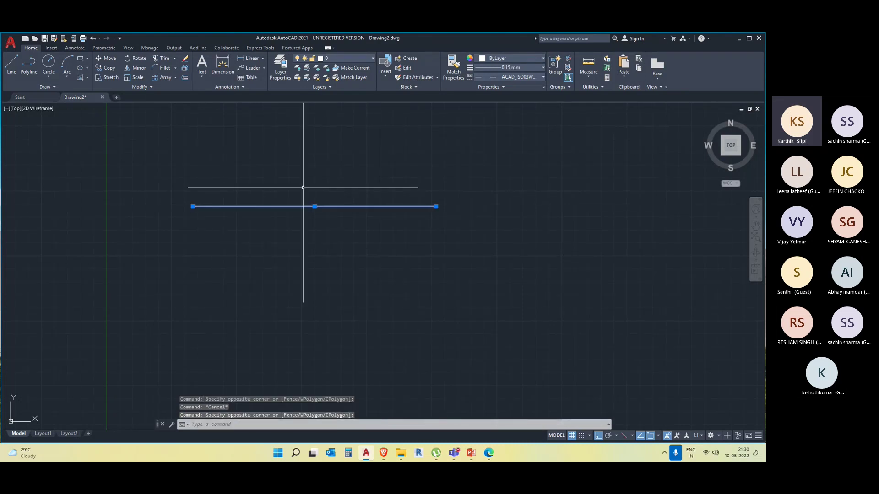
Switch Display Lineweight back on in Lineweight Settings and confirm with OK
{"action": "left_click", "coordinate": [515, 68]}
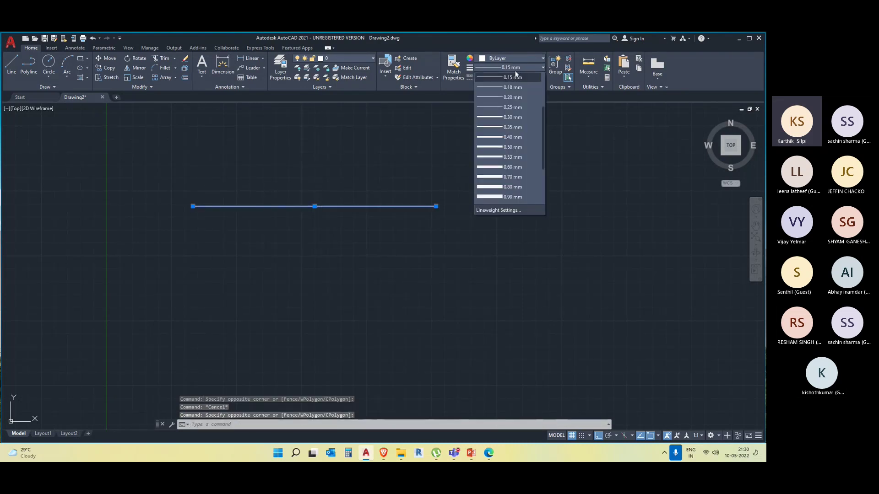
{"action": "left_click", "coordinate": [508, 210]}
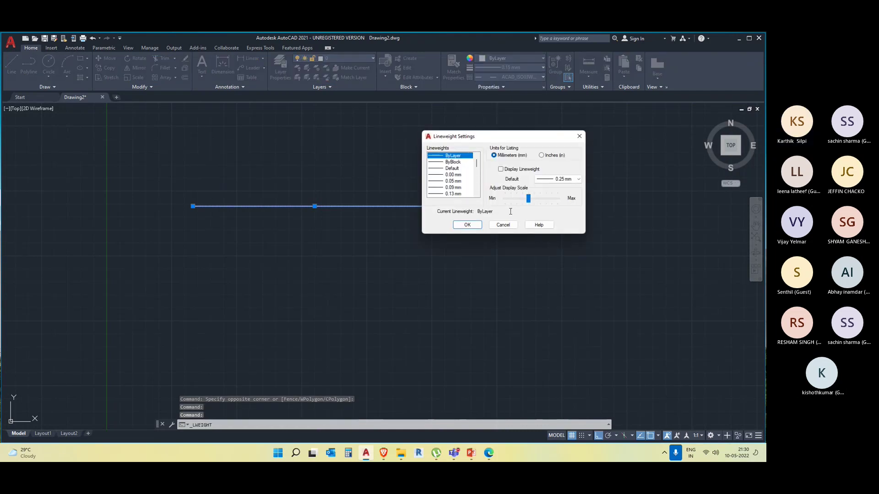
{"action": "left_click", "coordinate": [501, 170]}
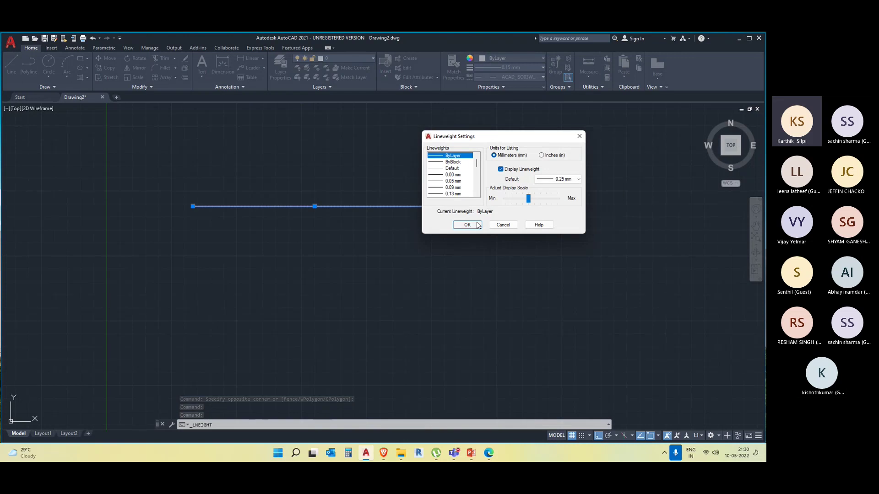
{"action": "left_click", "coordinate": [462, 224]}
{"action": "left_click", "coordinate": [463, 232]}
Give the horizontal line a 0.53 mm lineweight and deselect it
{"action": "left_click", "coordinate": [361, 159]}
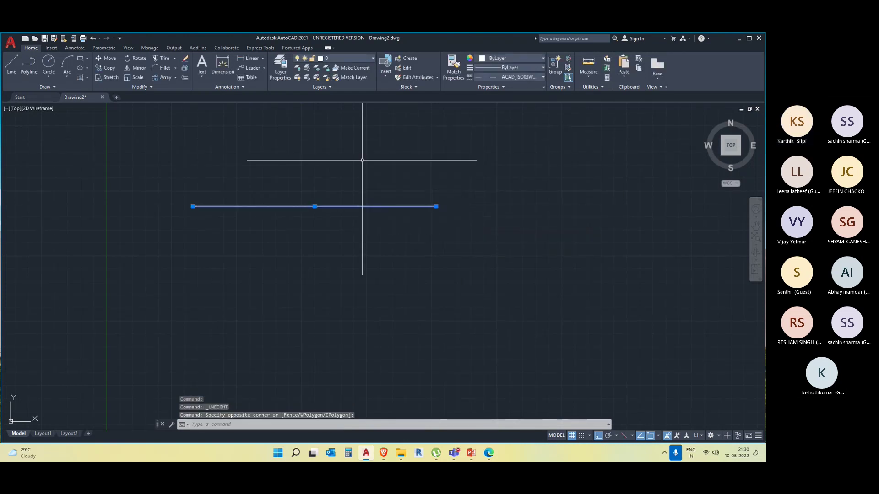
{"action": "left_click", "coordinate": [534, 68]}
{"action": "left_click", "coordinate": [506, 157]}
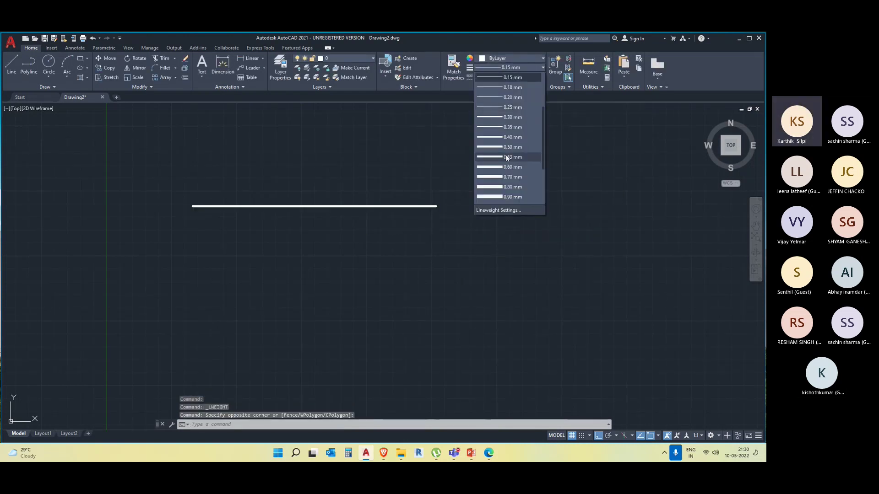
{"action": "key", "text": "Escape"}
{"action": "left_click", "coordinate": [470, 294]}
{"action": "key", "text": "Escape"}
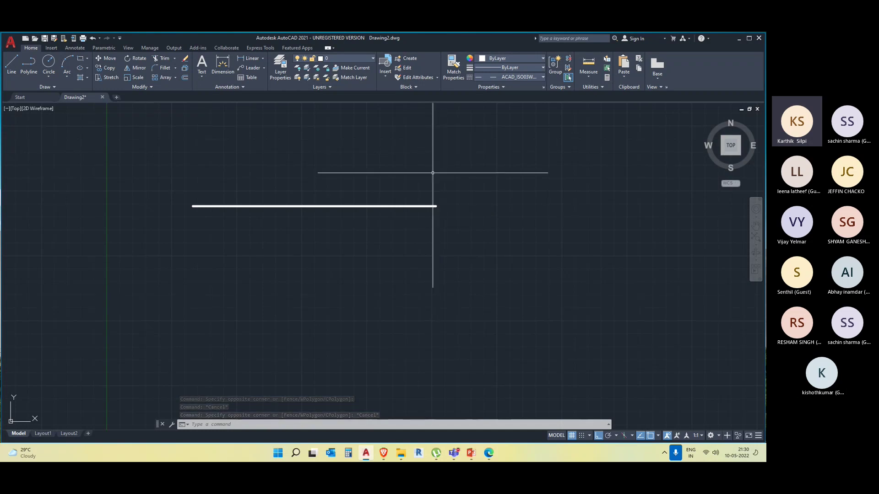
{"action": "scroll", "coordinate": [430, 294], "scroll_direction": "down", "scroll_amount": 4}
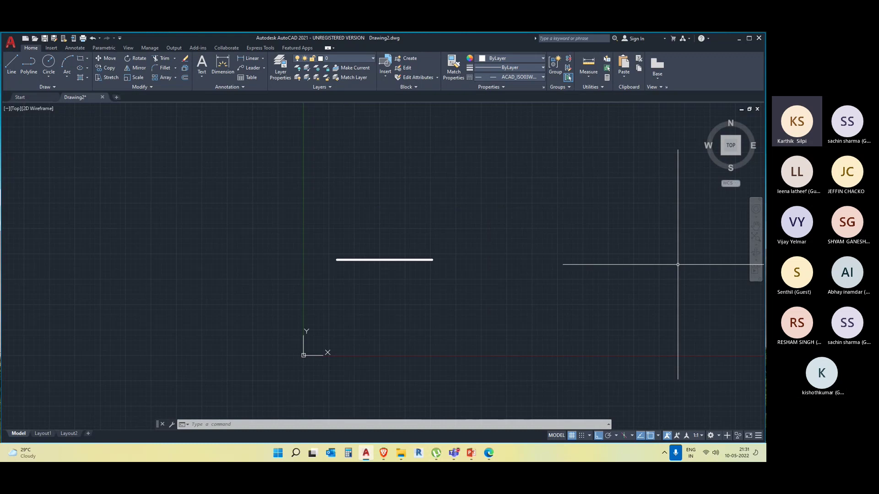
Leave the lineweight list unchanged, then select the thick line and delete it
{"action": "left_click", "coordinate": [503, 67]}
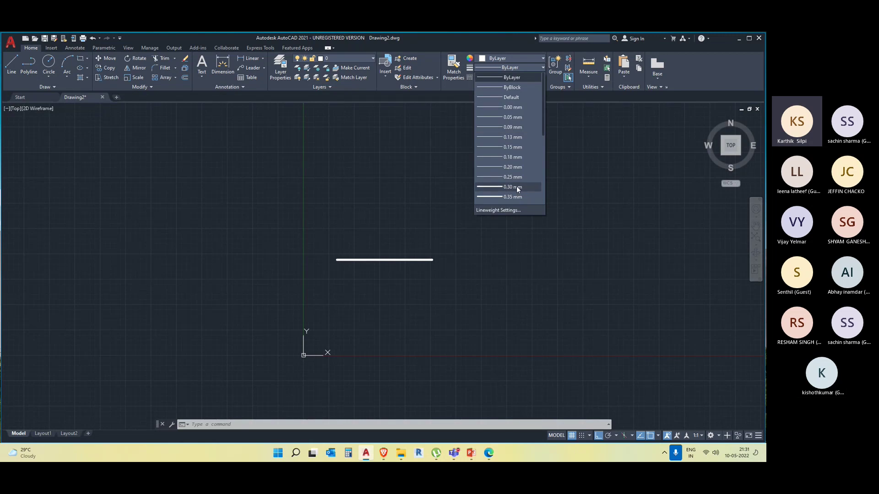
{"action": "left_click", "coordinate": [576, 251]}
{"action": "middle_click_drag", "start_coordinate": [476, 282], "coordinate": [417, 289]}
{"action": "left_click", "coordinate": [339, 265]}
{"action": "left_click", "coordinate": [337, 199]}
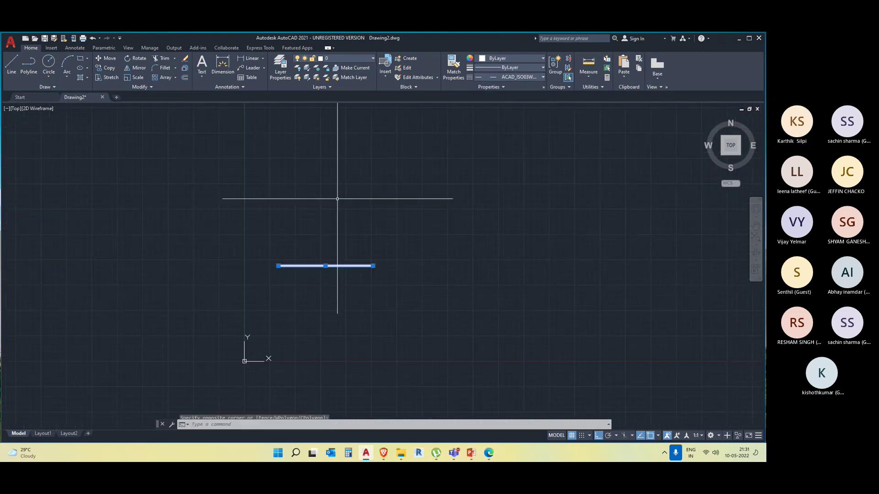
{"action": "key", "text": "Delete"}
{"action": "middle_click_drag", "start_coordinate": [500, 264], "coordinate": [473, 268]}
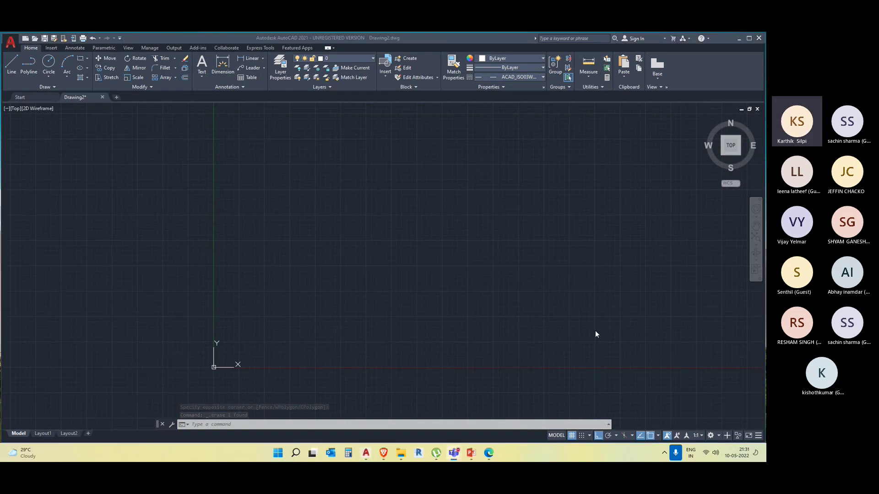
Draw a horizontal line across the upper part of the canvas
{"action": "left_click", "coordinate": [470, 308]}
{"action": "key", "text": "Escape"}
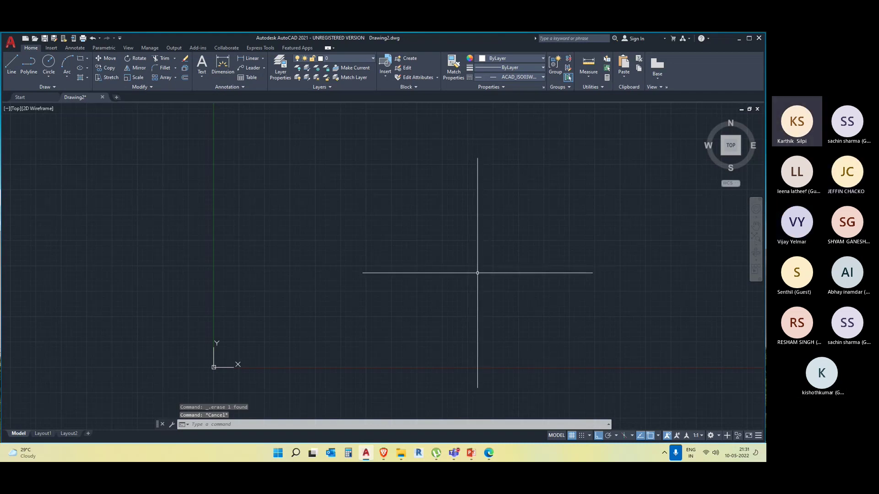
{"action": "scroll", "coordinate": [531, 275], "scroll_direction": "down", "scroll_amount": 1}
{"action": "scroll", "coordinate": [437, 280], "scroll_direction": "up", "scroll_amount": 2}
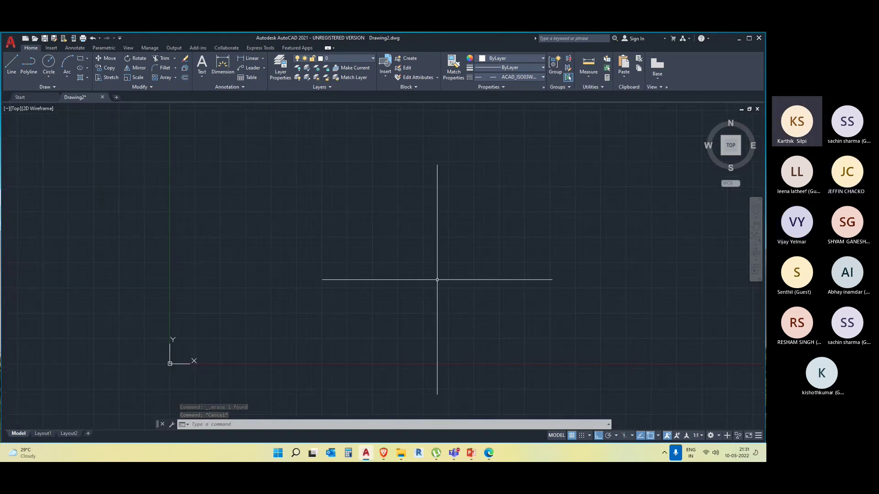
{"action": "left_click", "coordinate": [12, 61]}
{"action": "left_click", "coordinate": [249, 163]}
{"action": "left_click", "coordinate": [448, 164]}
{"action": "key", "text": "Escape"}
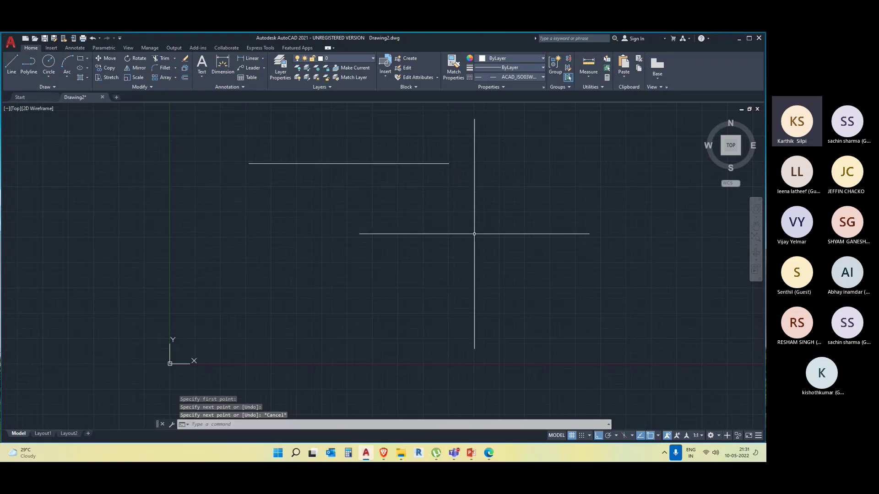
Make ZIGZAG-Fence and 0.30 mm current, then draw a second horizontal line below
{"action": "left_click", "coordinate": [11, 62]}
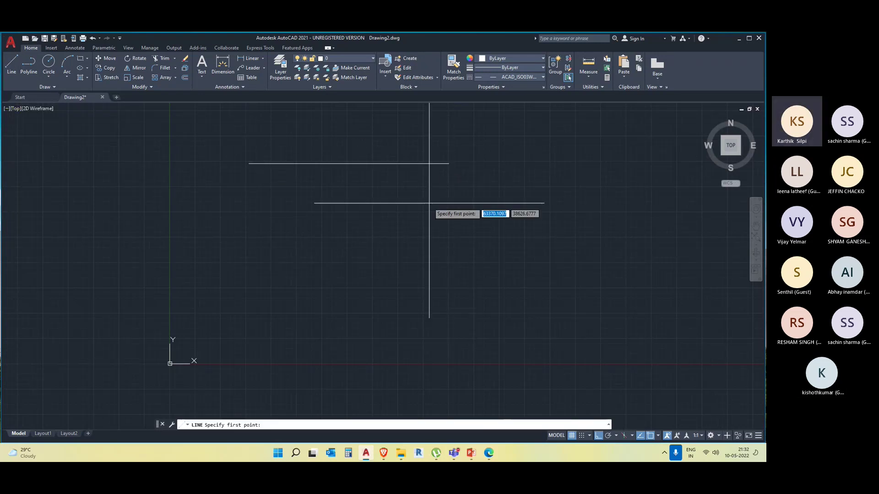
{"action": "left_click", "coordinate": [521, 77]}
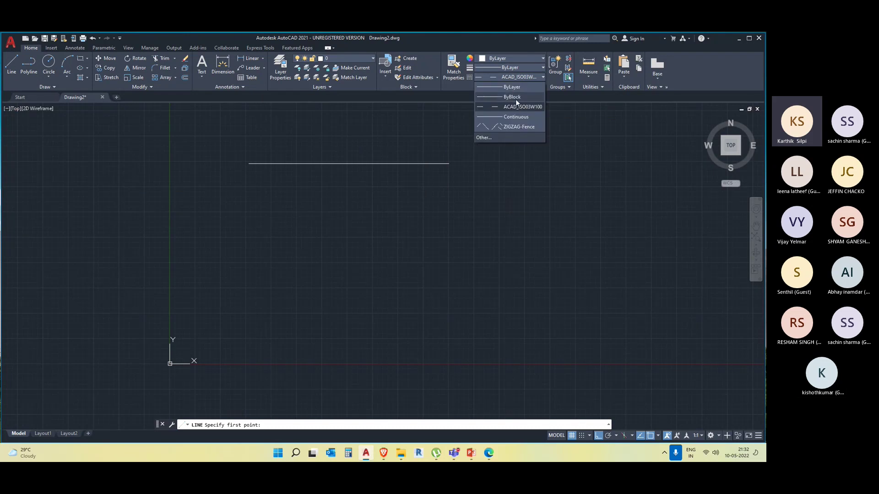
{"action": "left_click", "coordinate": [515, 127]}
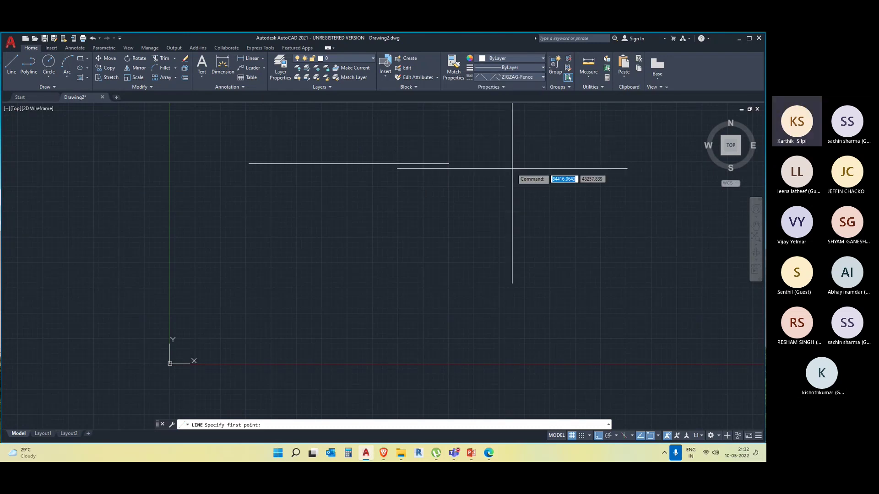
{"action": "left_click", "coordinate": [499, 67]}
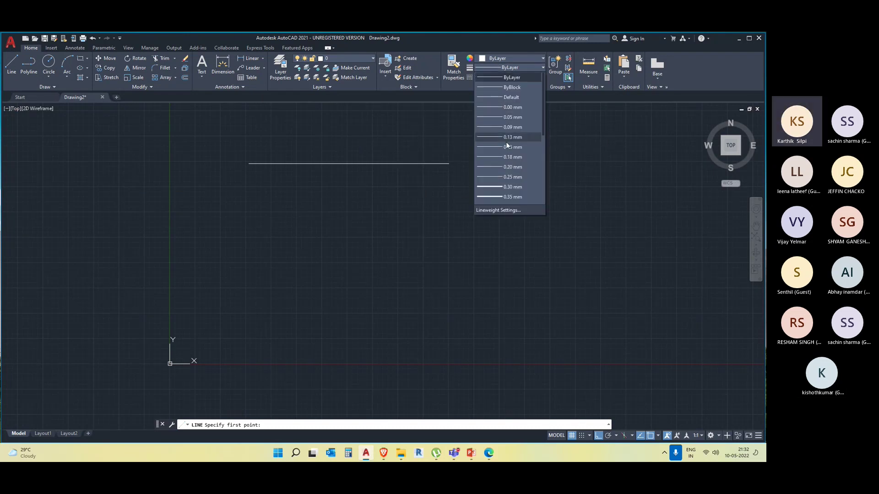
{"action": "left_click", "coordinate": [507, 186]}
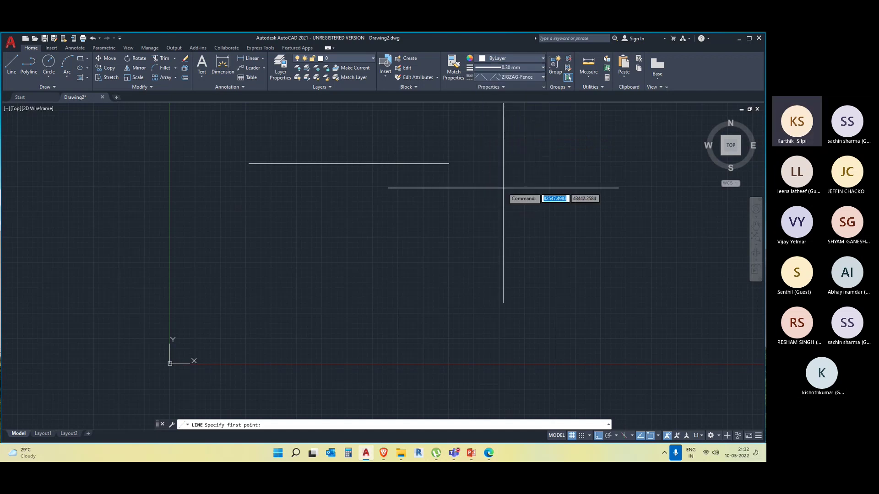
{"action": "left_click", "coordinate": [259, 210]}
{"action": "left_click", "coordinate": [437, 211]}
{"action": "key", "text": "Escape"}
Apply the ZIGZAG-Fence linetype to the selected new line
{"action": "scroll", "coordinate": [412, 208], "scroll_direction": "up", "scroll_amount": 5}
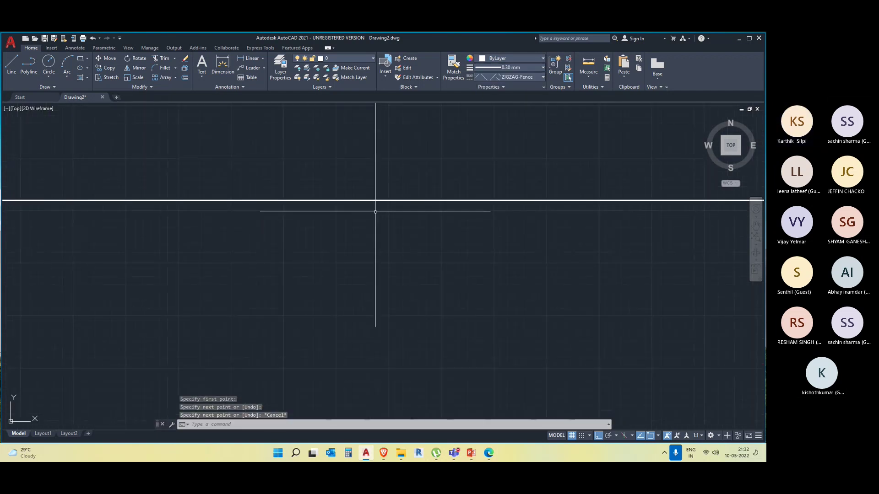
{"action": "left_click", "coordinate": [377, 195]}
{"action": "left_click", "coordinate": [511, 67]}
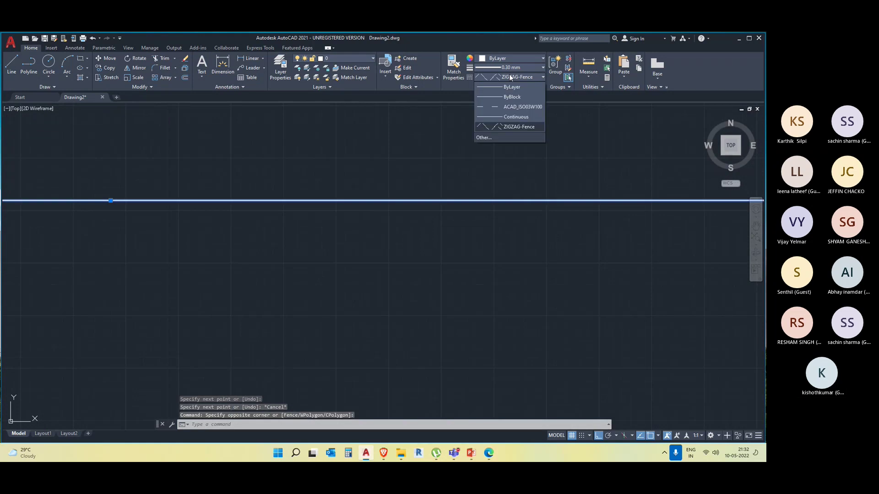
{"action": "left_click", "coordinate": [512, 130]}
{"action": "key", "text": "Escape"}
{"action": "key", "text": "Escape"}
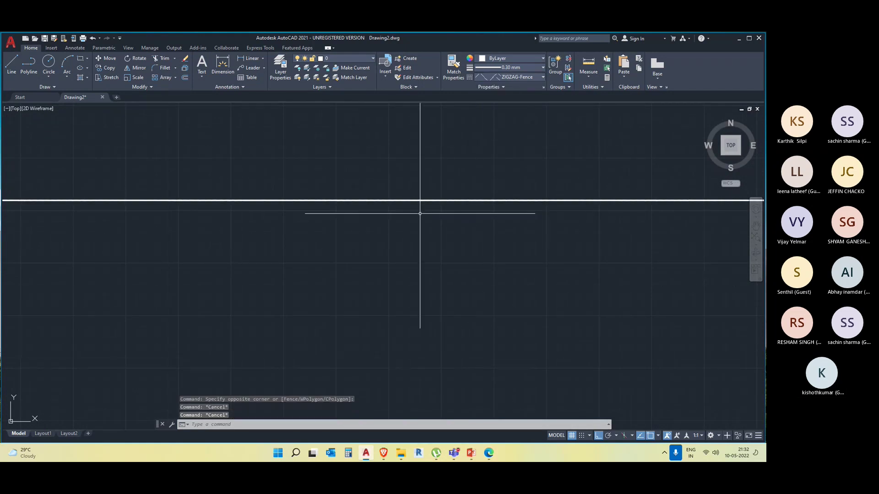
Start moving the dashed line with M, then cancel the move
{"action": "middle_click_drag", "start_coordinate": [400, 160], "coordinate": [398, 311]}
{"action": "scroll", "coordinate": [383, 160], "scroll_direction": "up", "scroll_amount": 2}
{"action": "scroll", "coordinate": [382, 160], "scroll_direction": "down", "scroll_amount": 3}
{"action": "middle_click_drag", "start_coordinate": [434, 124], "coordinate": [416, 300]}
{"action": "scroll", "coordinate": [465, 163], "scroll_direction": "down", "scroll_amount": 4}
{"action": "scroll", "coordinate": [441, 103], "scroll_direction": "up", "scroll_amount": 2}
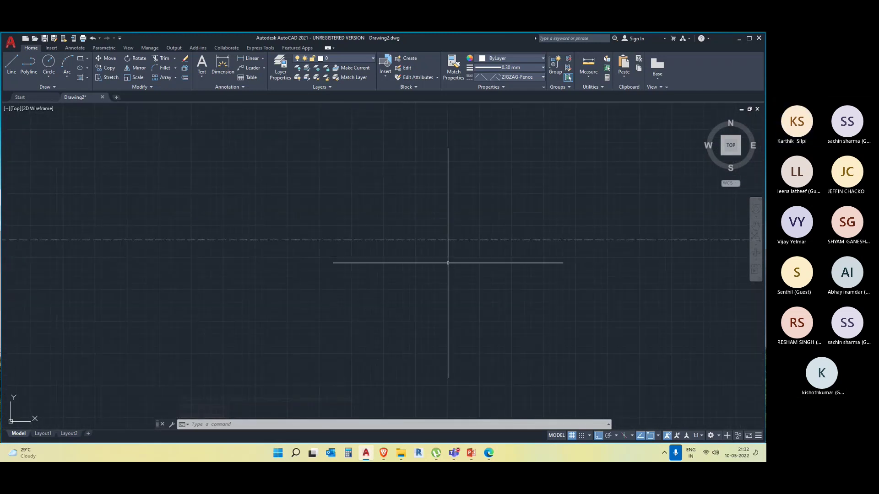
{"action": "left_click", "coordinate": [435, 239]}
{"action": "type", "text": "m"}
{"action": "key", "text": "Return"}
{"action": "left_click", "coordinate": [421, 232]}
{"action": "scroll", "coordinate": [441, 311], "scroll_direction": "down", "scroll_amount": 3}
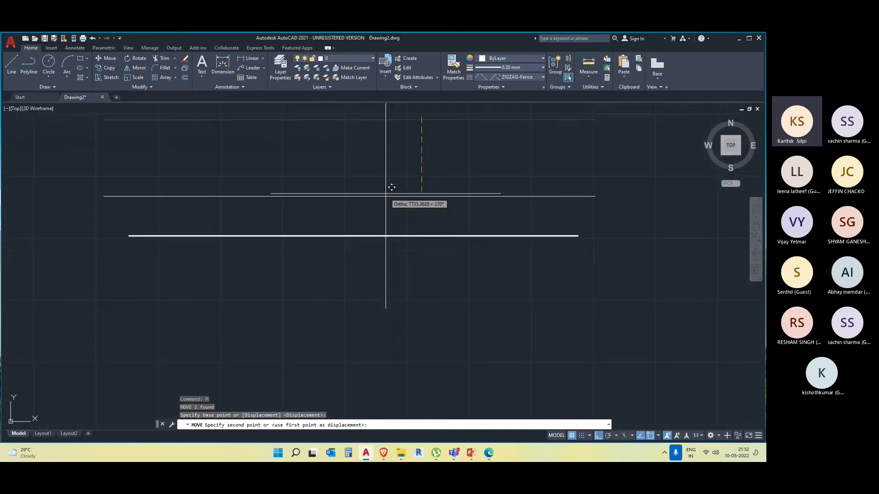
{"action": "key", "text": "Escape"}
{"action": "key", "text": "Escape"}
{"action": "key", "text": "Escape"}
Cancel a selection window and select the zigzag line instead
{"action": "scroll", "coordinate": [468, 241], "scroll_direction": "up", "scroll_amount": 3}
{"action": "scroll", "coordinate": [445, 200], "scroll_direction": "up", "scroll_amount": 3}
{"action": "middle_click_drag", "start_coordinate": [435, 322], "coordinate": [435, 209]}
{"action": "left_click", "coordinate": [474, 308]}
{"action": "key", "text": "Escape"}
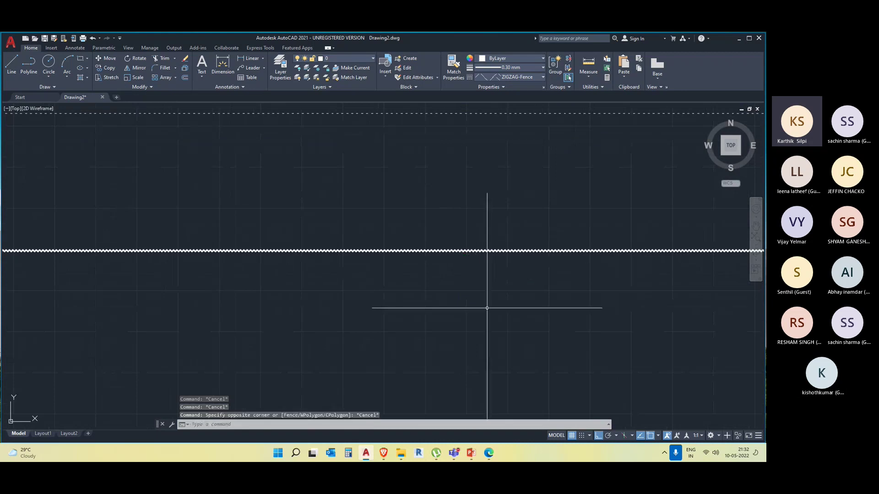
{"action": "scroll", "coordinate": [434, 231], "scroll_direction": "down", "scroll_amount": 4}
{"action": "left_click", "coordinate": [433, 227]}
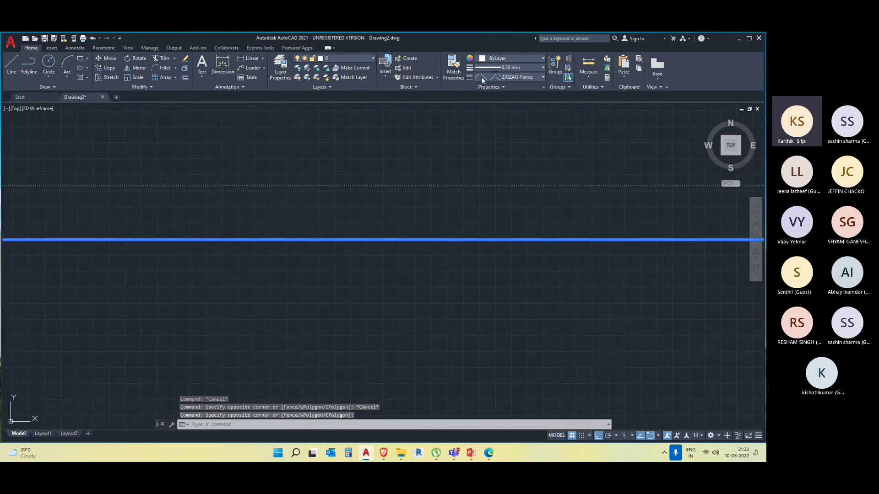
{"action": "left_click", "coordinate": [488, 59]}
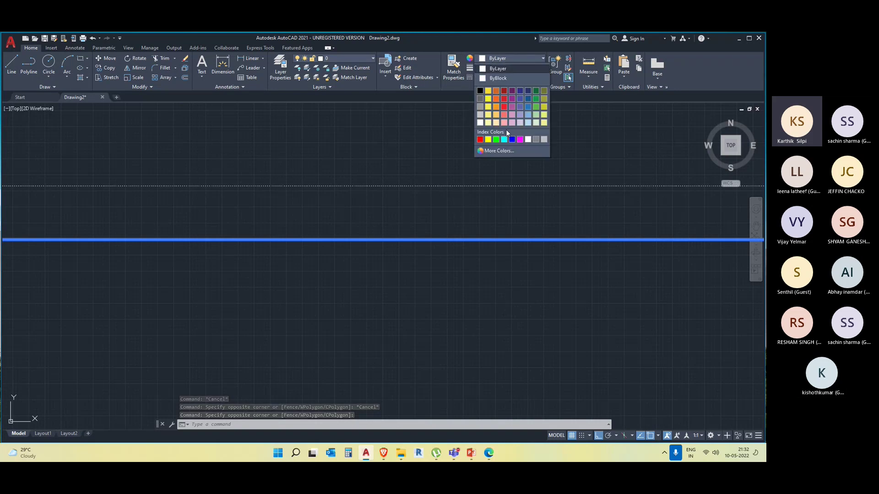
{"action": "left_click", "coordinate": [513, 141]}
{"action": "key", "text": "Escape"}
{"action": "scroll", "coordinate": [476, 304], "scroll_direction": "down", "scroll_amount": 5}
{"action": "key", "text": "Escape"}
{"action": "key", "text": "Escape"}
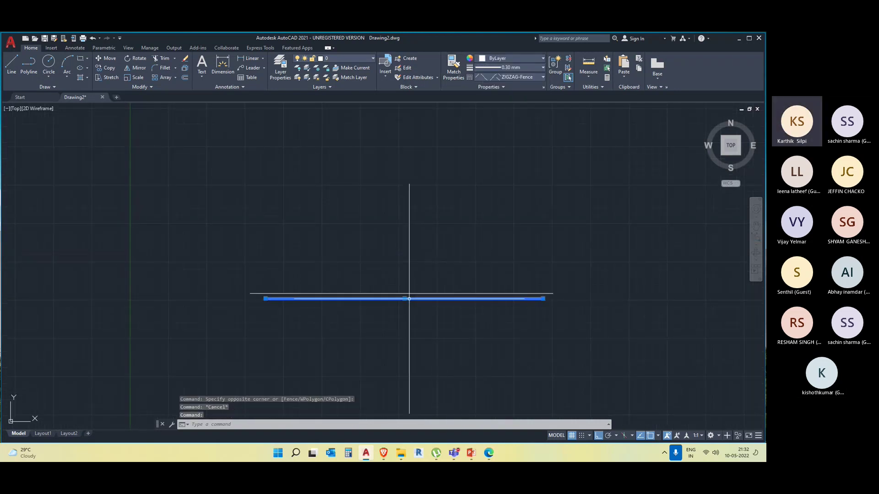
{"action": "scroll", "coordinate": [420, 298], "scroll_direction": "up", "scroll_amount": 5}
{"action": "left_click", "coordinate": [414, 263]}
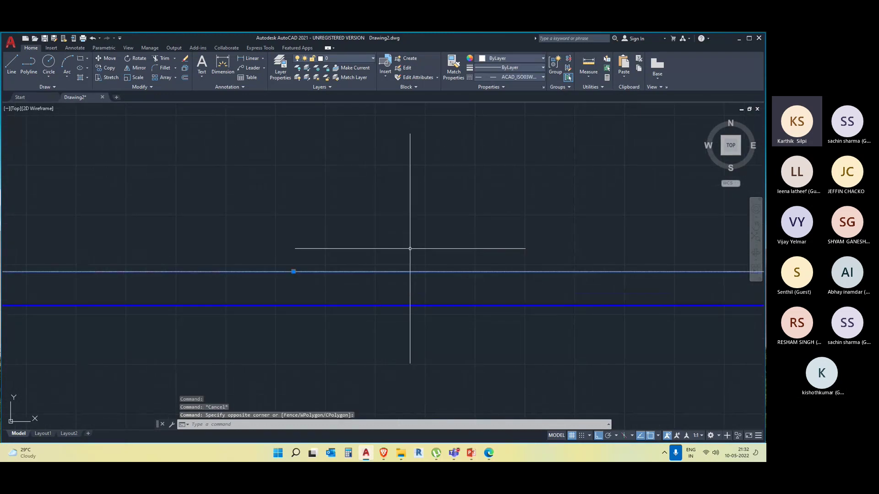
{"action": "key", "text": "Escape"}
{"action": "scroll", "coordinate": [394, 305], "scroll_direction": "down", "scroll_amount": 3}
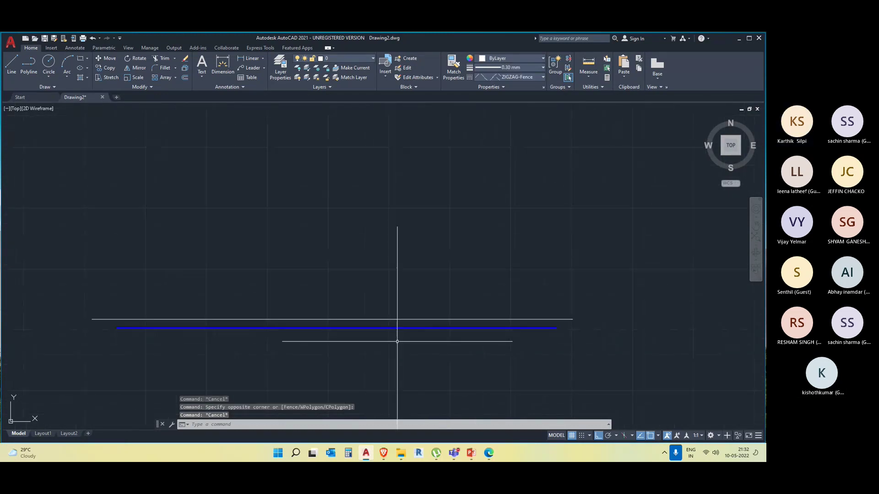
{"action": "left_click", "coordinate": [421, 319]}
{"action": "left_click", "coordinate": [405, 262]}
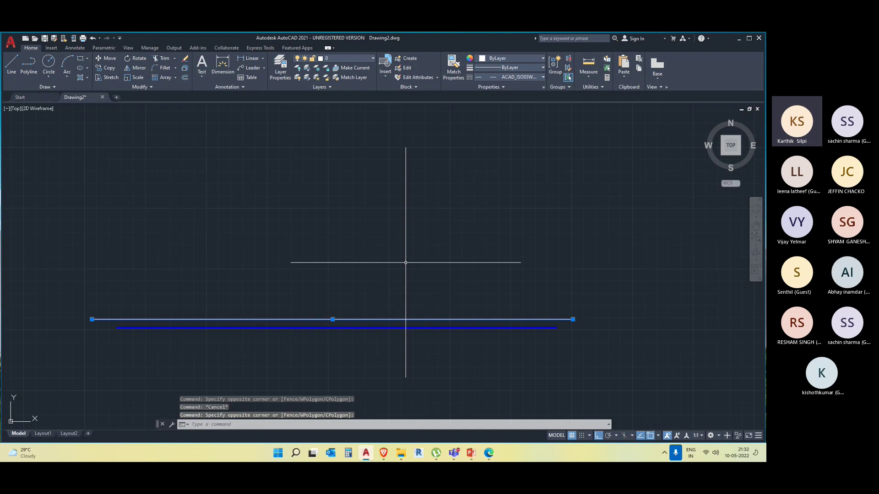
{"action": "middle_click_drag", "start_coordinate": [446, 313], "coordinate": [449, 284]}
{"action": "key", "text": "Escape"}
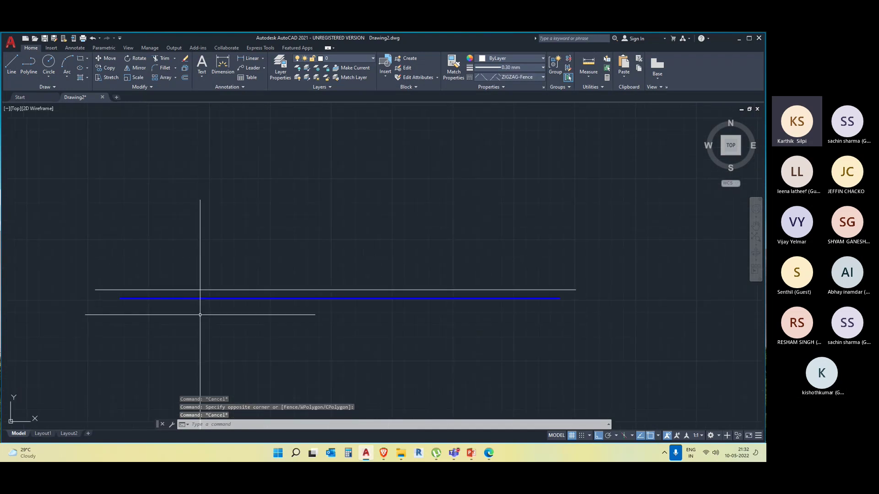
{"action": "scroll", "coordinate": [326, 289], "scroll_direction": "up", "scroll_amount": 5}
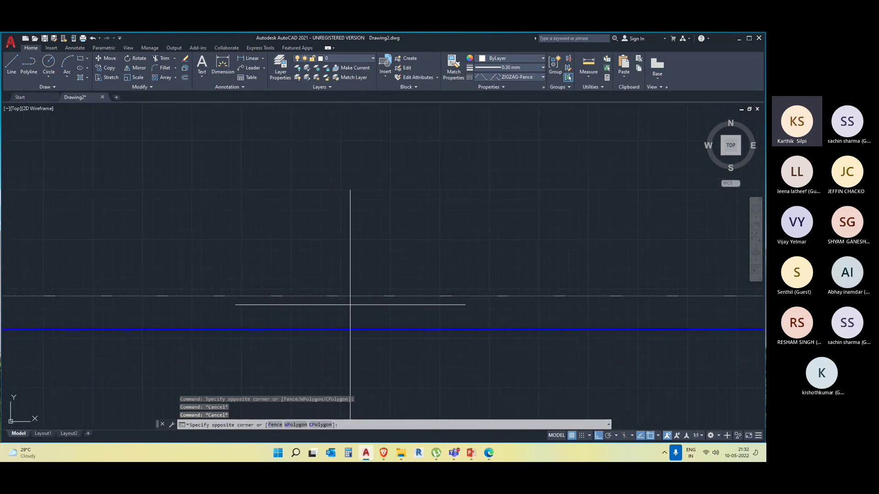
{"action": "left_click", "coordinate": [339, 296]}
{"action": "left_click", "coordinate": [328, 272]}
{"action": "key", "text": "Escape"}
{"action": "left_click", "coordinate": [334, 329]}
{"action": "scroll", "coordinate": [361, 315], "scroll_direction": "down", "scroll_amount": 3}
{"action": "scroll", "coordinate": [357, 294], "scroll_direction": "up", "scroll_amount": 3}
{"action": "left_click", "coordinate": [350, 166]}
{"action": "middle_click_drag", "start_coordinate": [435, 204], "coordinate": [404, 346]}
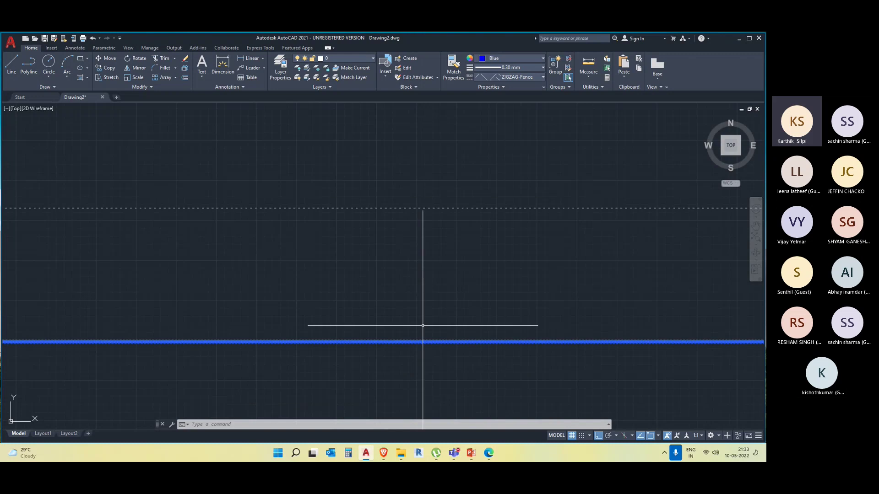
{"action": "key", "text": "Escape"}
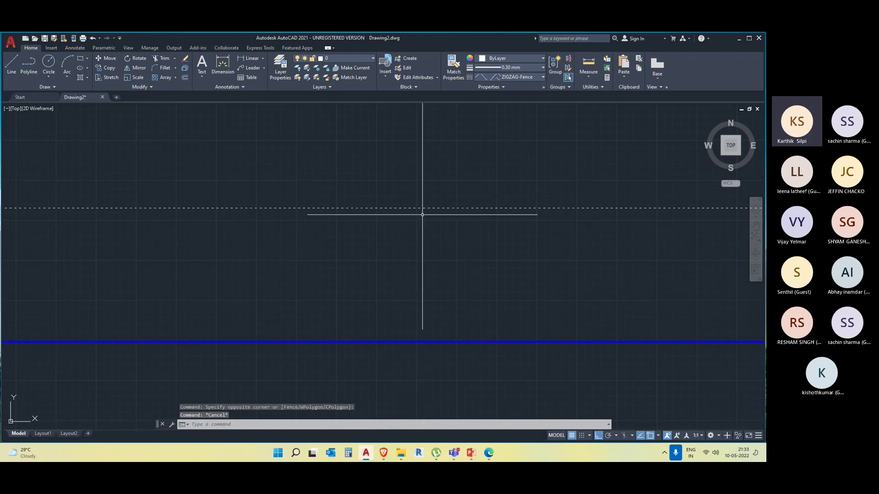
{"action": "left_click", "coordinate": [441, 357]}
{"action": "left_click", "coordinate": [343, 308]}
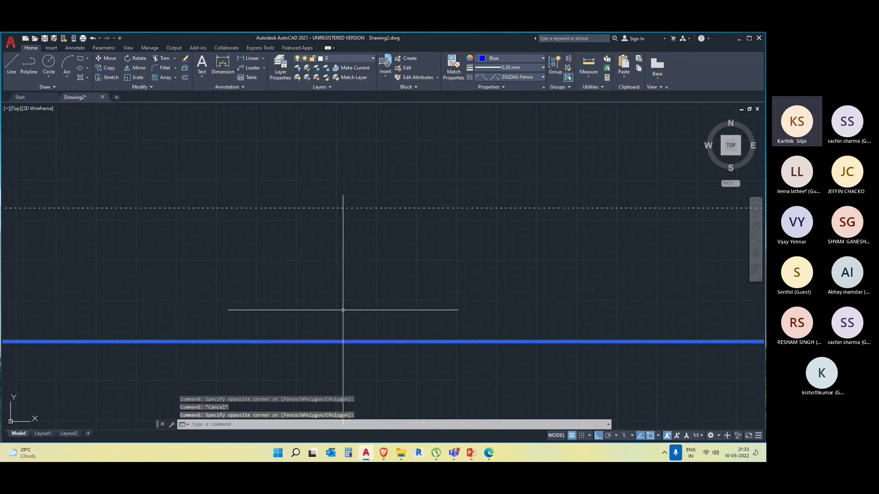
{"action": "key", "text": "Escape"}
{"action": "left_click", "coordinate": [478, 254]}
{"action": "left_click", "coordinate": [386, 163]}
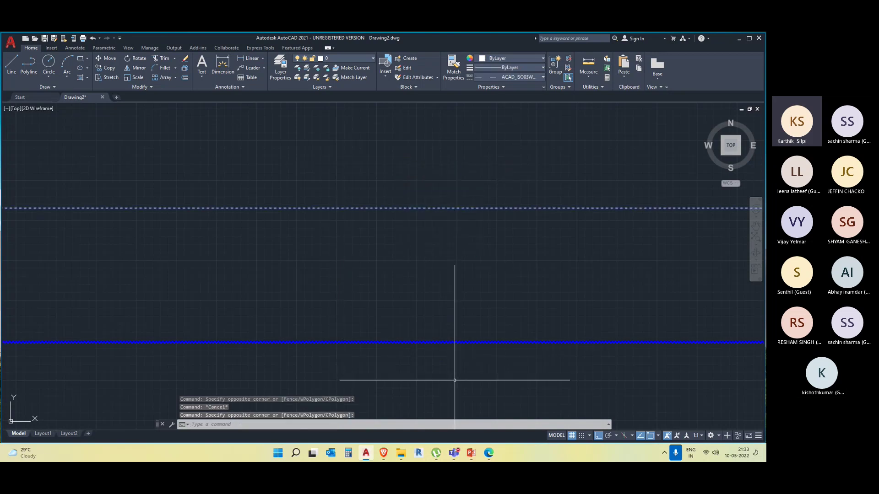
{"action": "key", "text": "Escape"}
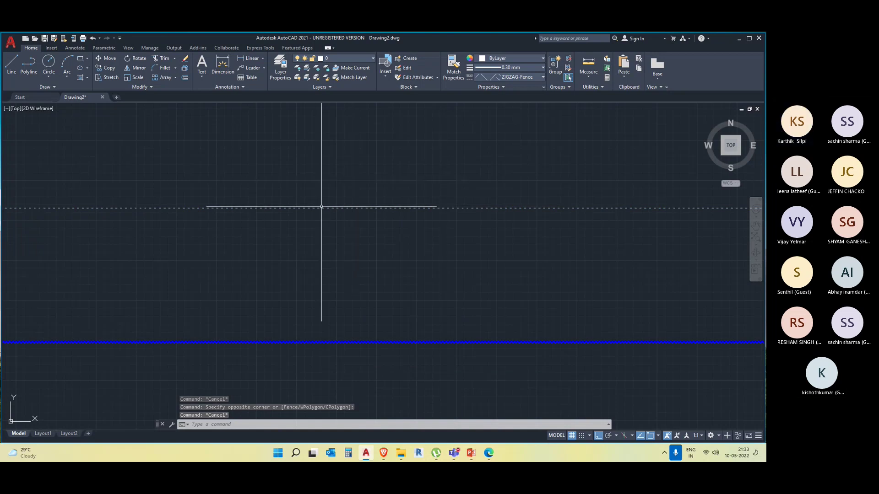
{"action": "left_click", "coordinate": [437, 361]}
{"action": "left_click", "coordinate": [400, 324]}
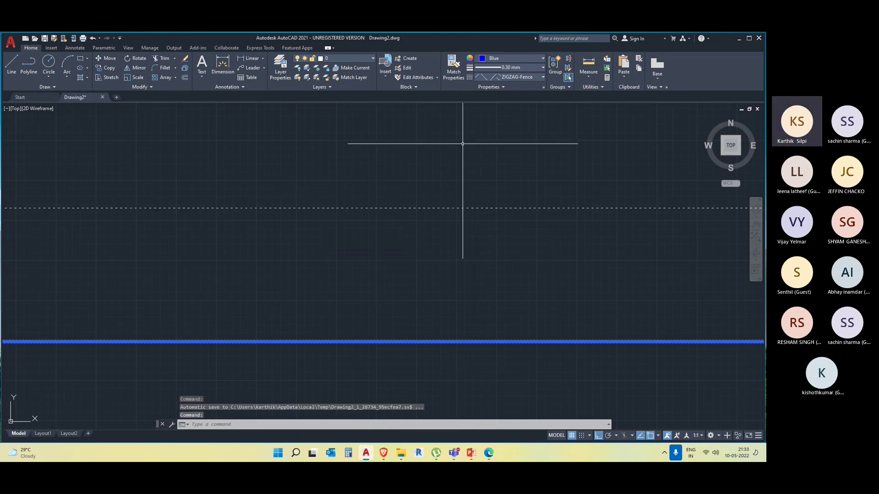
Cancel Match Properties, then window-select both zigzag lines and delete them
{"action": "left_click", "coordinate": [453, 68]}
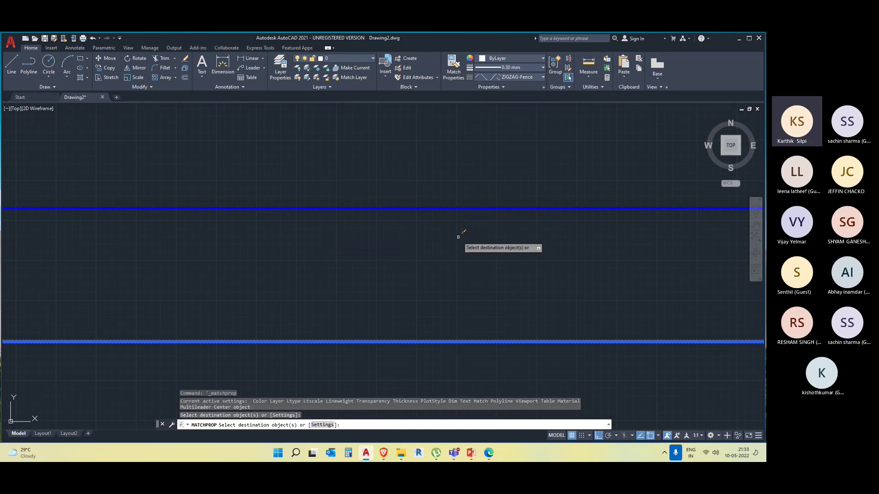
{"action": "key", "text": "Escape"}
{"action": "scroll", "coordinate": [466, 341], "scroll_direction": "down", "scroll_amount": 2}
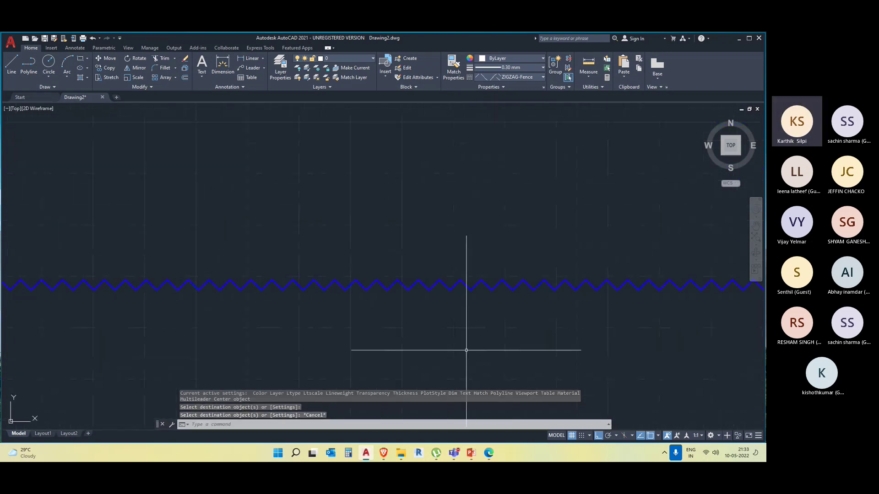
{"action": "scroll", "coordinate": [472, 164], "scroll_direction": "down", "scroll_amount": 2}
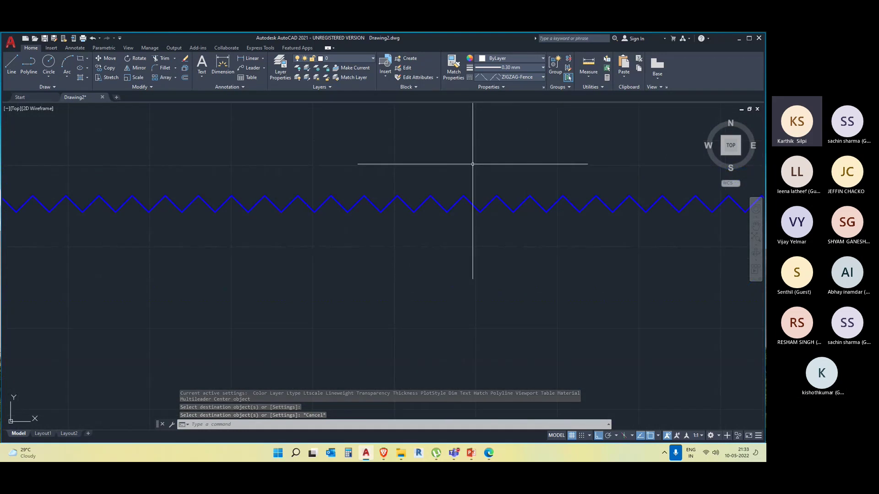
{"action": "scroll", "coordinate": [471, 163], "scroll_direction": "down", "scroll_amount": 3}
{"action": "left_click", "coordinate": [523, 255]}
{"action": "left_click", "coordinate": [439, 157]}
{"action": "key", "text": "Delete"}
{"action": "scroll", "coordinate": [406, 298], "scroll_direction": "down", "scroll_amount": 2}
{"action": "middle_click_drag", "start_coordinate": [379, 320], "coordinate": [376, 328]}
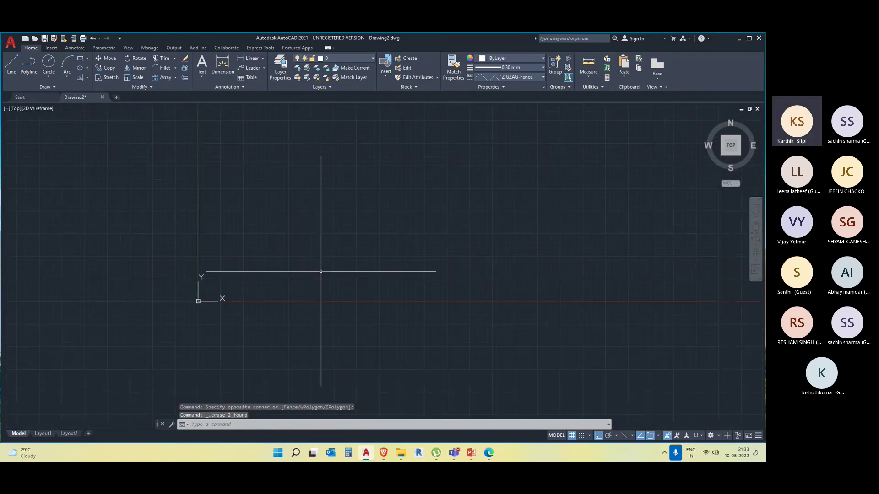
Abandon a started circle and set the current linetype to ByLayer
{"action": "type", "text": "c"}
{"action": "key", "text": "Return"}
{"action": "left_click", "coordinate": [245, 246]}
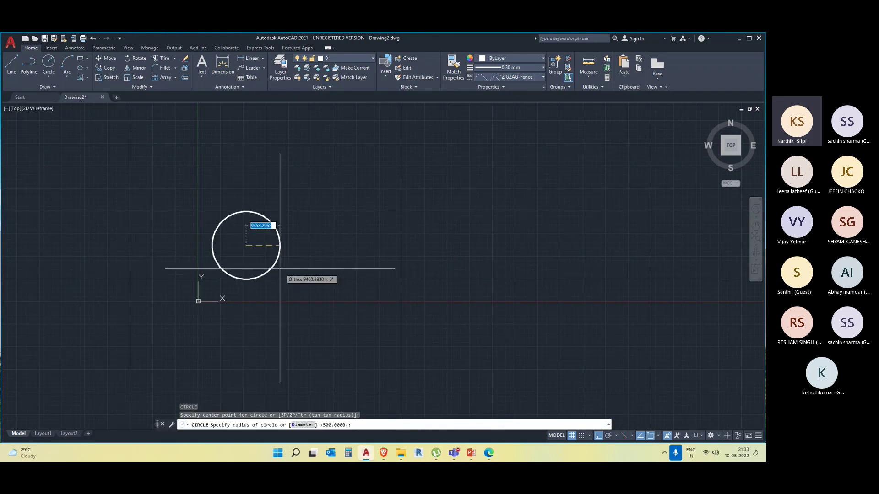
{"action": "key", "text": "Escape"}
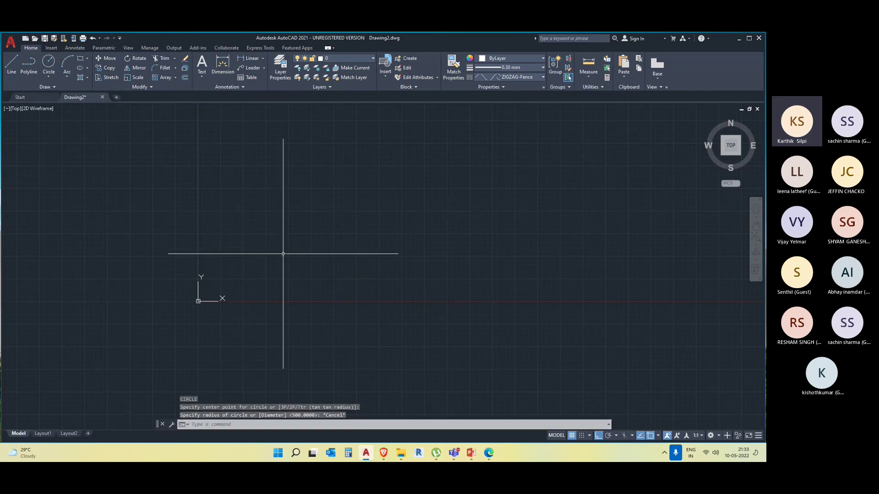
{"action": "left_click", "coordinate": [505, 76]}
{"action": "left_click", "coordinate": [512, 87]}
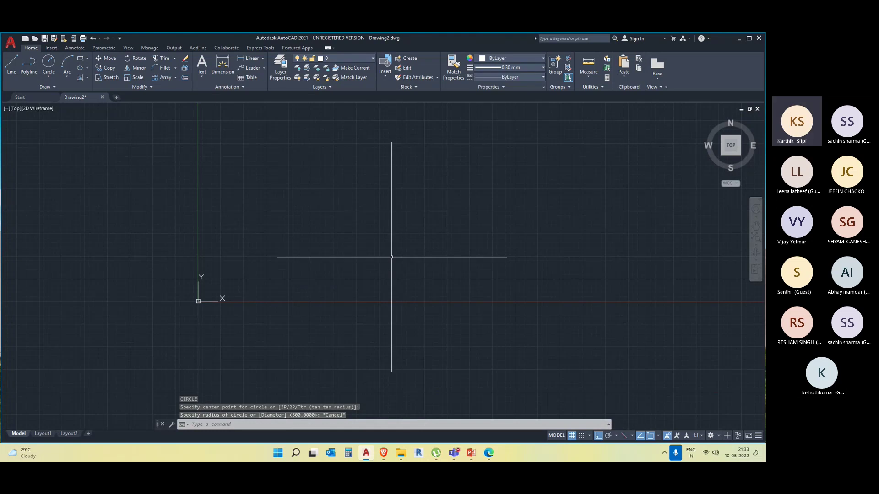
Draw a small circle on the left and a larger circle to its right
{"action": "type", "text": "c"}
{"action": "key", "text": "Return"}
{"action": "left_click", "coordinate": [249, 216]}
{"action": "key", "text": "Escape"}
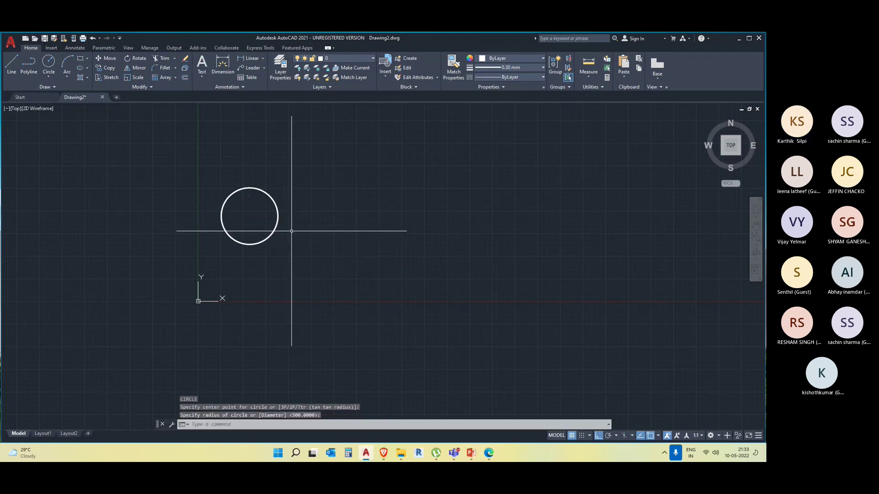
{"action": "middle_click_drag", "start_coordinate": [373, 240], "coordinate": [349, 245]}
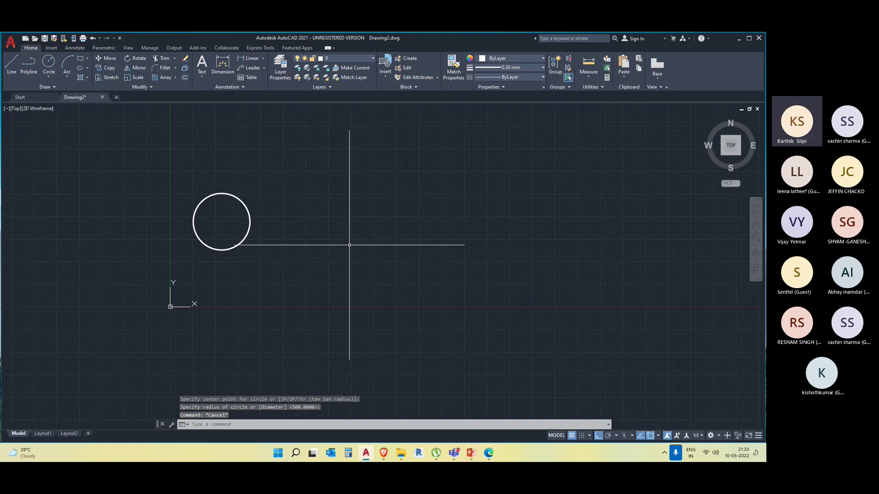
{"action": "type", "text": "c"}
{"action": "key", "text": "Return"}
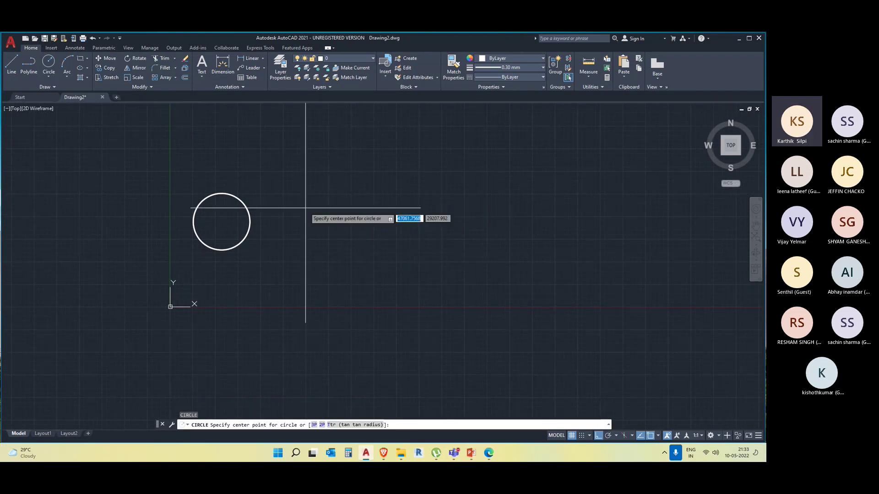
{"action": "left_click", "coordinate": [360, 185]}
{"action": "key", "text": "Escape"}
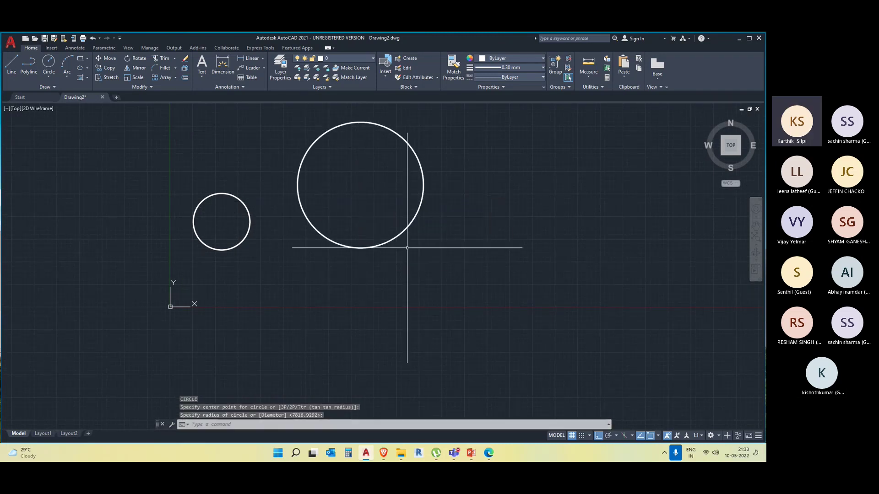
Make the large circle magenta
{"action": "left_click", "coordinate": [447, 265]}
{"action": "left_click", "coordinate": [380, 202]}
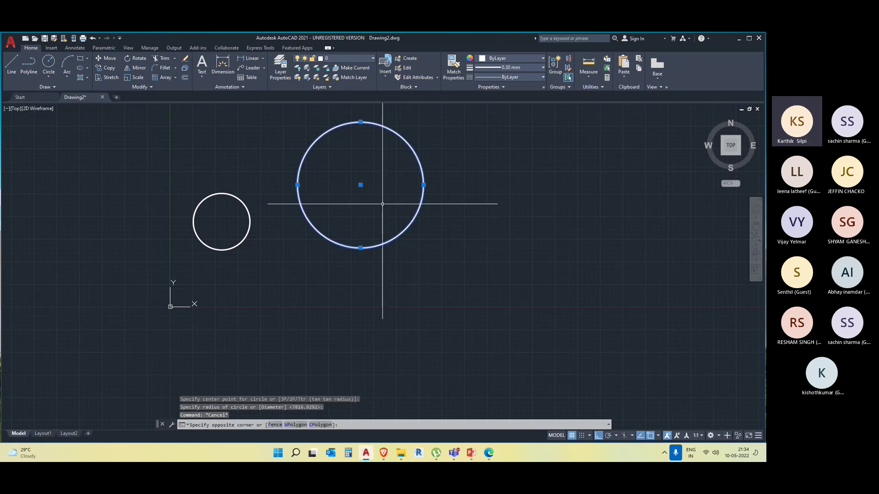
{"action": "left_click", "coordinate": [515, 57]}
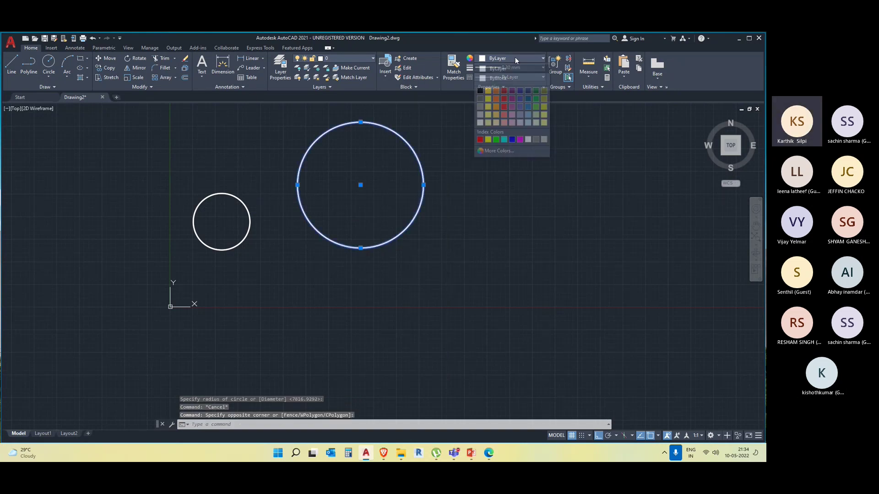
{"action": "left_click", "coordinate": [512, 95]}
{"action": "key", "text": "Escape"}
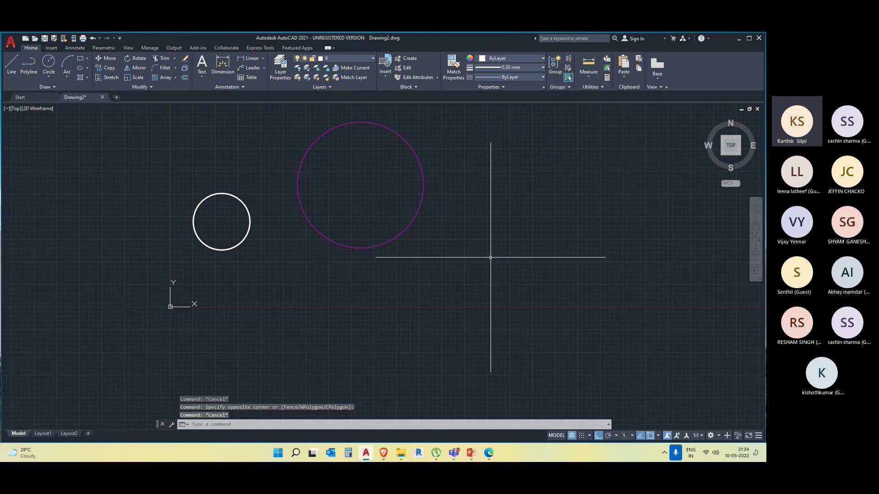
Make the small circle yellow
{"action": "left_click", "coordinate": [243, 255]}
{"action": "left_click", "coordinate": [227, 231]}
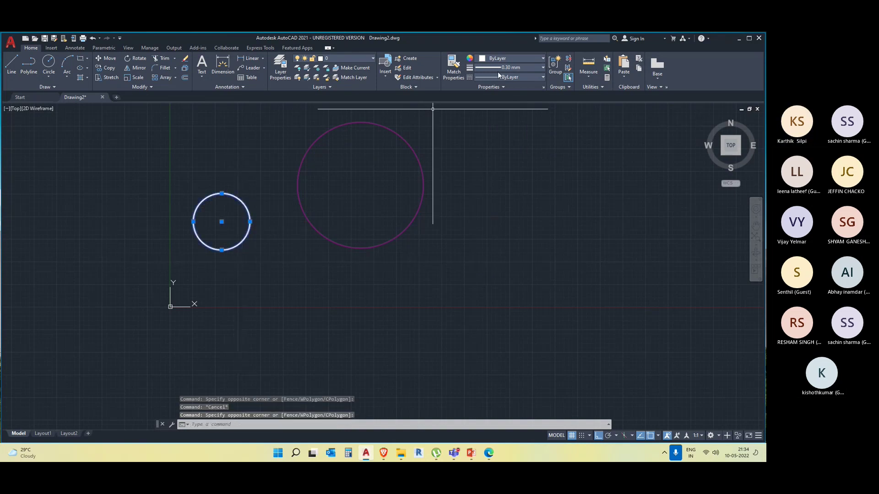
{"action": "left_click", "coordinate": [520, 59]}
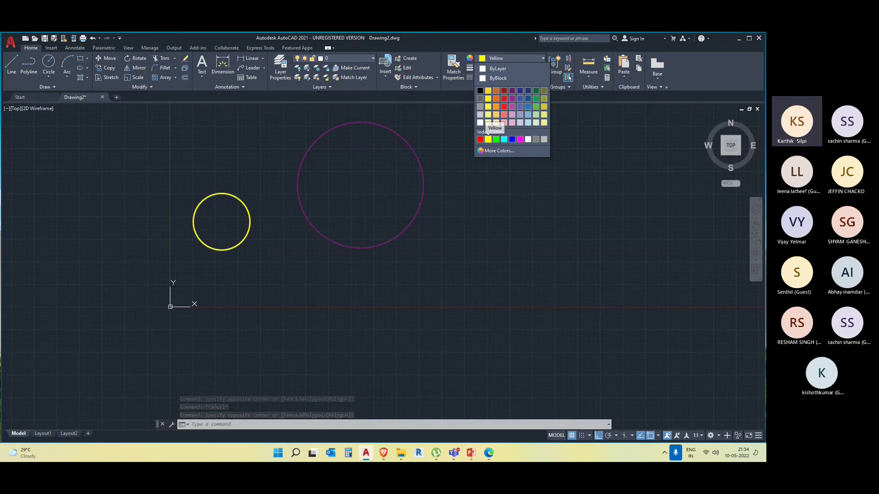
{"action": "left_click", "coordinate": [487, 139]}
{"action": "key", "text": "Escape"}
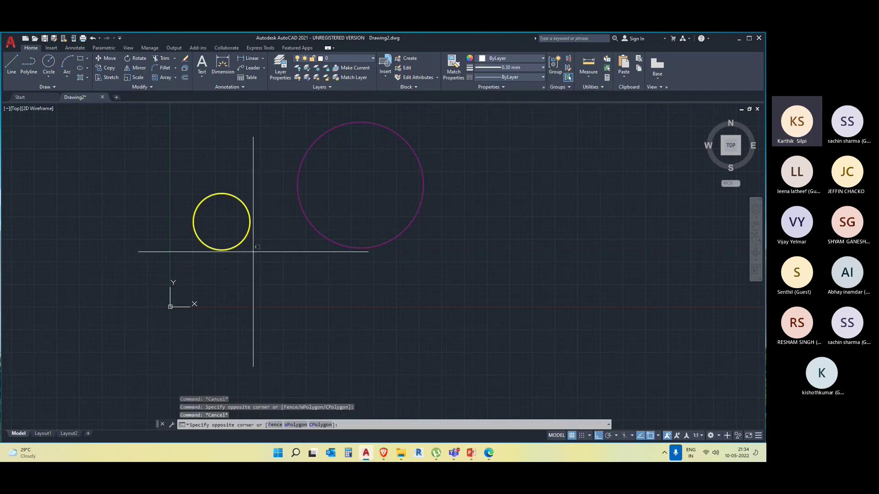
Give the yellow circle the dashed ACAD_ISO03W100 linetype
{"action": "left_click", "coordinate": [229, 224]}
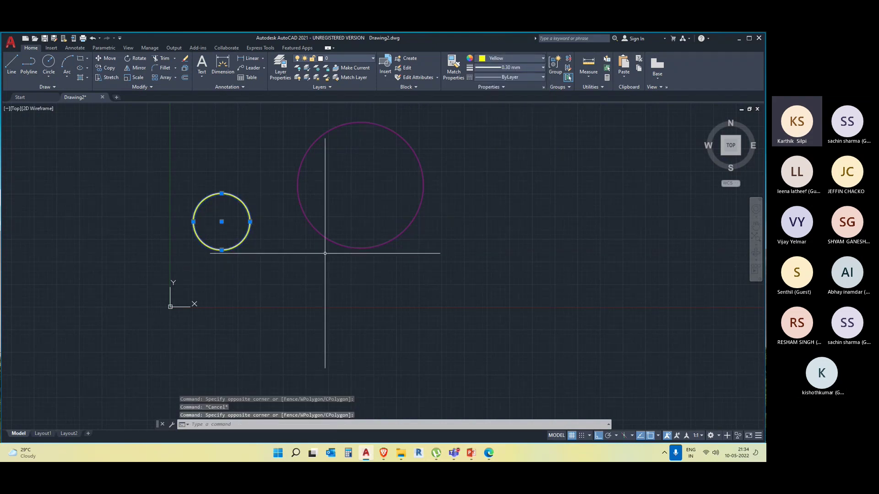
{"action": "key", "text": "Escape"}
{"action": "scroll", "coordinate": [206, 222], "scroll_direction": "up", "scroll_amount": 5}
{"action": "scroll", "coordinate": [367, 238], "scroll_direction": "down", "scroll_amount": 4}
{"action": "scroll", "coordinate": [275, 233], "scroll_direction": "up", "scroll_amount": 8}
{"action": "left_click", "coordinate": [261, 235]}
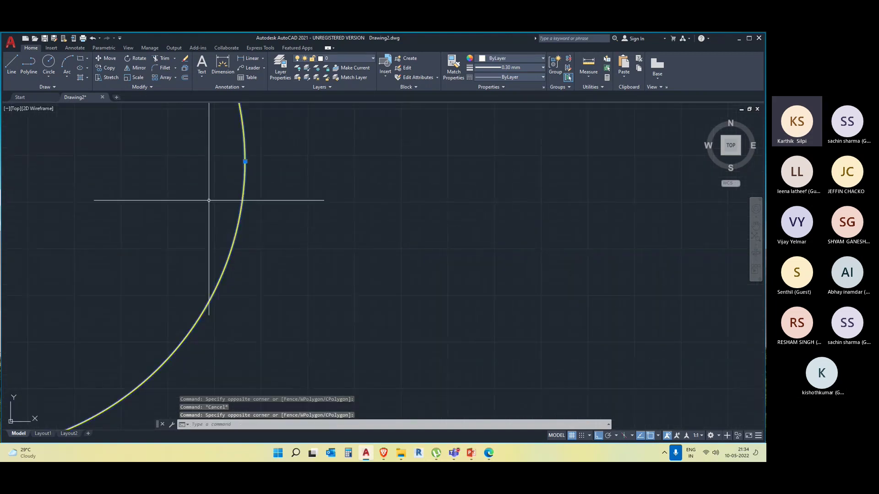
{"action": "left_click", "coordinate": [206, 196]}
{"action": "left_click", "coordinate": [524, 78]}
{"action": "left_click", "coordinate": [523, 106]}
{"action": "key", "text": "Escape"}
Pan to show both circles, check the yellow circle's properties, and enter MA
{"action": "scroll", "coordinate": [387, 230], "scroll_direction": "down", "scroll_amount": 10}
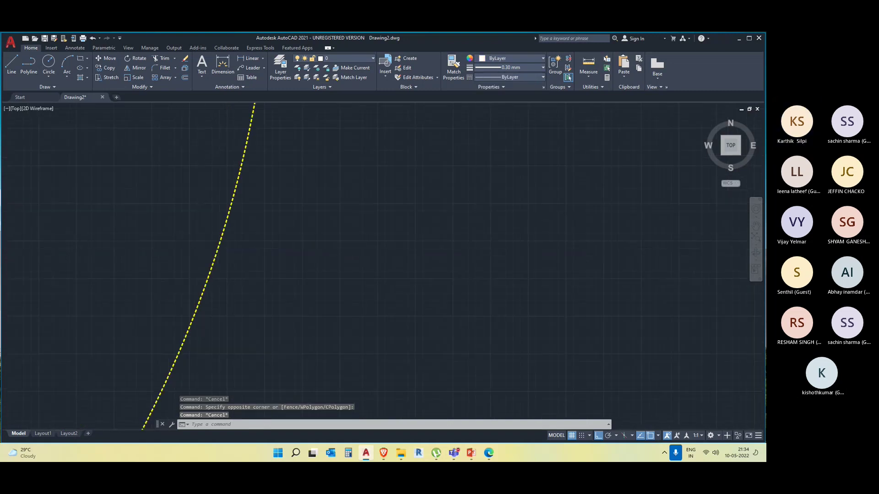
{"action": "scroll", "coordinate": [431, 218], "scroll_direction": "up", "scroll_amount": 8}
{"action": "scroll", "coordinate": [216, 255], "scroll_direction": "down", "scroll_amount": 3}
{"action": "middle_click_drag", "start_coordinate": [274, 262], "coordinate": [480, 204]}
{"action": "scroll", "coordinate": [294, 260], "scroll_direction": "up", "scroll_amount": 5}
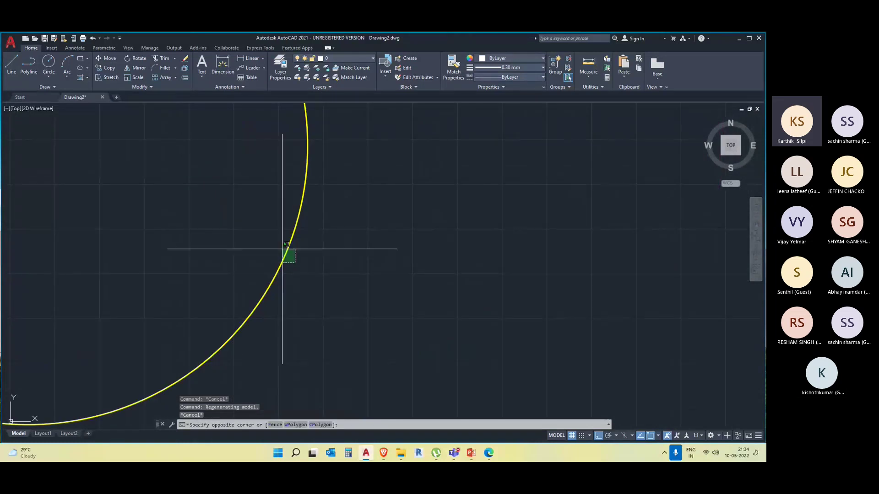
{"action": "left_click", "coordinate": [288, 249]}
{"action": "scroll", "coordinate": [275, 239], "scroll_direction": "down", "scroll_amount": 8}
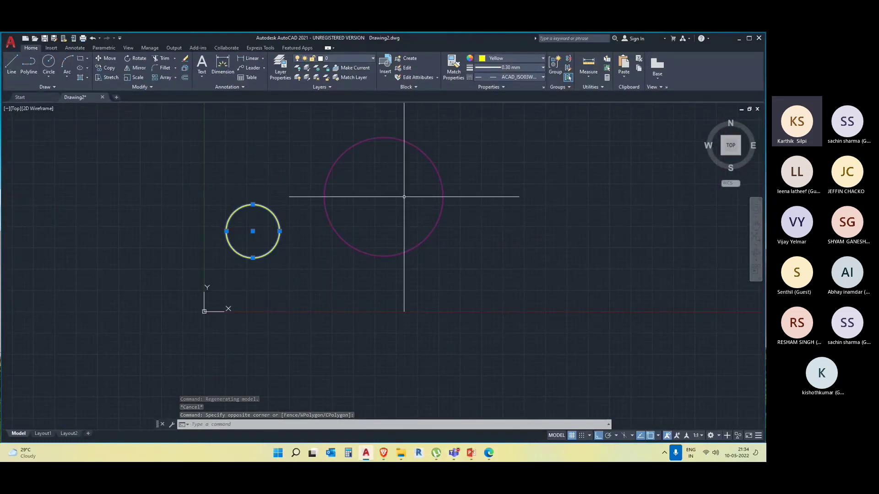
{"action": "key", "text": "Escape"}
{"action": "type", "text": "MA"}
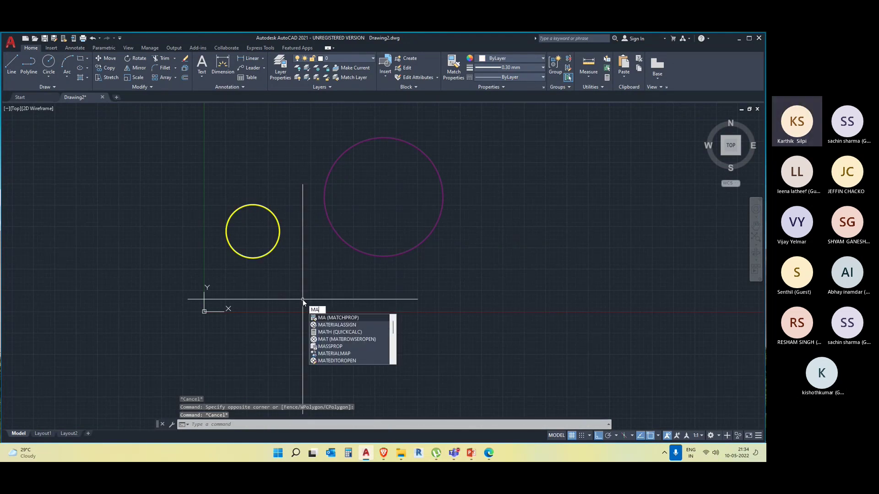
Give the large circle the yellow circle's properties with Match Properties
{"action": "left_click", "coordinate": [347, 318]}
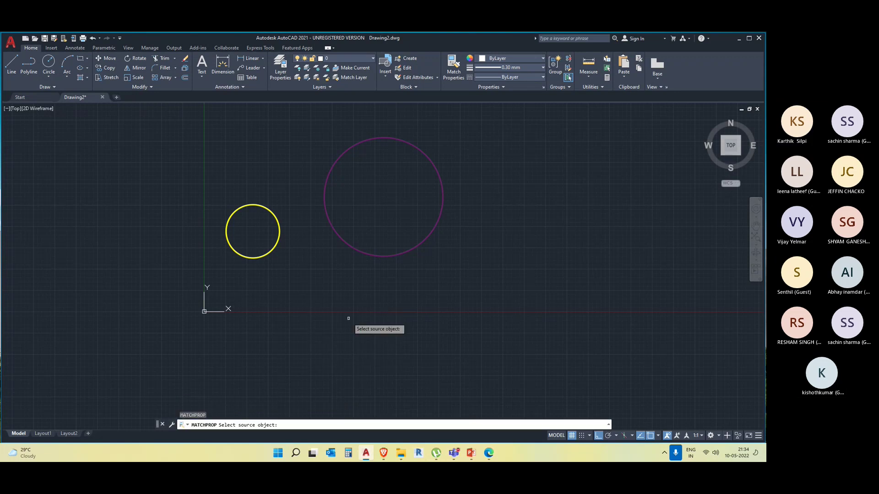
{"action": "left_click", "coordinate": [276, 246]}
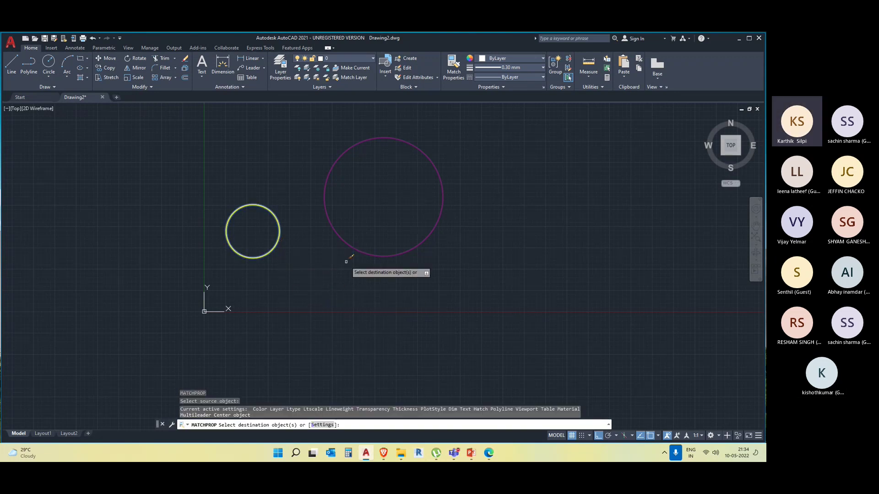
{"action": "left_click", "coordinate": [350, 242]}
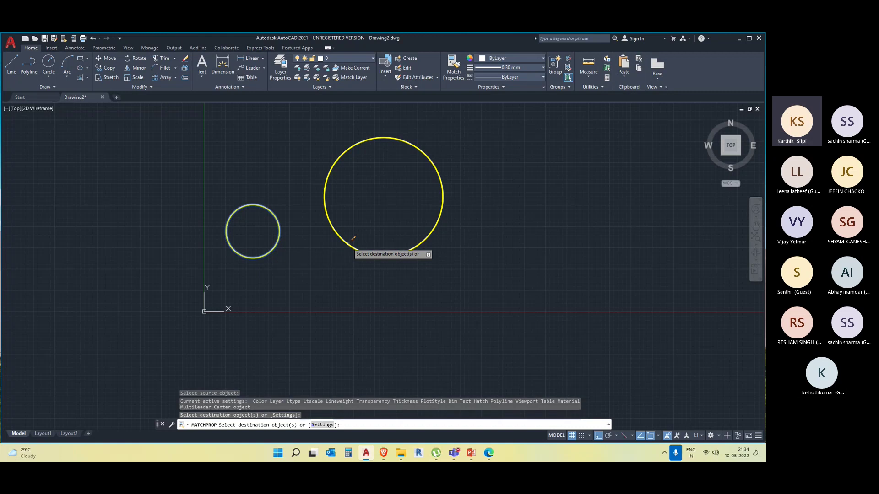
{"action": "key", "text": "Escape"}
Crossing-select both yellow circles, erase them, and pan the view left
{"action": "scroll", "coordinate": [323, 219], "scroll_direction": "up", "scroll_amount": 8}
{"action": "scroll", "coordinate": [358, 243], "scroll_direction": "up", "scroll_amount": 5}
{"action": "scroll", "coordinate": [92, 271], "scroll_direction": "up", "scroll_amount": 3}
{"action": "scroll", "coordinate": [108, 271], "scroll_direction": "down", "scroll_amount": 3}
{"action": "middle_click_drag", "start_coordinate": [108, 271], "coordinate": [238, 306]}
{"action": "scroll", "coordinate": [238, 306], "scroll_direction": "down", "scroll_amount": 2}
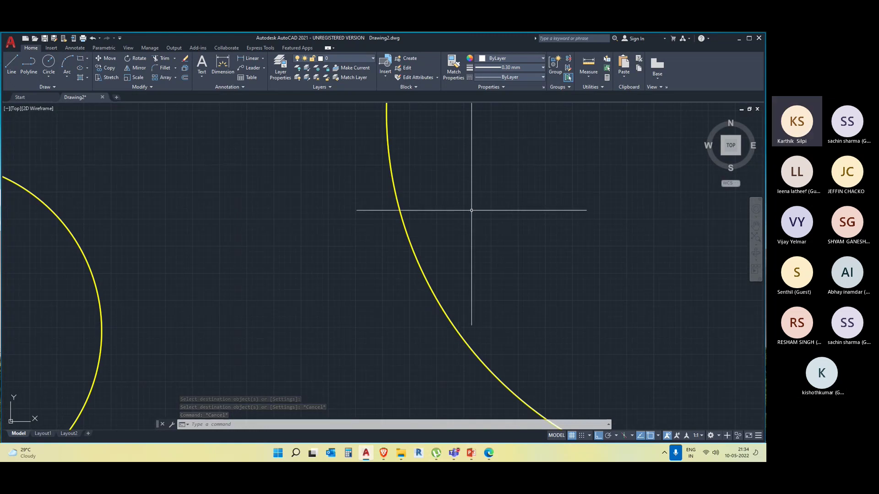
{"action": "scroll", "coordinate": [471, 210], "scroll_direction": "down", "scroll_amount": 8}
{"action": "left_click", "coordinate": [542, 246]}
{"action": "left_click", "coordinate": [421, 178]}
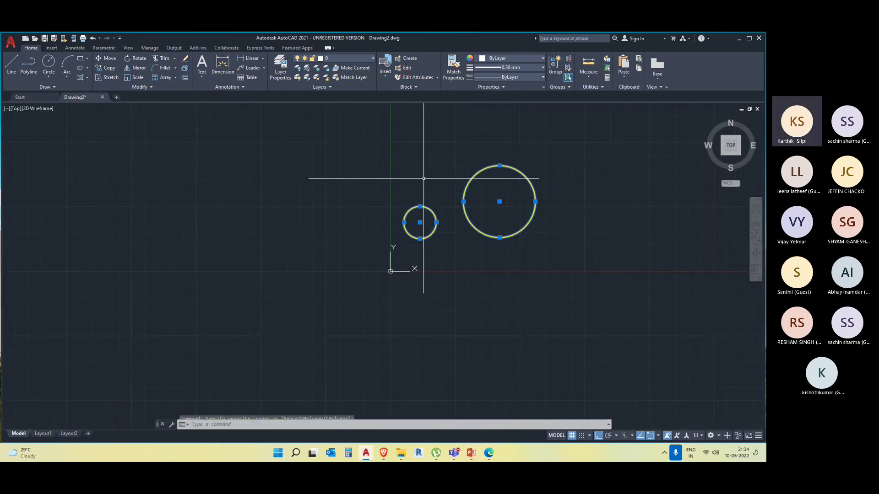
{"action": "key", "text": "Delete"}
{"action": "mouse_move", "coordinate": [416, 175]}
{"action": "middle_mouse_down"}
{"action": "mouse_move", "coordinate": [202, 210]}
{"action": "mouse_move", "coordinate": [163, 177]}
{"action": "middle_mouse_up"}
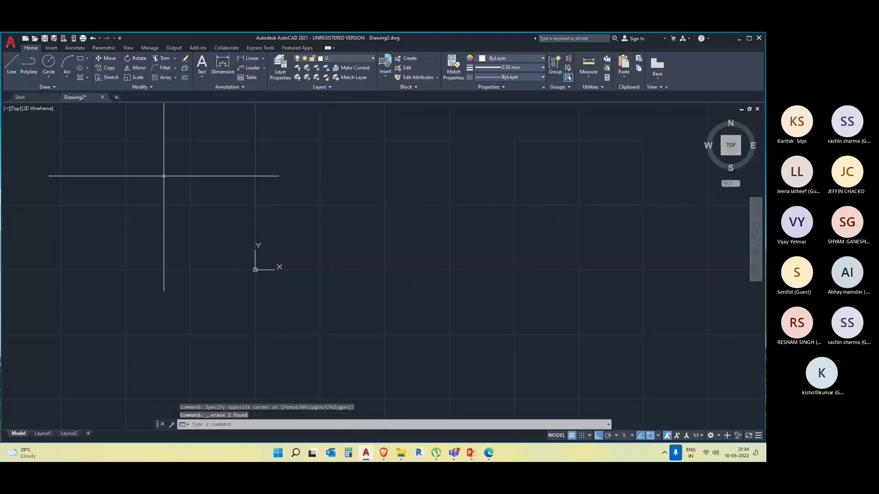
Draw a small rectangle by picking its two opposite corners
{"action": "left_click", "coordinate": [84, 59]}
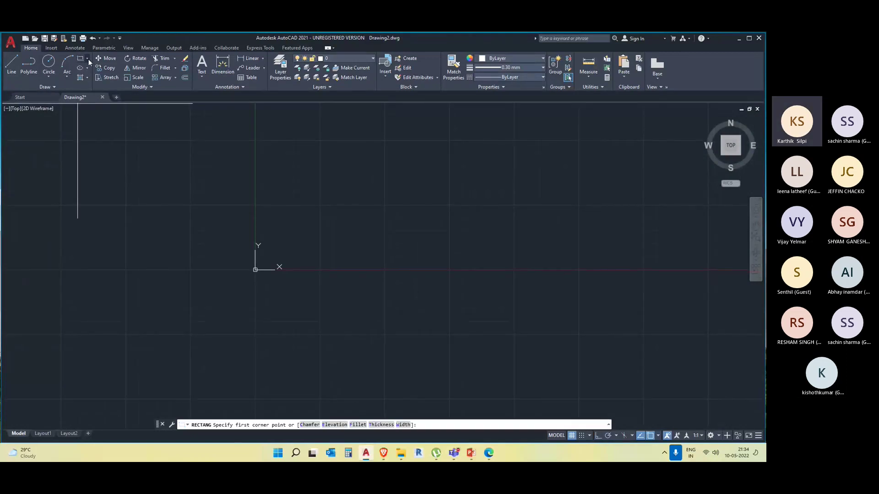
{"action": "left_click", "coordinate": [85, 59]}
{"action": "left_click", "coordinate": [293, 143]}
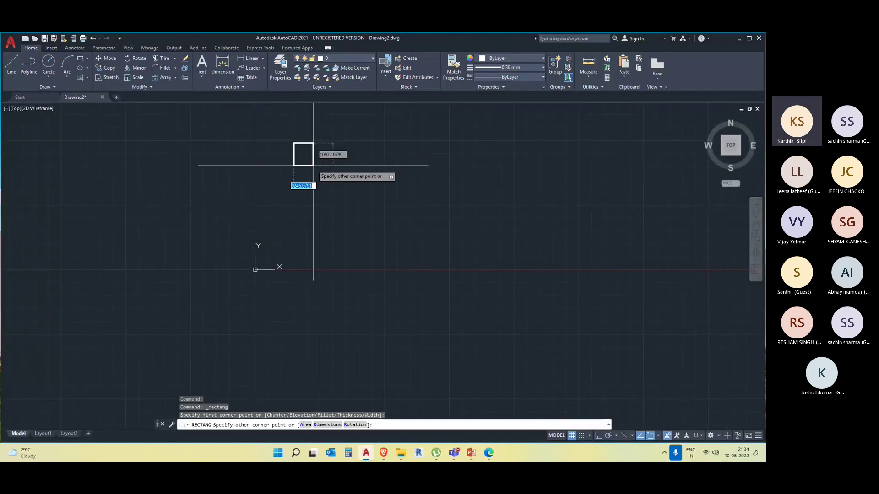
{"action": "left_click", "coordinate": [327, 168]}
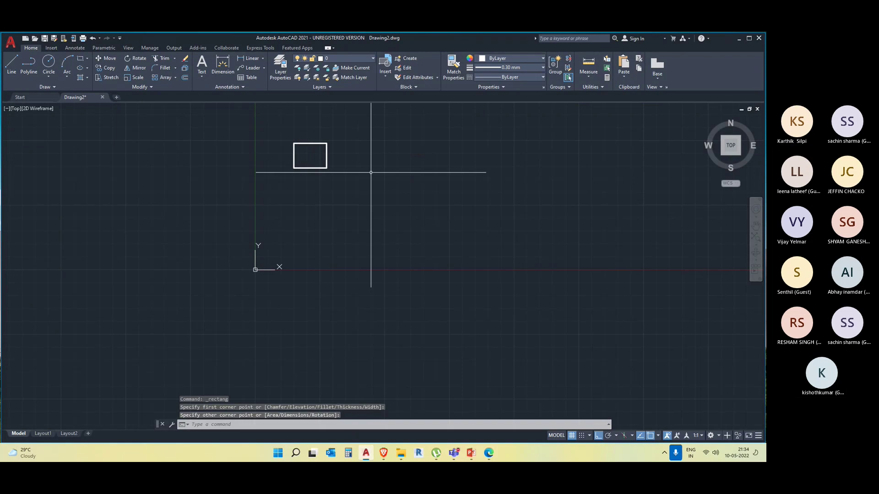
Draw a circle beside the rectangle using the C command
{"action": "type", "text": "c"}
{"action": "key", "text": "Return"}
{"action": "left_click", "coordinate": [388, 152]}
{"action": "left_click", "coordinate": [414, 171]}
{"action": "middle_click_drag", "start_coordinate": [459, 197], "coordinate": [398, 223]}
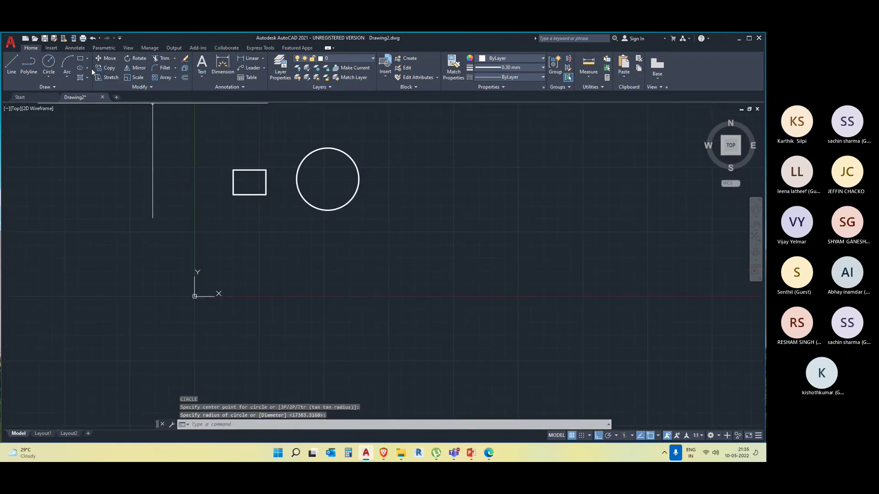
{"action": "key", "text": "Escape"}
{"action": "middle_click_drag", "start_coordinate": [142, 144], "coordinate": [105, 158]}
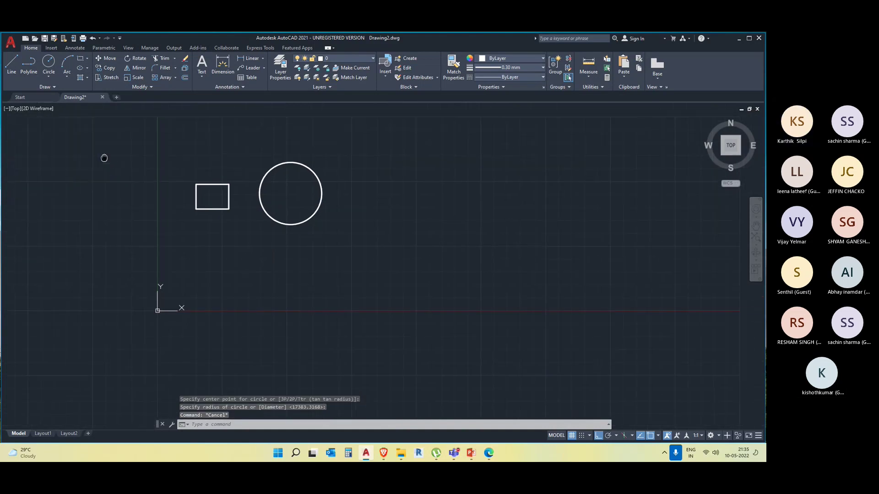
Draw a larger five-sided polygon, circumscribed about a circle, right of the circle
{"action": "left_click", "coordinate": [87, 67]}
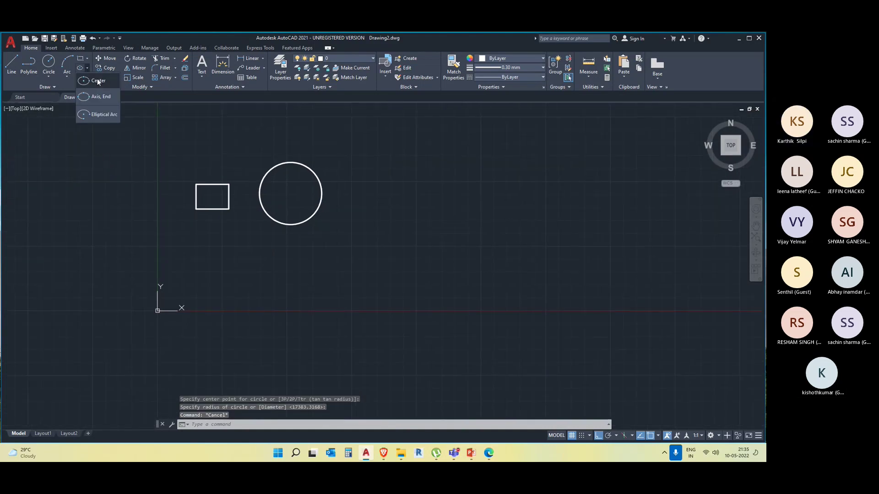
{"action": "left_click", "coordinate": [87, 58]}
{"action": "left_click", "coordinate": [87, 58]}
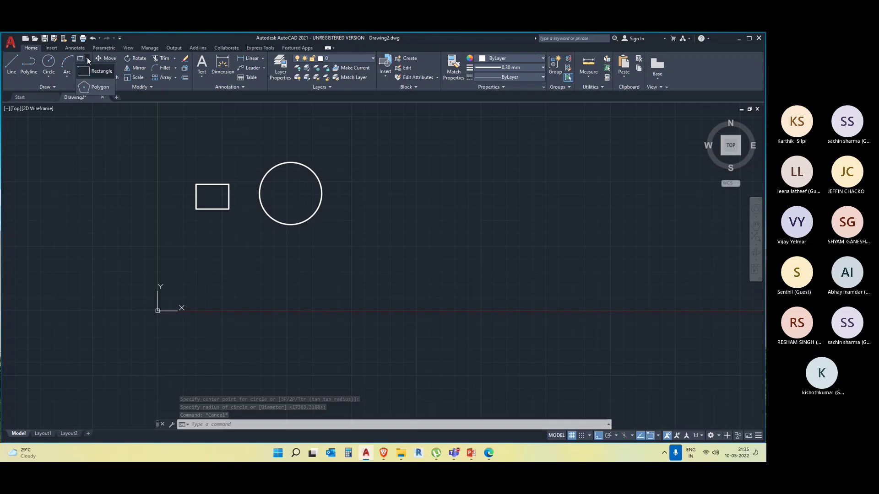
{"action": "left_click", "coordinate": [88, 87]}
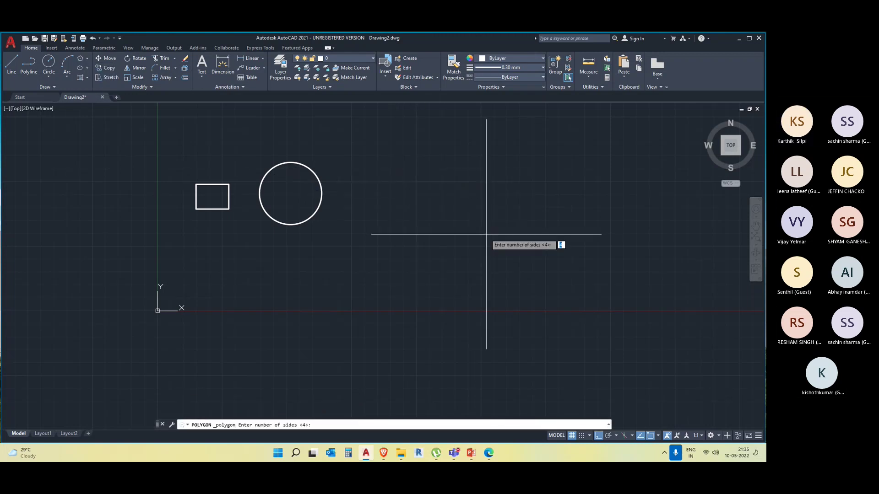
{"action": "key", "text": "Return"}
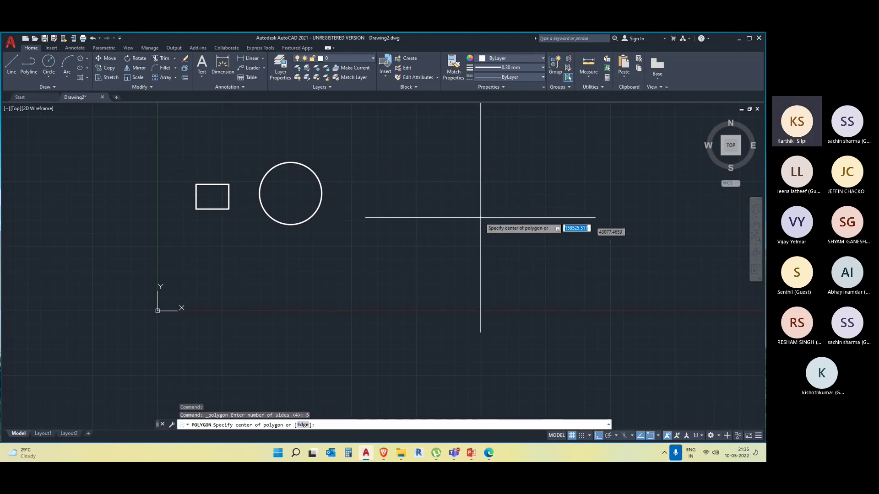
{"action": "left_click", "coordinate": [430, 190]}
{"action": "left_click", "coordinate": [476, 220]}
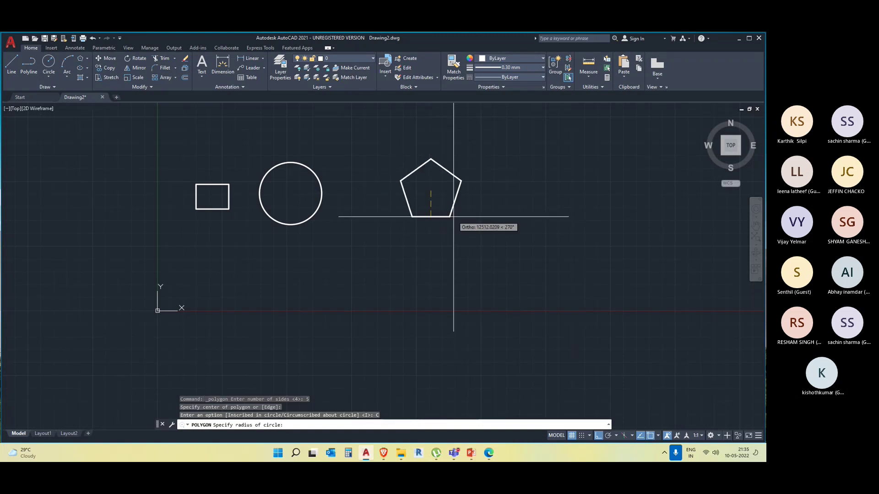
{"action": "left_click", "coordinate": [467, 246]}
{"action": "key", "text": "Escape"}
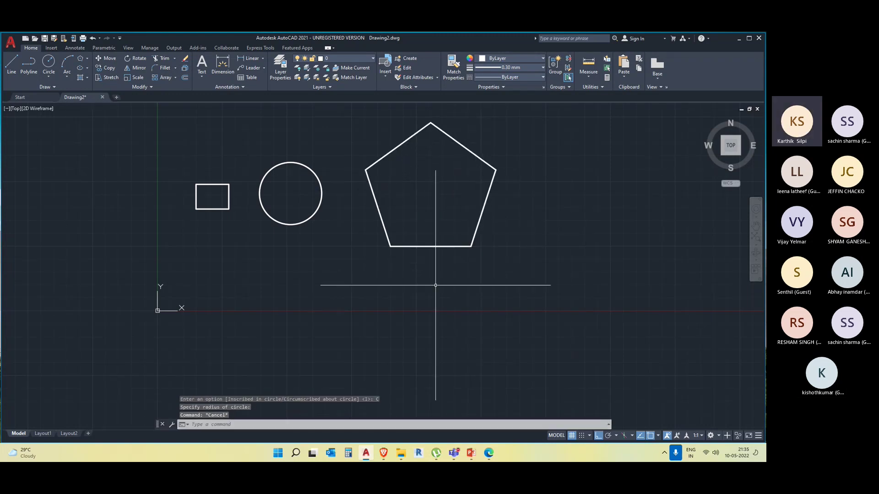
{"action": "left_click", "coordinate": [408, 282]}
Colour the pentagon dark red
{"action": "left_click", "coordinate": [379, 220]}
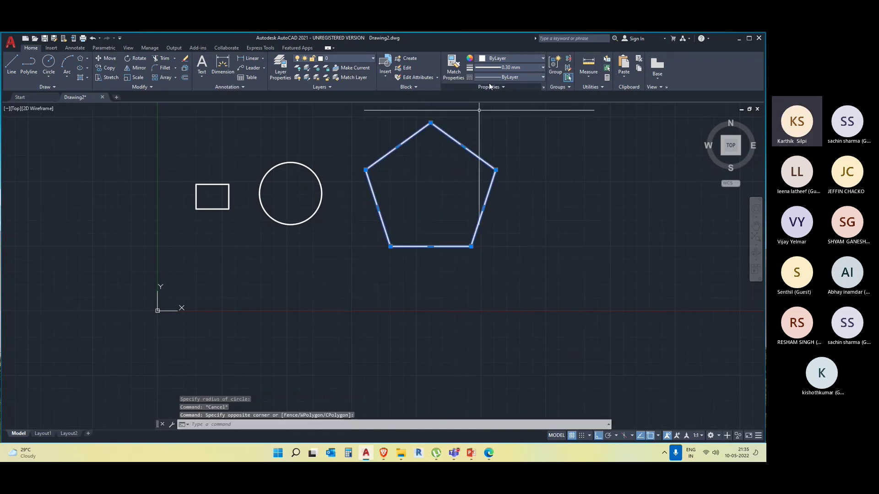
{"action": "left_click", "coordinate": [500, 58]}
{"action": "left_click", "coordinate": [498, 119]}
Select the circle on its own and make it magenta
{"action": "left_click", "coordinate": [328, 249]}
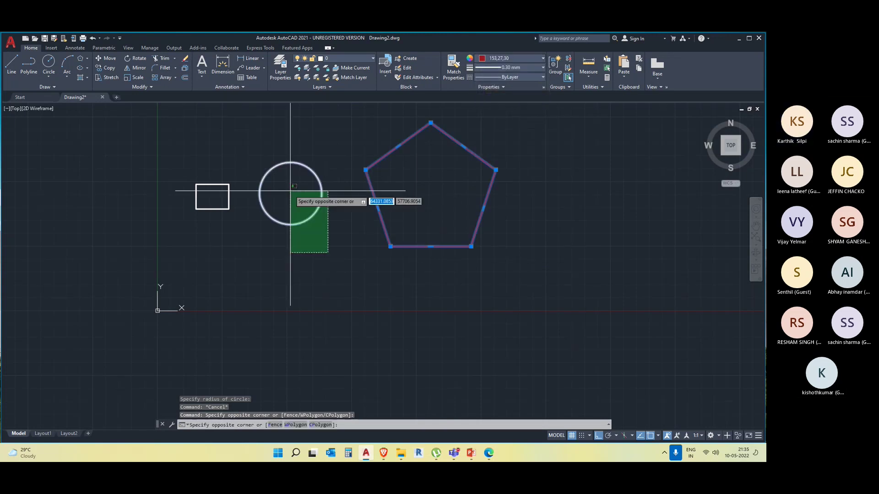
{"action": "left_click", "coordinate": [289, 196]}
{"action": "key", "text": "Escape"}
{"action": "left_click", "coordinate": [349, 239]}
{"action": "left_click", "coordinate": [297, 186]}
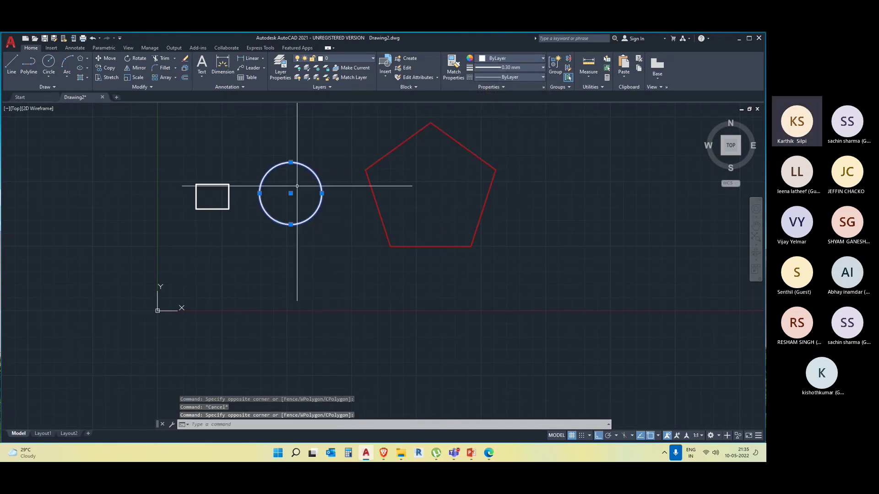
{"action": "left_click", "coordinate": [514, 58]}
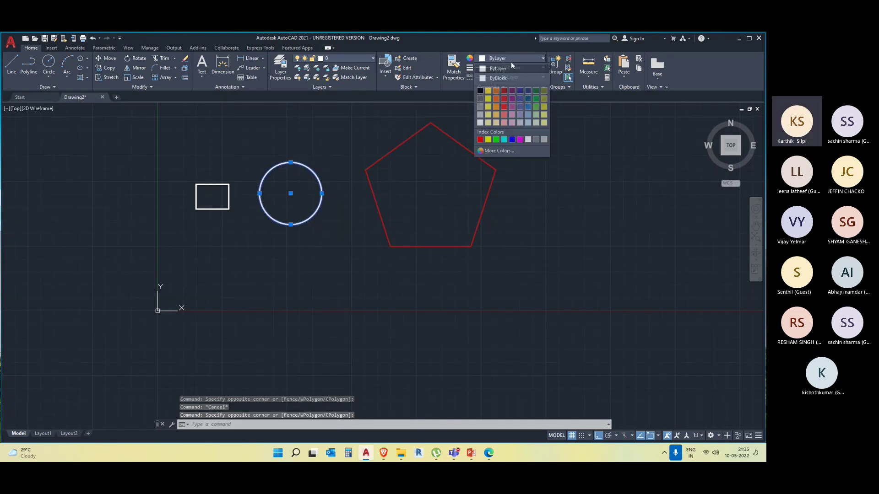
{"action": "left_click", "coordinate": [520, 139]}
Make the rectangle yellow
{"action": "left_click", "coordinate": [191, 184]}
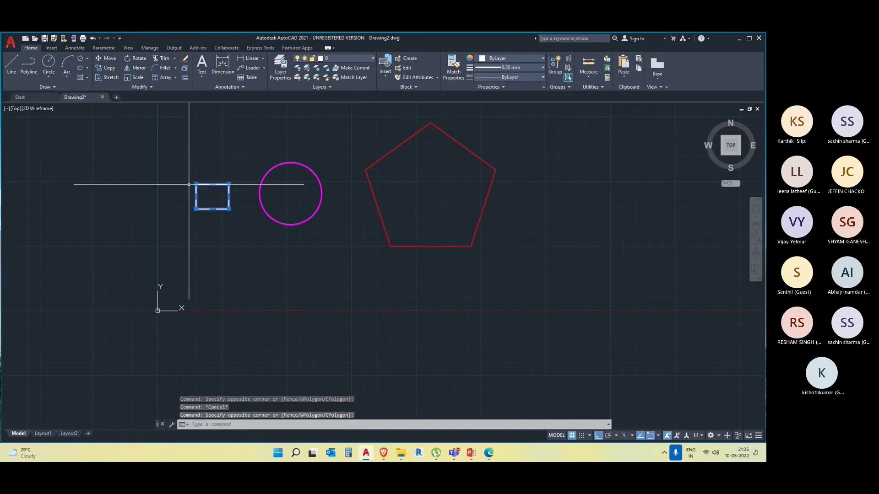
{"action": "left_click", "coordinate": [510, 58]}
{"action": "left_click", "coordinate": [488, 90]}
{"action": "key", "text": "Escape"}
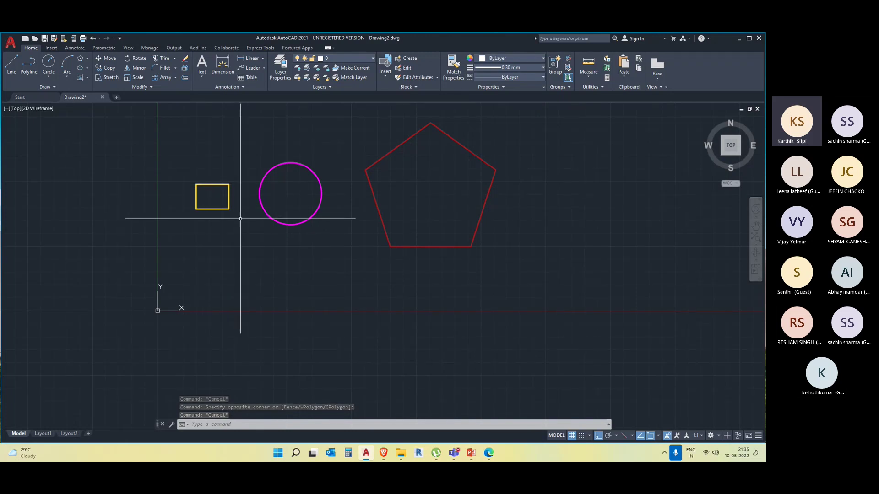
Match the circle and pentagon to the yellow rectangle's properties
{"action": "left_click", "coordinate": [454, 74]}
{"action": "left_click", "coordinate": [215, 202]}
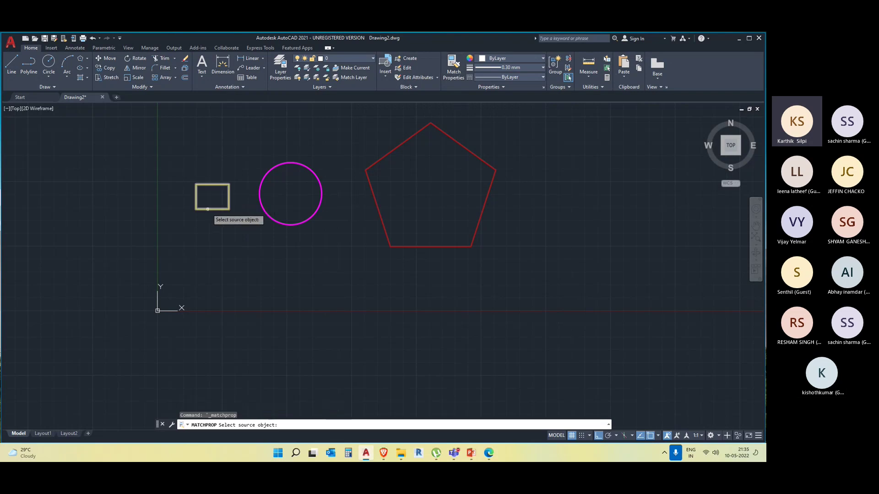
{"action": "left_click", "coordinate": [261, 202]}
{"action": "left_click", "coordinate": [371, 190]}
{"action": "key", "text": "Escape"}
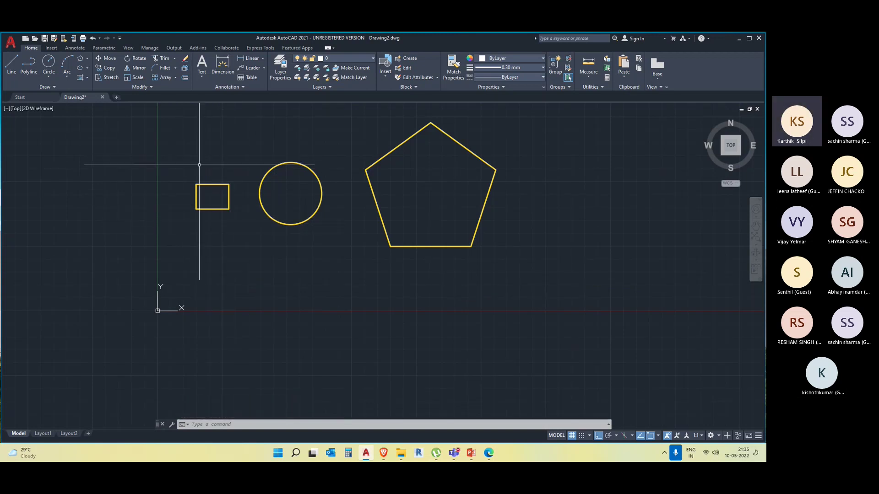
Crossing-select the rectangle, circle and pentagon and delete all three
{"action": "left_click", "coordinate": [206, 190]}
{"action": "left_click", "coordinate": [192, 165]}
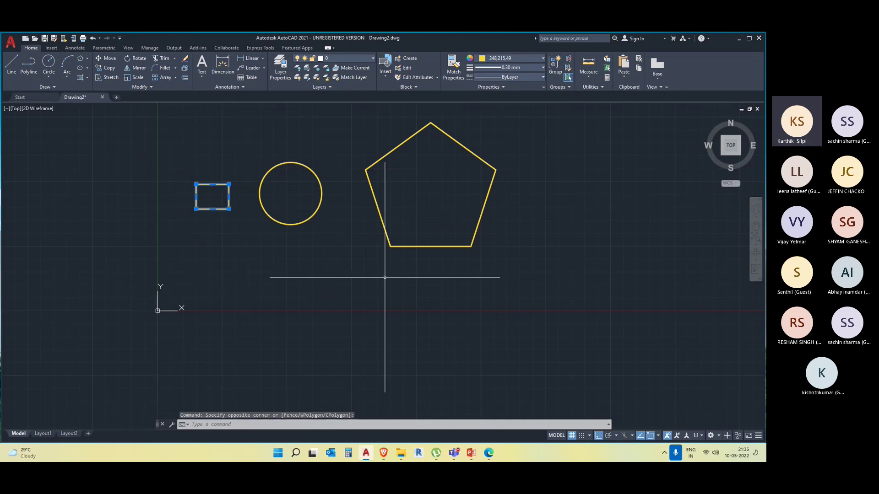
{"action": "key", "text": "Escape"}
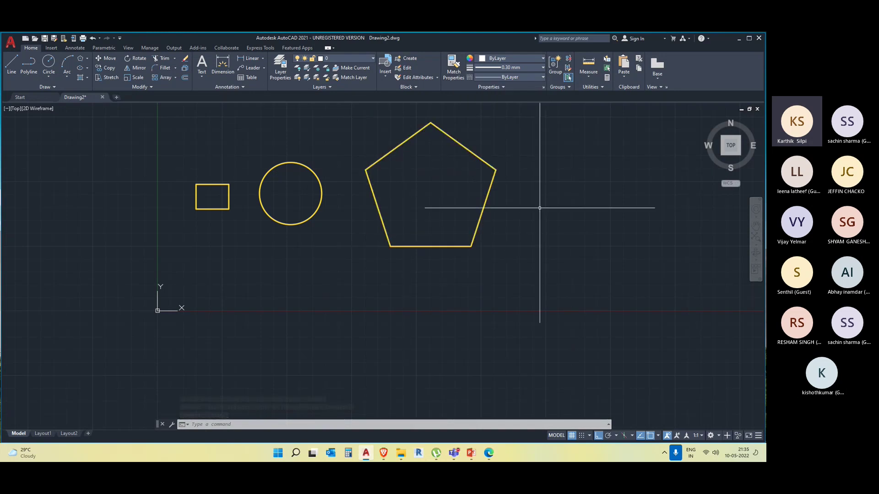
{"action": "middle_click_drag", "start_coordinate": [547, 222], "coordinate": [467, 273]}
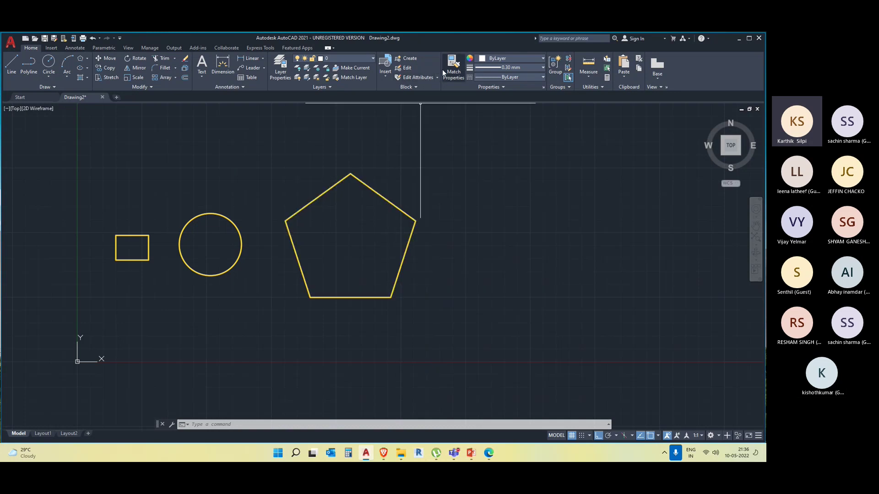
{"action": "middle_click_drag", "start_coordinate": [356, 191], "coordinate": [347, 225]}
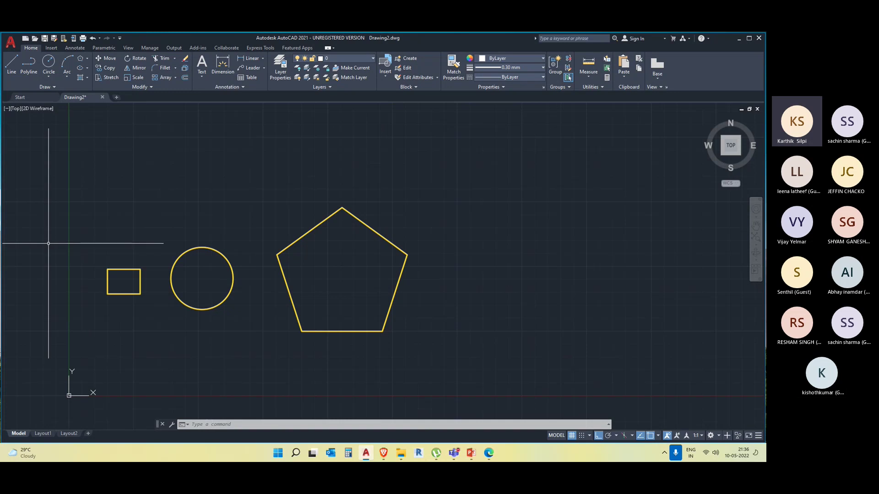
{"action": "key", "text": "Escape"}
{"action": "key", "text": "Escape"}
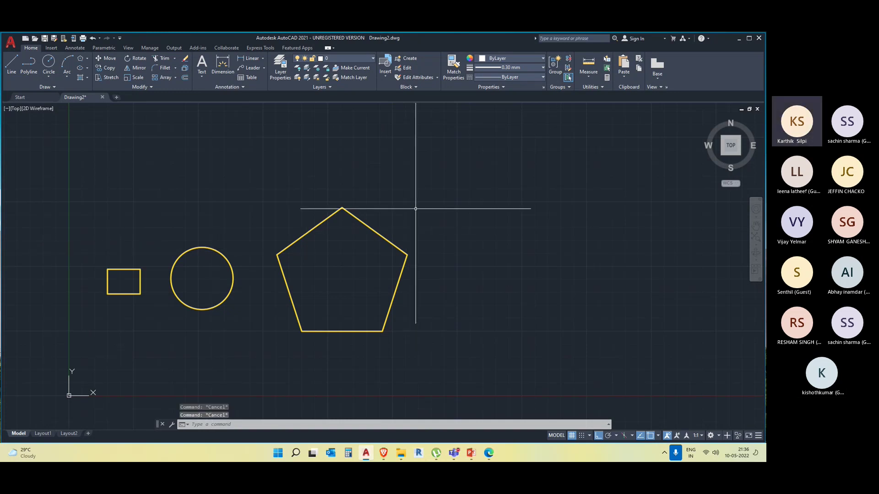
{"action": "left_click", "coordinate": [438, 352]}
{"action": "left_click", "coordinate": [105, 171]}
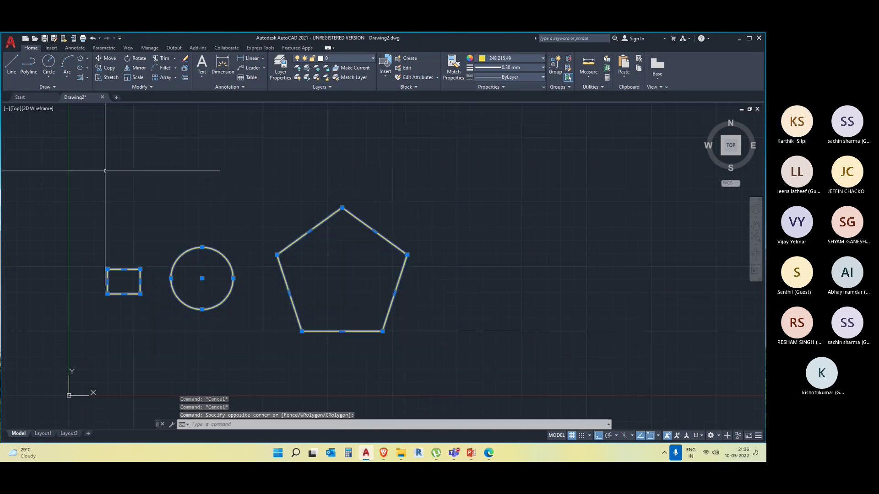
{"action": "key", "text": "Delete"}
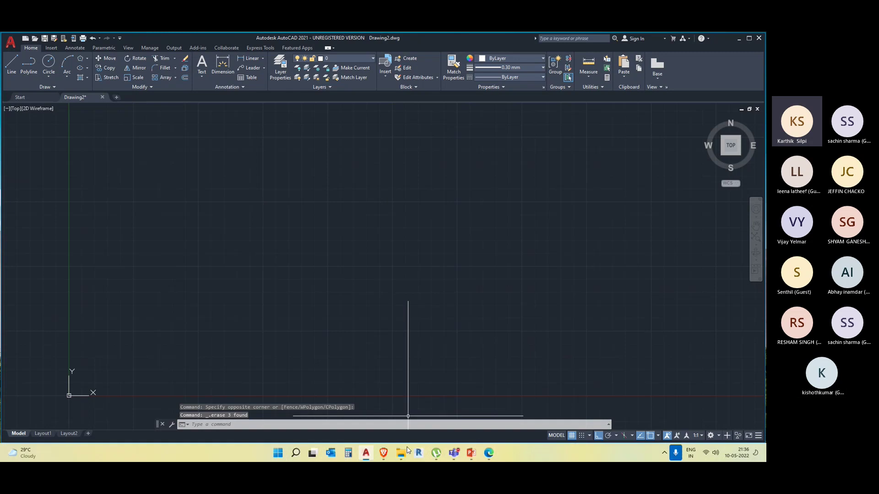
In PowerPoint, go through slides 20 and 21 to 'Layers Toolbar (LA)' and present it
{"action": "left_click", "coordinate": [466, 453]}
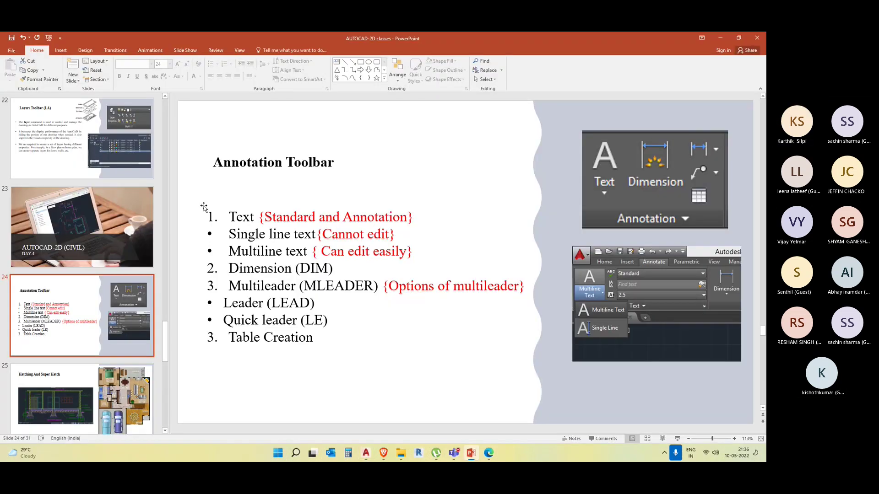
{"action": "scroll", "coordinate": [80, 289], "scroll_direction": "down", "scroll_amount": 3}
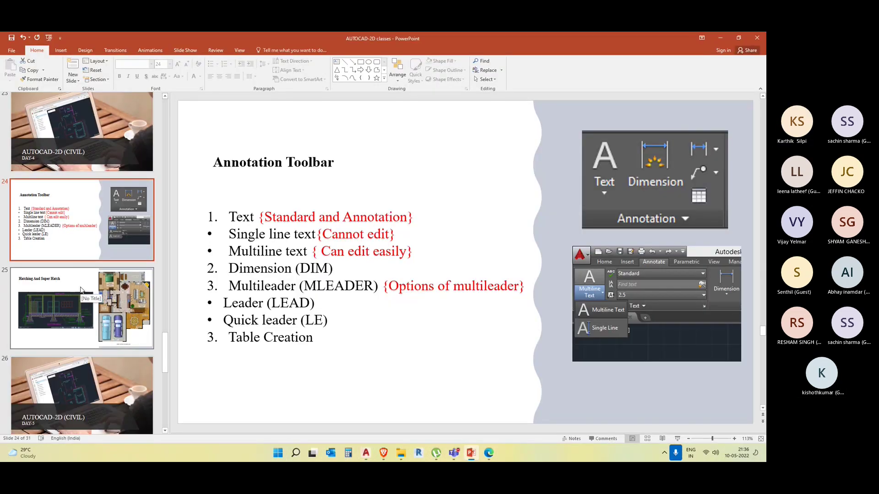
{"action": "scroll", "coordinate": [81, 290], "scroll_direction": "up", "scroll_amount": 5}
{"action": "left_click", "coordinate": [93, 241]}
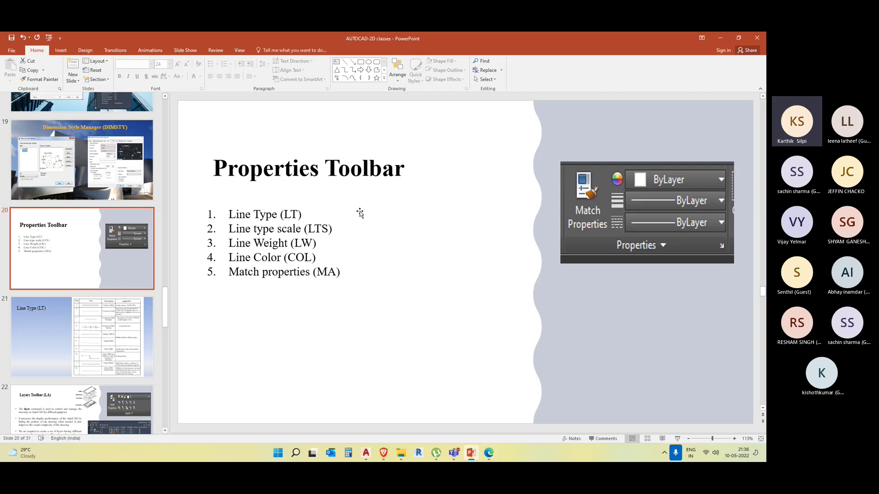
{"action": "left_click", "coordinate": [72, 322]}
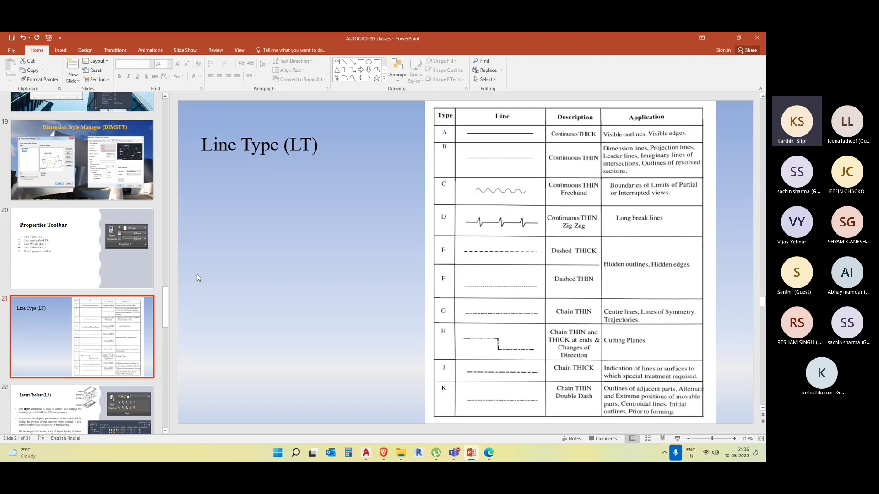
{"action": "left_click", "coordinate": [123, 402]}
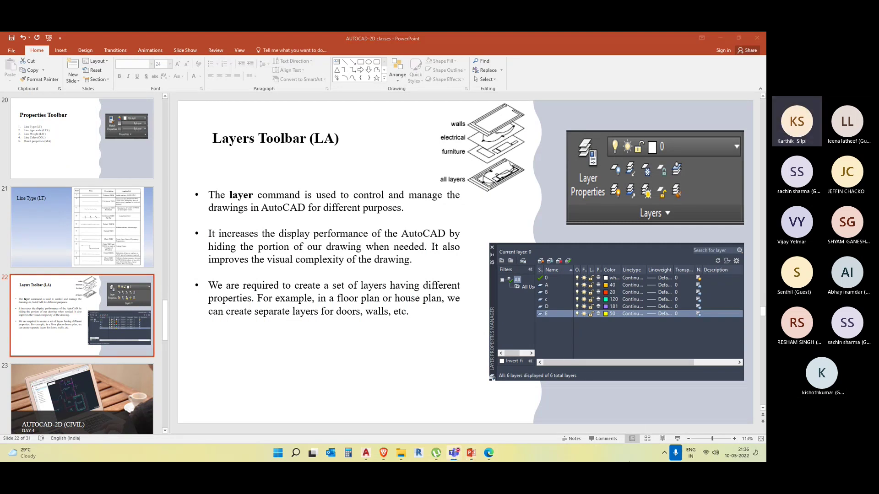
{"action": "left_click", "coordinate": [677, 440]}
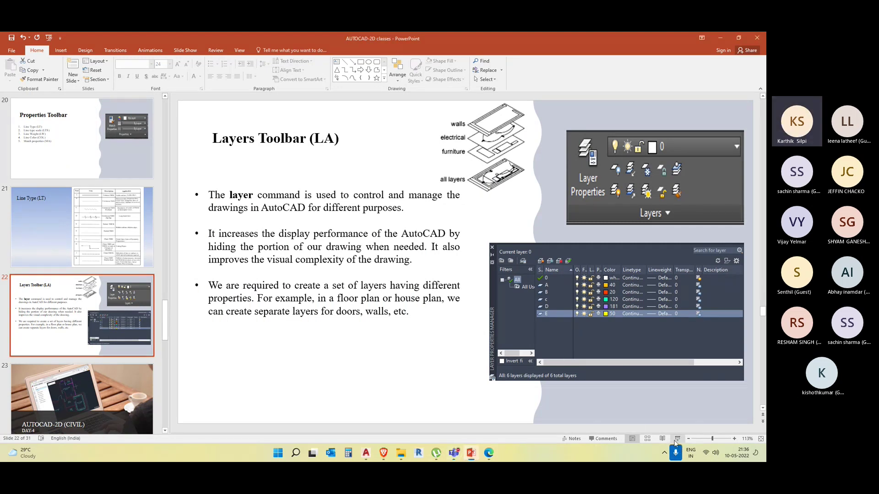
{"action": "left_click", "coordinate": [677, 440]}
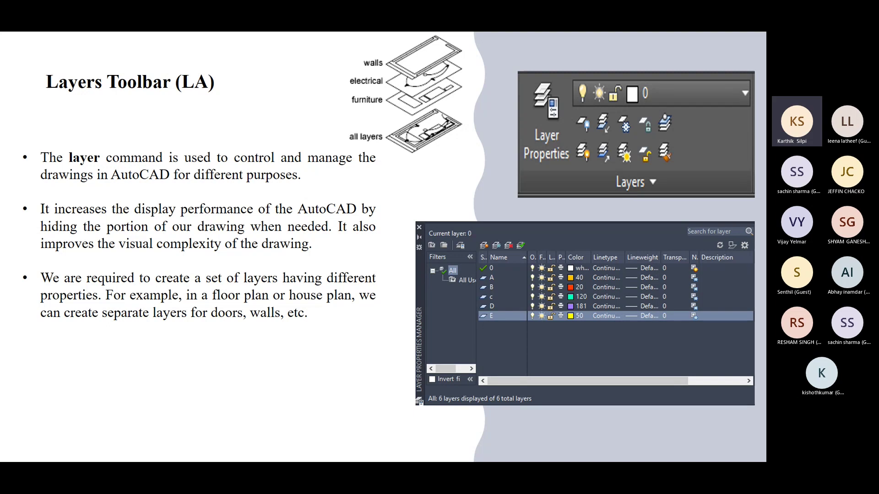
End the slide show, minimize PowerPoint, and view Drawing2's layer list in AutoCAD
{"action": "key", "text": "Escape"}
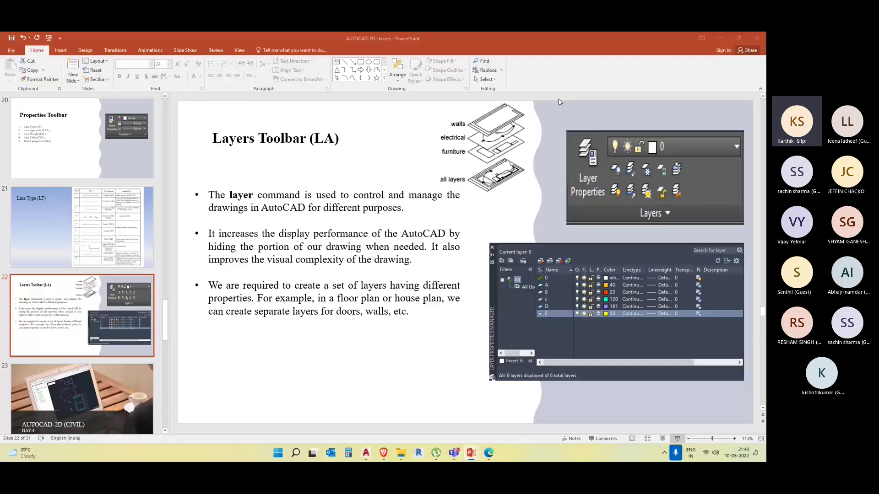
{"action": "key", "text": "Page_Down"}
{"action": "left_click", "coordinate": [719, 38]}
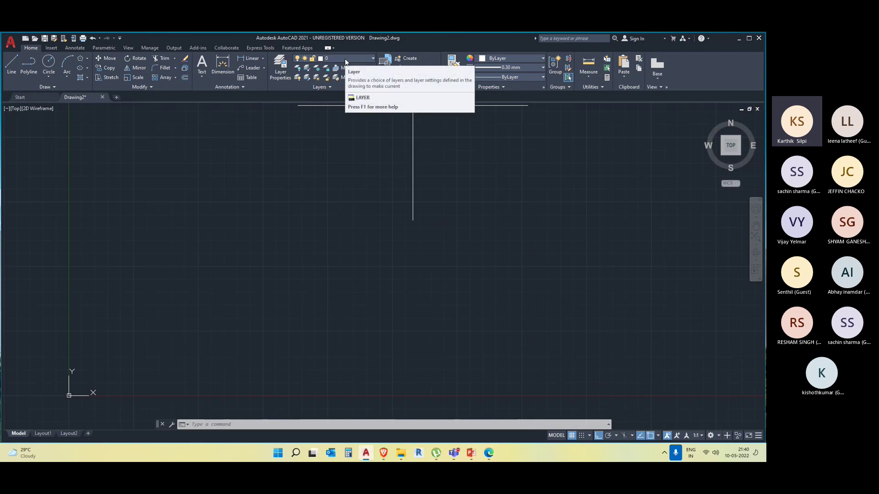
{"action": "left_click", "coordinate": [344, 59]}
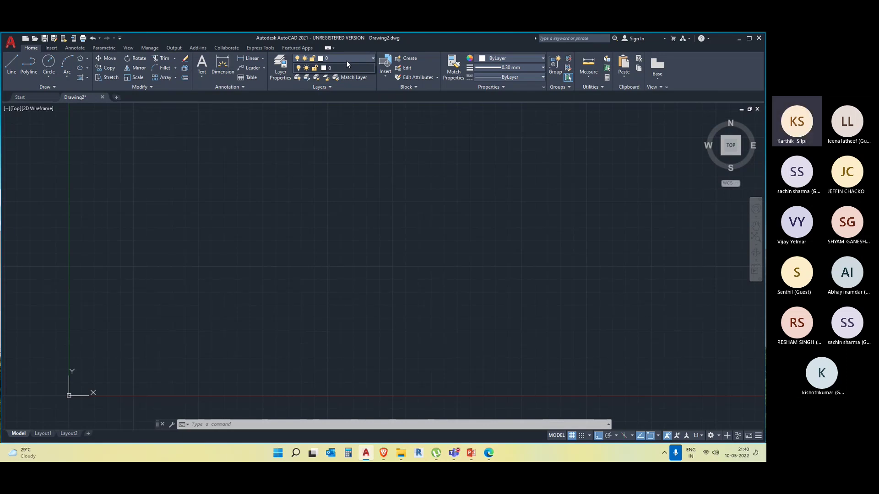
{"action": "left_click", "coordinate": [587, 258]}
{"action": "key", "text": "Escape"}
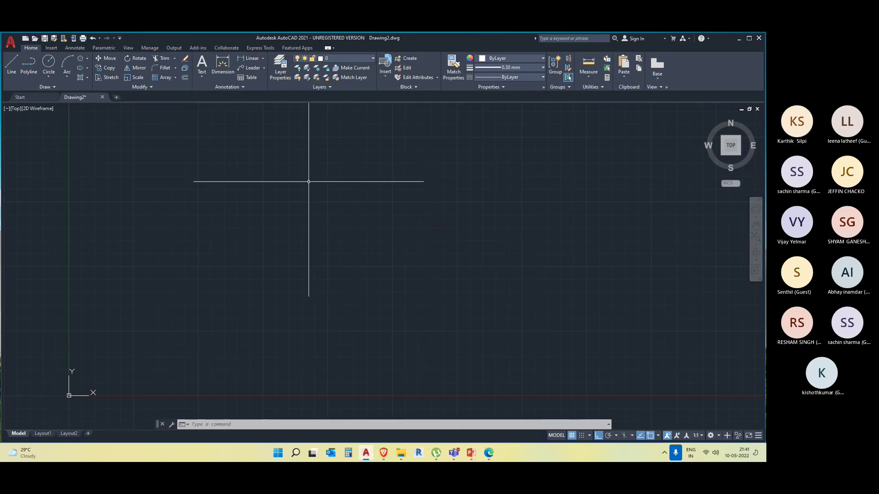
Create a new layer named Wall in the Layer Properties Manager
{"action": "left_click", "coordinate": [284, 73]}
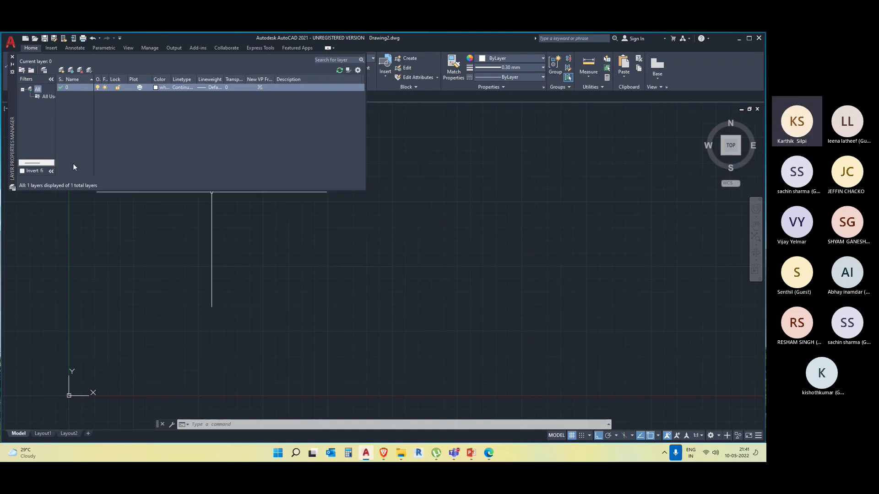
{"action": "left_click", "coordinate": [61, 71]}
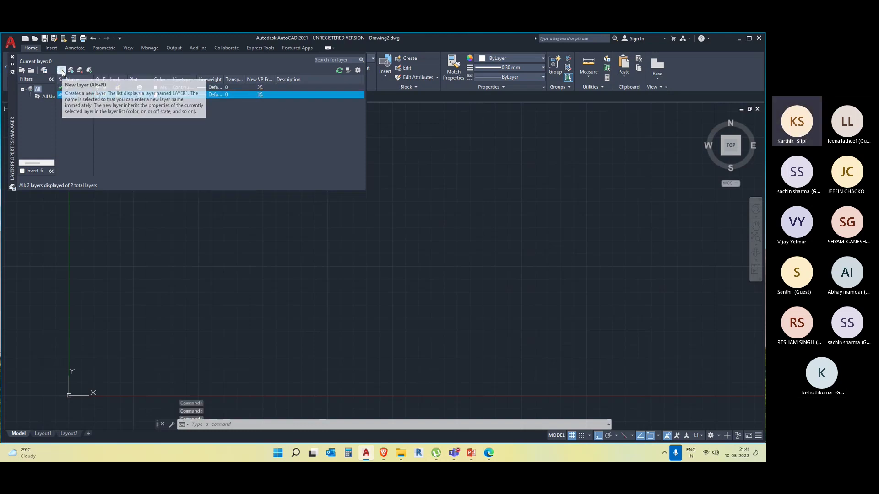
{"action": "key", "text": "Return"}
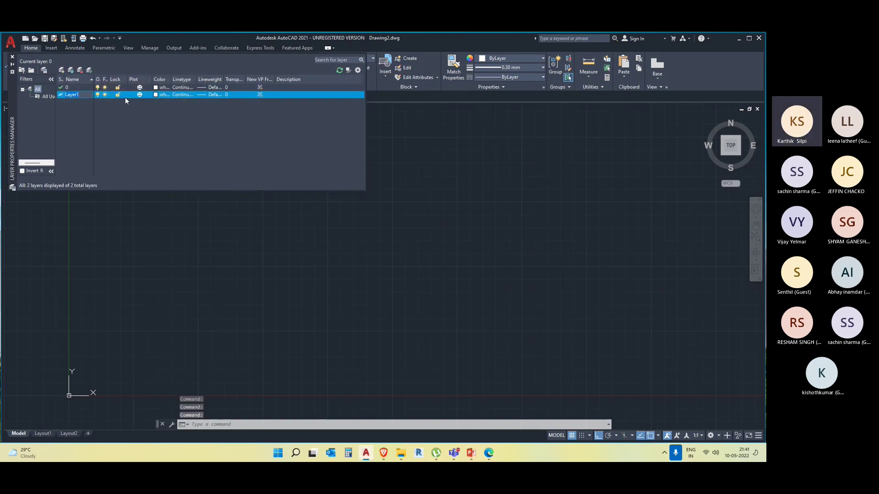
{"action": "key", "text": "BackSpace"}
{"action": "key", "text": "BackSpace"}
{"action": "key", "text": "BackSpace"}
{"action": "key", "text": "BackSpace"}
{"action": "key", "text": "BackSpace"}
{"action": "key", "text": "BackSpace"}
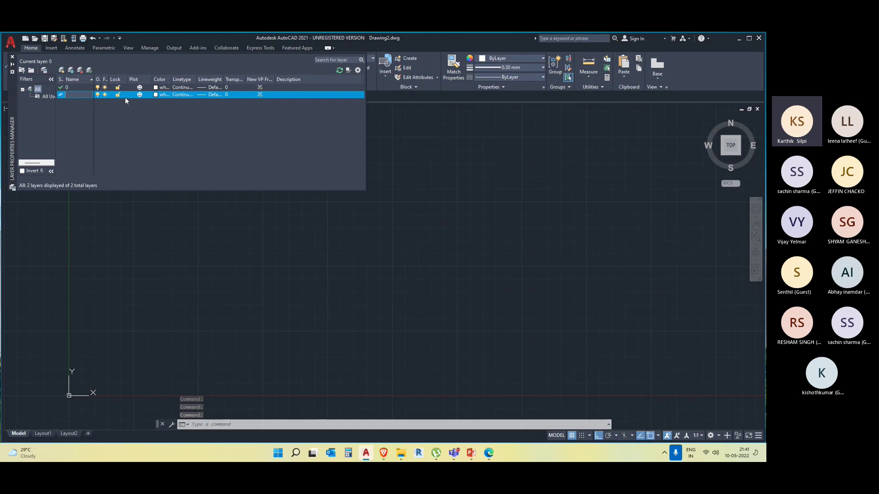
{"action": "type", "text": "Wall"}
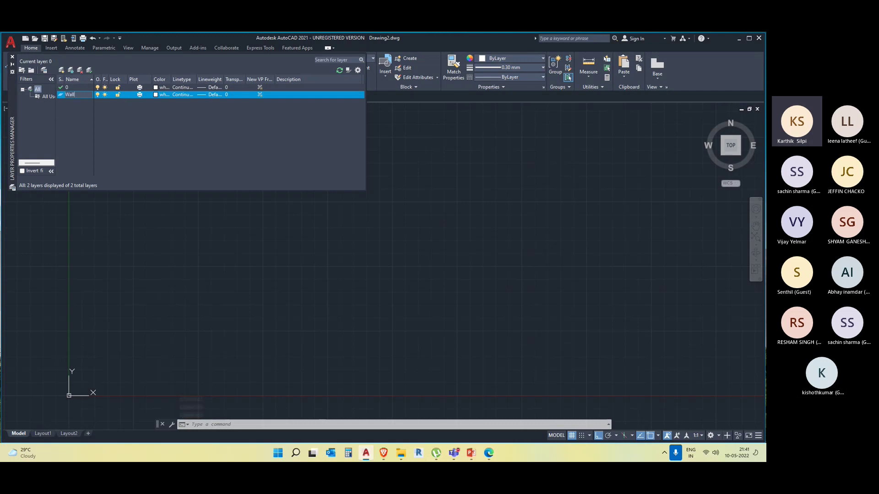
{"action": "left_click", "coordinate": [133, 119]}
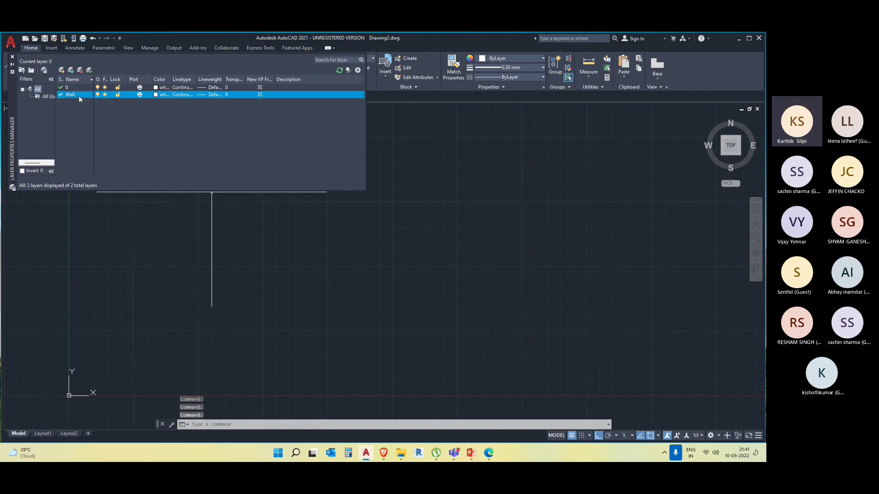
Give the Wall layer colour 110 and the Continuous linetype
{"action": "left_click", "coordinate": [161, 94]}
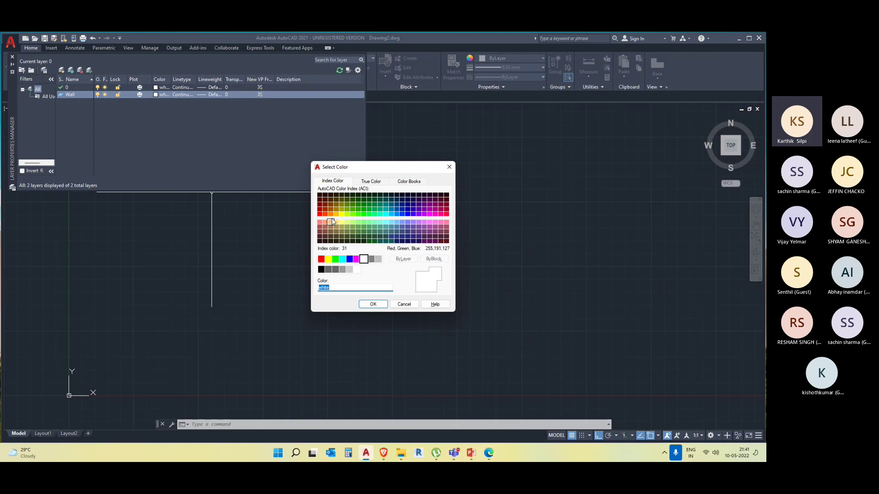
{"action": "left_click", "coordinate": [375, 214]}
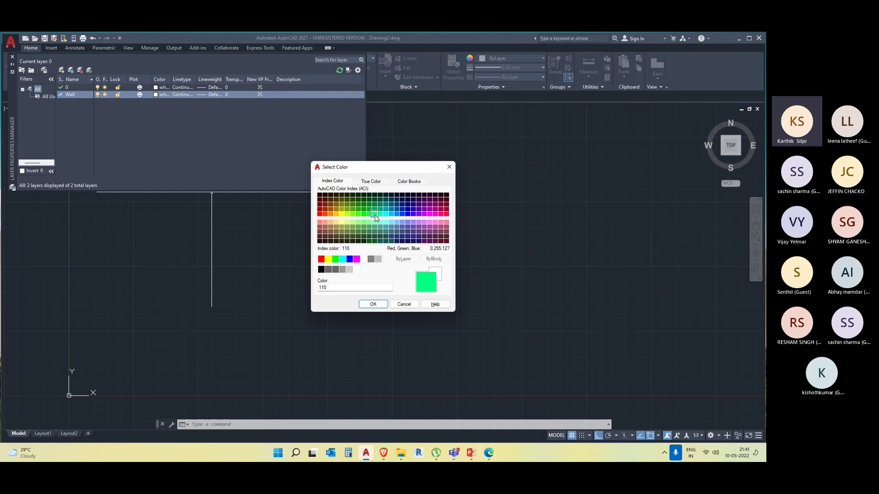
{"action": "left_click", "coordinate": [373, 304]}
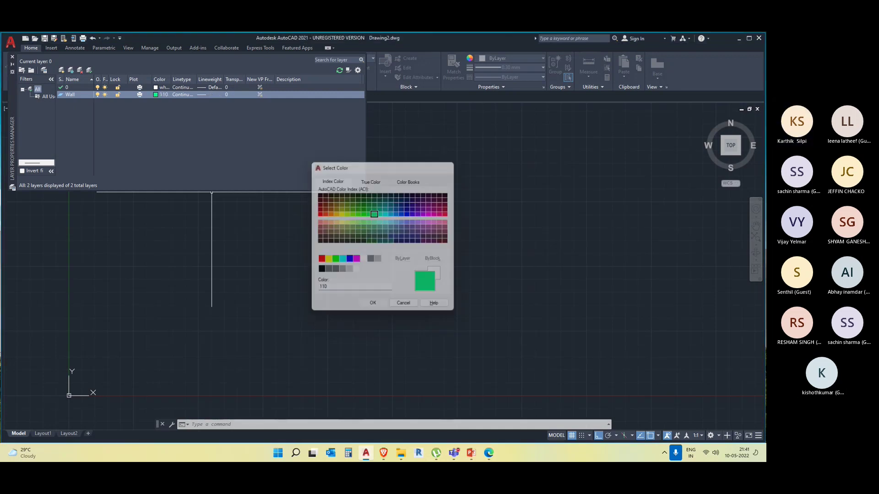
{"action": "left_click", "coordinate": [186, 94]}
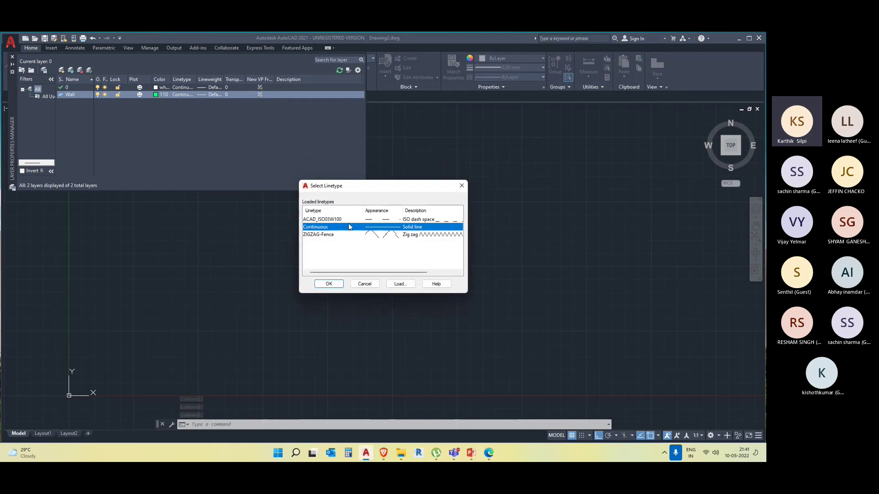
{"action": "left_click", "coordinate": [329, 283]}
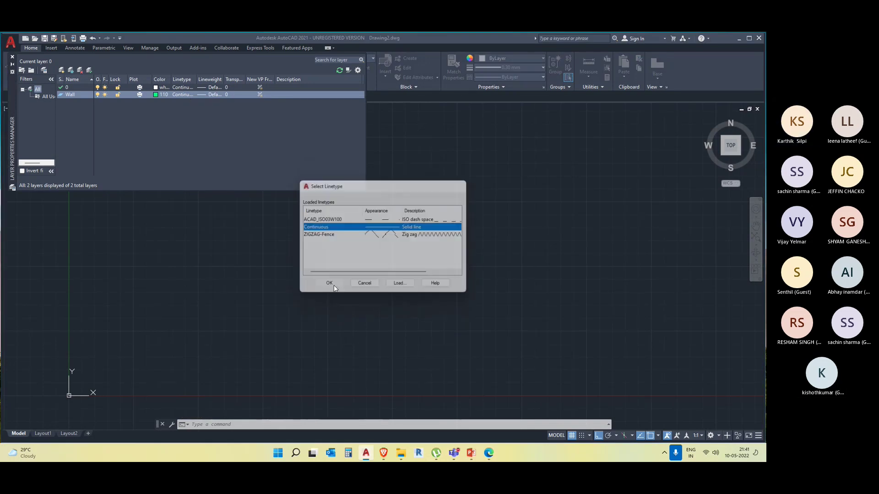
Rename the layer to Outer Wall and set its lineweight to 0.30 mm
{"action": "left_click", "coordinate": [79, 94]}
{"action": "left_click", "coordinate": [77, 95]}
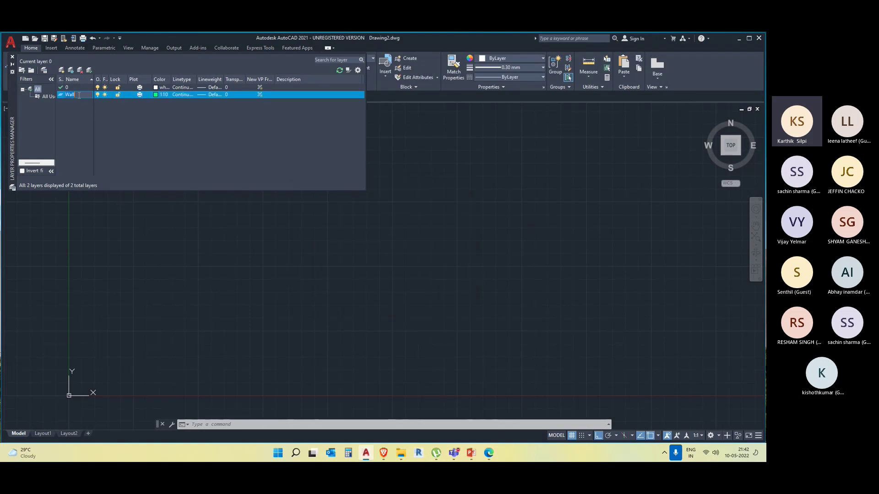
{"action": "key", "text": "BackSpace"}
{"action": "key", "text": "BackSpace"}
{"action": "key", "text": "BackSpace"}
{"action": "key", "text": "BackSpace"}
{"action": "type", "text": "Outer Wa"}
{"action": "left_click", "coordinate": [210, 94]}
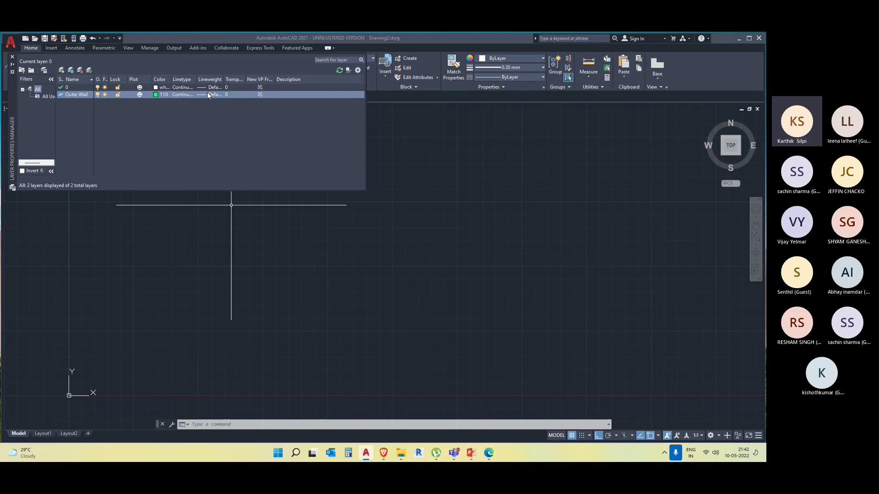
{"action": "scroll", "coordinate": [363, 232], "scroll_direction": "down", "scroll_amount": 1}
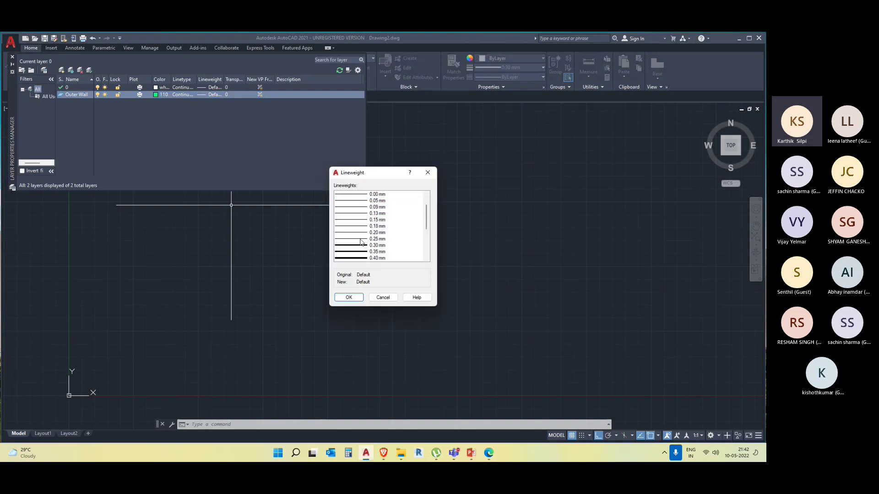
{"action": "left_click", "coordinate": [363, 233]}
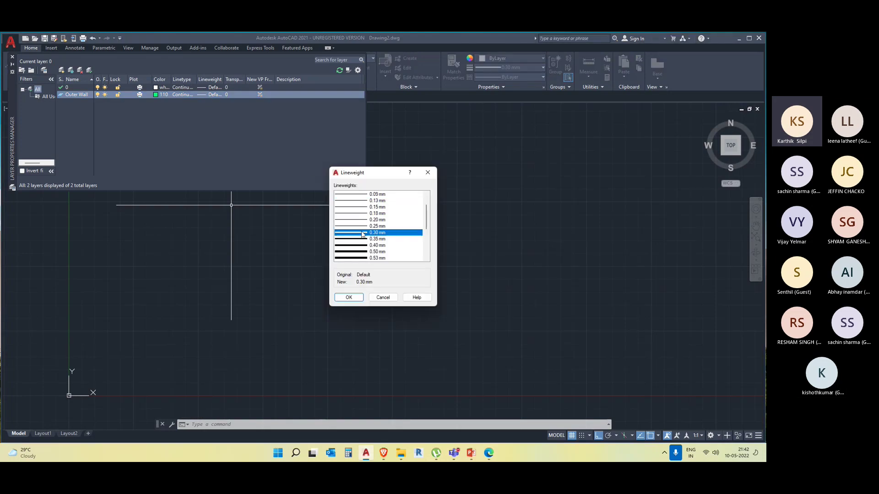
{"action": "left_click", "coordinate": [355, 298]}
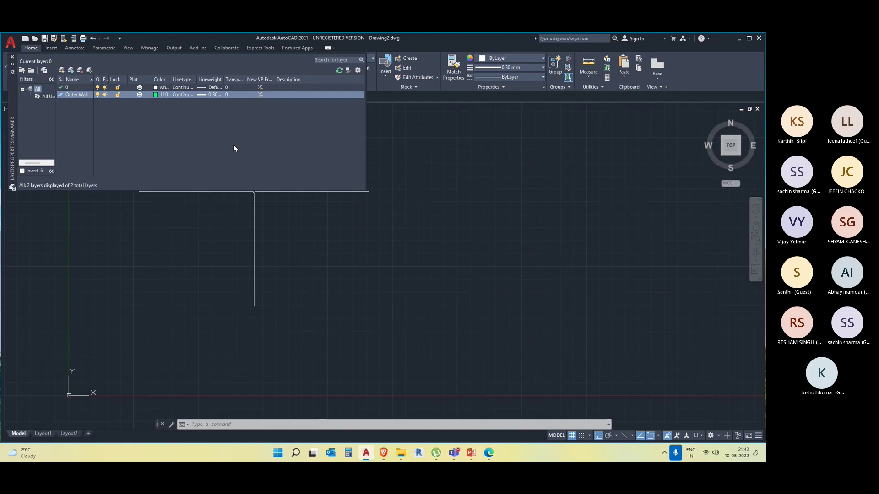
Add an Inner Wall layer with 0.09 mm lineweight and colour 70, then close the manager
{"action": "left_click", "coordinate": [61, 70]}
{"action": "type", "text": "Inner Wall"}
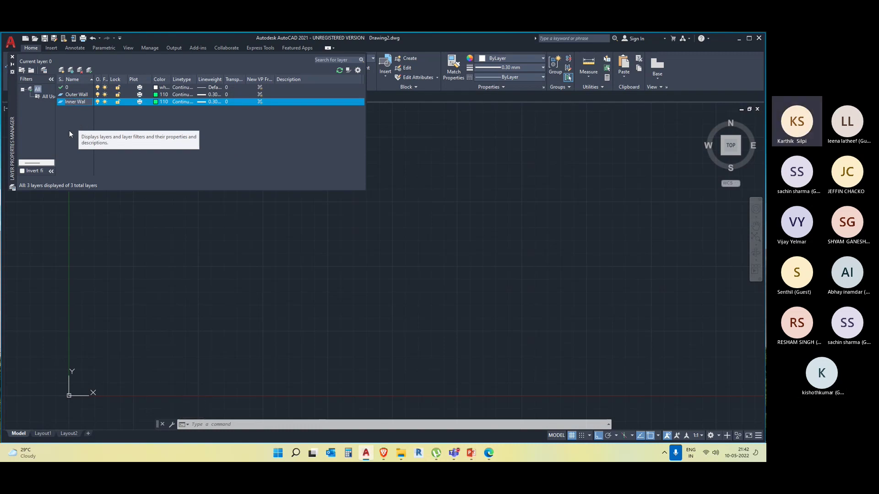
{"action": "left_click", "coordinate": [202, 100]}
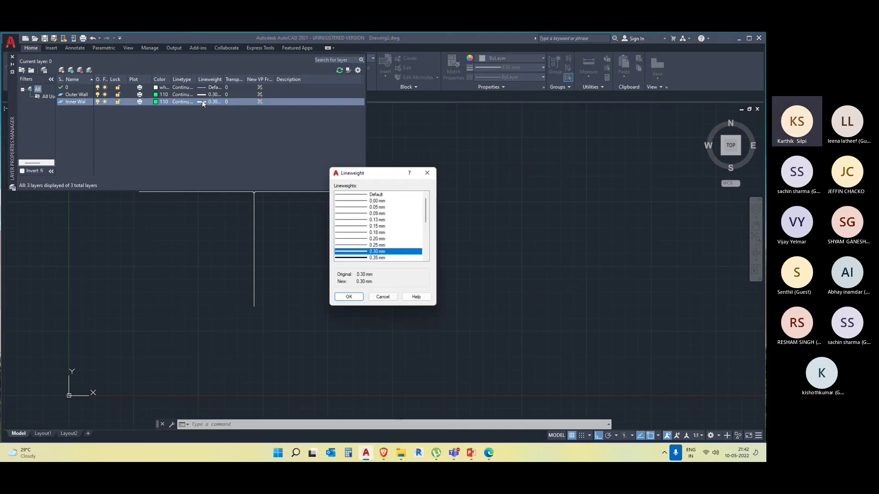
{"action": "left_click", "coordinate": [361, 214]}
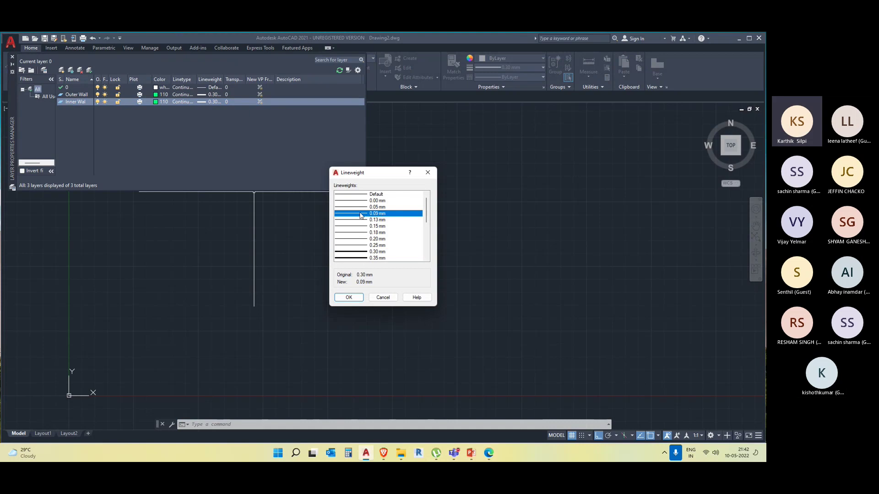
{"action": "left_click", "coordinate": [350, 298]}
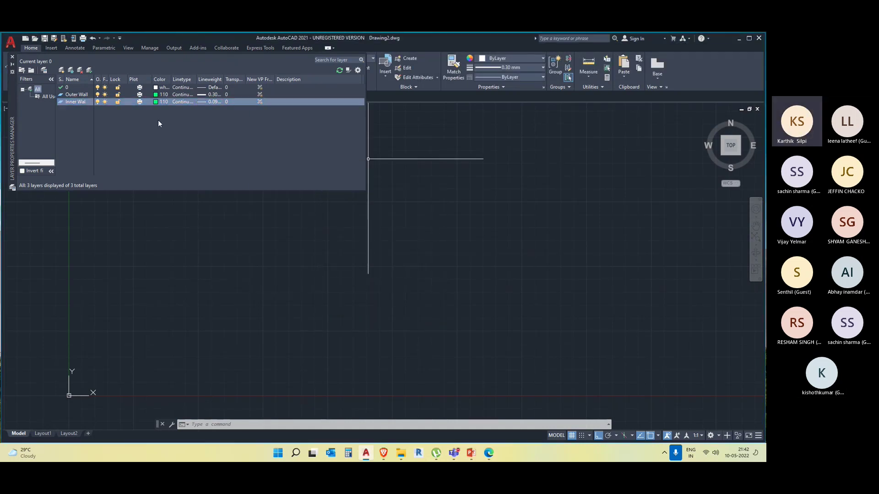
{"action": "left_click", "coordinate": [159, 101]}
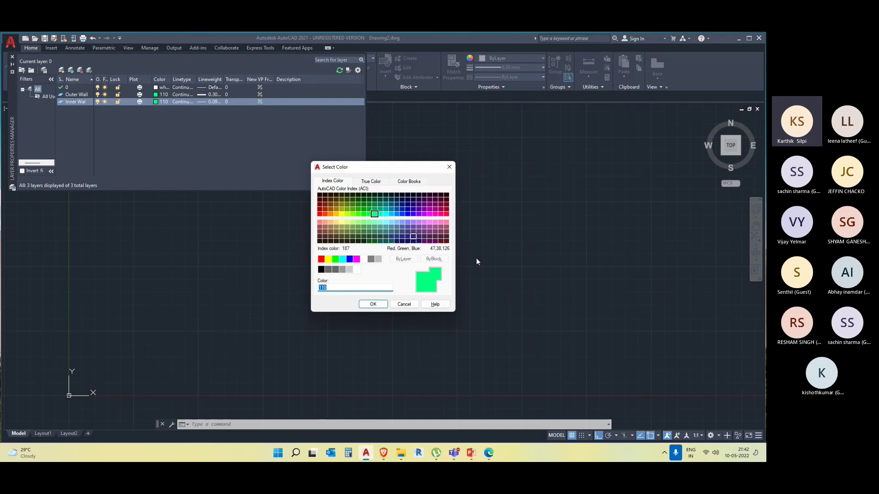
{"action": "left_click", "coordinate": [353, 214]}
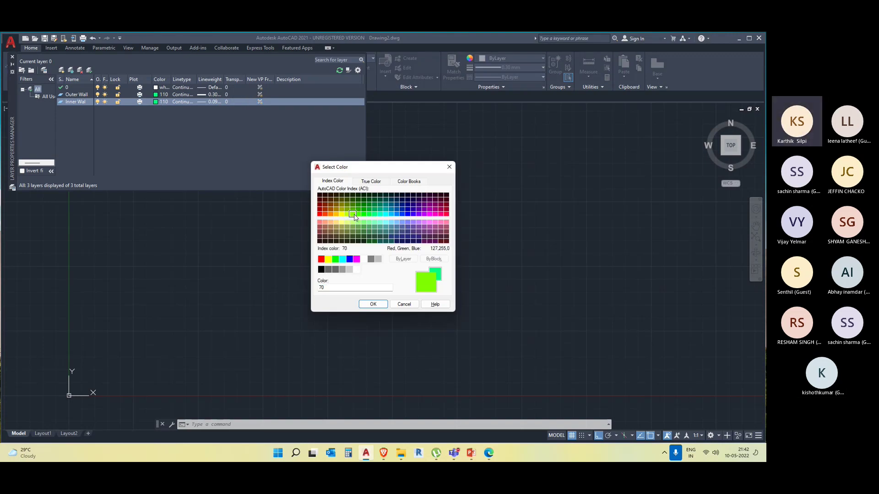
{"action": "left_click", "coordinate": [373, 304]}
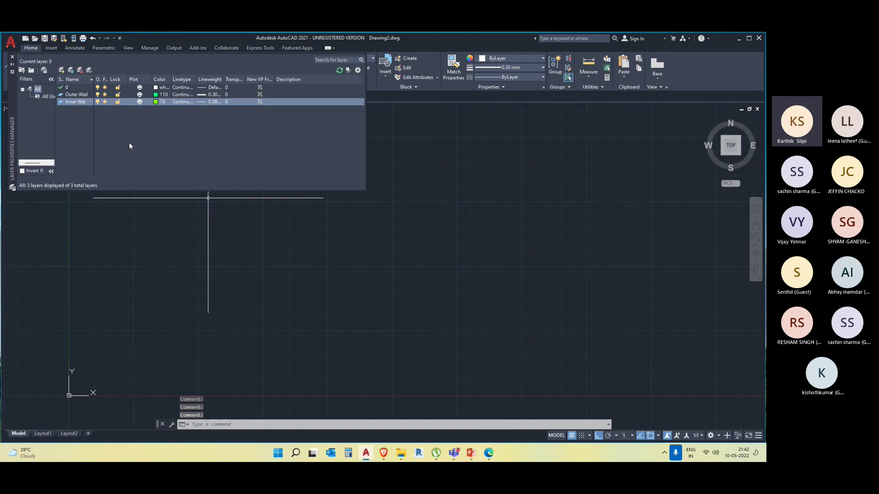
{"action": "left_click", "coordinate": [12, 57]}
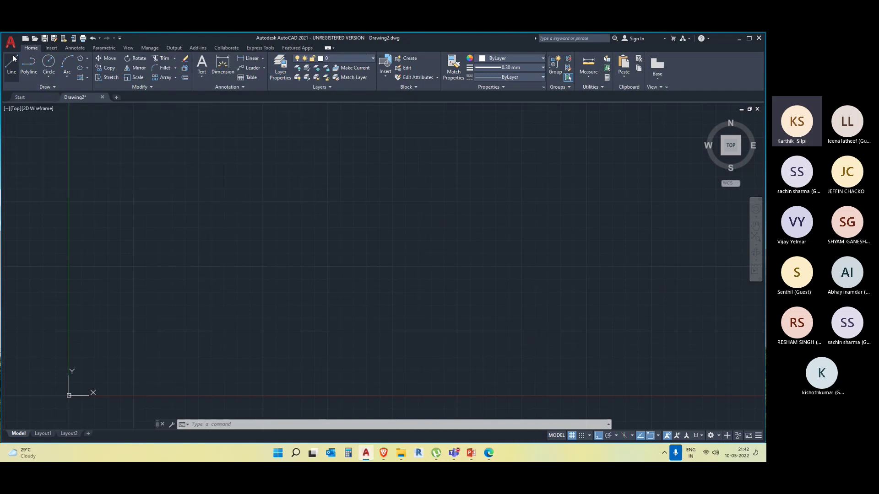
Make Outer Wall the current layer and draw the rectangular outer wall outline
{"action": "middle_click_drag", "start_coordinate": [270, 196], "coordinate": [255, 199]}
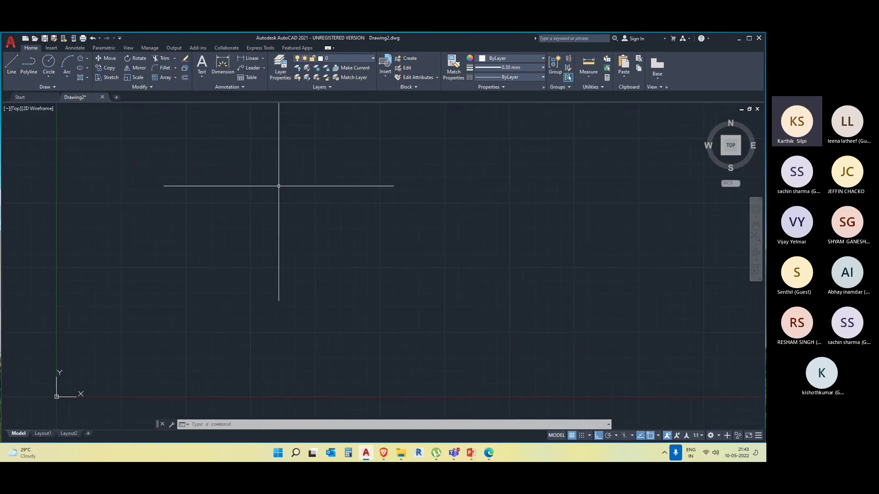
{"action": "left_click", "coordinate": [332, 59]}
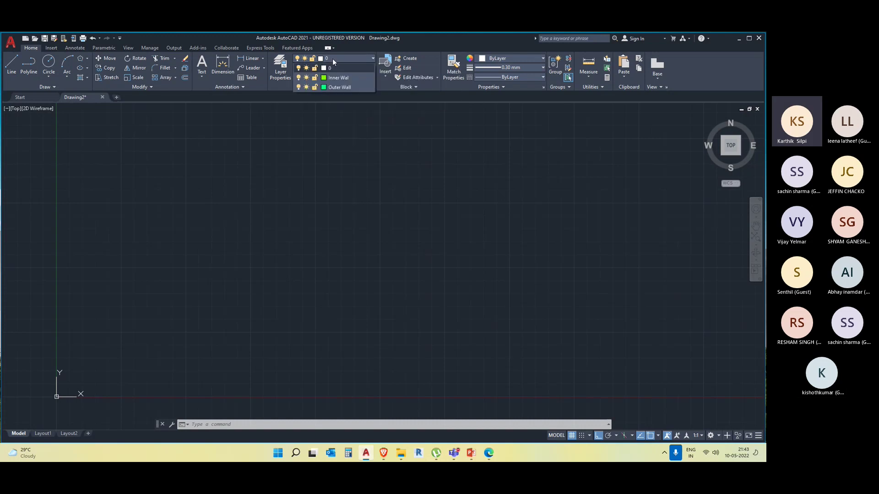
{"action": "left_click", "coordinate": [340, 87]}
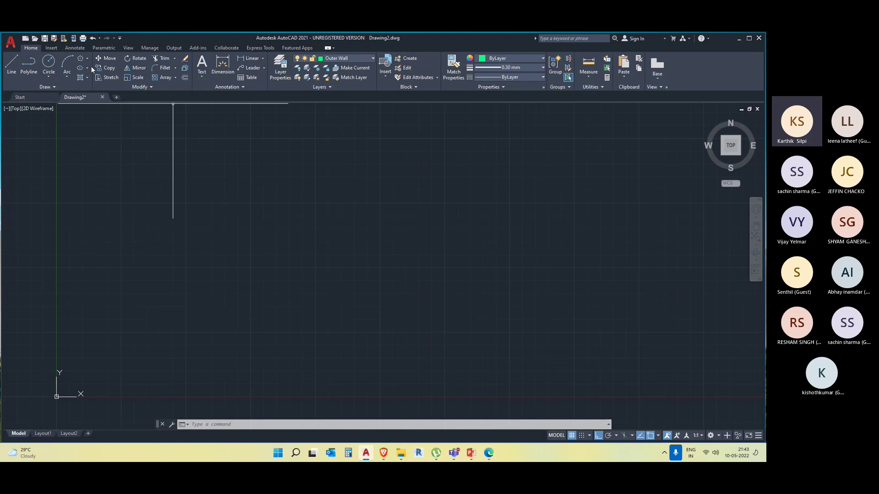
{"action": "type", "text": "rec"}
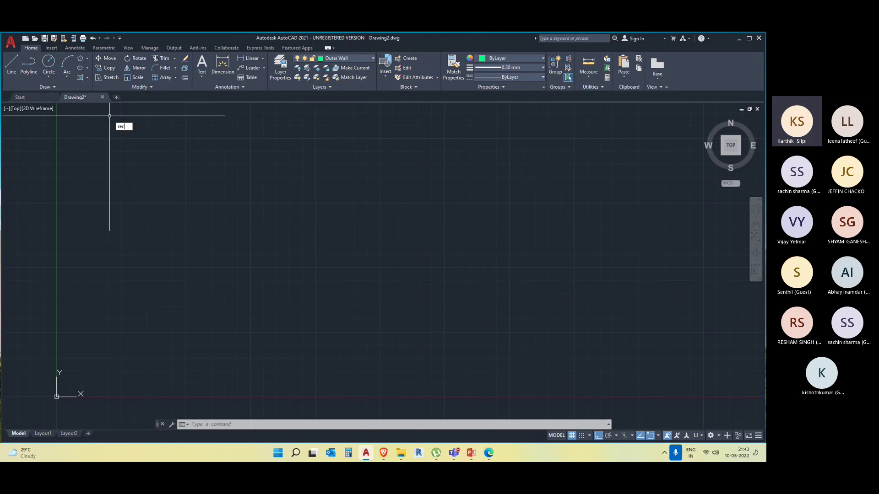
{"action": "left_click", "coordinate": [148, 134]}
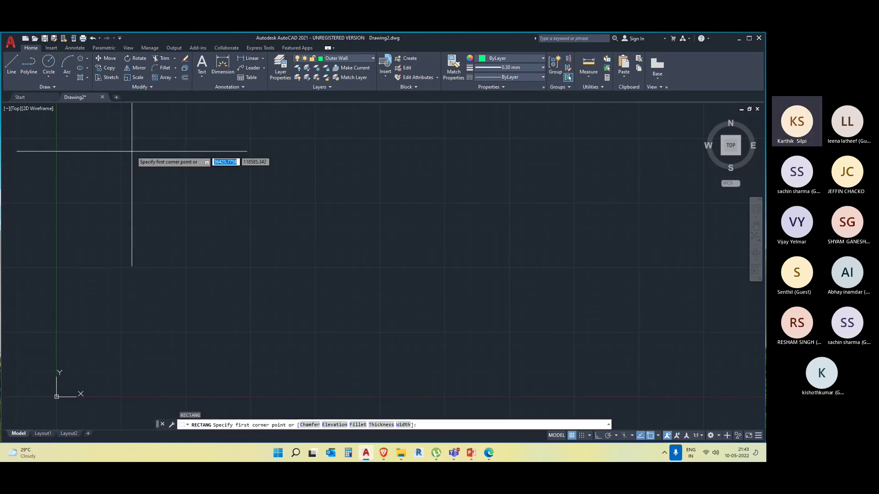
{"action": "left_click", "coordinate": [132, 151]}
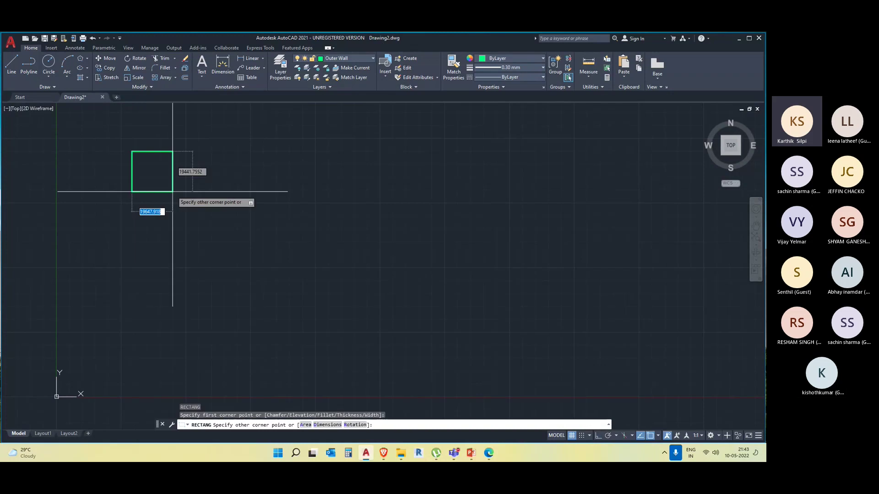
{"action": "left_click", "coordinate": [318, 310]}
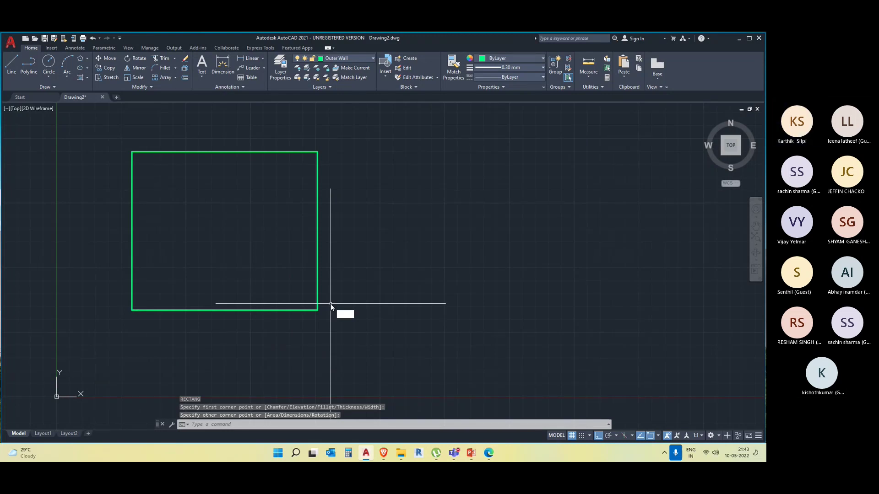
{"action": "type", "text": "0"}
{"action": "key", "text": "Return"}
{"action": "type", "text": "10"}
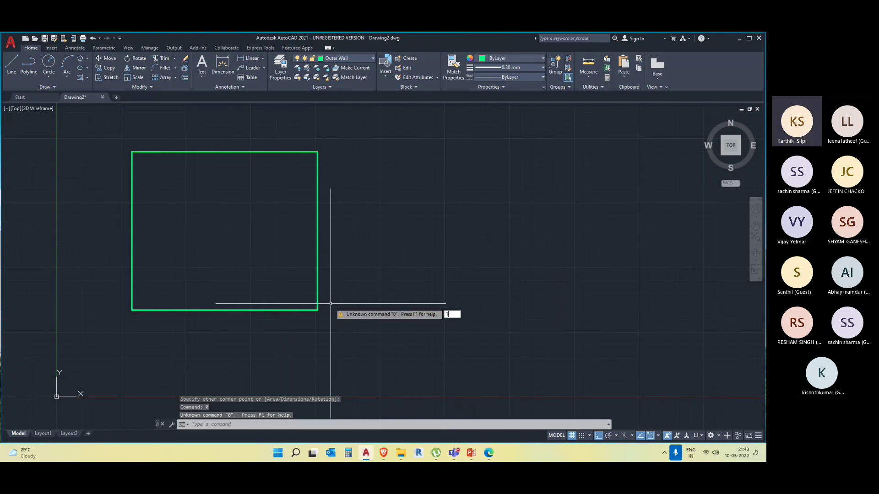
{"action": "key", "text": "Return"}
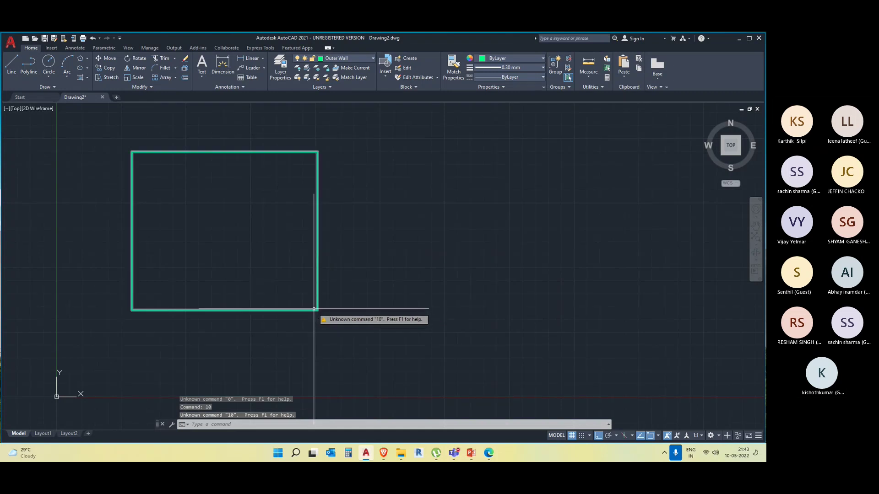
{"action": "left_click", "coordinate": [315, 306]}
{"action": "key", "text": "Escape"}
Offset the rectangle inward as the inner wall face, then make Inner Wall current
{"action": "type", "text": "o"}
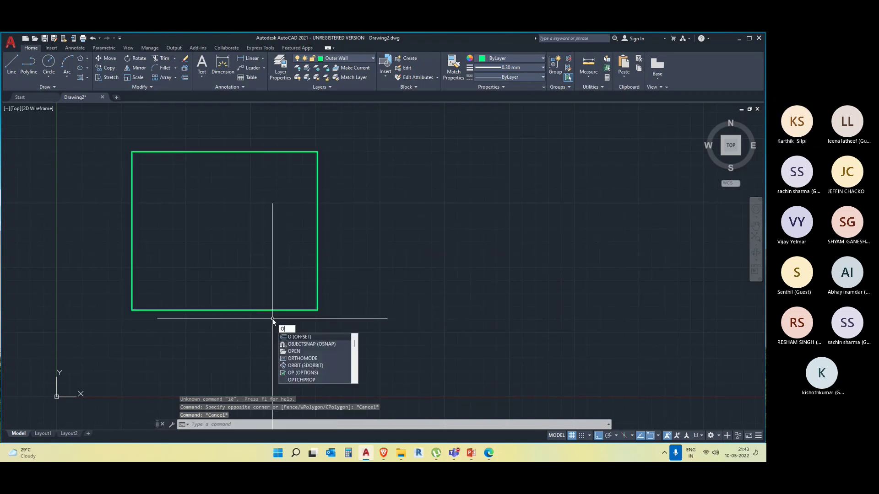
{"action": "key", "text": "Return"}
{"action": "left_click", "coordinate": [257, 310]}
{"action": "left_click", "coordinate": [259, 302]}
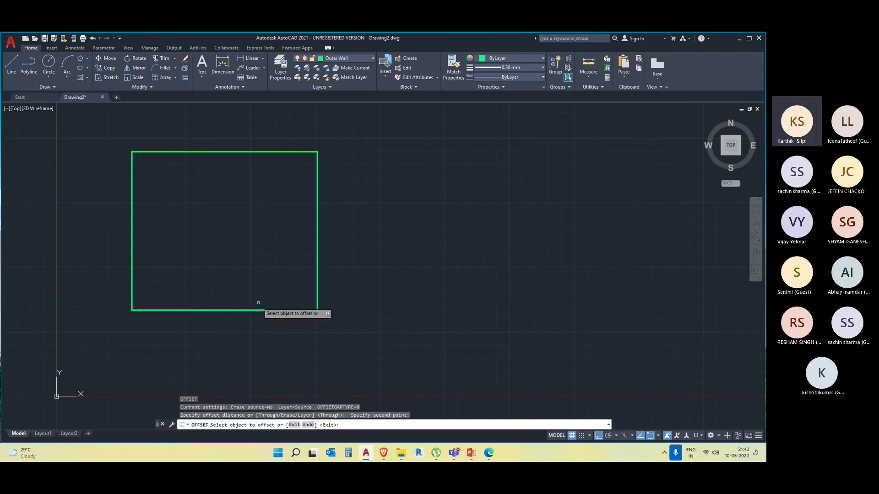
{"action": "left_click", "coordinate": [259, 310]}
{"action": "left_click", "coordinate": [260, 299]}
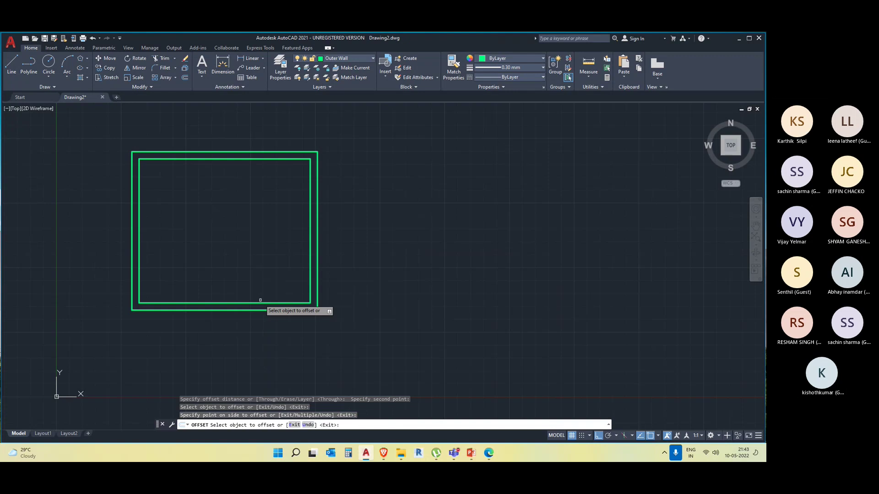
{"action": "key", "text": "Escape"}
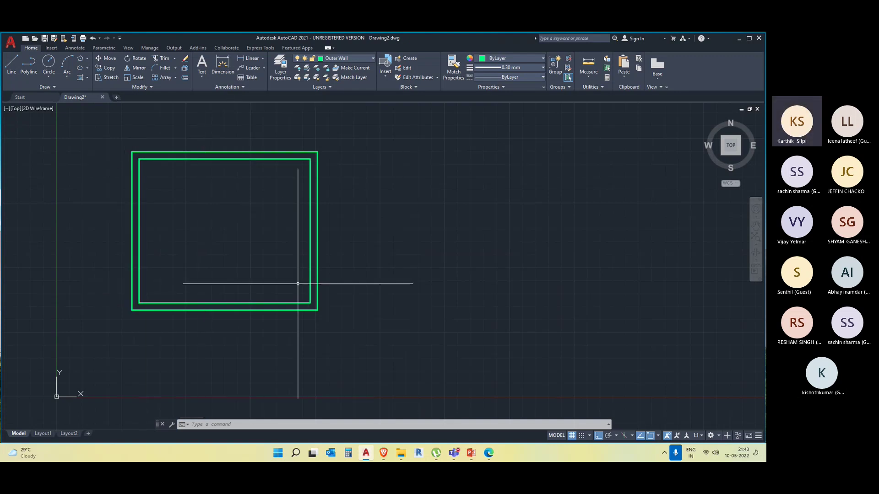
{"action": "left_click", "coordinate": [361, 60]}
{"action": "left_click", "coordinate": [355, 76]}
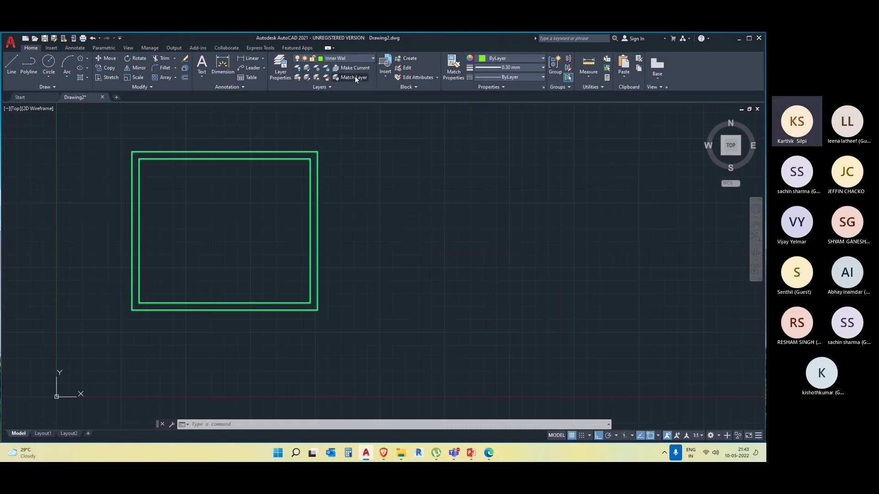
Draw a vertical line from the inner rectangle's top edge to its bottom edge
{"action": "left_click", "coordinate": [15, 62]}
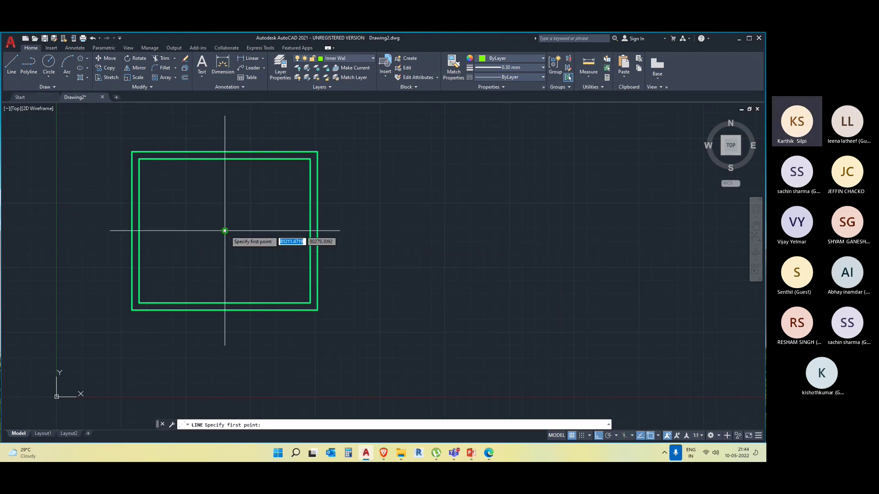
{"action": "left_click", "coordinate": [220, 173]}
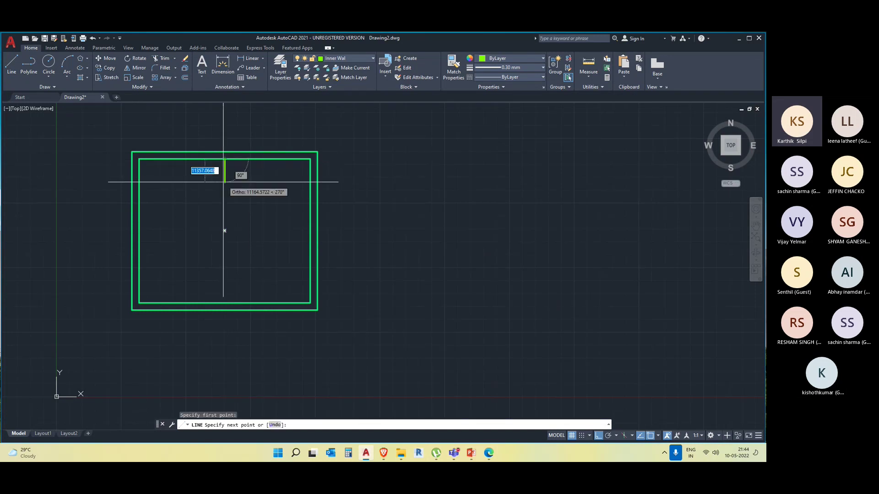
{"action": "key", "text": "Escape"}
{"action": "type", "text": "l"}
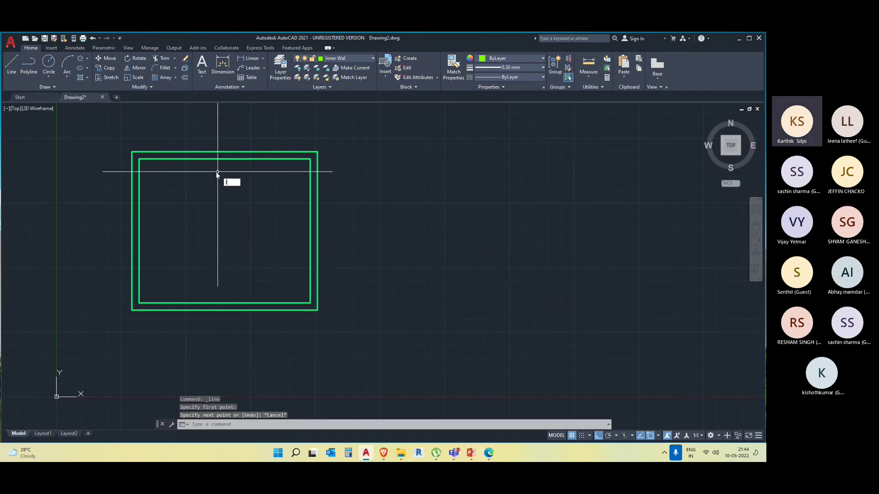
{"action": "key", "text": "Return"}
{"action": "left_click", "coordinate": [212, 159]}
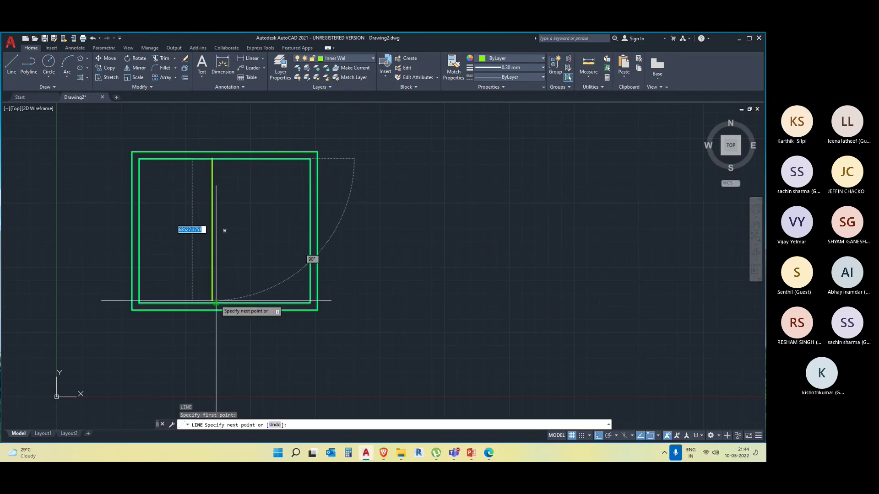
{"action": "left_click", "coordinate": [212, 302]}
{"action": "key", "text": "Escape"}
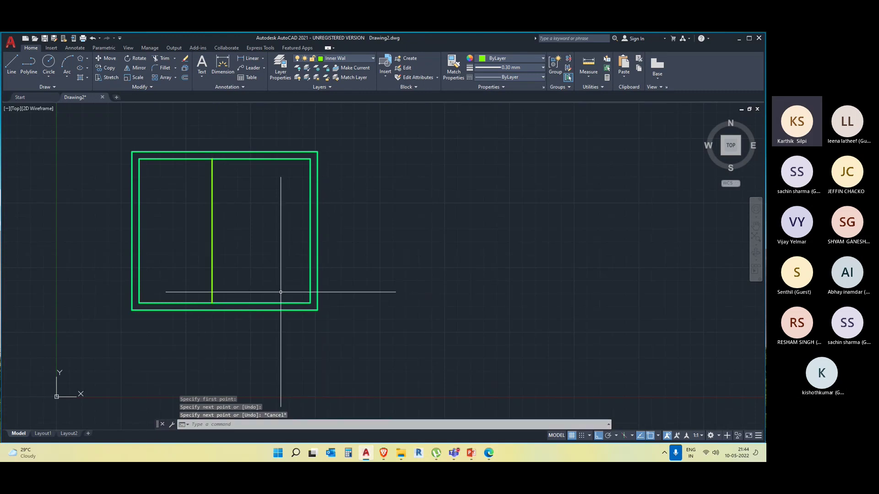
Offset the vertical line to the right to form a parallel partition
{"action": "type", "text": "o"}
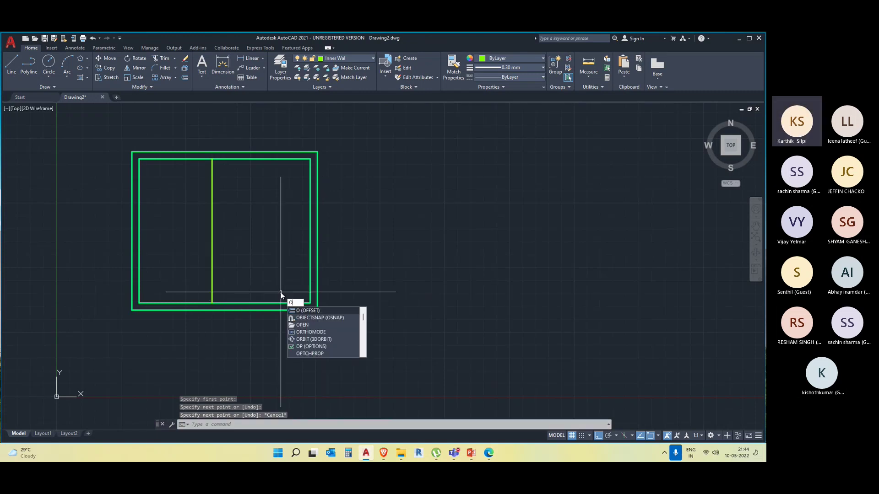
{"action": "key", "text": "Return"}
{"action": "left_click", "coordinate": [246, 302]}
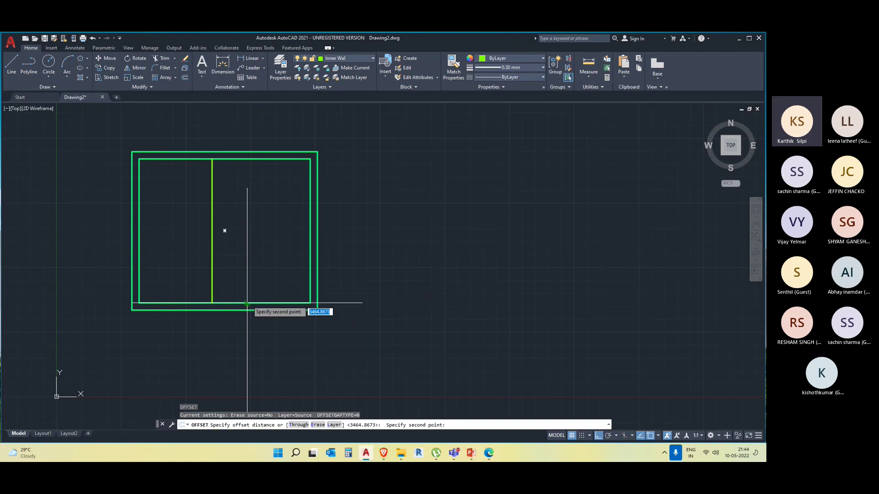
{"action": "left_click", "coordinate": [212, 302]}
{"action": "left_click", "coordinate": [211, 289]}
{"action": "left_click", "coordinate": [219, 278]}
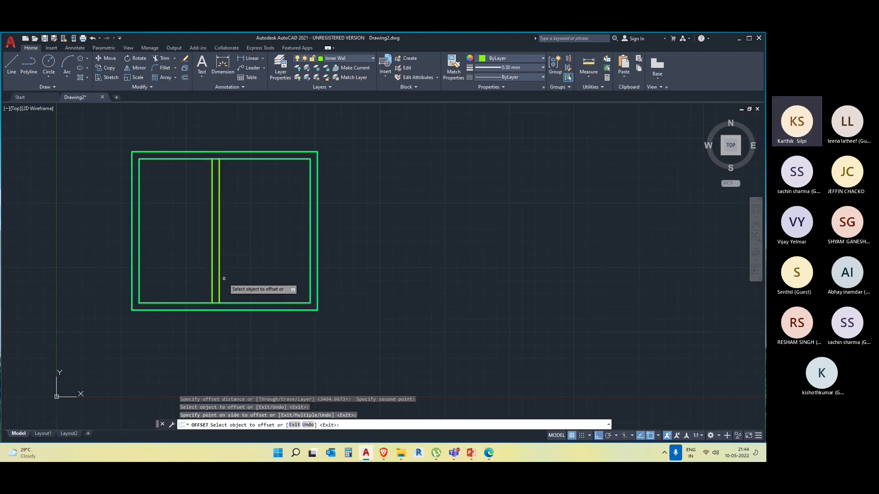
{"action": "key", "text": "Escape"}
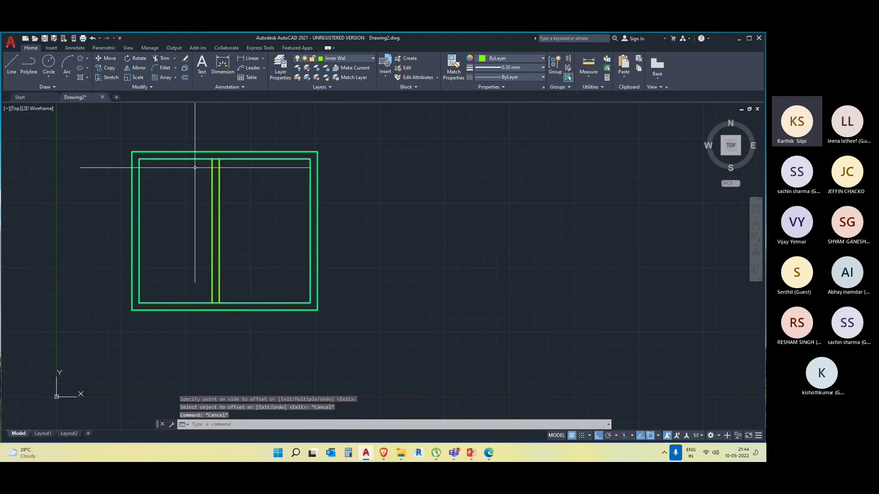
Select both vertical partition lines and open the Layer Properties Manager
{"action": "scroll", "coordinate": [230, 160], "scroll_direction": "up", "scroll_amount": 6}
{"action": "left_click", "coordinate": [226, 215]}
{"action": "left_click", "coordinate": [141, 194]}
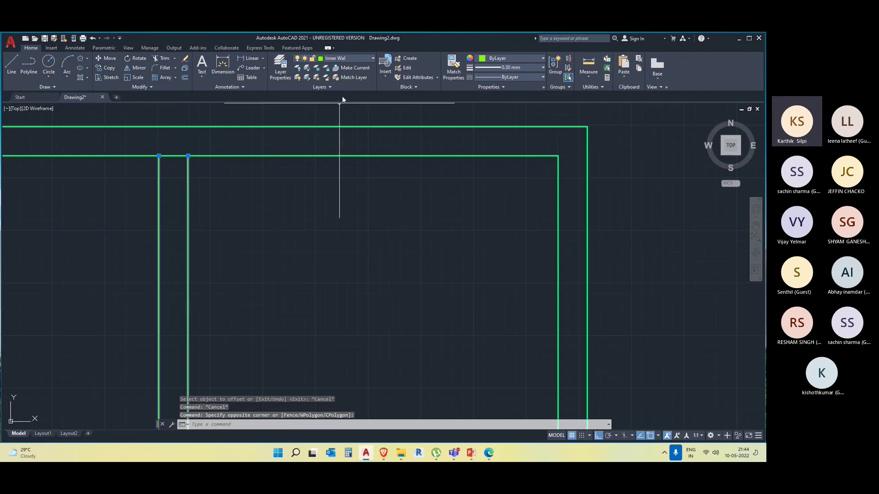
{"action": "left_click", "coordinate": [339, 58]}
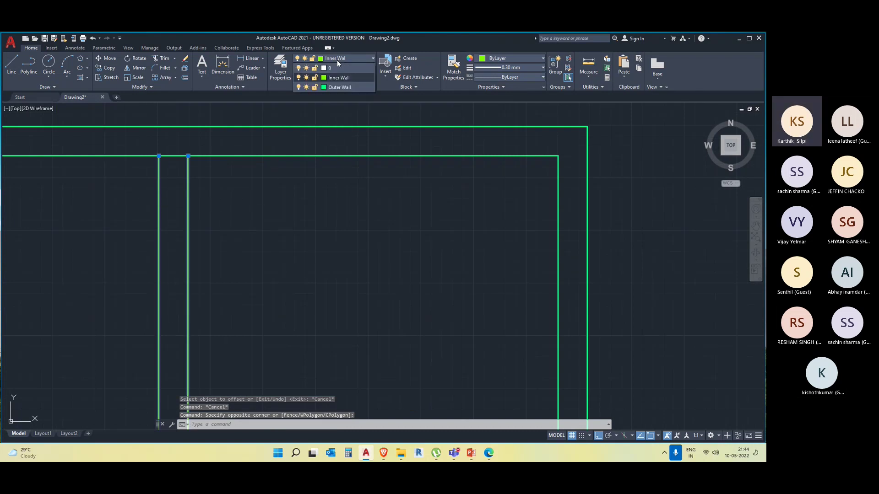
{"action": "left_click", "coordinate": [355, 117]}
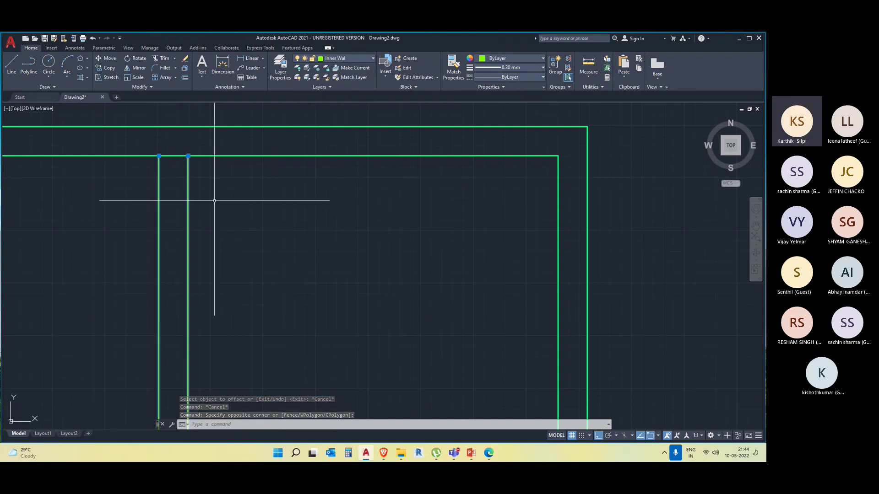
{"action": "left_click", "coordinate": [133, 222]}
{"action": "left_click", "coordinate": [284, 72]}
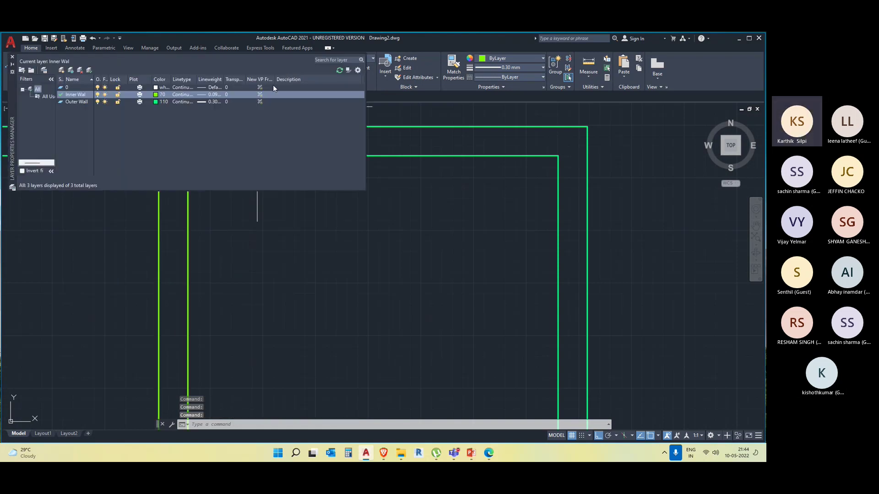
Set the Inner Wal layer's lineweight to Default
{"action": "left_click", "coordinate": [202, 94]}
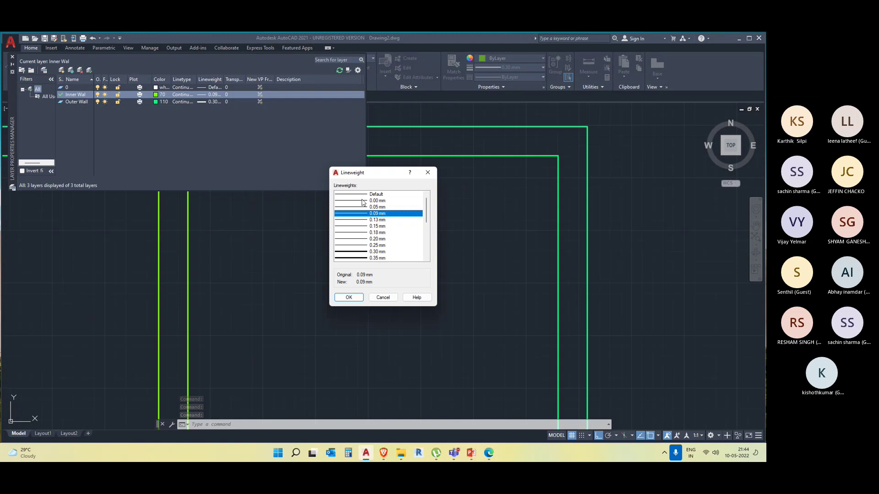
{"action": "left_click", "coordinate": [365, 194]}
{"action": "left_click", "coordinate": [349, 297]}
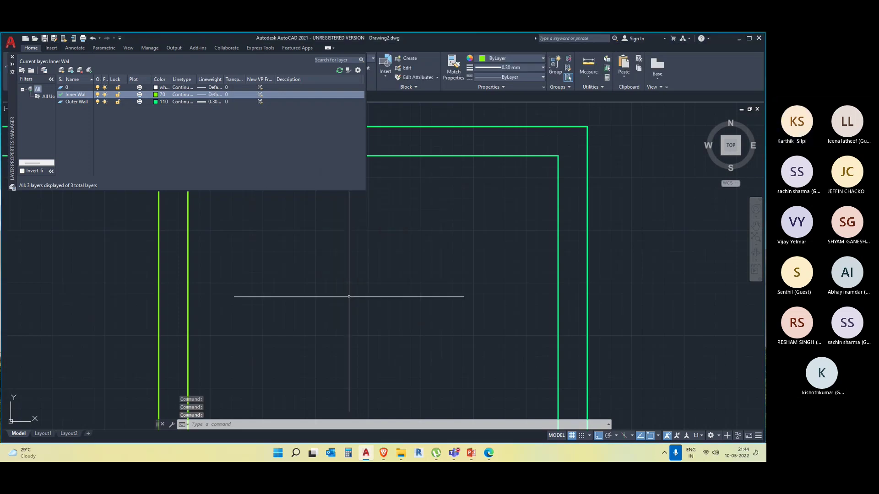
{"action": "left_click", "coordinate": [239, 265]}
Regenerate the drawing with RE and close the Layer Properties Manager
{"action": "key", "text": "Escape"}
{"action": "scroll", "coordinate": [316, 298], "scroll_direction": "down", "scroll_amount": 5}
{"action": "key", "text": "Escape"}
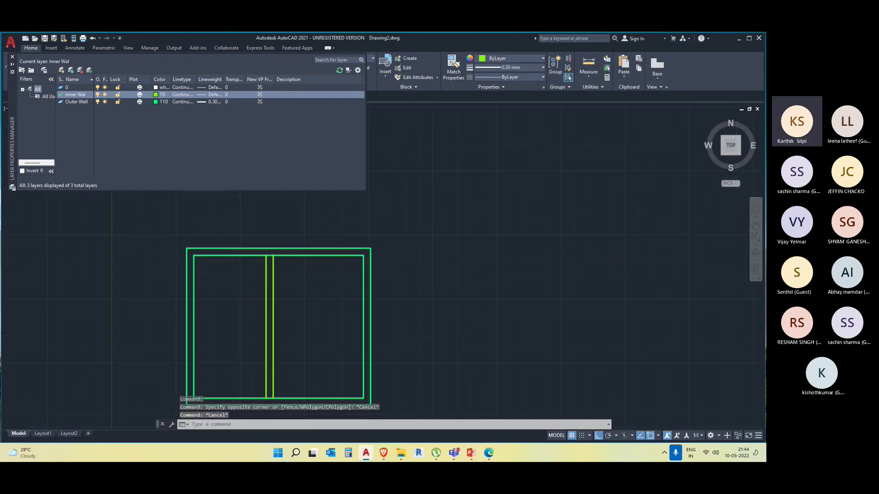
{"action": "scroll", "coordinate": [302, 300], "scroll_direction": "up", "scroll_amount": 5}
{"action": "type", "text": "re"}
{"action": "key", "text": "Return"}
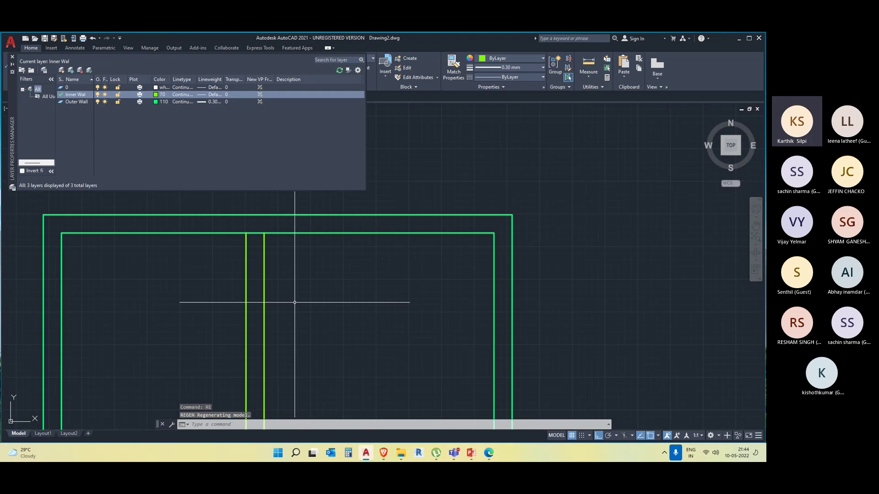
{"action": "middle_click_drag", "start_coordinate": [299, 240], "coordinate": [333, 249]}
{"action": "scroll", "coordinate": [336, 252], "scroll_direction": "down", "scroll_amount": 4}
{"action": "key", "text": "Escape"}
{"action": "key", "text": "Escape"}
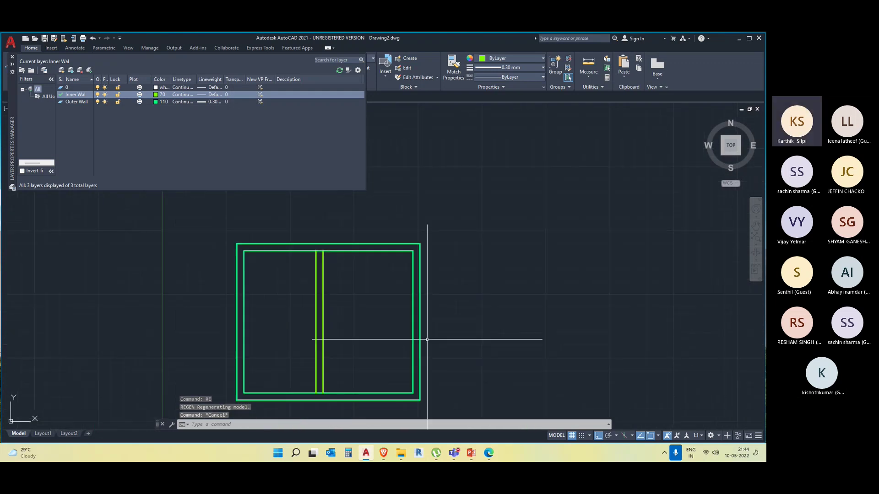
{"action": "left_click", "coordinate": [12, 57]}
{"action": "middle_click_drag", "start_coordinate": [511, 229], "coordinate": [485, 240]}
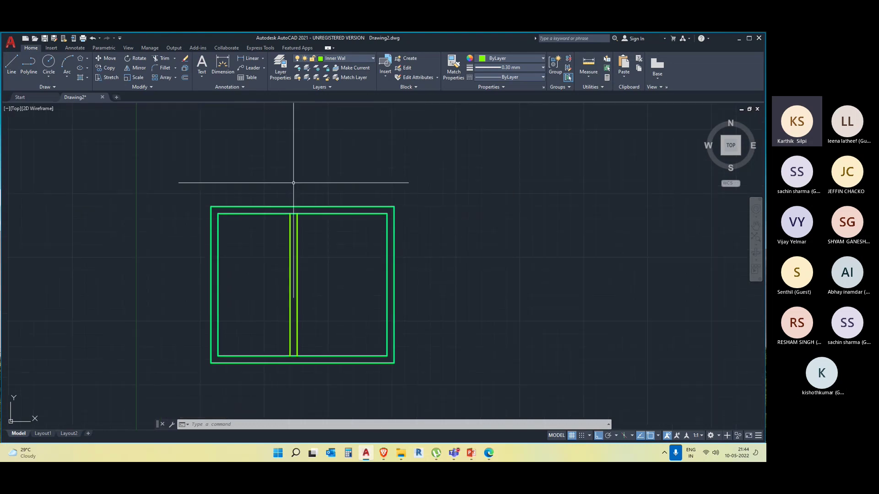
Cancel the stray window selection and pan the floor plan into view
{"action": "left_click", "coordinate": [422, 298]}
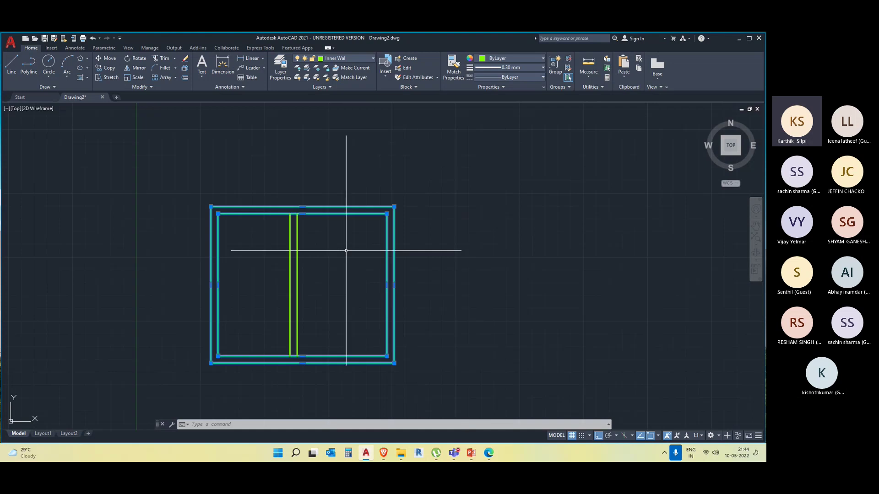
{"action": "key", "text": "Escape"}
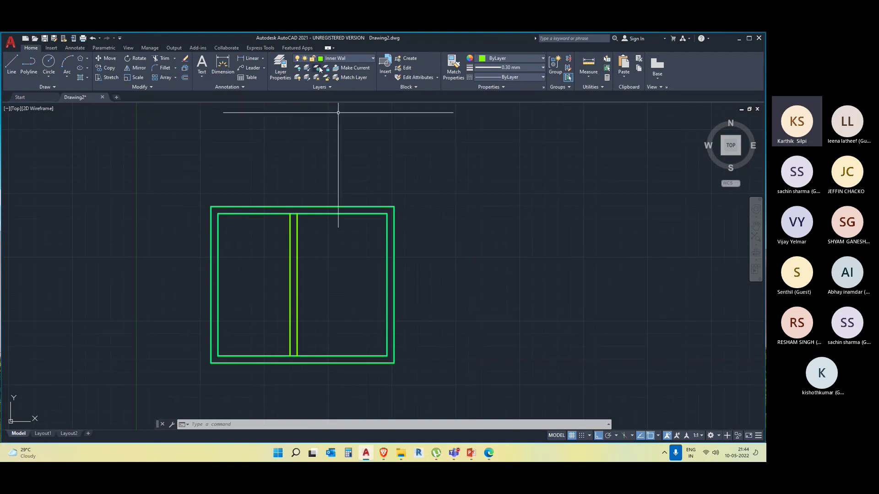
{"action": "middle_click_drag", "start_coordinate": [447, 320], "coordinate": [431, 302]}
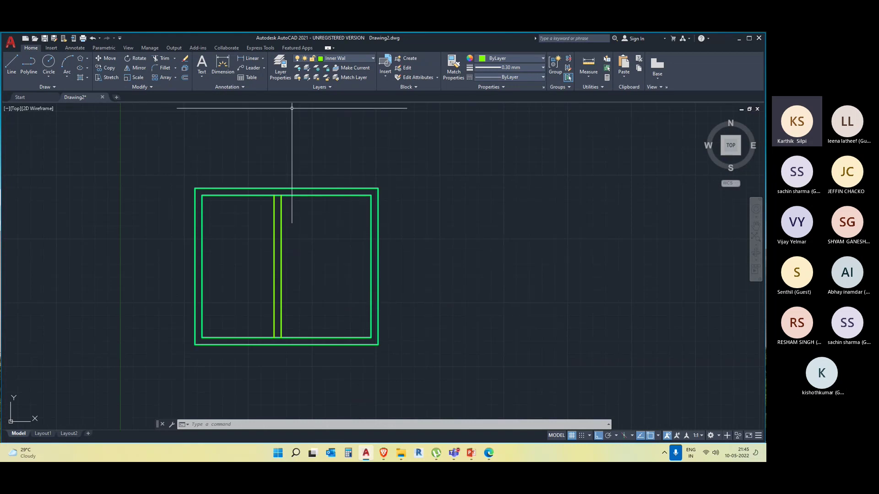
{"action": "middle_click_drag", "start_coordinate": [414, 259], "coordinate": [432, 262]}
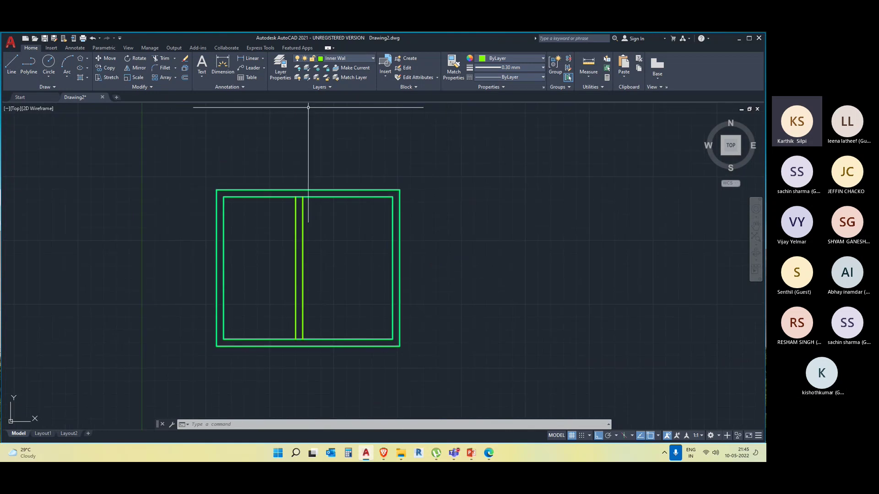
In Layer Properties, turn Outer Wall off and back on, then widen the On column
{"action": "left_click", "coordinate": [283, 71]}
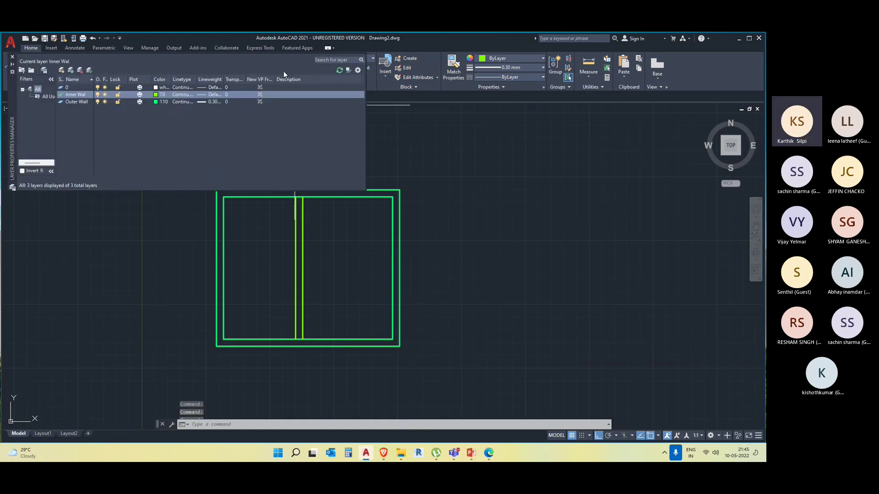
{"action": "left_click", "coordinate": [97, 101]}
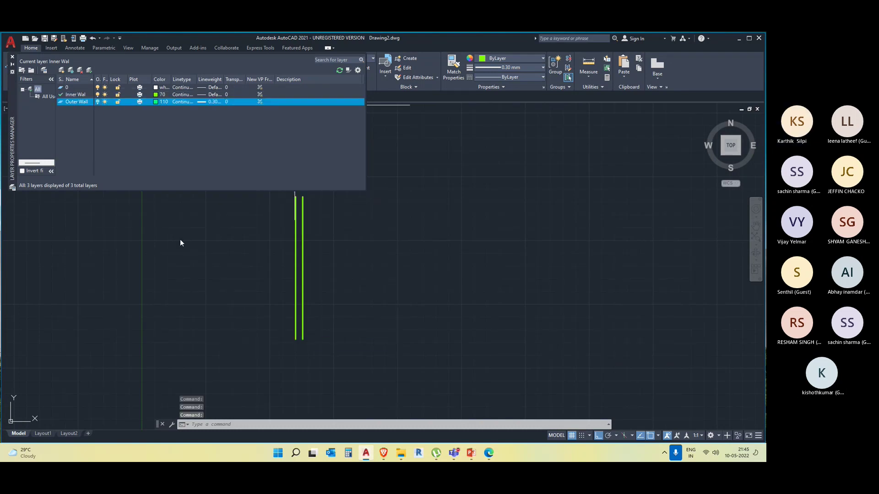
{"action": "mouse_move", "coordinate": [253, 276]}
{"action": "middle_mouse_down"}
{"action": "mouse_move", "coordinate": [373, 294]}
{"action": "mouse_move", "coordinate": [403, 280]}
{"action": "middle_mouse_up"}
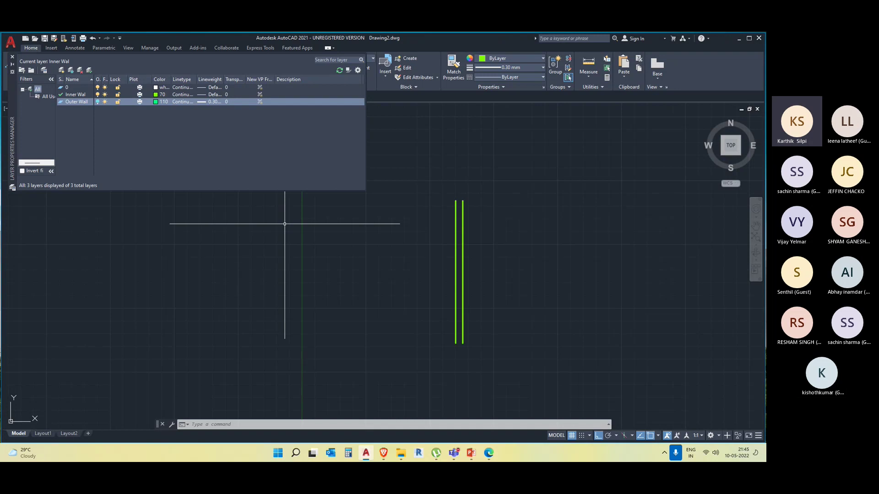
{"action": "left_click", "coordinate": [97, 101]}
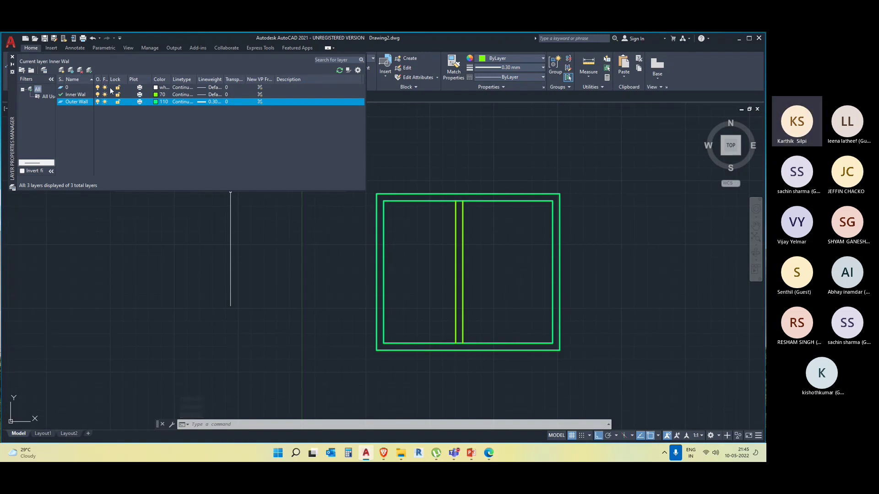
{"action": "left_click_drag", "start_coordinate": [110, 79], "coordinate": [143, 80]}
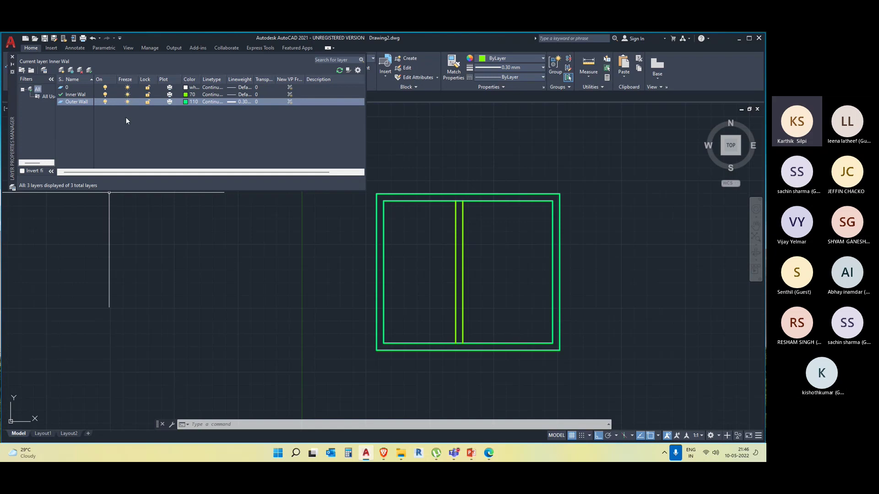
Toggle Outer Wall's freeze and on states, leaving it frozen so only partitions show
{"action": "left_click", "coordinate": [127, 101]}
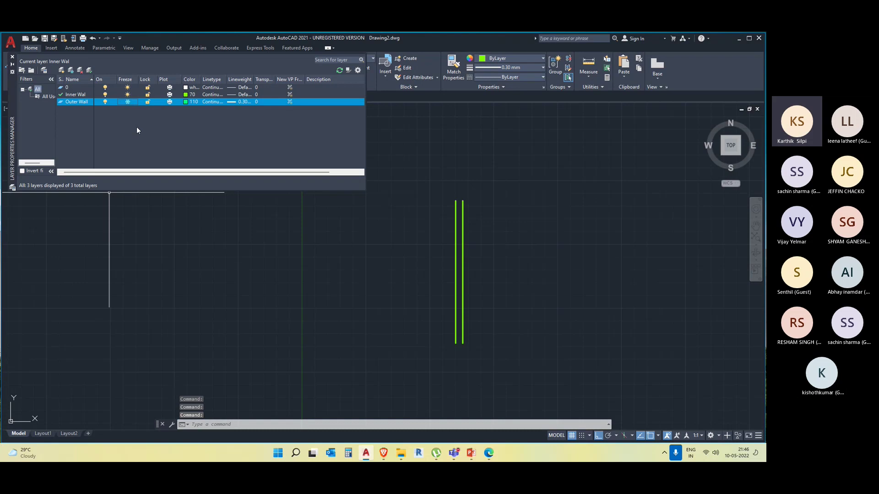
{"action": "left_click", "coordinate": [128, 102]}
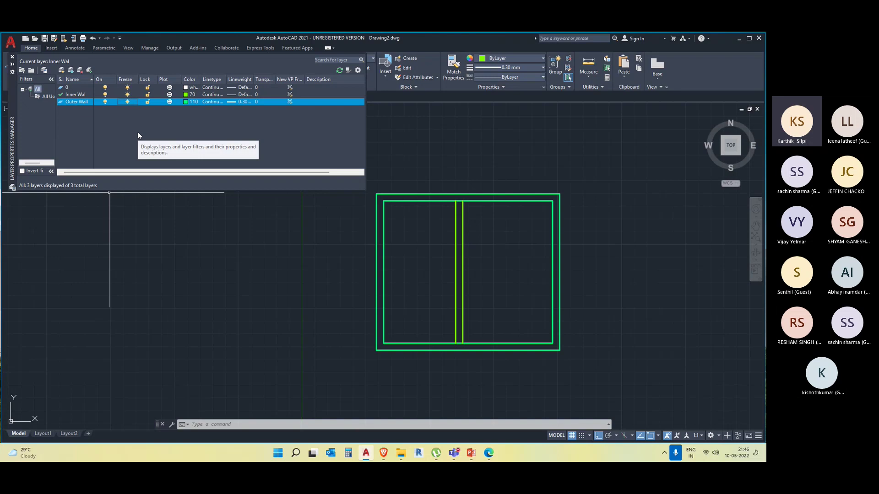
{"action": "left_click", "coordinate": [105, 101]}
{"action": "left_click", "coordinate": [105, 102]}
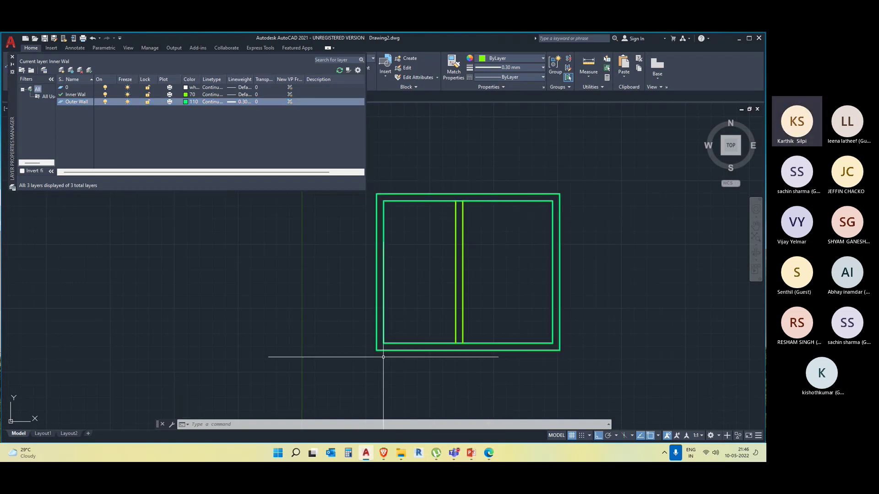
{"action": "left_click", "coordinate": [128, 101]}
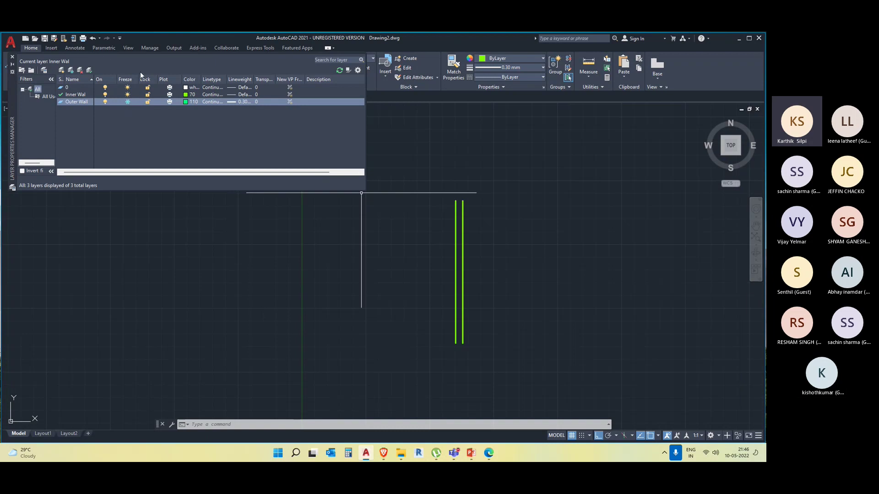
{"action": "scroll", "coordinate": [502, 237], "scroll_direction": "down", "scroll_amount": 3}
{"action": "middle_click_drag", "start_coordinate": [503, 237], "coordinate": [397, 278]}
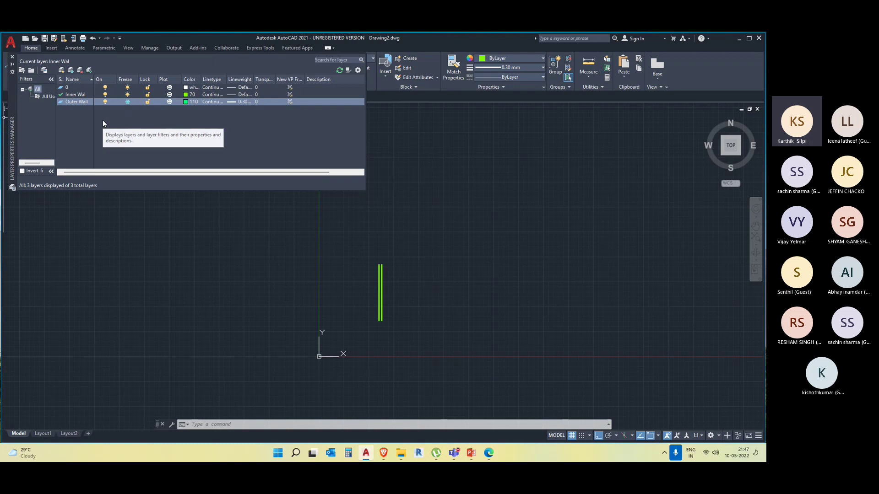
Toggle Outer Wall's freeze and on icons, ending with it thawed and turned on
{"action": "left_click", "coordinate": [127, 101]}
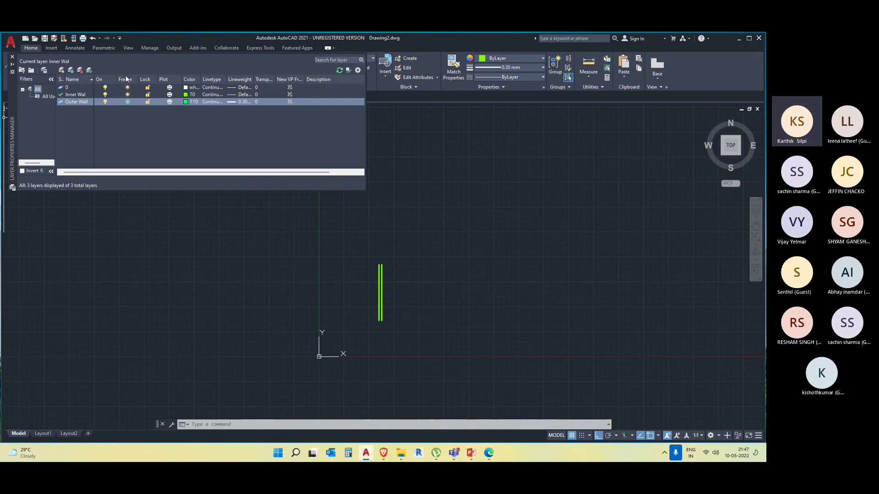
{"action": "left_click", "coordinate": [128, 102]}
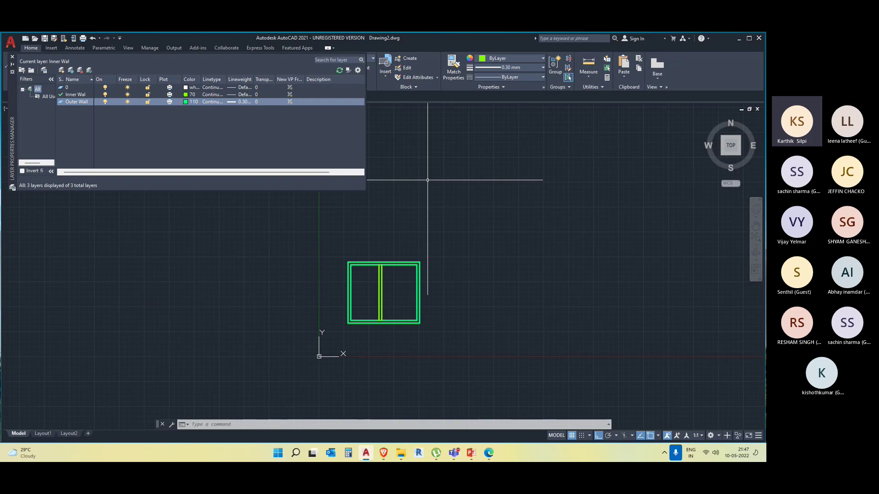
{"action": "middle_click_drag", "start_coordinate": [428, 180], "coordinate": [429, 190]}
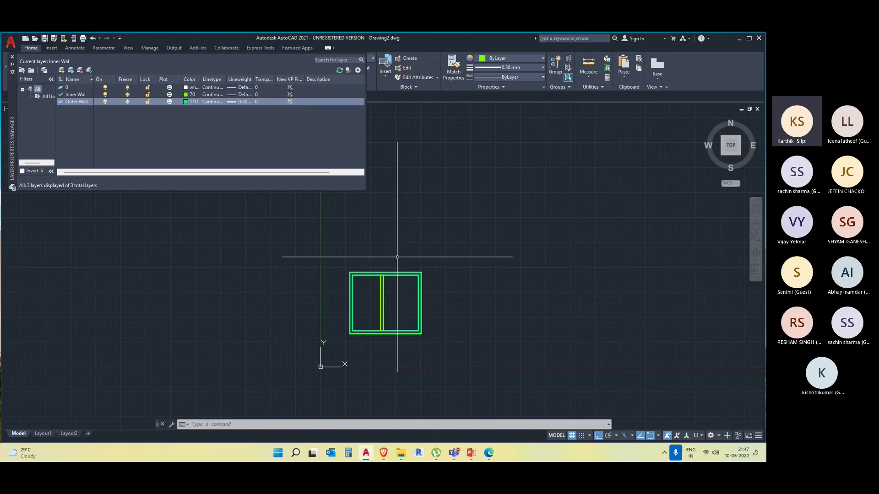
{"action": "left_click", "coordinate": [399, 298]}
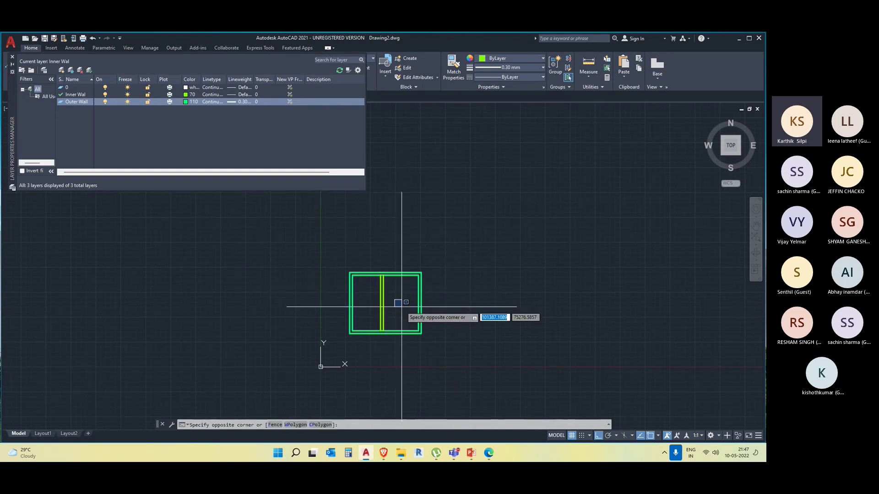
{"action": "left_click", "coordinate": [402, 306]}
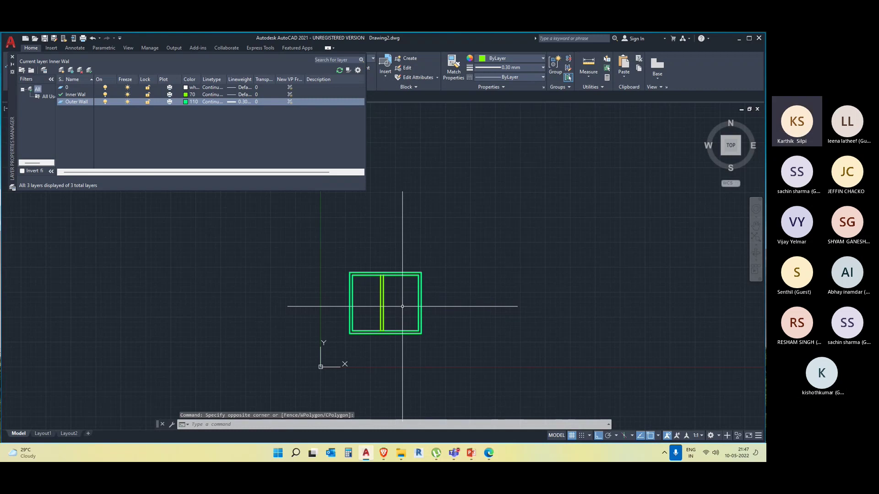
{"action": "middle_click_drag", "start_coordinate": [460, 333], "coordinate": [380, 329]}
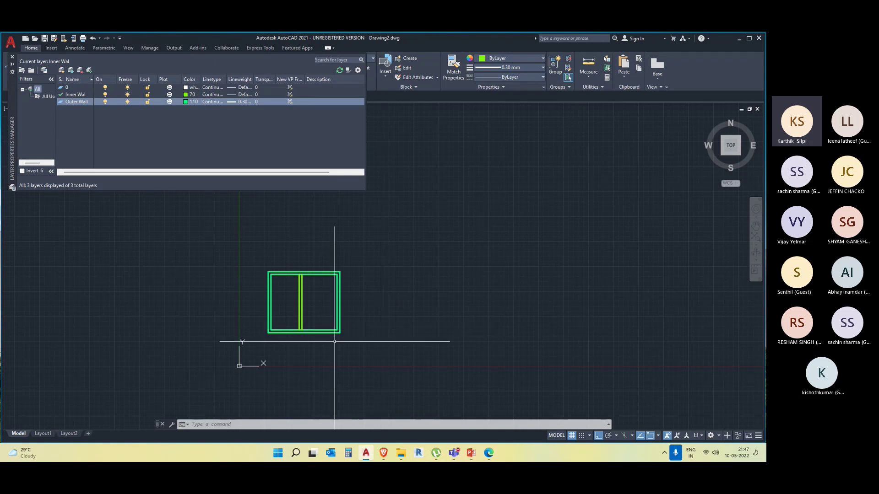
{"action": "left_click", "coordinate": [127, 101]}
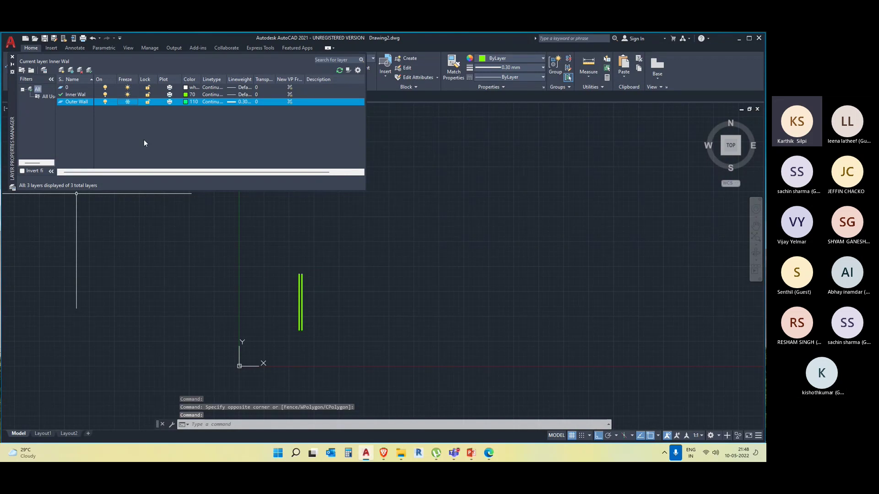
{"action": "left_click", "coordinate": [127, 102]}
{"action": "left_click", "coordinate": [105, 102]}
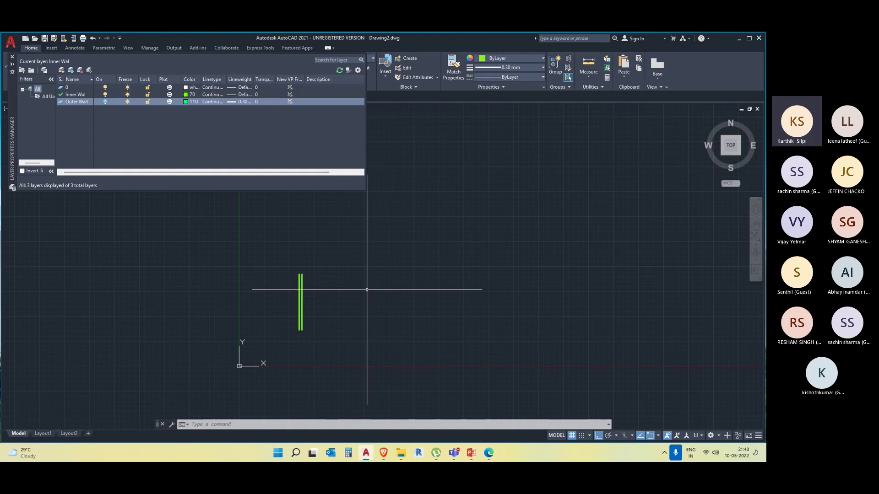
{"action": "middle_click_drag", "start_coordinate": [367, 291], "coordinate": [291, 306]}
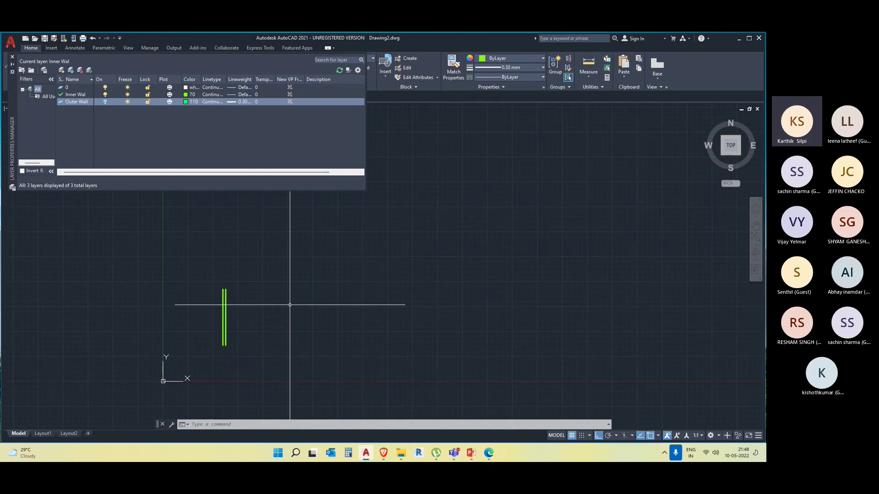
{"action": "left_click", "coordinate": [105, 102]}
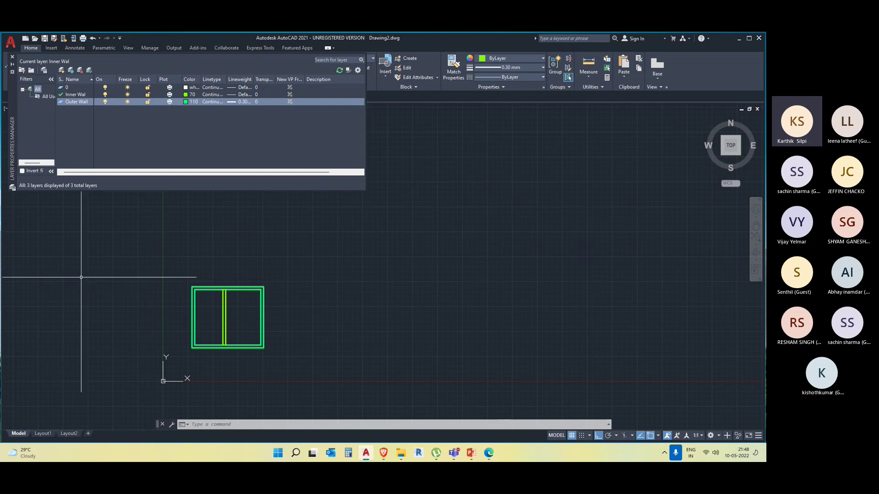
Toggle Inner Wal's plot setting off and back on, select it, and zoom out to the whole plan
{"action": "left_click", "coordinate": [169, 89]}
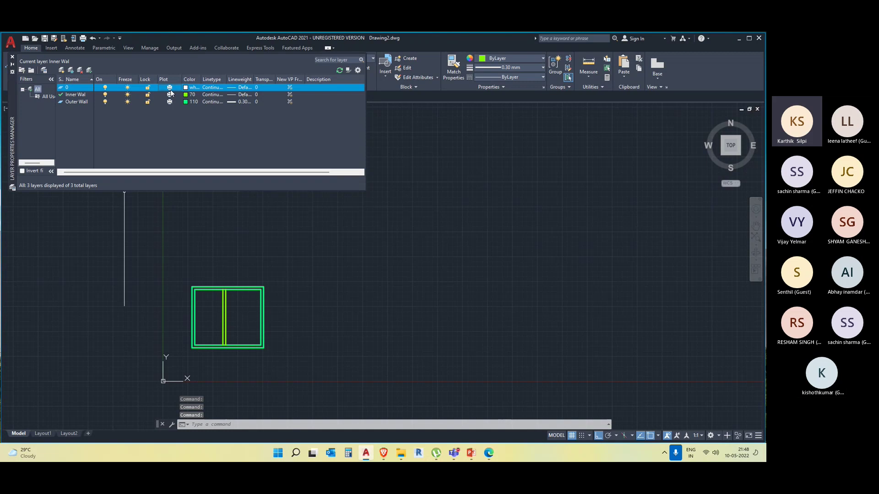
{"action": "left_click", "coordinate": [169, 94]}
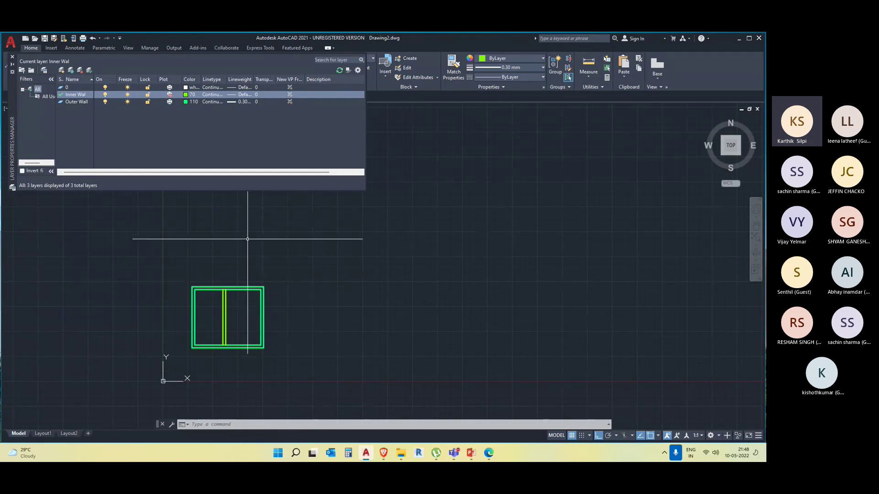
{"action": "left_click", "coordinate": [168, 95]}
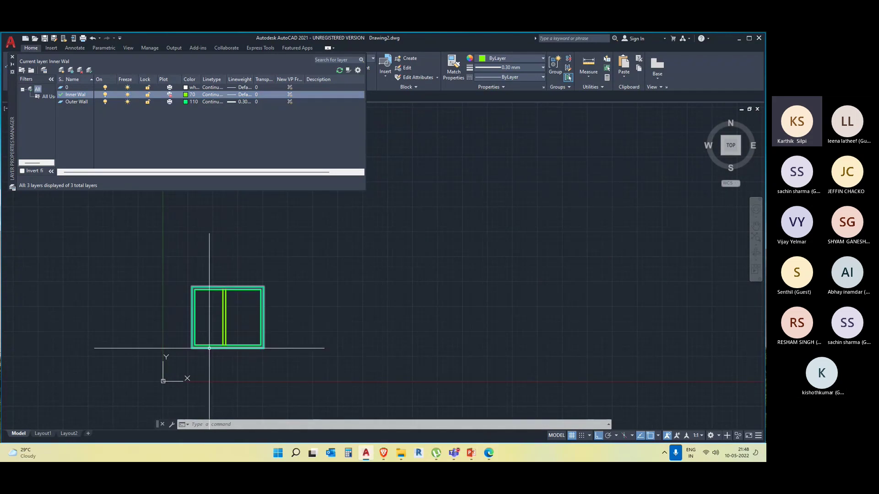
{"action": "mouse_move", "coordinate": [209, 349]}
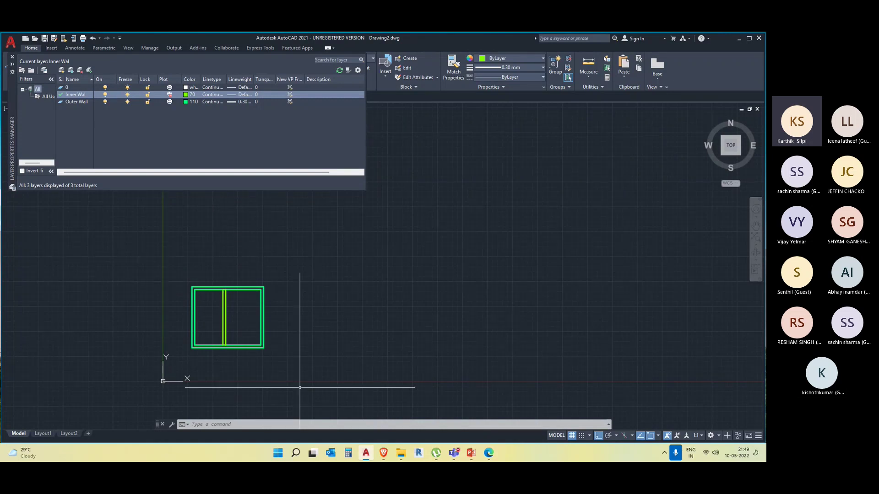
{"action": "left_click", "coordinate": [169, 96]}
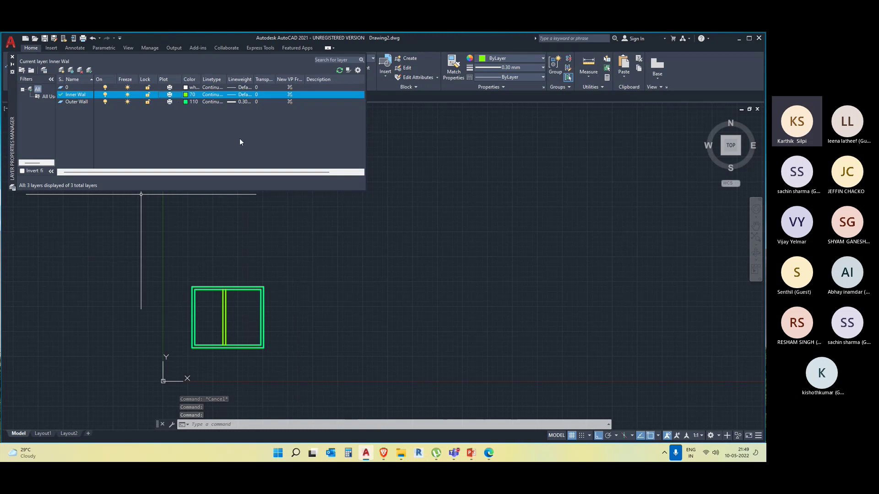
{"action": "scroll", "coordinate": [378, 256], "scroll_direction": "down", "scroll_amount": 4}
{"action": "middle_click_drag", "start_coordinate": [443, 249], "coordinate": [413, 261]}
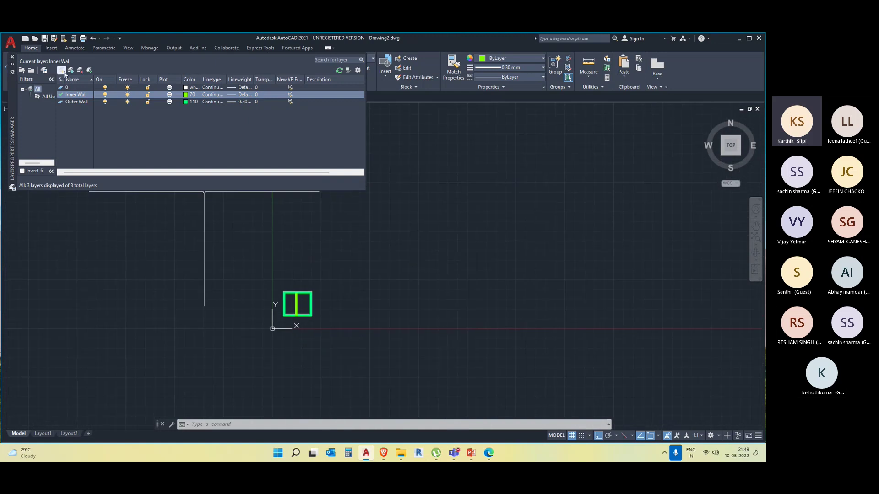
{"action": "left_click", "coordinate": [78, 102]}
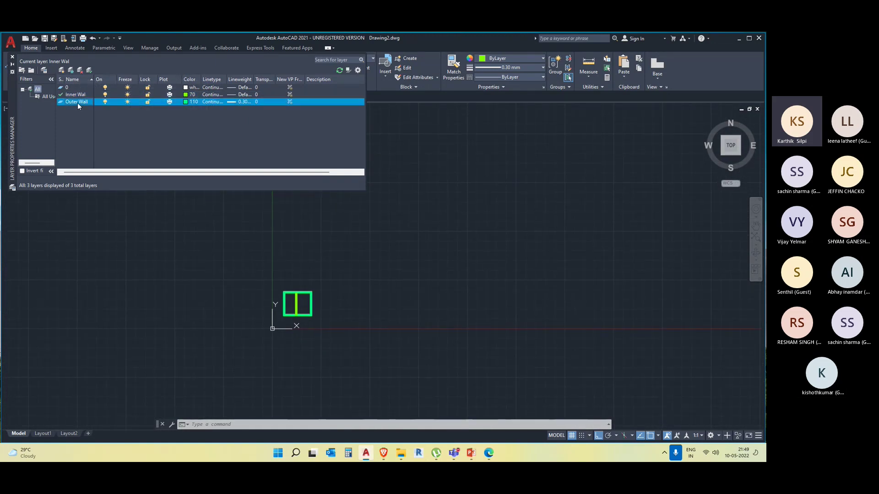
{"action": "left_click", "coordinate": [79, 71]}
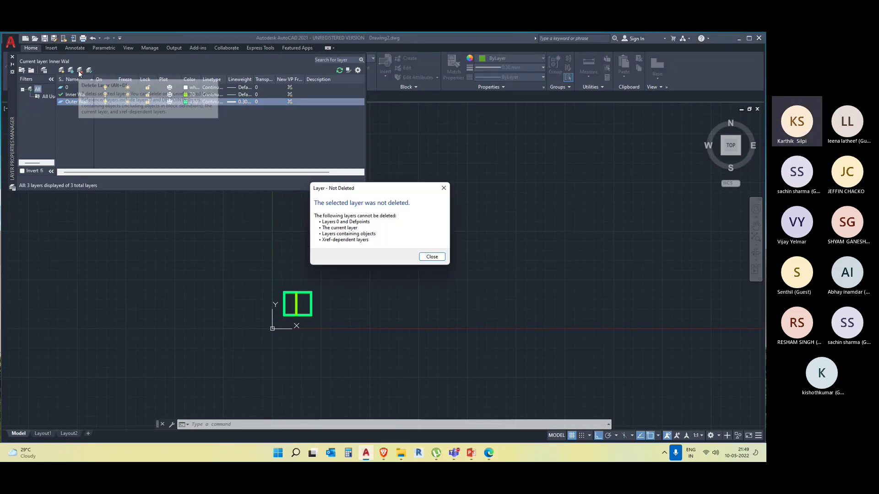
{"action": "left_click", "coordinate": [430, 257]}
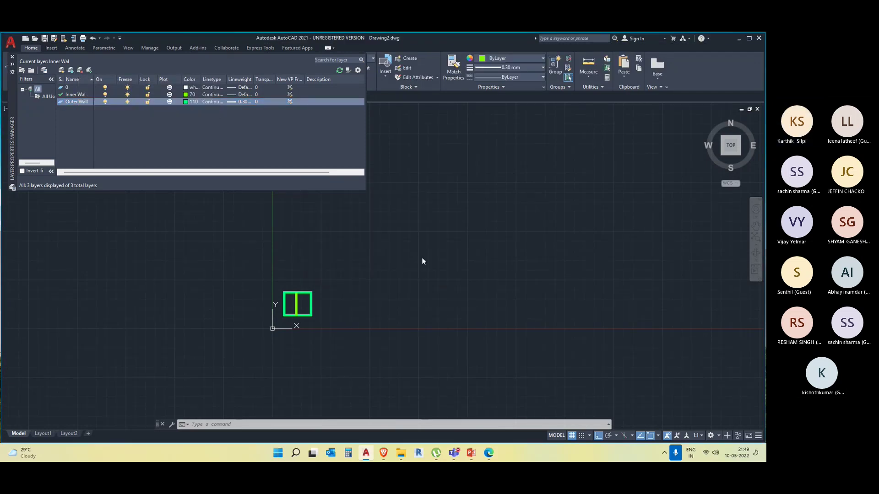
{"action": "scroll", "coordinate": [250, 256], "scroll_direction": "down", "scroll_amount": 5}
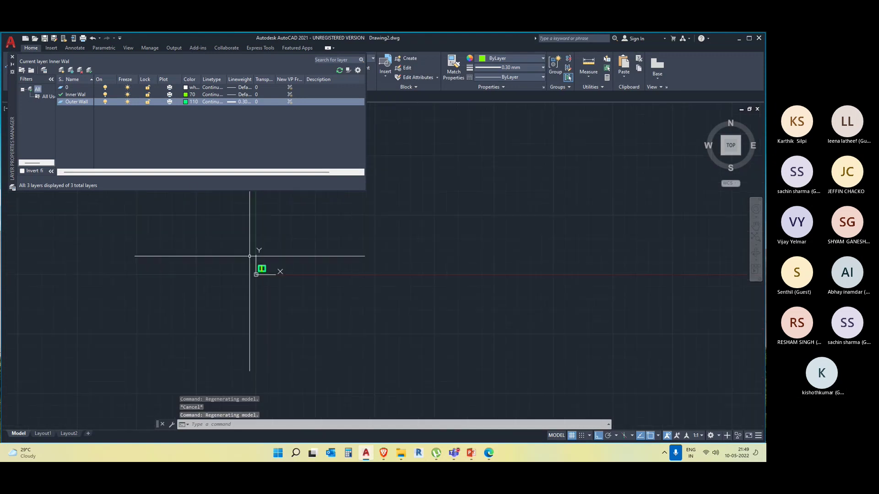
{"action": "scroll", "coordinate": [250, 257], "scroll_direction": "up", "scroll_amount": 5}
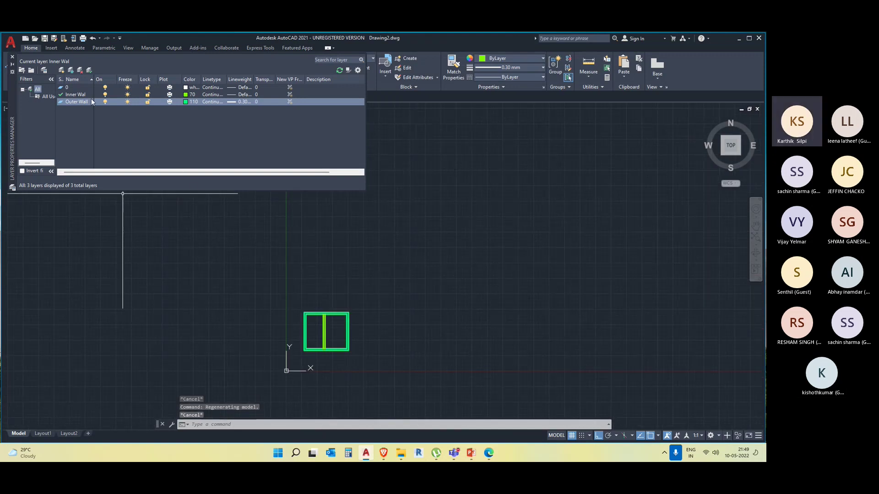
{"action": "left_click", "coordinate": [90, 69]}
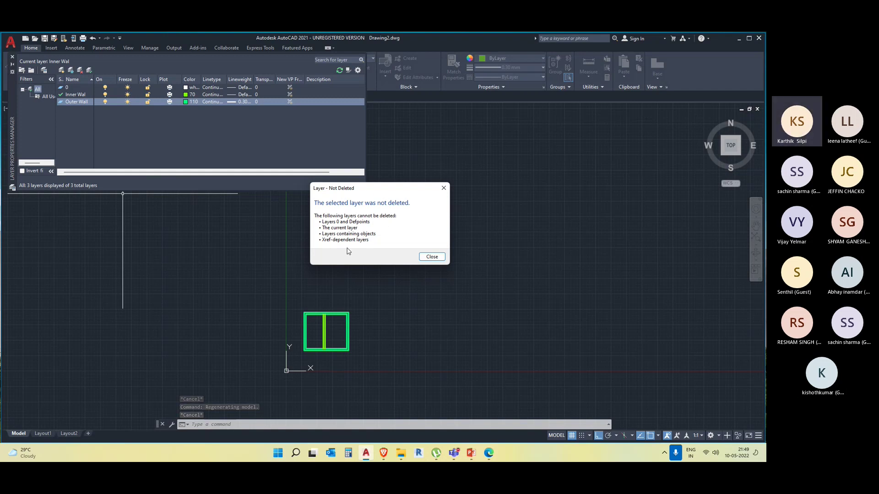
{"action": "left_click", "coordinate": [432, 257]}
{"action": "scroll", "coordinate": [337, 326], "scroll_direction": "up", "scroll_amount": 5}
{"action": "left_click", "coordinate": [354, 297]}
Window-select the outer and inner wall rectangles and erase them
{"action": "key", "text": "Escape"}
{"action": "scroll", "coordinate": [367, 300], "scroll_direction": "down", "scroll_amount": 4}
{"action": "left_click", "coordinate": [368, 299]}
{"action": "left_click", "coordinate": [356, 226]}
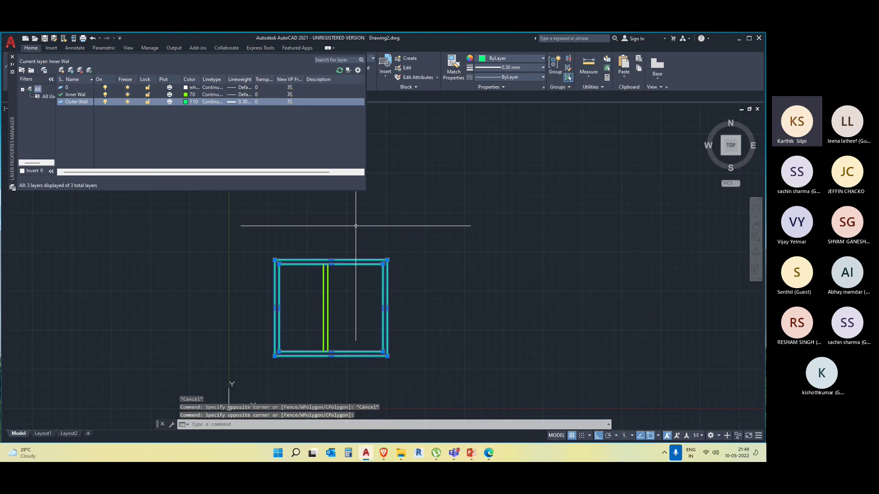
{"action": "key", "text": "Delete"}
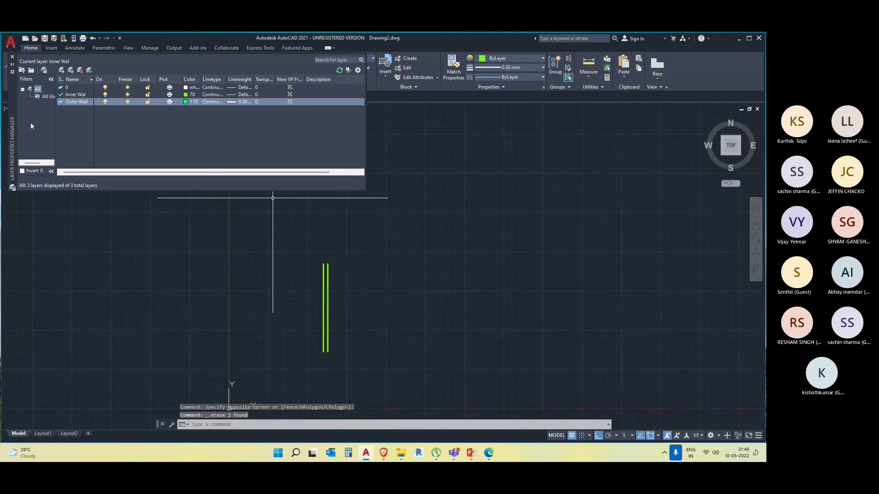
Delete the empty Outer Wall layer and create a new layer named Layer1
{"action": "left_click", "coordinate": [82, 72]}
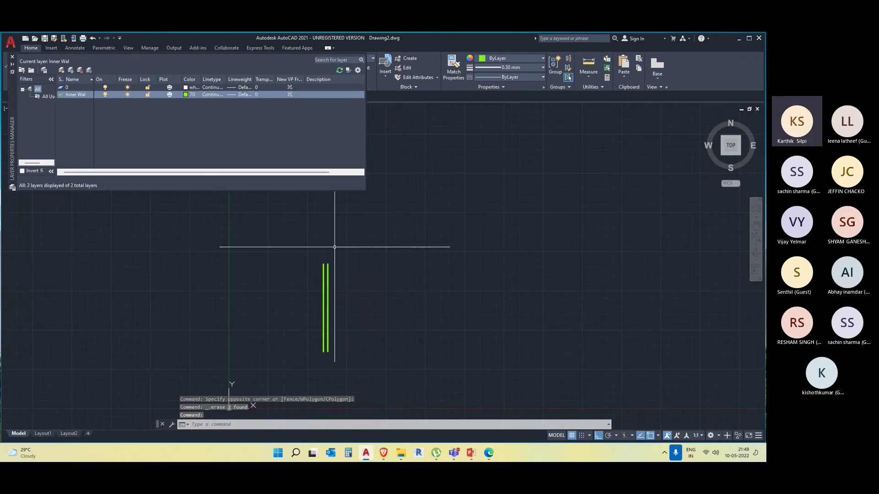
{"action": "left_click", "coordinate": [358, 314]}
{"action": "left_click", "coordinate": [314, 280]}
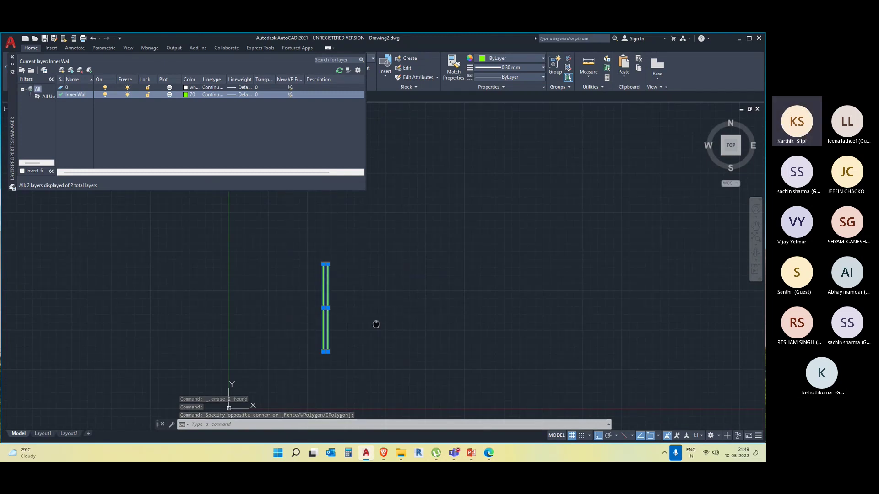
{"action": "middle_click_drag", "start_coordinate": [375, 324], "coordinate": [341, 324]}
{"action": "key", "text": "Escape"}
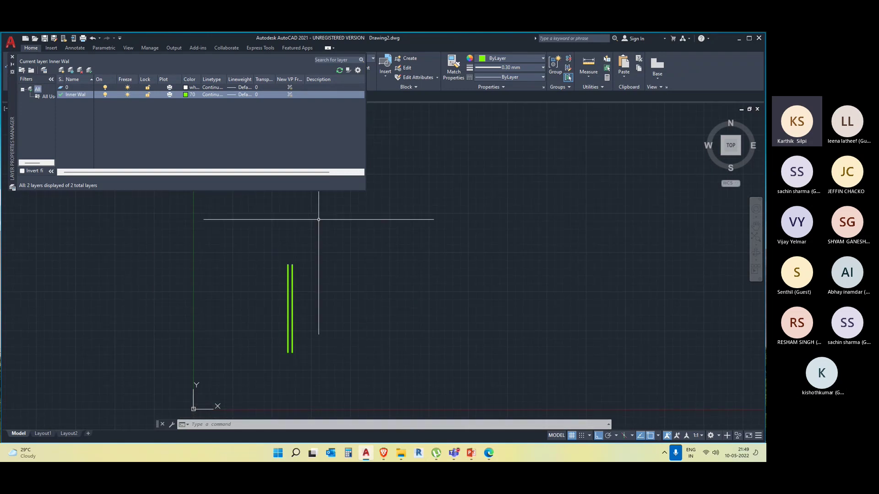
{"action": "key", "text": "Escape"}
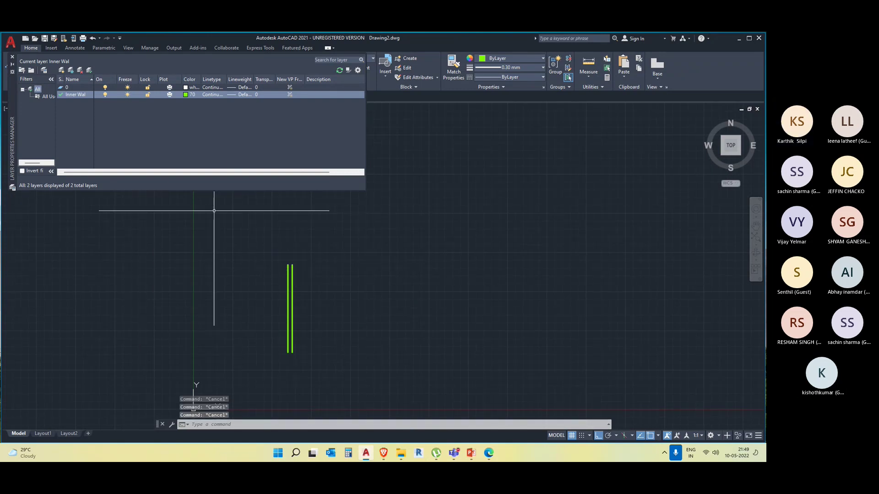
{"action": "left_click", "coordinate": [62, 70]}
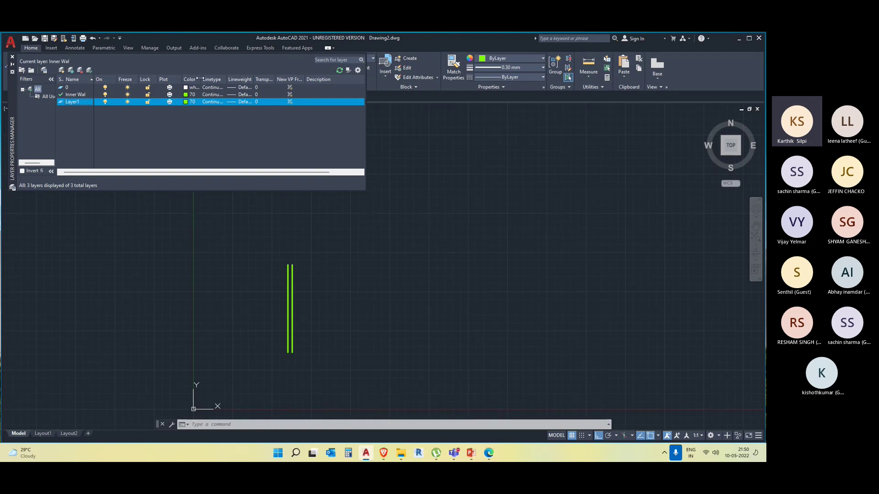
Browse the loadable linetypes in acadiso.lin for Layer1's linetype
{"action": "left_click", "coordinate": [215, 102]}
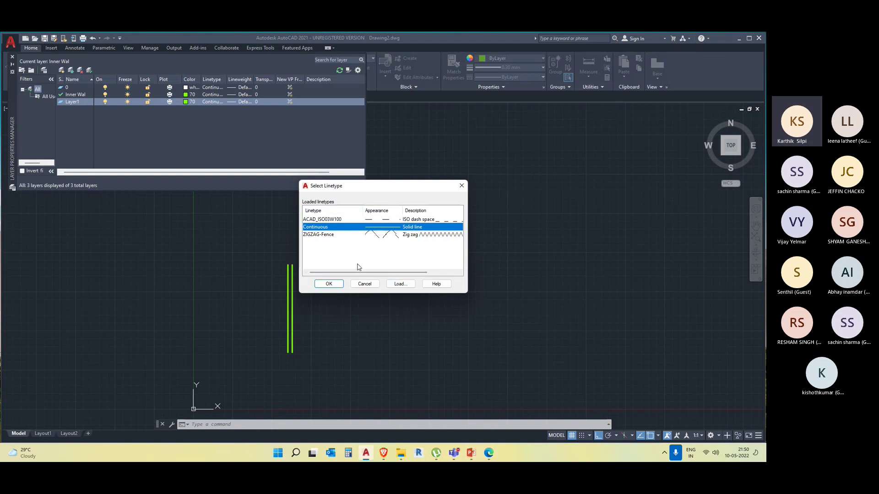
{"action": "left_click", "coordinate": [392, 284]}
{"action": "scroll", "coordinate": [383, 258], "scroll_direction": "down", "scroll_amount": 15}
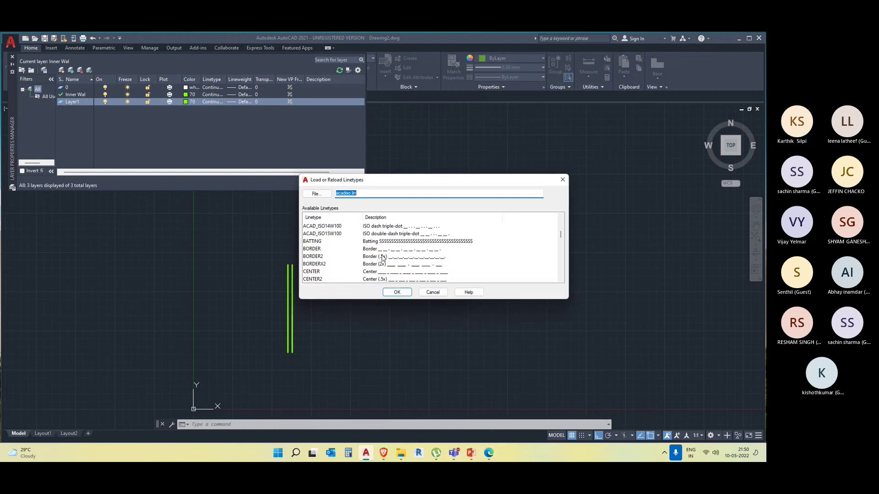
{"action": "scroll", "coordinate": [383, 258], "scroll_direction": "up", "scroll_amount": 15}
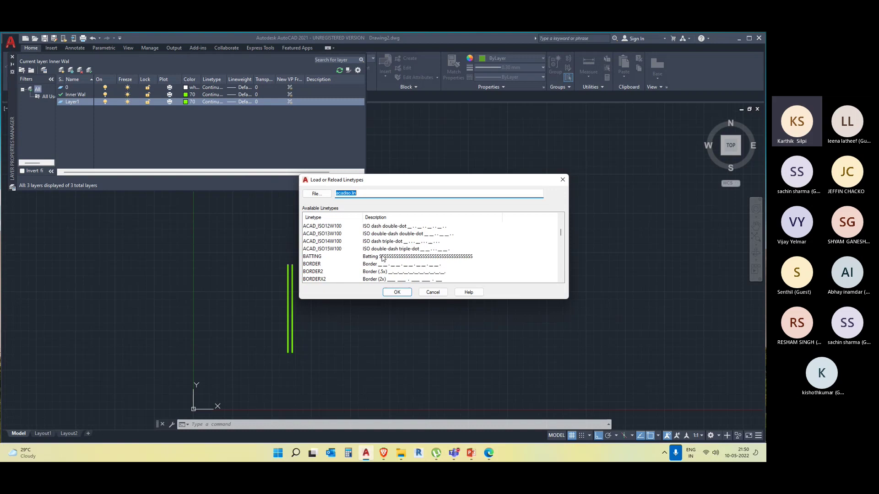
{"action": "scroll", "coordinate": [383, 259], "scroll_direction": "down", "scroll_amount": 15}
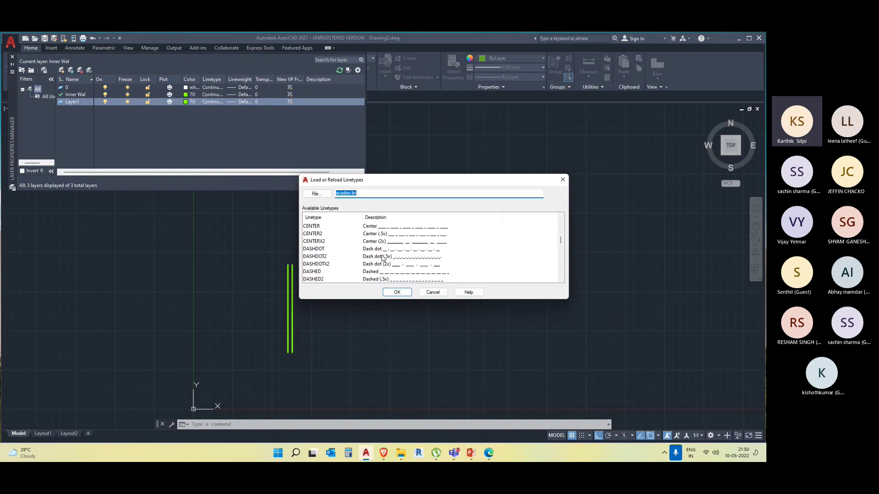
{"action": "scroll", "coordinate": [382, 259], "scroll_direction": "up", "scroll_amount": 15}
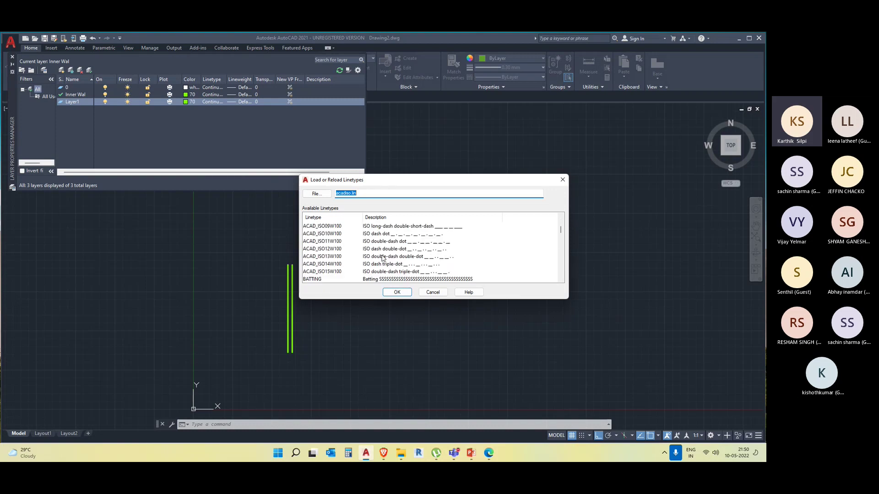
{"action": "left_click", "coordinate": [317, 193]}
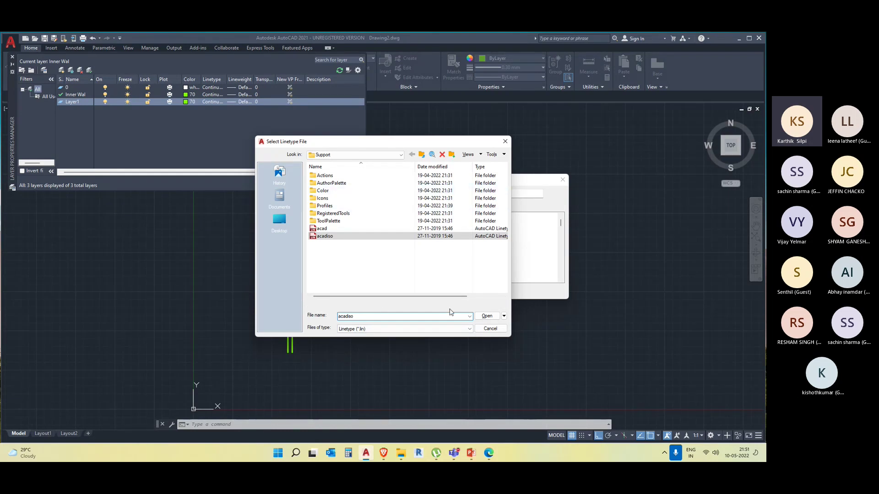
{"action": "left_click", "coordinate": [504, 141]}
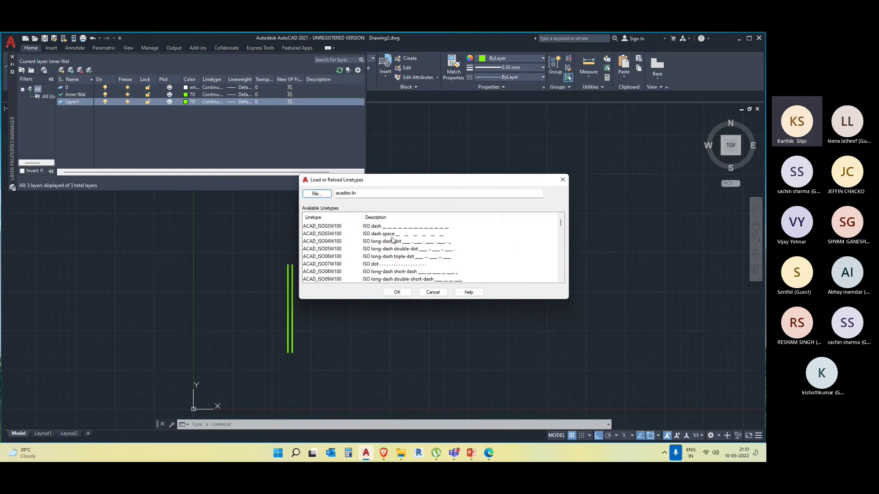
Load the CENTER linetype and assign it to Layer1
{"action": "scroll", "coordinate": [392, 240], "scroll_direction": "down", "scroll_amount": 5}
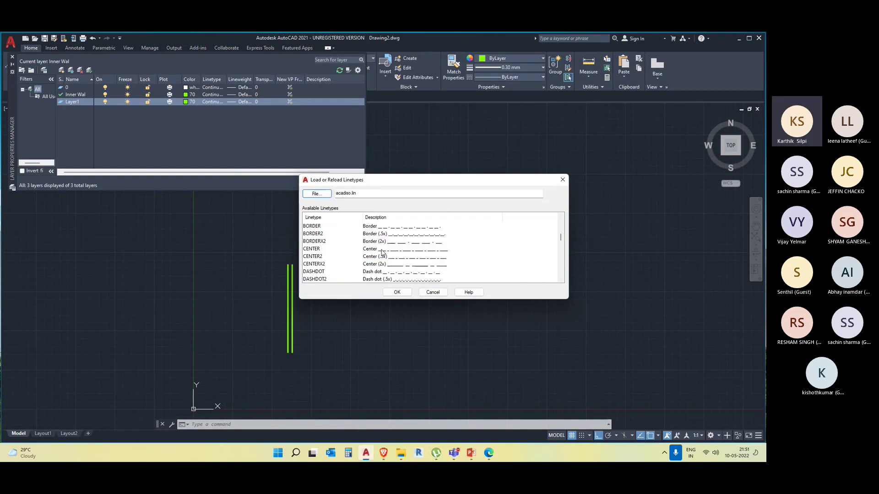
{"action": "left_click", "coordinate": [398, 252]}
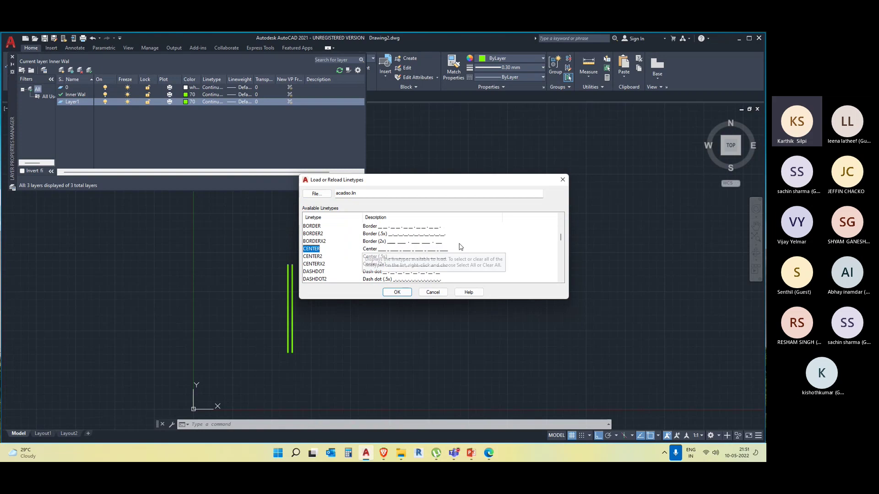
{"action": "left_click", "coordinate": [405, 292]}
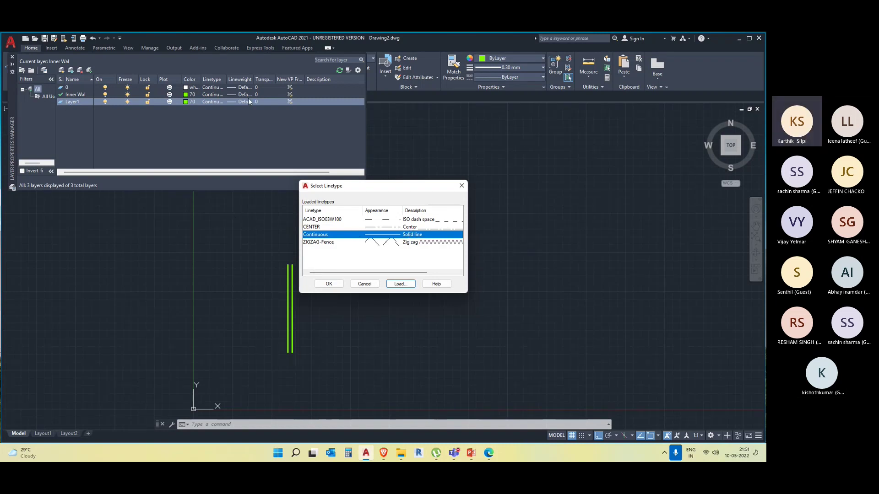
{"action": "left_click", "coordinate": [361, 227]}
Give Layer1 the CENTER linetype and red colour 10 in the Layer Properties Manager
{"action": "left_click", "coordinate": [328, 284]}
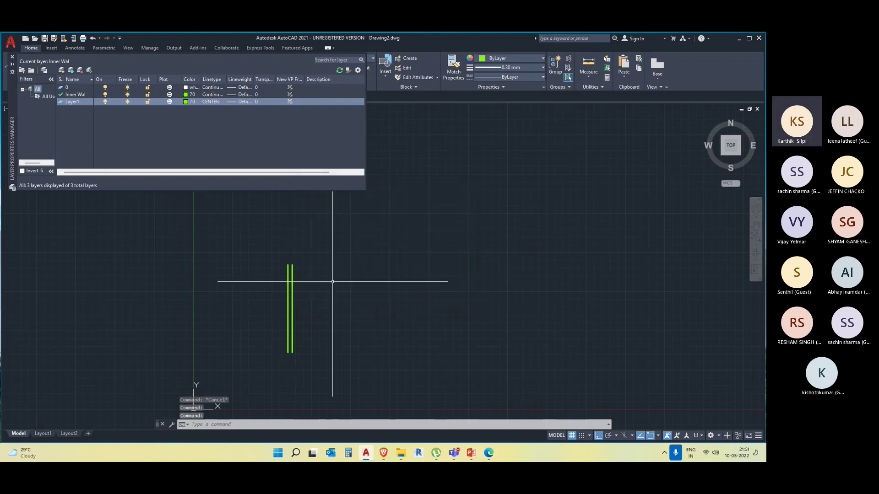
{"action": "left_click", "coordinate": [186, 101]}
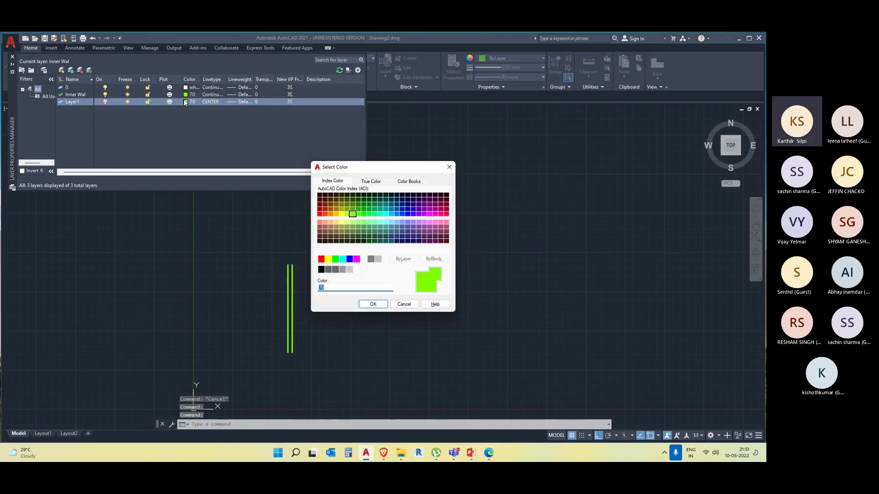
{"action": "left_click", "coordinate": [320, 214]}
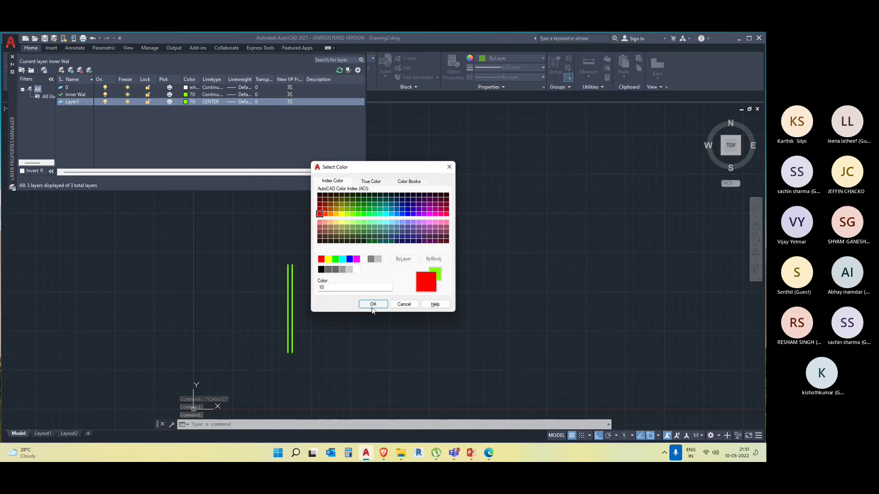
{"action": "left_click", "coordinate": [373, 305]}
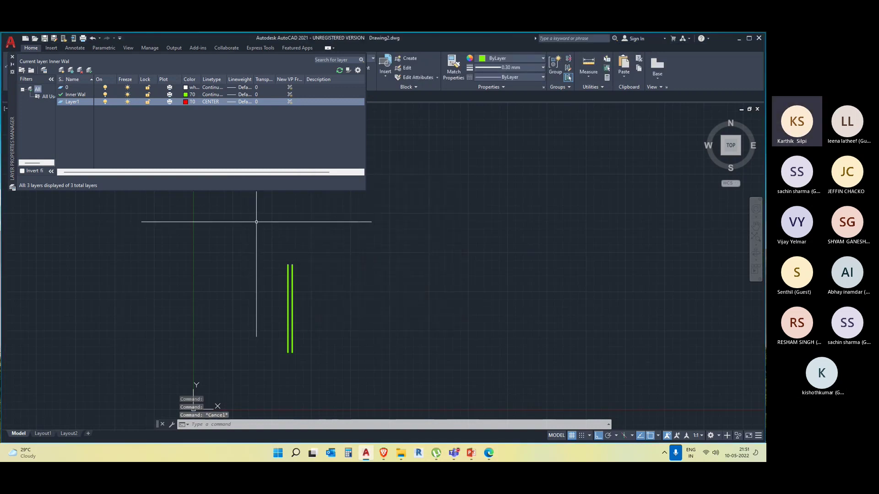
{"action": "left_click", "coordinate": [12, 57]}
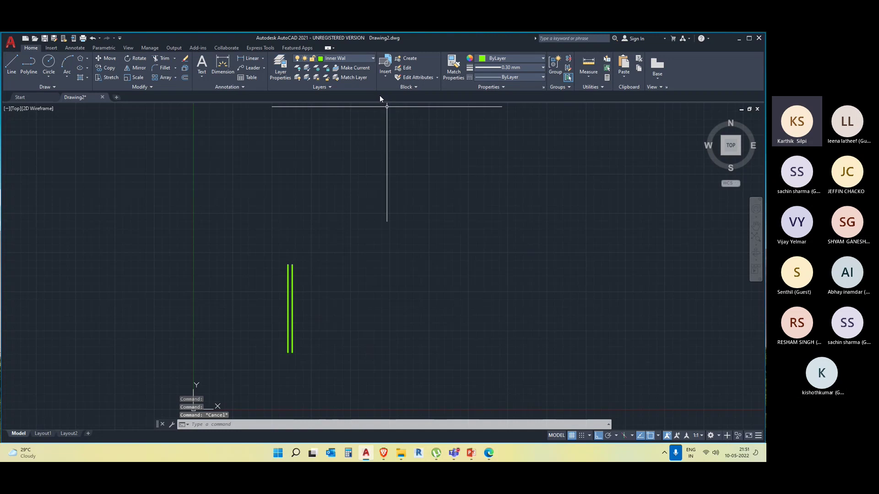
Make Layer1 current and draw a horizontal red line across the drawing
{"action": "left_click", "coordinate": [356, 59]}
{"action": "left_click", "coordinate": [345, 89]}
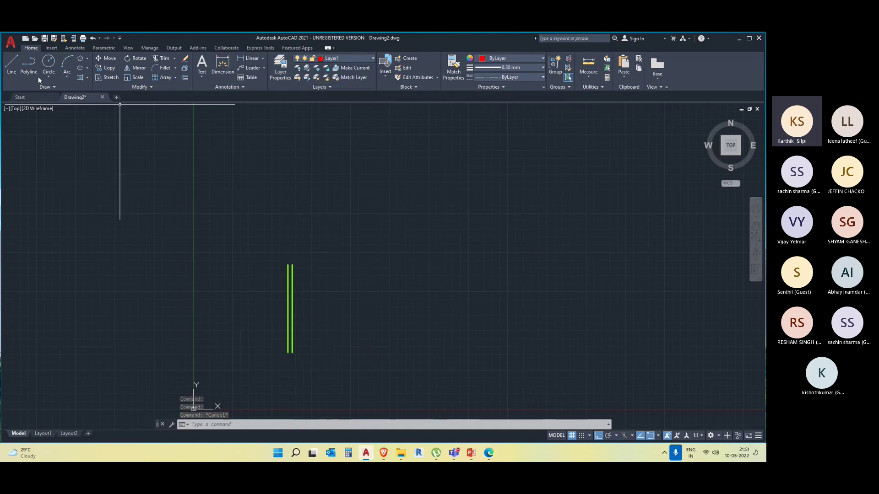
{"action": "left_click", "coordinate": [14, 58]}
{"action": "left_click", "coordinate": [281, 170]}
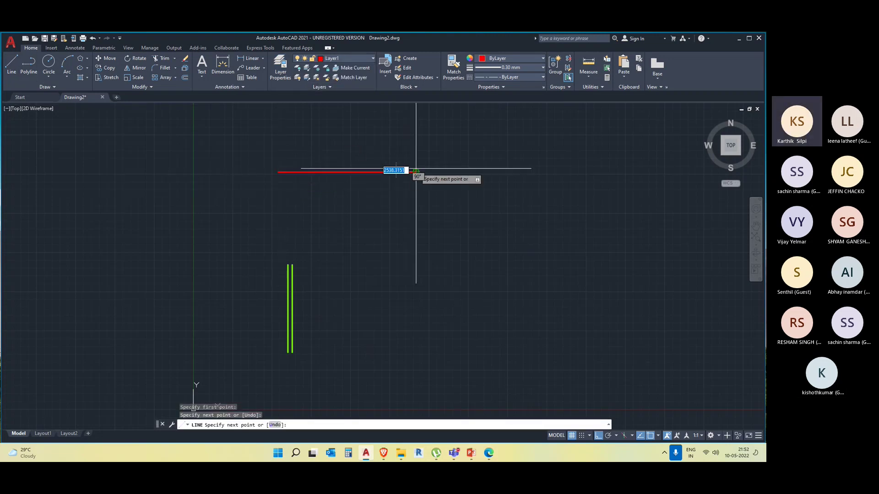
{"action": "left_click", "coordinate": [411, 171]}
{"action": "key", "text": "Escape"}
Zoom in, select the red line, and check its lineweight and colour lists without changes
{"action": "scroll", "coordinate": [310, 171], "scroll_direction": "up", "scroll_amount": 5}
{"action": "scroll", "coordinate": [310, 170], "scroll_direction": "up", "scroll_amount": 3}
{"action": "left_click", "coordinate": [325, 180]}
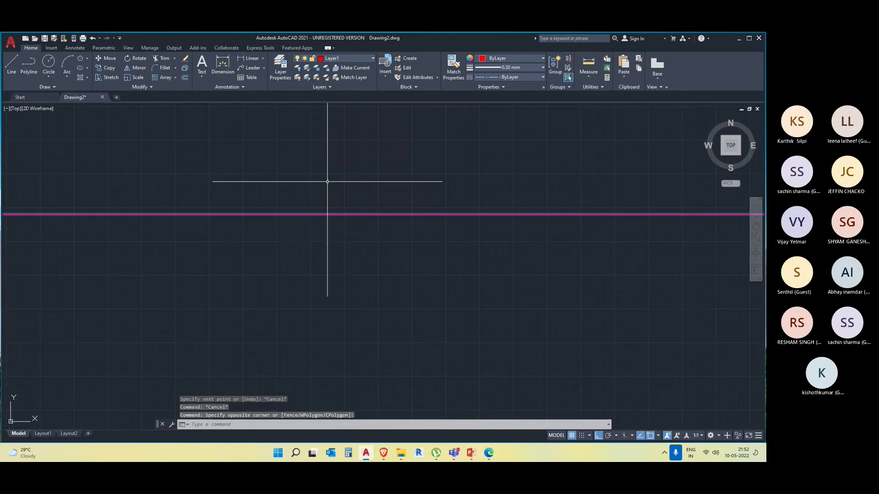
{"action": "left_click", "coordinate": [509, 67]}
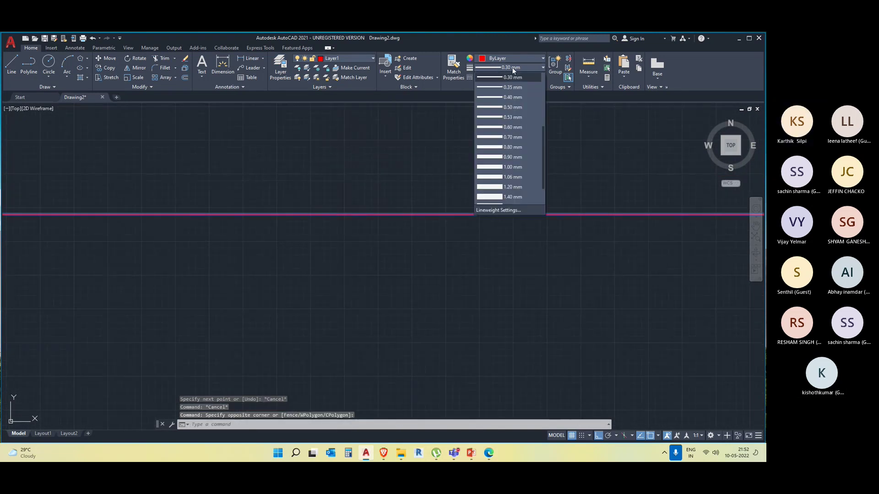
{"action": "left_click", "coordinate": [509, 67]}
{"action": "left_click", "coordinate": [494, 248]}
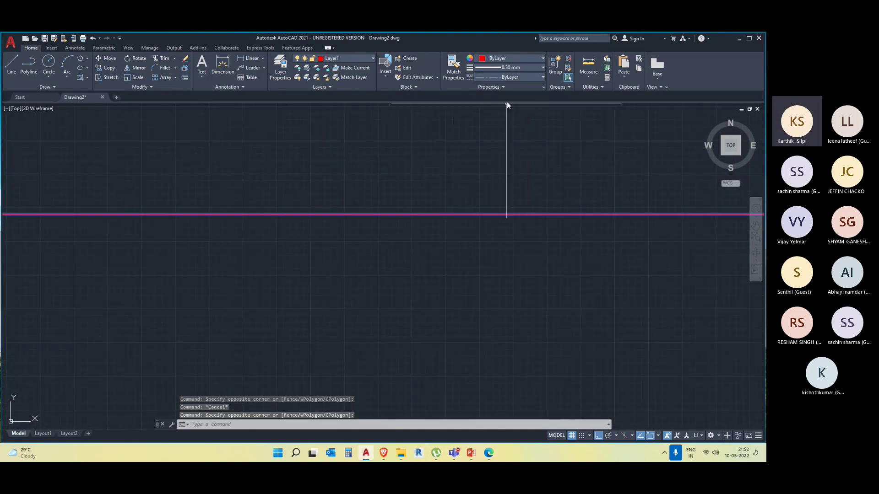
{"action": "left_click", "coordinate": [523, 57]}
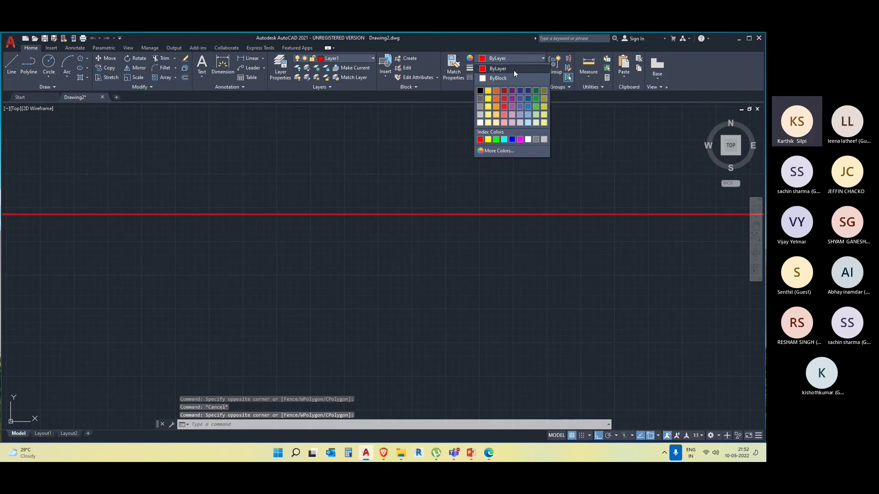
{"action": "left_click", "coordinate": [513, 70]}
Turn off Display Lineweight in the Lineweight Settings dialog
{"action": "left_click", "coordinate": [515, 68]}
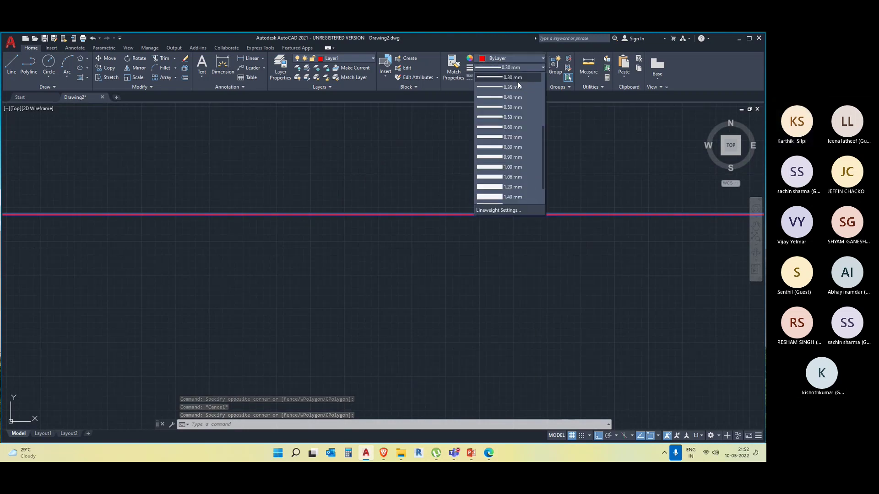
{"action": "left_click", "coordinate": [517, 208]}
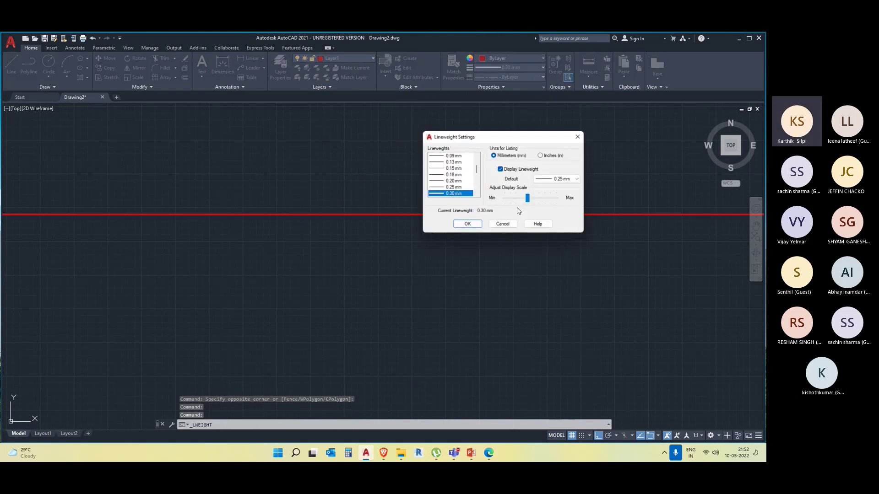
{"action": "left_click", "coordinate": [500, 169]}
{"action": "left_click", "coordinate": [479, 226]}
Select the red line, then reopen Lineweight Settings and close it without changes
{"action": "left_click", "coordinate": [471, 269]}
{"action": "left_click", "coordinate": [390, 166]}
{"action": "key", "text": "Escape"}
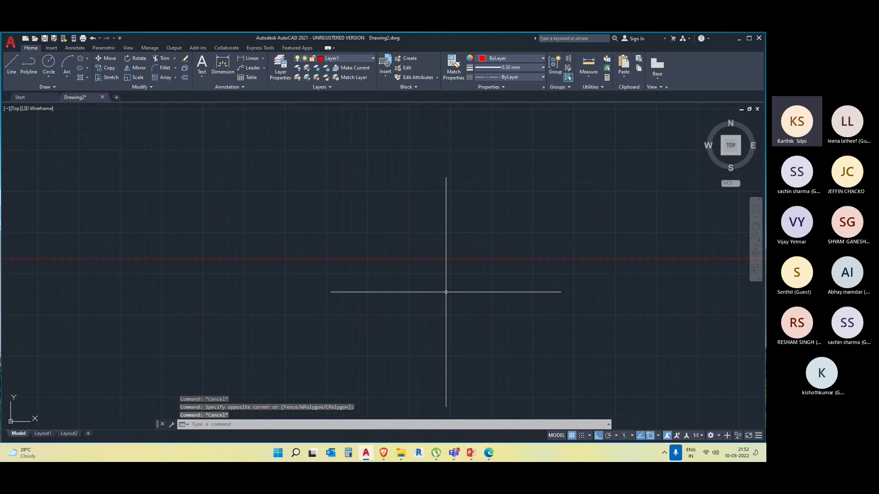
{"action": "left_click", "coordinate": [505, 68]}
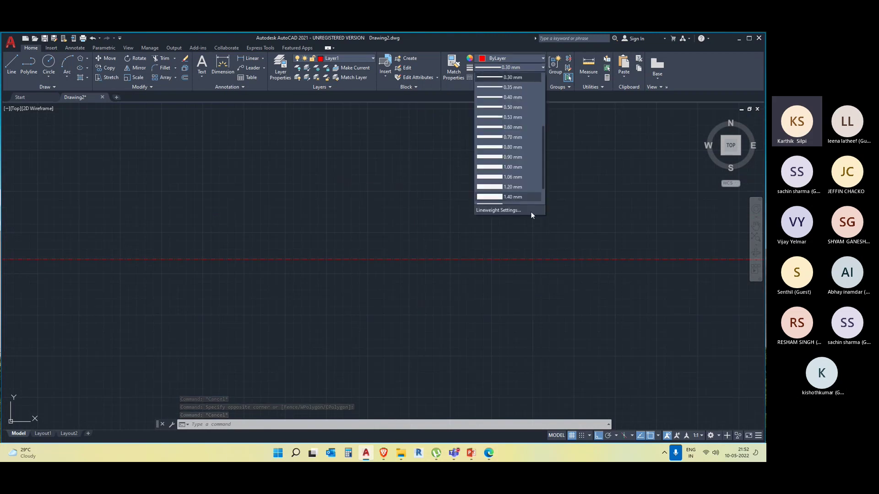
{"action": "left_click", "coordinate": [530, 212]}
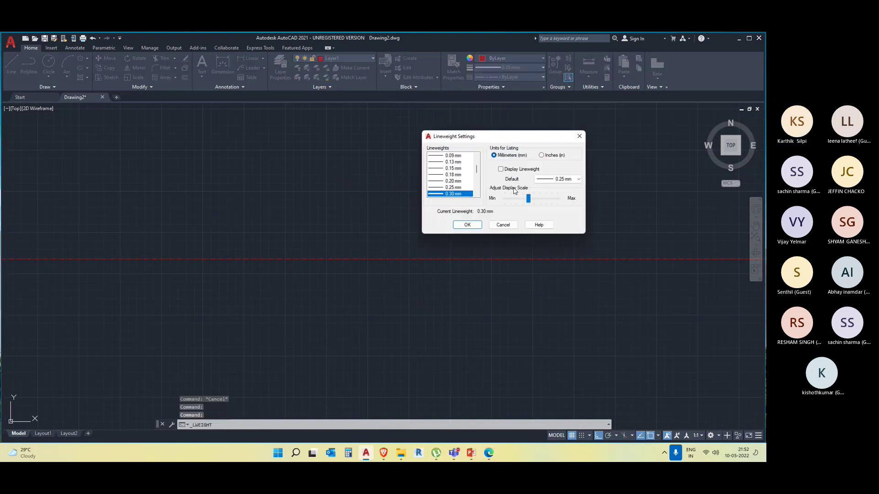
{"action": "left_click", "coordinate": [579, 136]}
{"action": "key", "text": "Escape"}
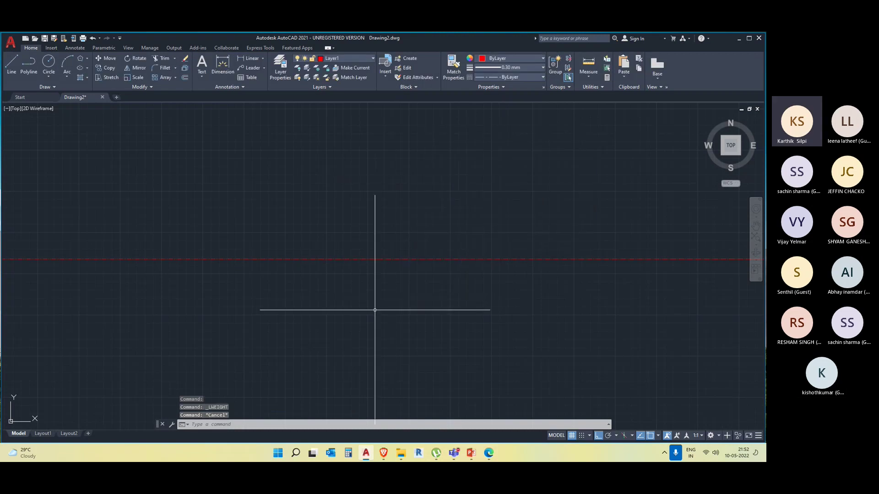
{"action": "scroll", "coordinate": [222, 266], "scroll_direction": "down", "scroll_amount": 4}
{"action": "scroll", "coordinate": [215, 270], "scroll_direction": "up", "scroll_amount": 3}
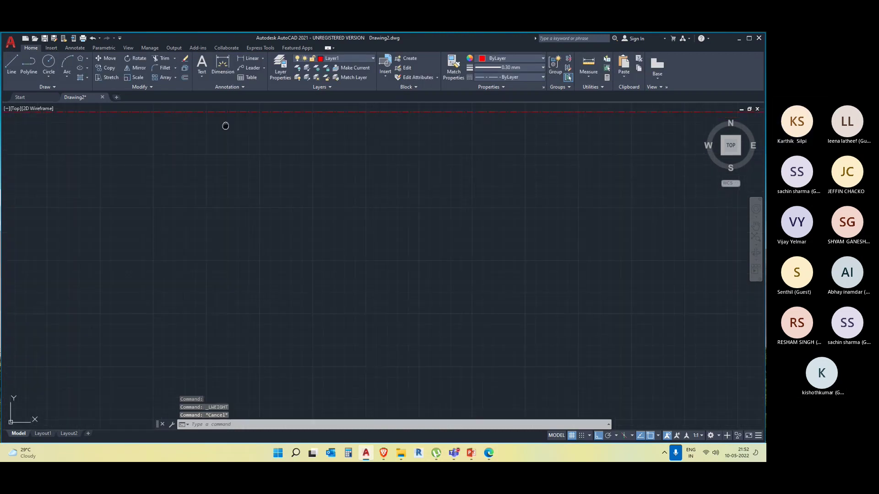
{"action": "left_click", "coordinate": [339, 58]}
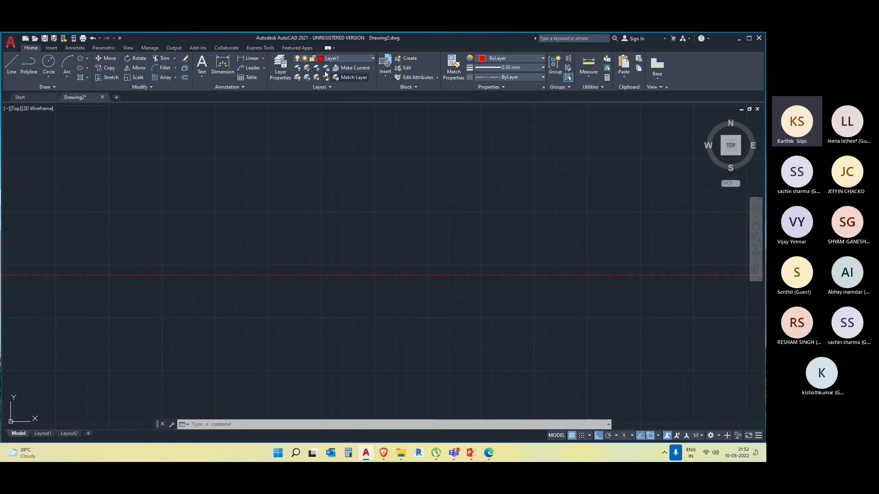
Set Layer1's lineweight to 0.30 mm in Layer Properties and pan the red line lower
{"action": "left_click", "coordinate": [280, 67]}
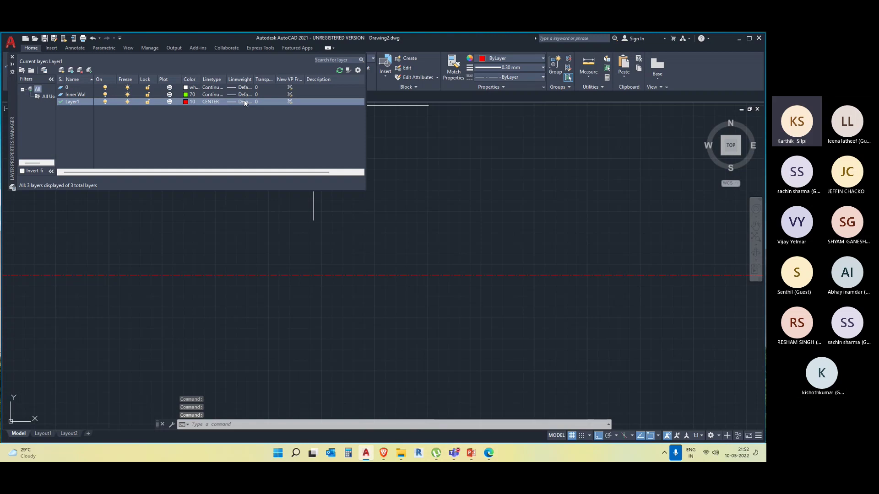
{"action": "left_click", "coordinate": [242, 101]}
{"action": "left_click", "coordinate": [370, 252]}
{"action": "left_click", "coordinate": [349, 298]}
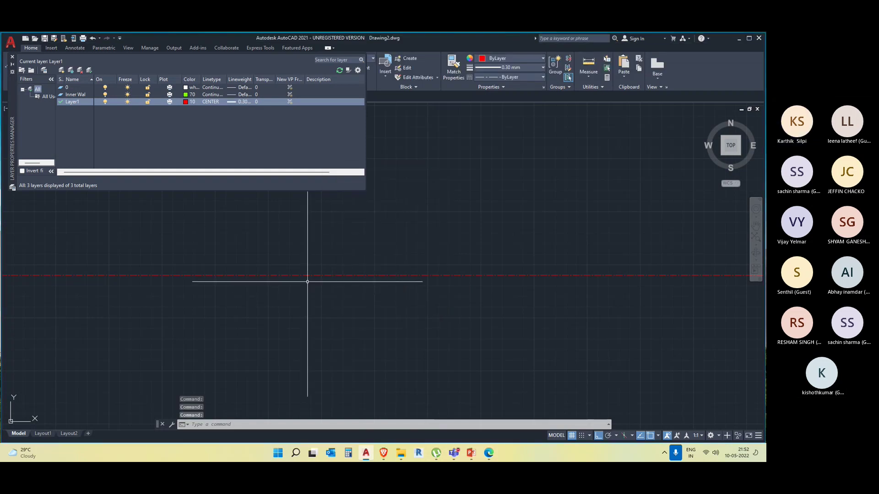
{"action": "scroll", "coordinate": [317, 277], "scroll_direction": "up", "scroll_amount": 2}
{"action": "scroll", "coordinate": [325, 260], "scroll_direction": "down", "scroll_amount": 3}
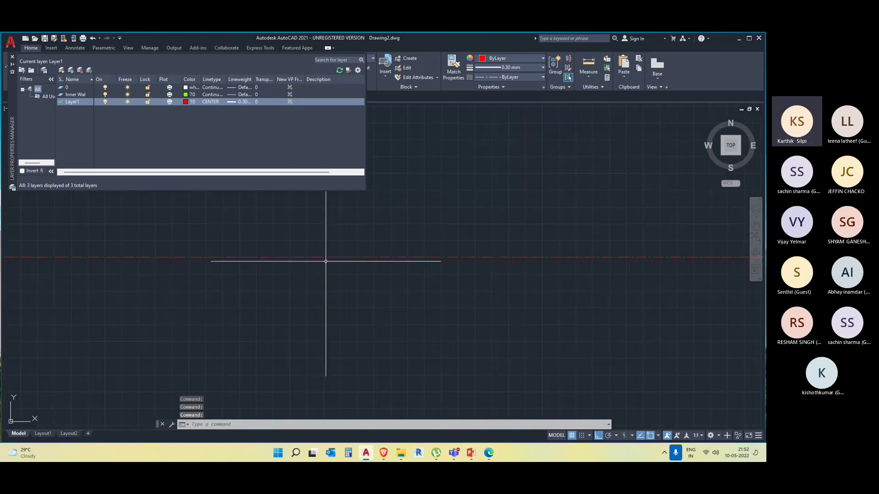
{"action": "left_click", "coordinate": [13, 57]}
{"action": "scroll", "coordinate": [143, 121], "scroll_direction": "down", "scroll_amount": 3}
{"action": "middle_click_drag", "start_coordinate": [269, 188], "coordinate": [521, 298]}
{"action": "scroll", "coordinate": [277, 285], "scroll_direction": "down", "scroll_amount": 2}
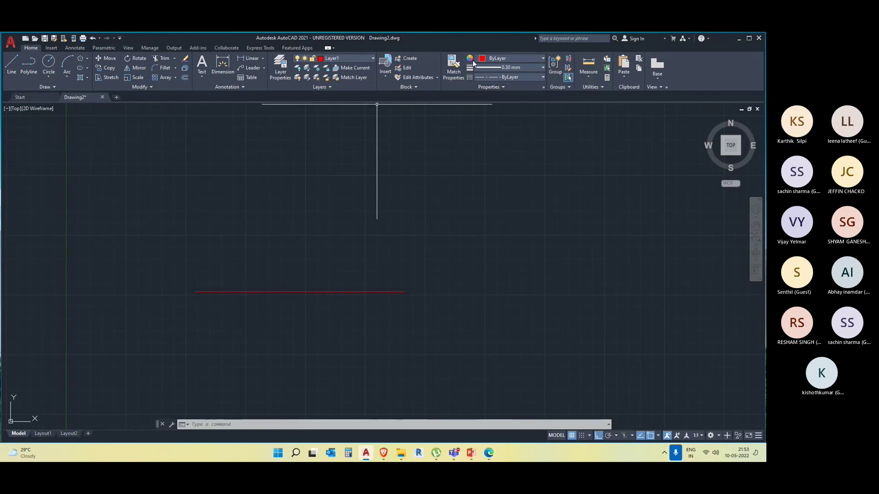
Switch the current layer from Layer1 to layer 0 using the ribbon's Layer list
{"action": "left_click", "coordinate": [279, 68]}
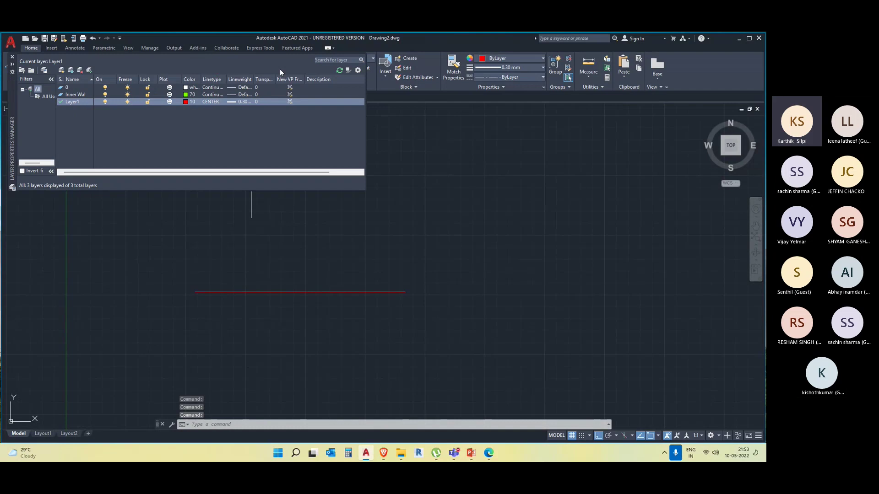
{"action": "left_click", "coordinate": [12, 56]}
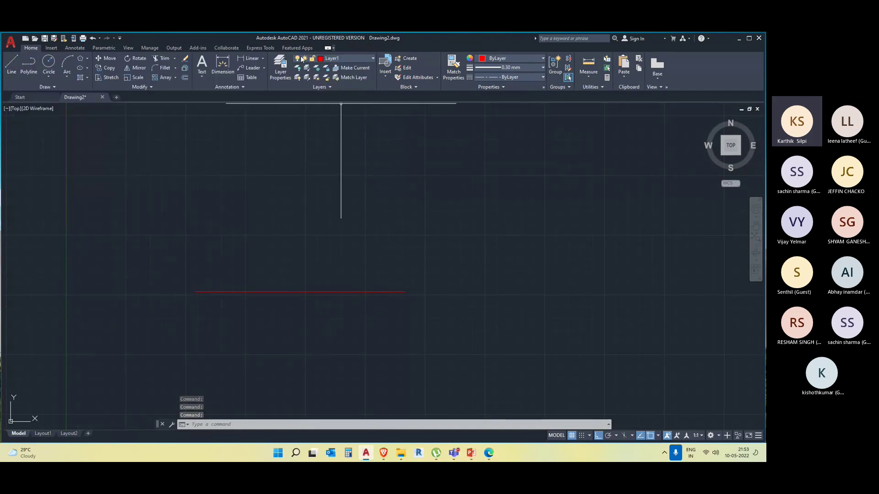
{"action": "left_click", "coordinate": [338, 59]}
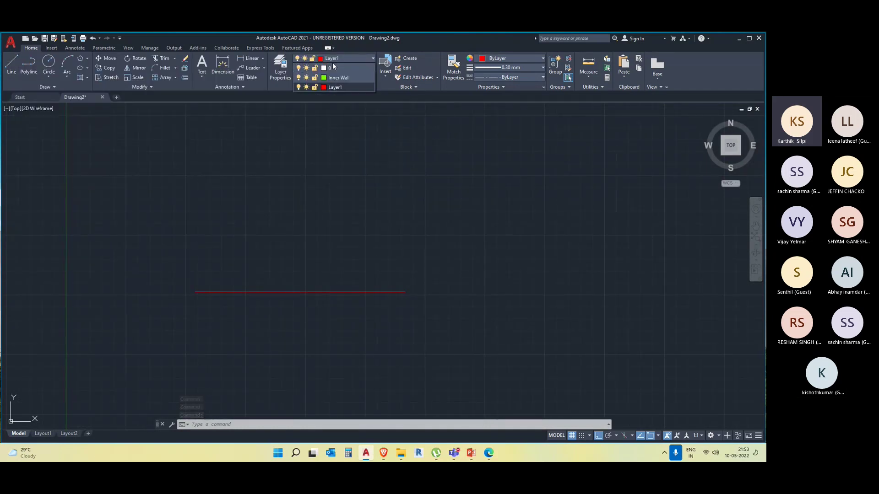
{"action": "left_click", "coordinate": [332, 67]}
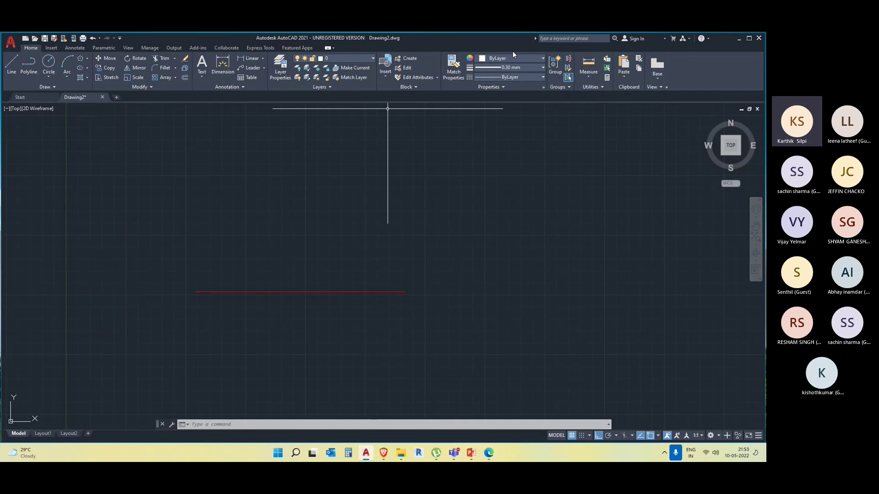
{"action": "left_click", "coordinate": [280, 68]}
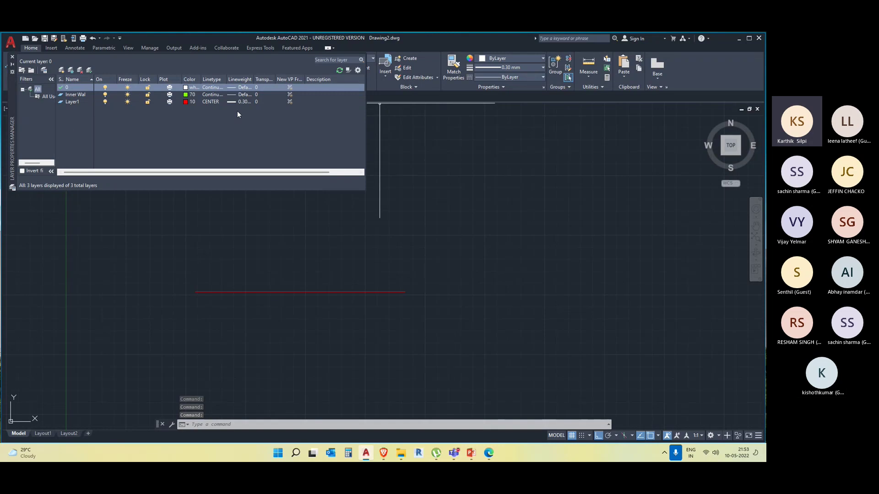
{"action": "left_click", "coordinate": [11, 57]}
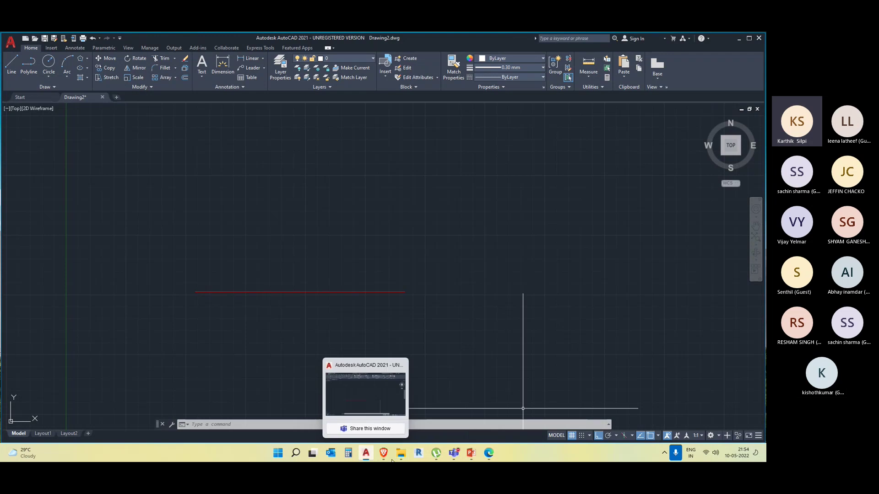
Bring up the 'AutoCAD 2D: A Complete Course for Beginners' meeting window with More options showing
{"action": "left_click", "coordinate": [454, 453]}
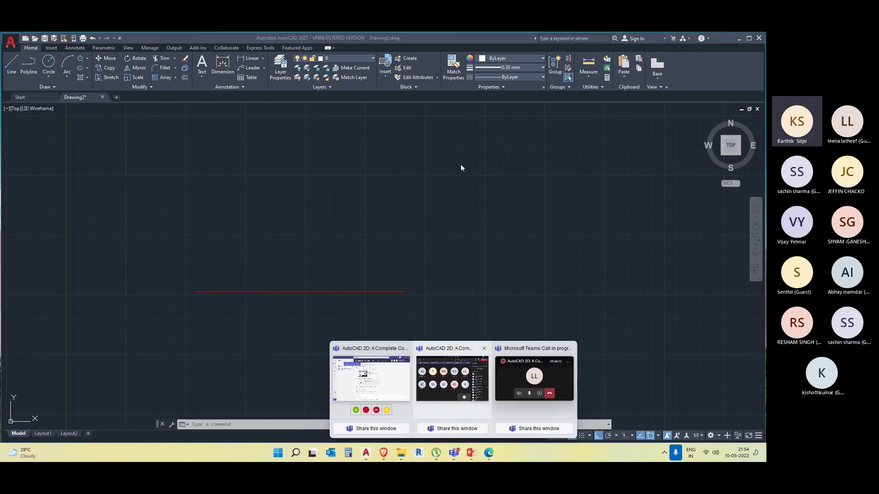
{"action": "left_click", "coordinate": [452, 378]}
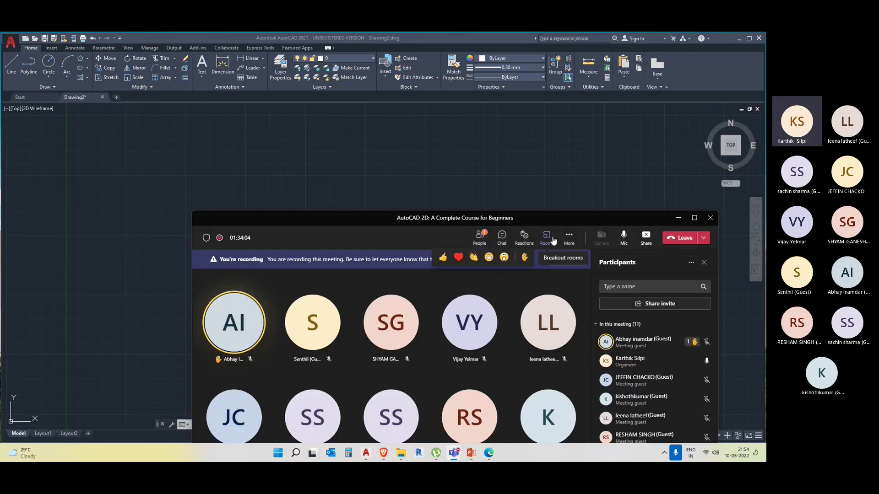
{"action": "left_click", "coordinate": [569, 235]}
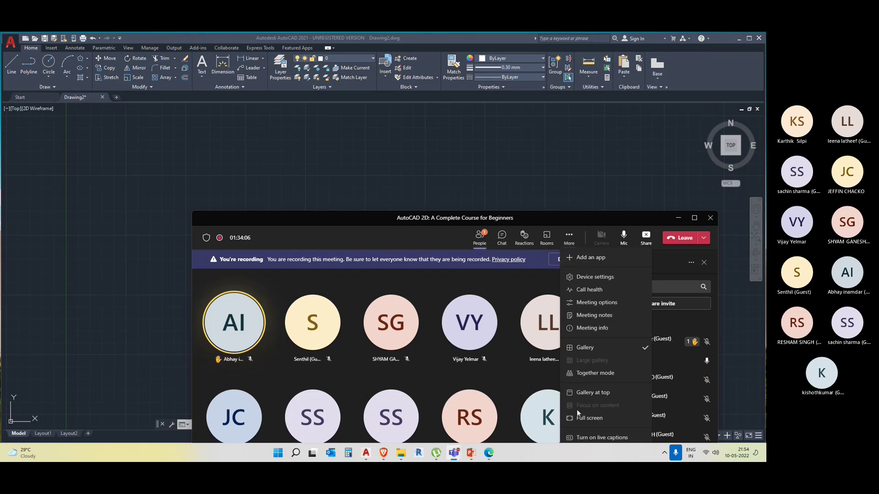
{"action": "left_click_drag", "start_coordinate": [636, 218], "coordinate": [608, 95]}
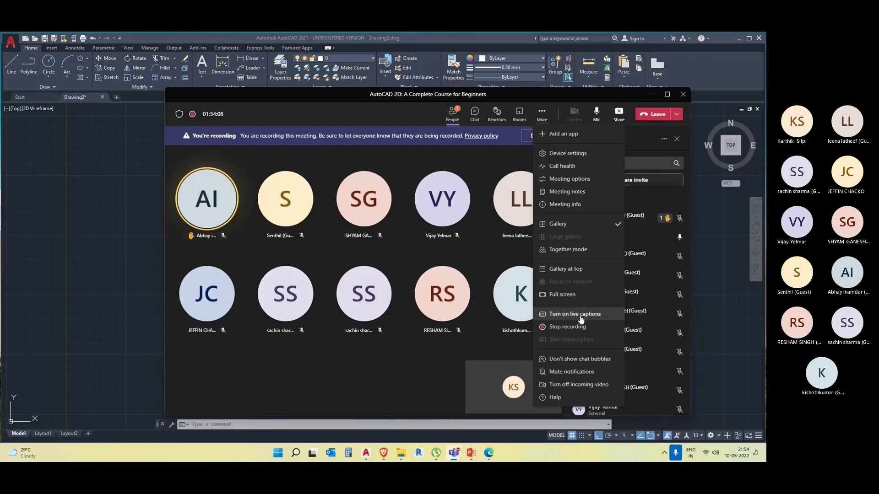